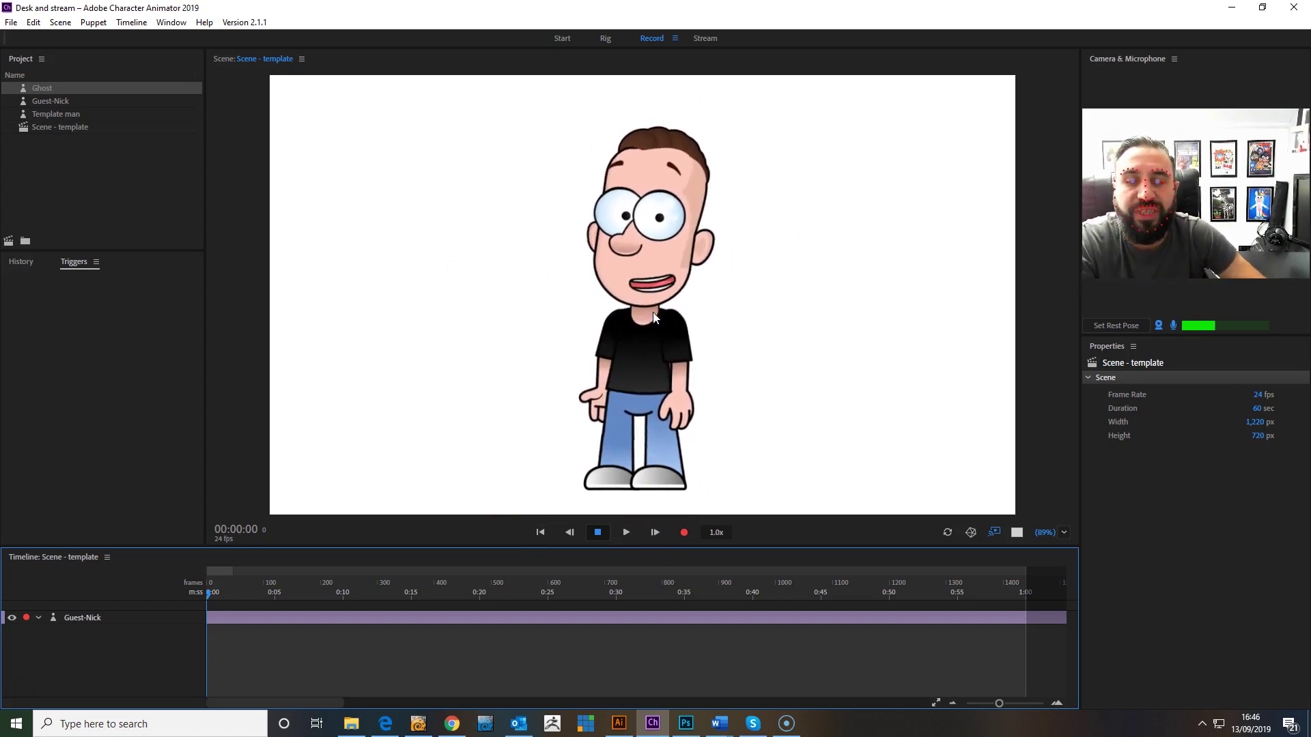
Review the desk background artwork in Illustrator and return to the puppet scene in Character Animator
left_click(620, 718)
scroll(800, 464, "up", 2)
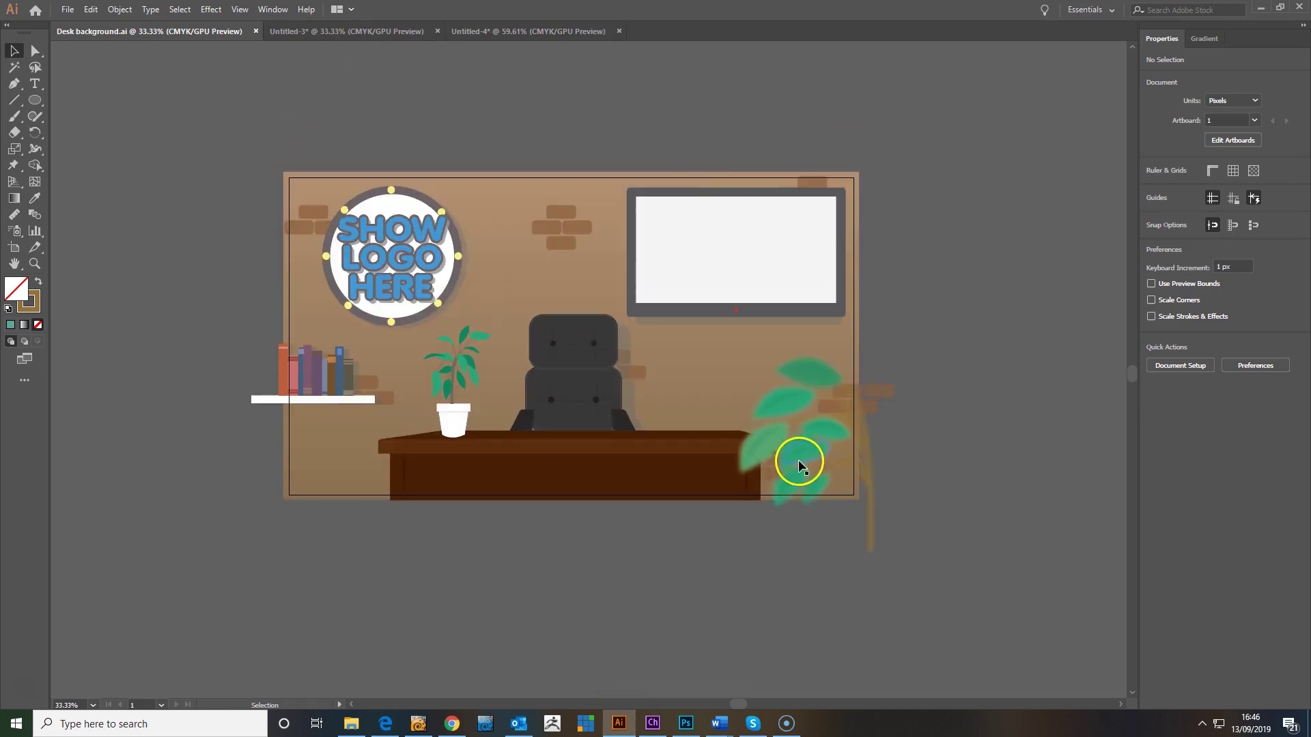
key("ctrl+plus")
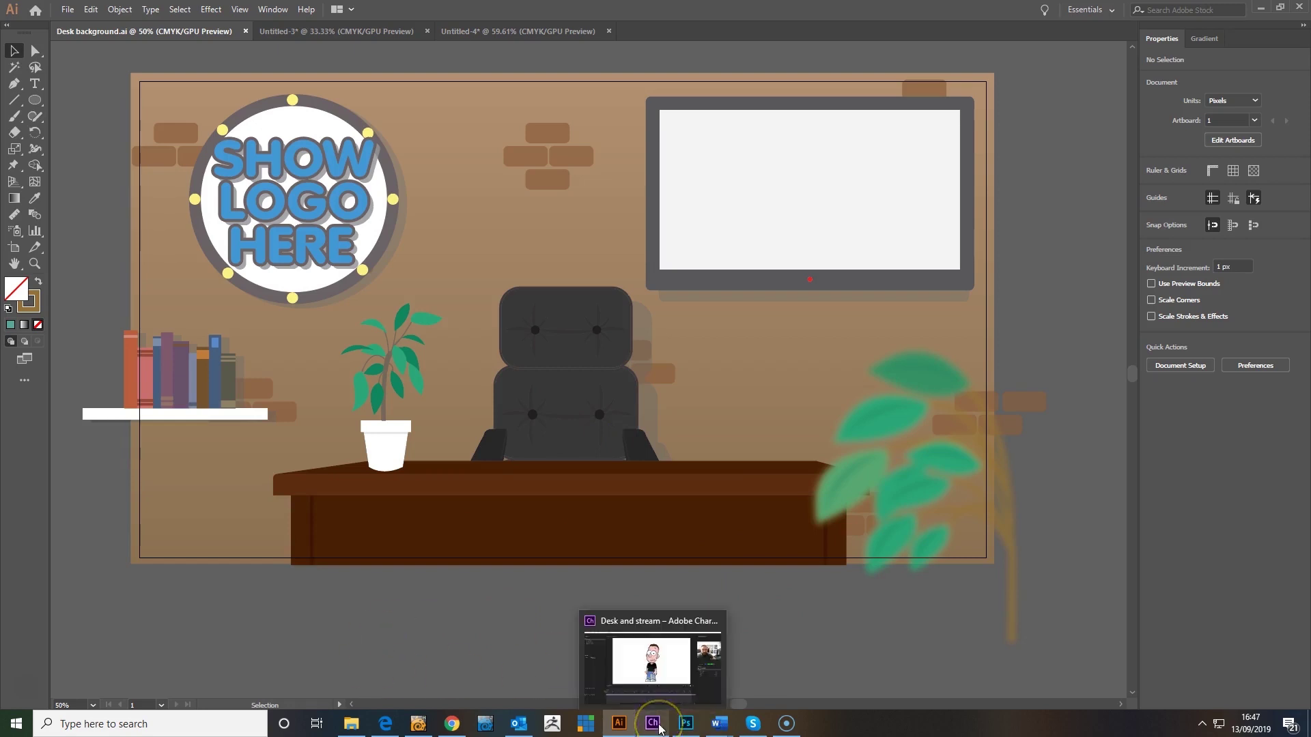
left_click(657, 725)
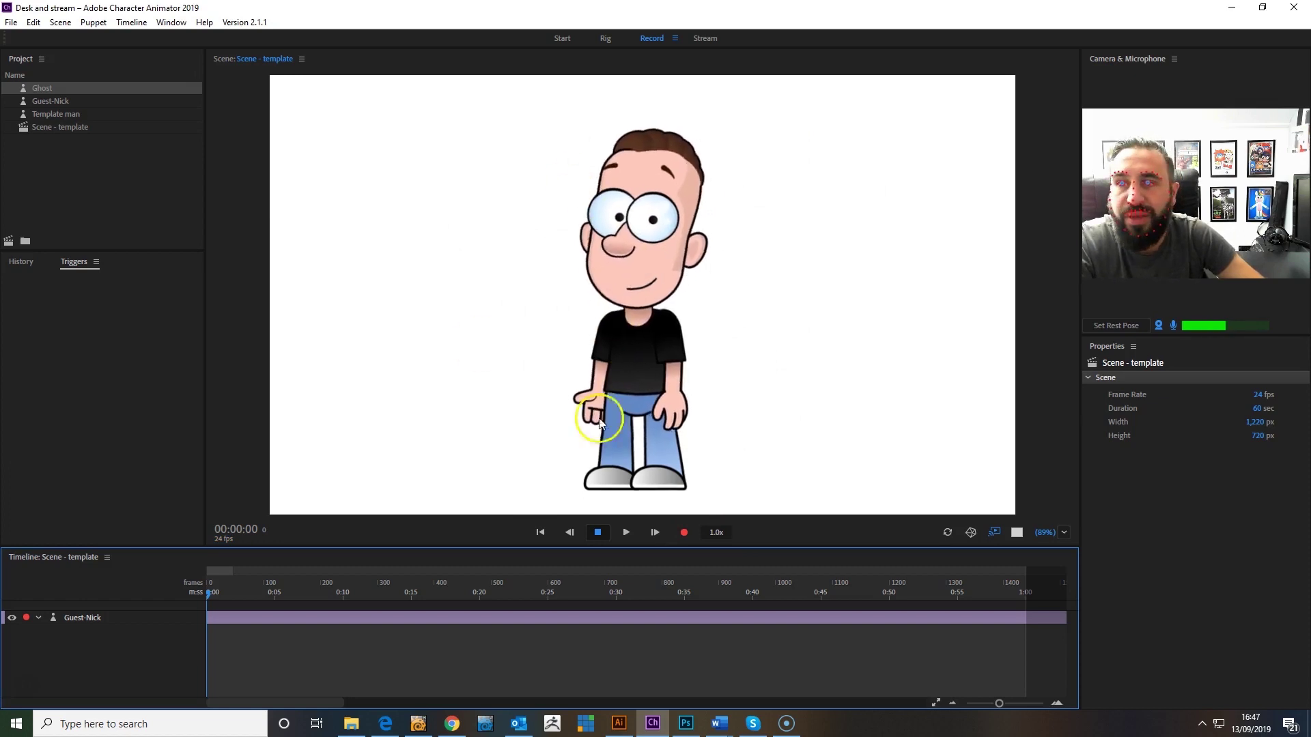
Switch to Photoshop and collapse the Hat, Nose, Right eye and mouth layer groups of the puppet's head
left_click(686, 724)
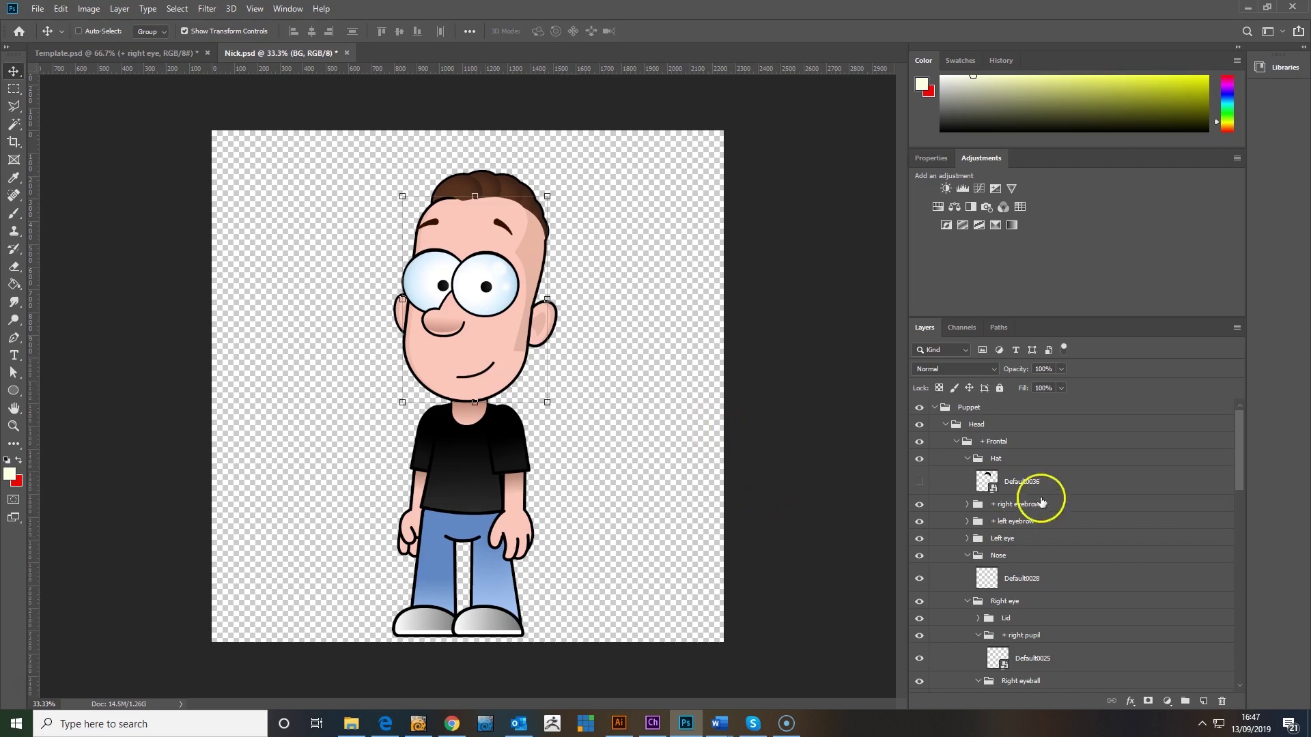
left_click(965, 462)
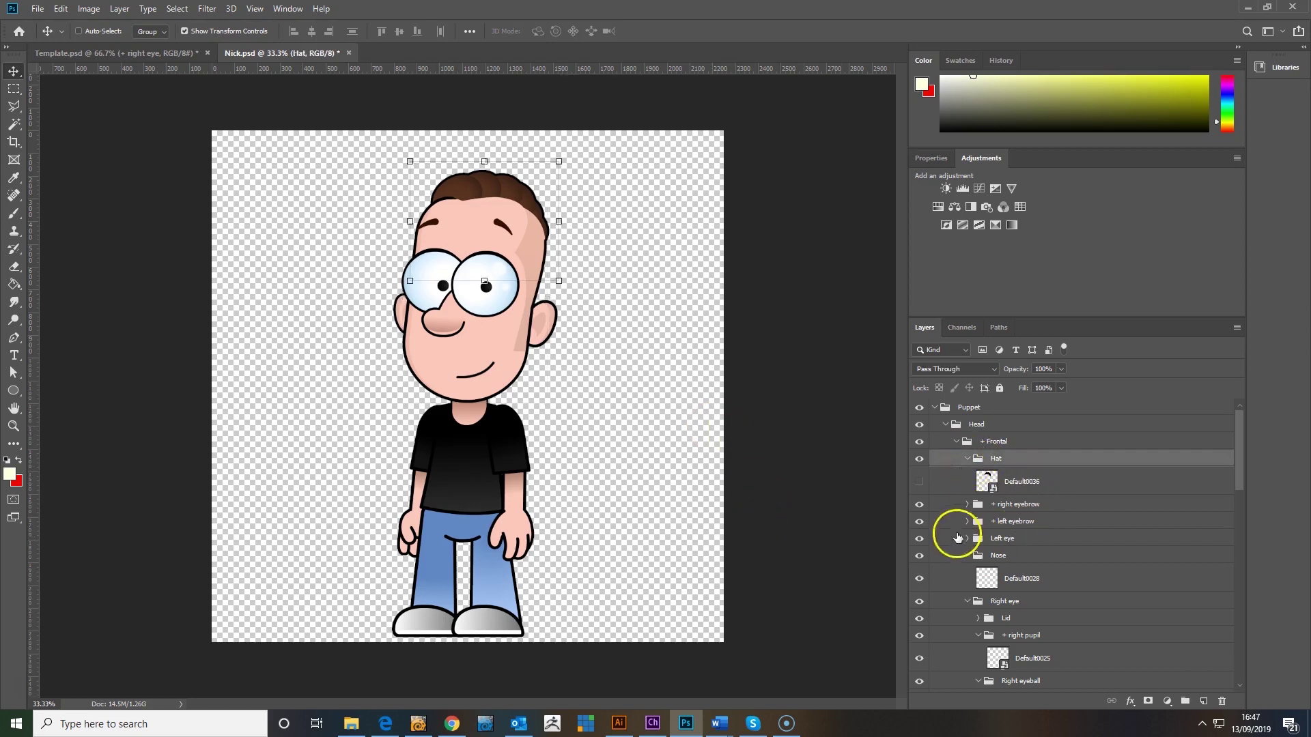
left_click(967, 458)
left_click(966, 527)
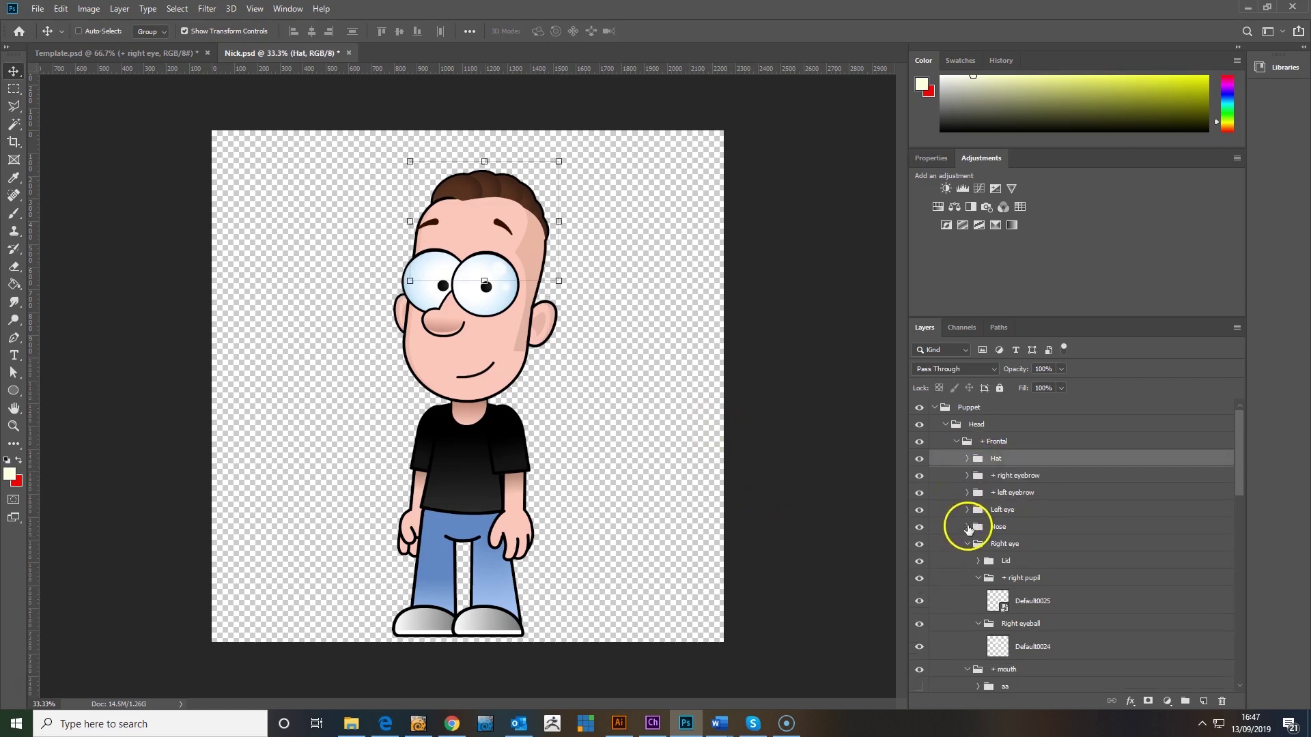
left_click(967, 544)
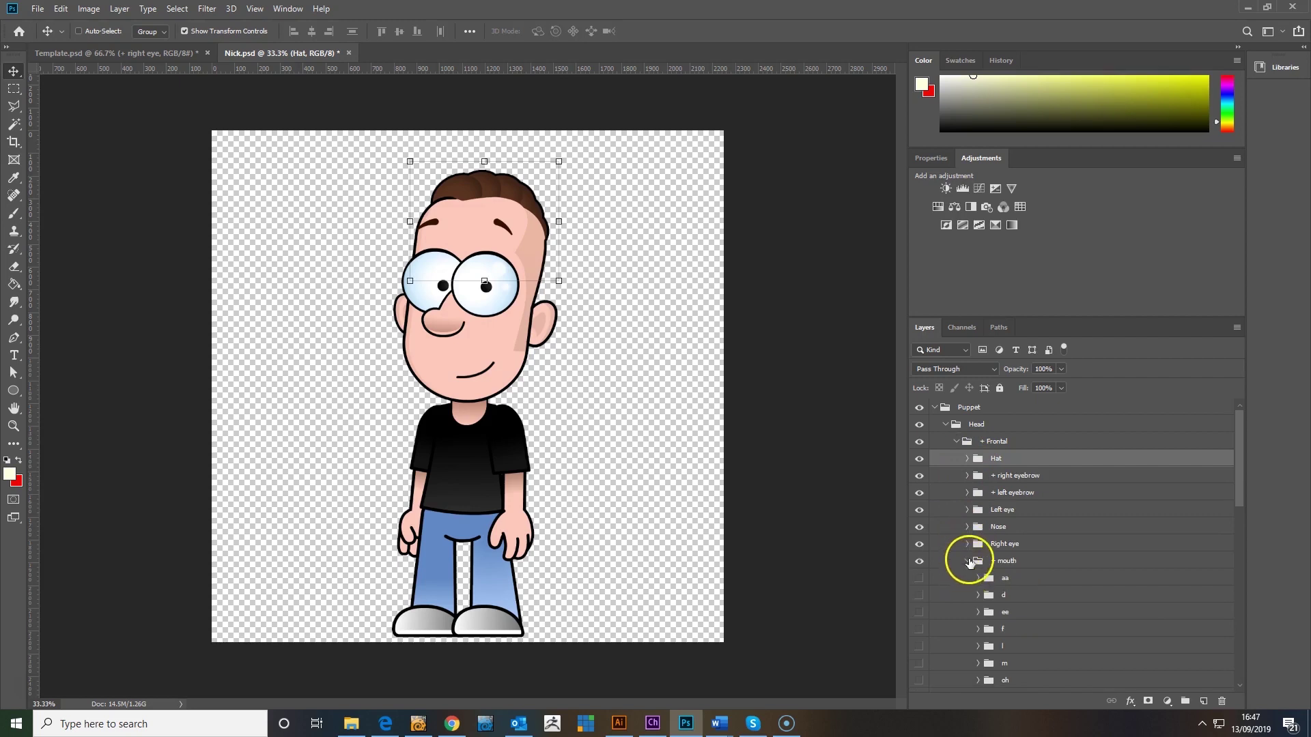
left_click(967, 561)
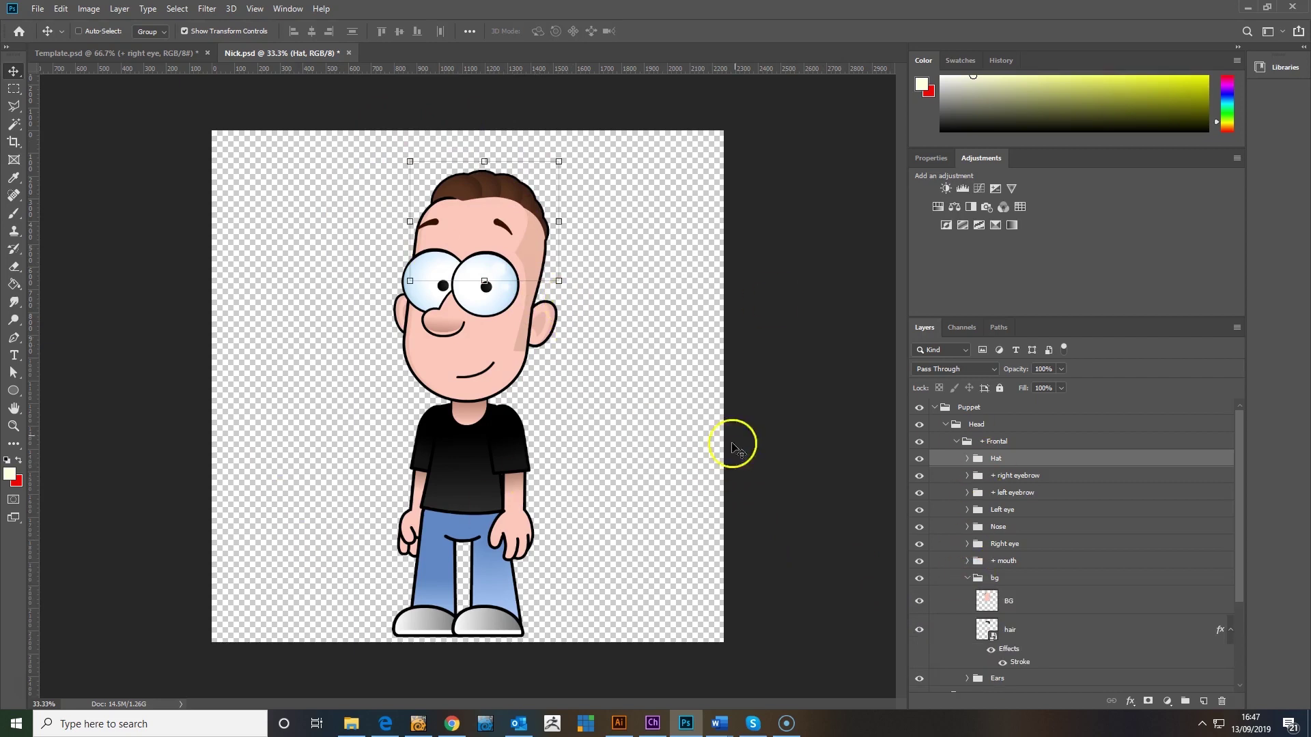
Check what the bg group contains by toggling its visibility, and select its BG face layer
left_click(1009, 579)
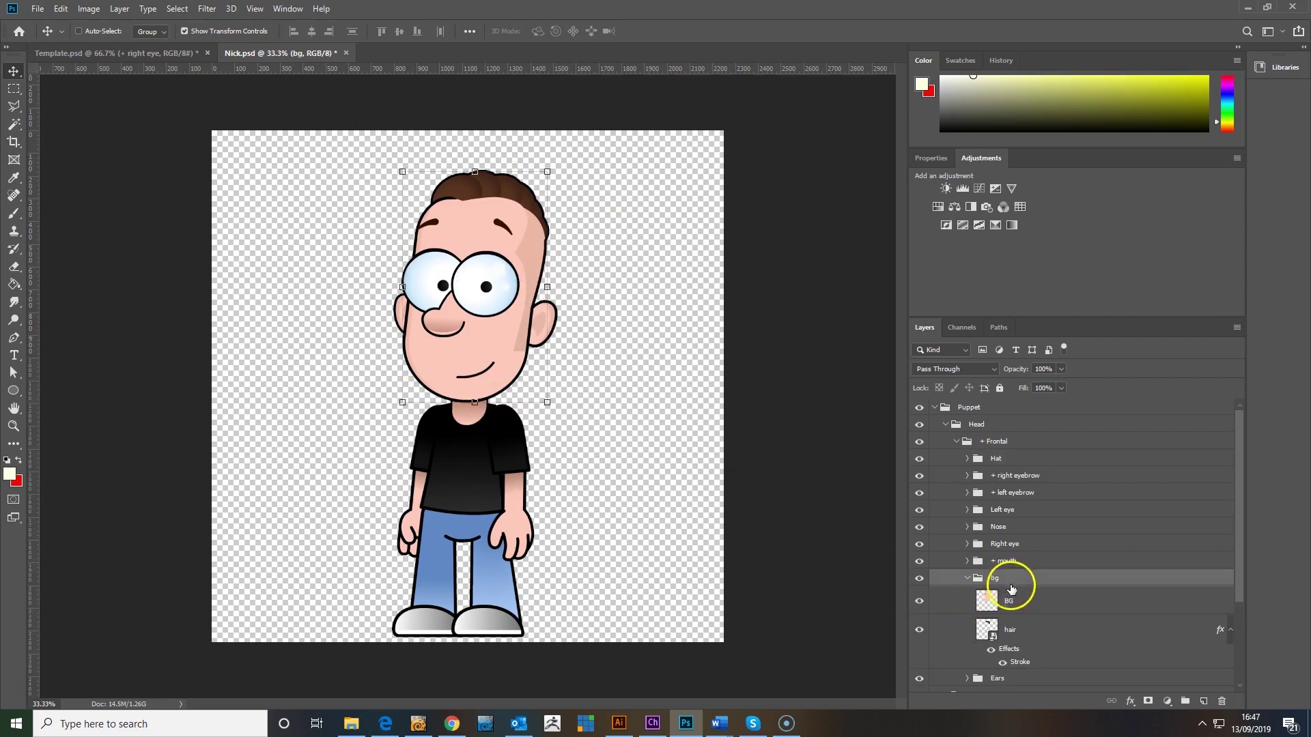
left_click(920, 579)
left_click(920, 579)
left_click(986, 580)
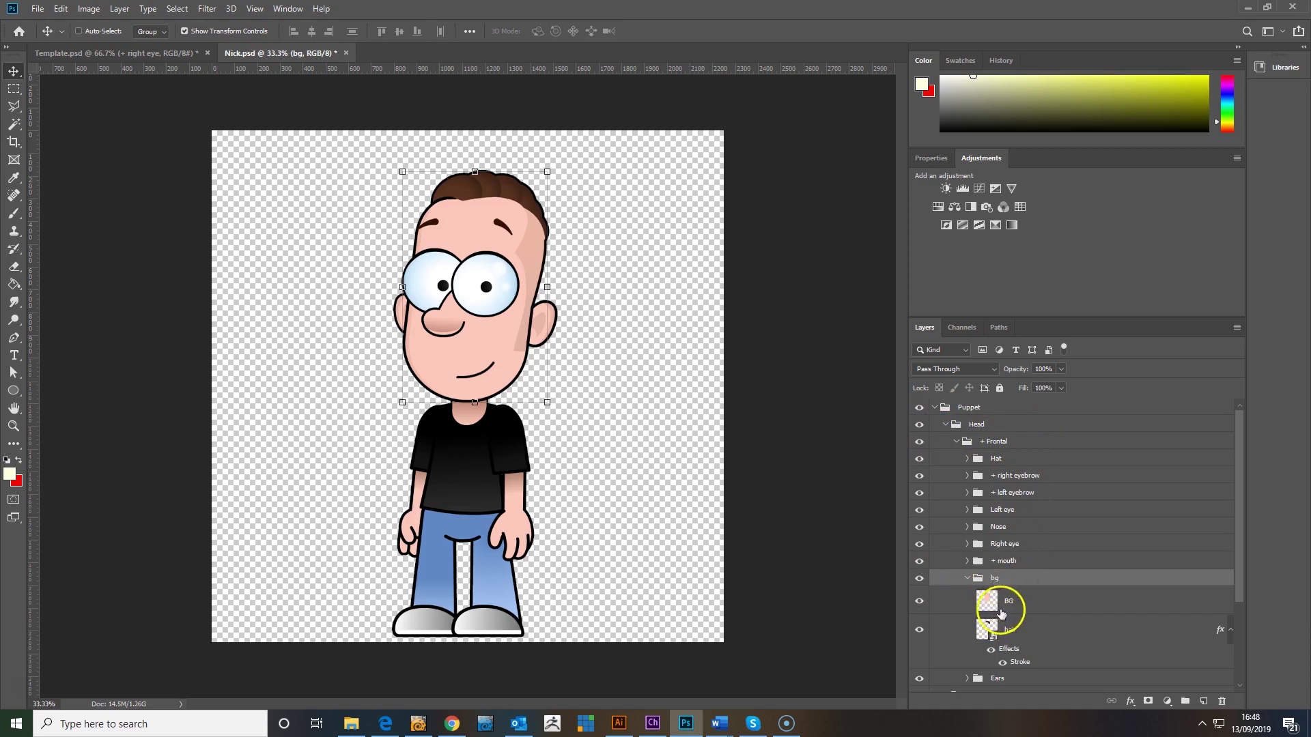
left_click(991, 607)
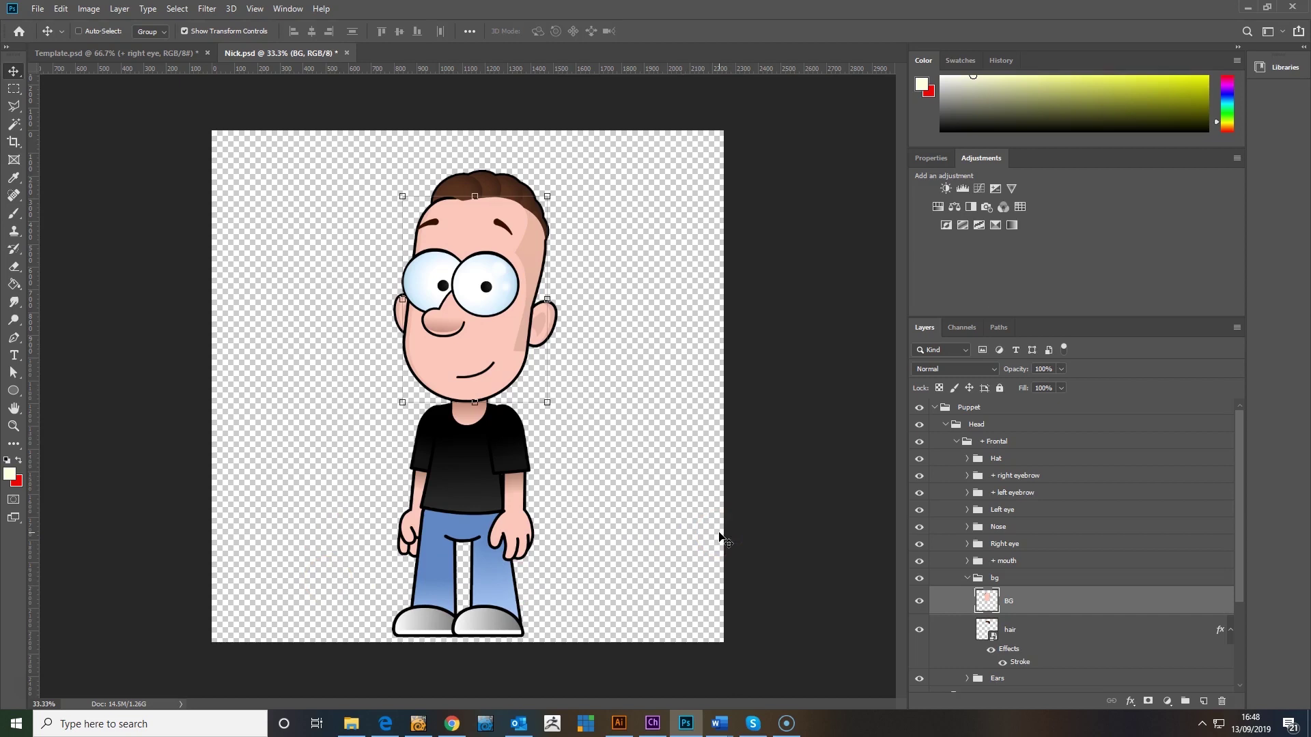
Switch to Illustrator and bring up the blank Untitled-3 document with its artboard centred in view
left_click(632, 721)
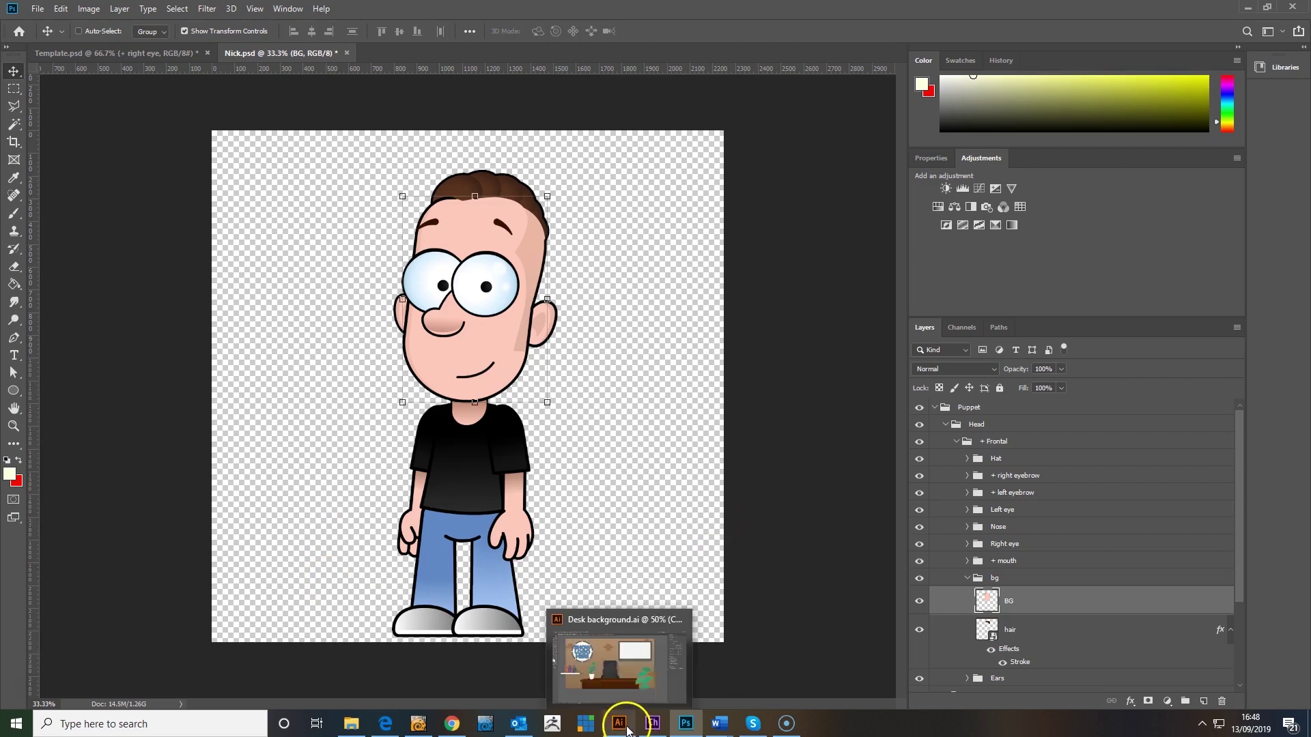
left_click(623, 721)
left_click(354, 32)
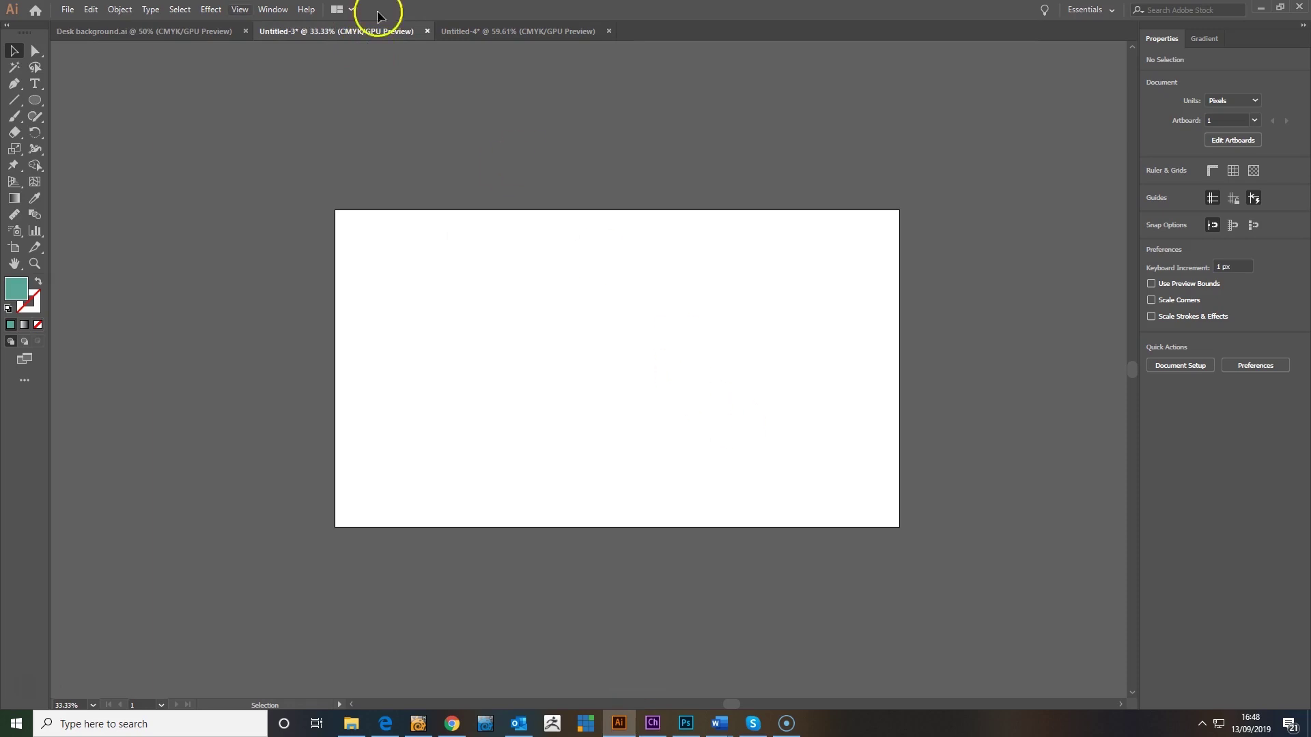
left_click_drag(737, 706, 746, 700)
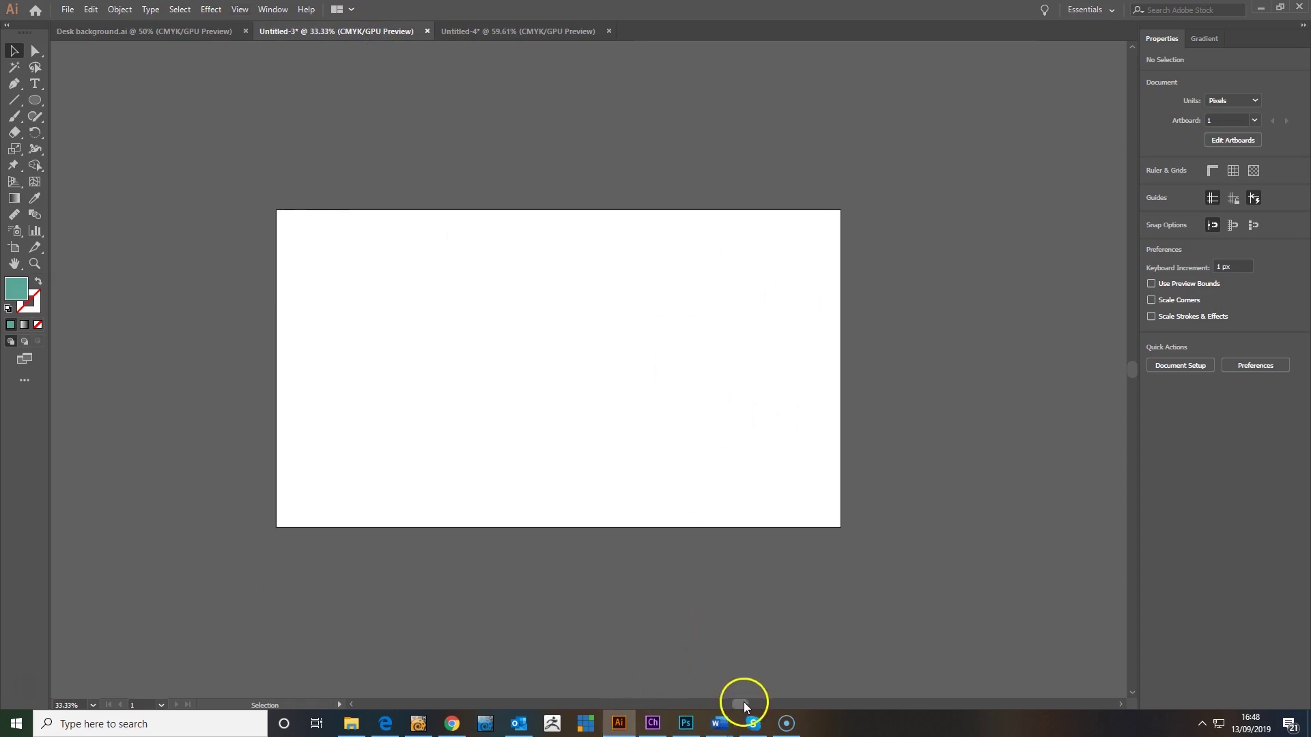
Copy the whole BG face layer from the Photoshop puppet and paste it into the Untitled-3 document in Illustrator
left_click(653, 722)
left_click(684, 723)
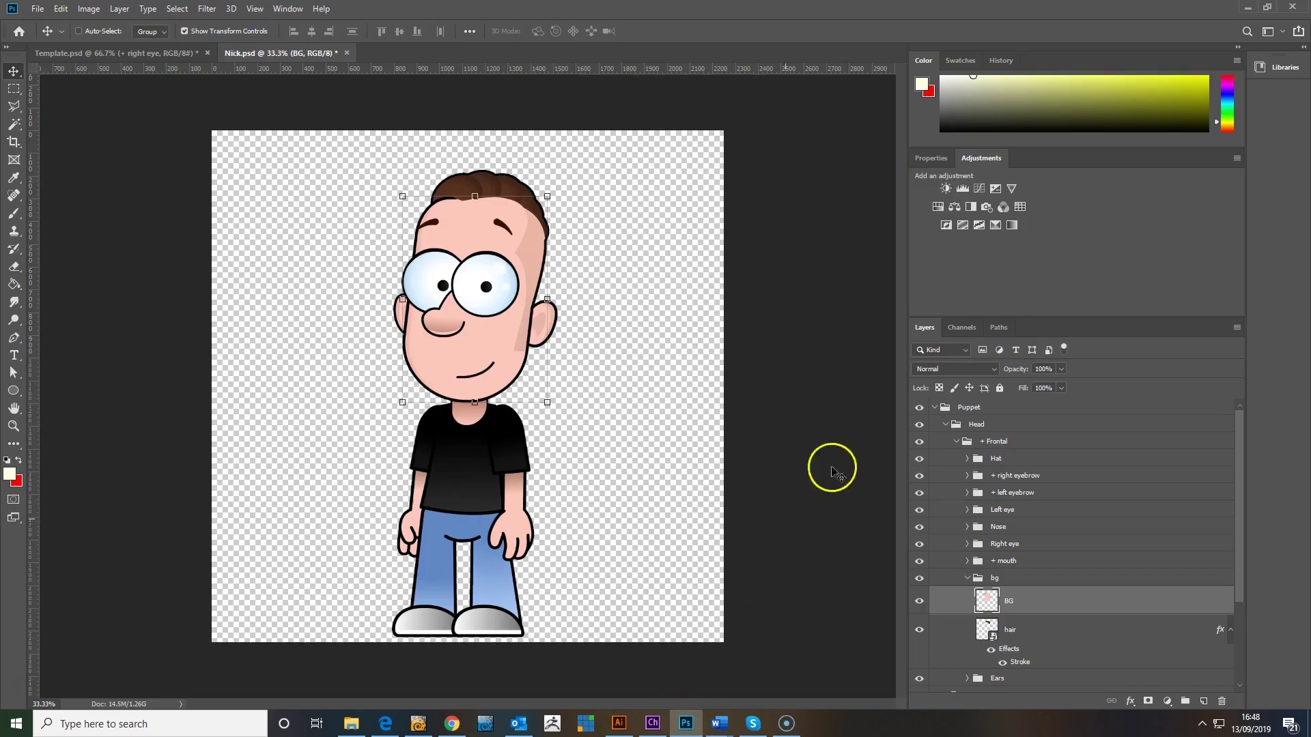
left_click(1026, 600)
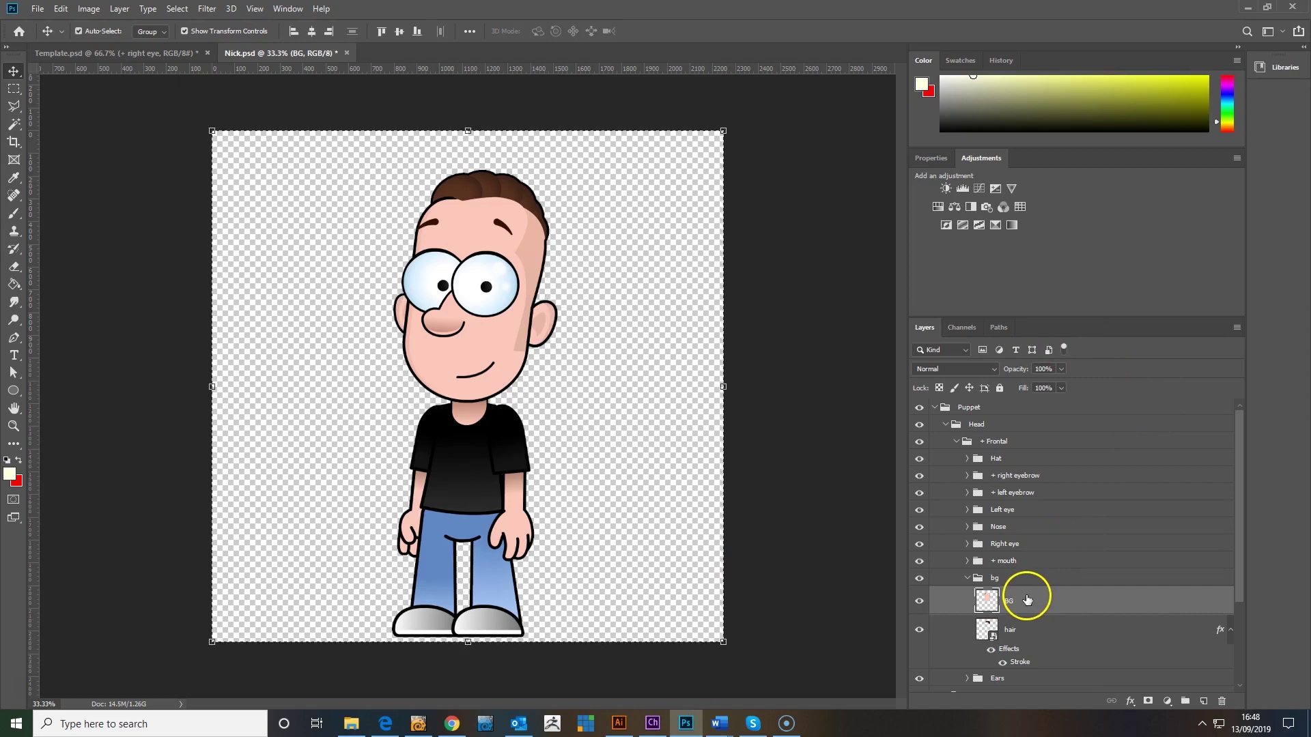
left_click(618, 723)
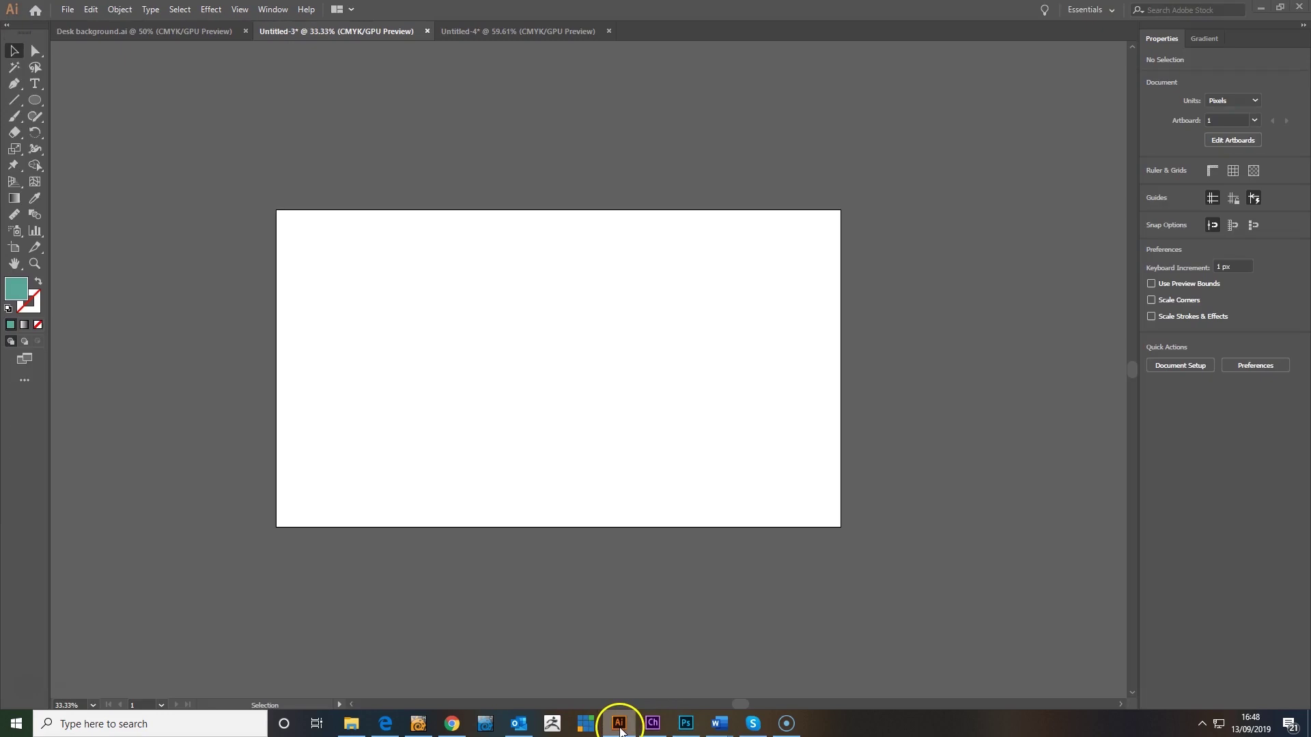
key("ctrl+v")
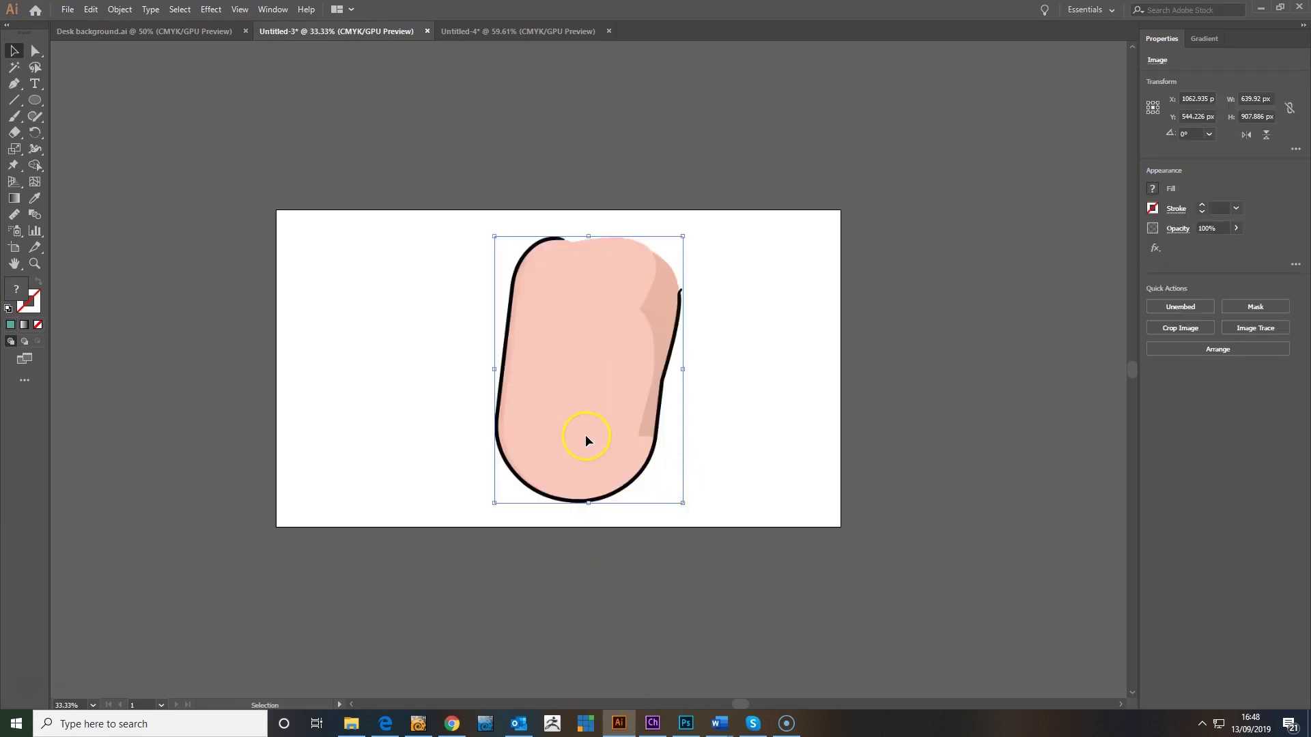
key("ctrl+plus")
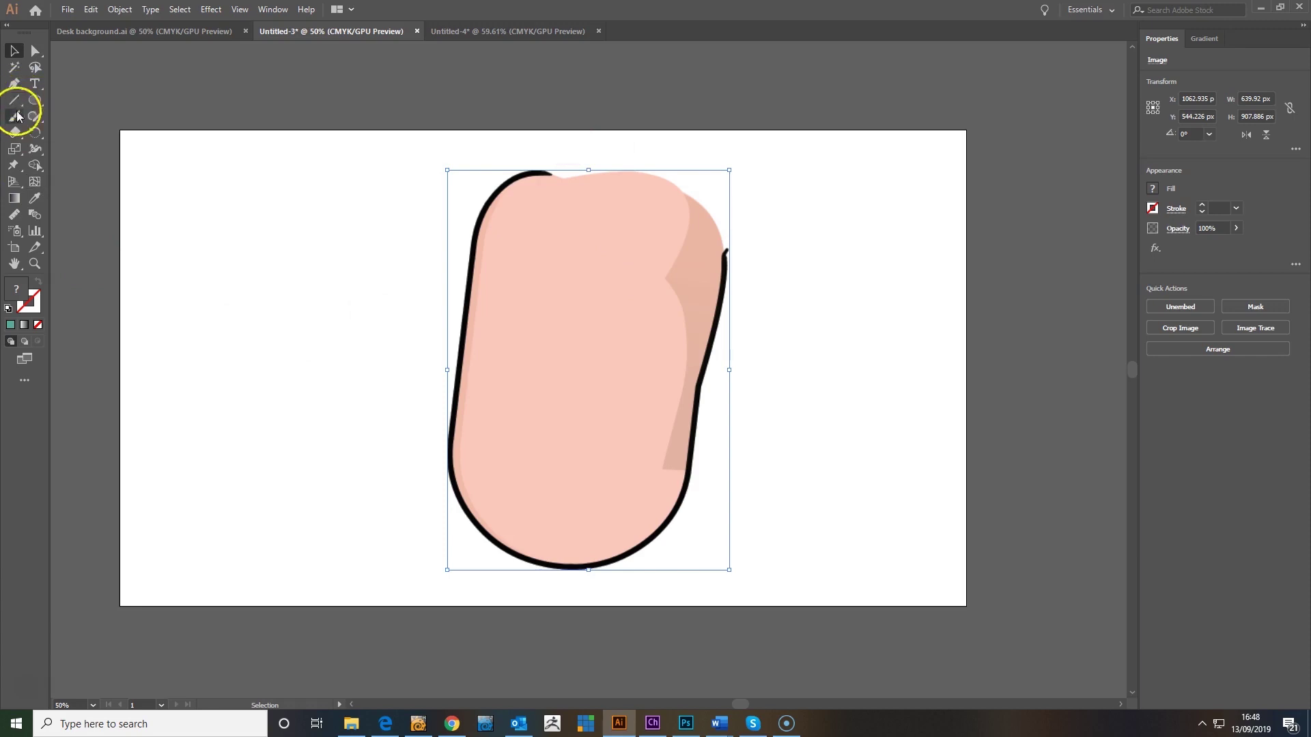
Trace the upper head over the pasted face with the Pen tool, from the left side across the crown to the right side
left_click(13, 83)
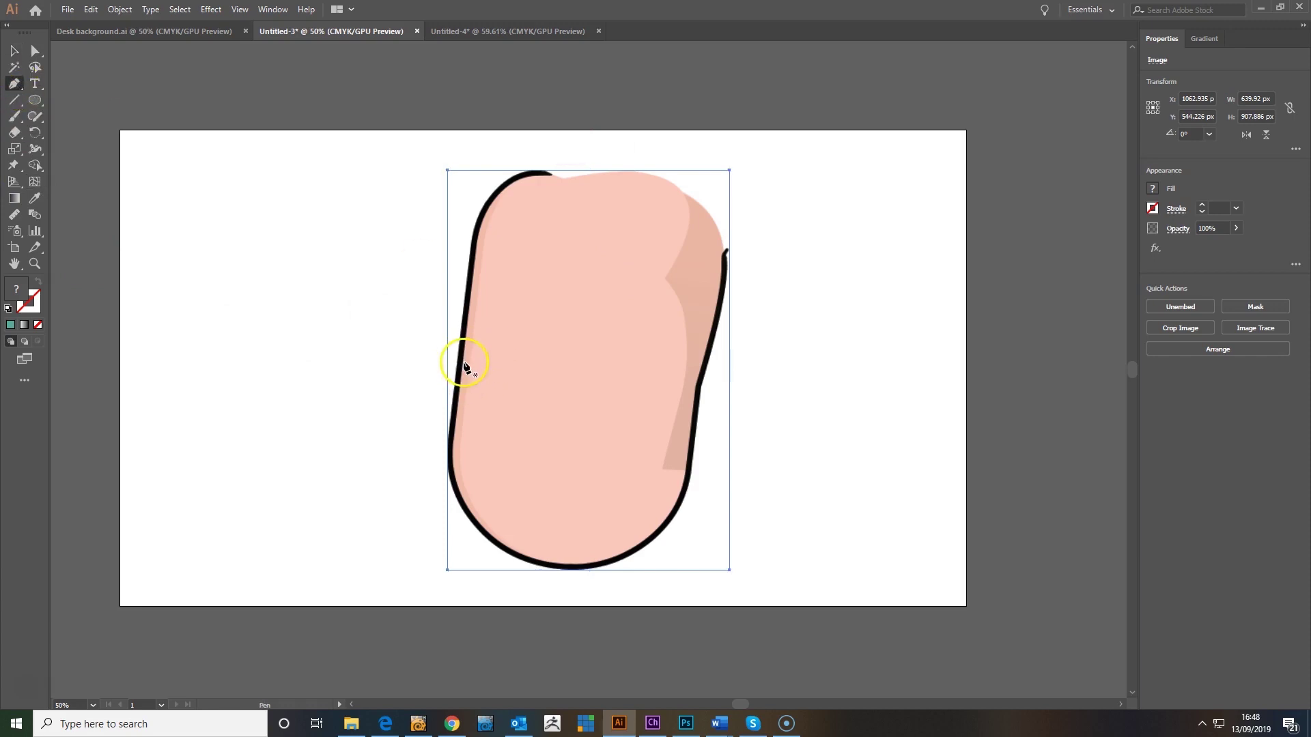
left_click(459, 374)
left_click_drag(599, 162, 746, 177)
key("ctrl+z")
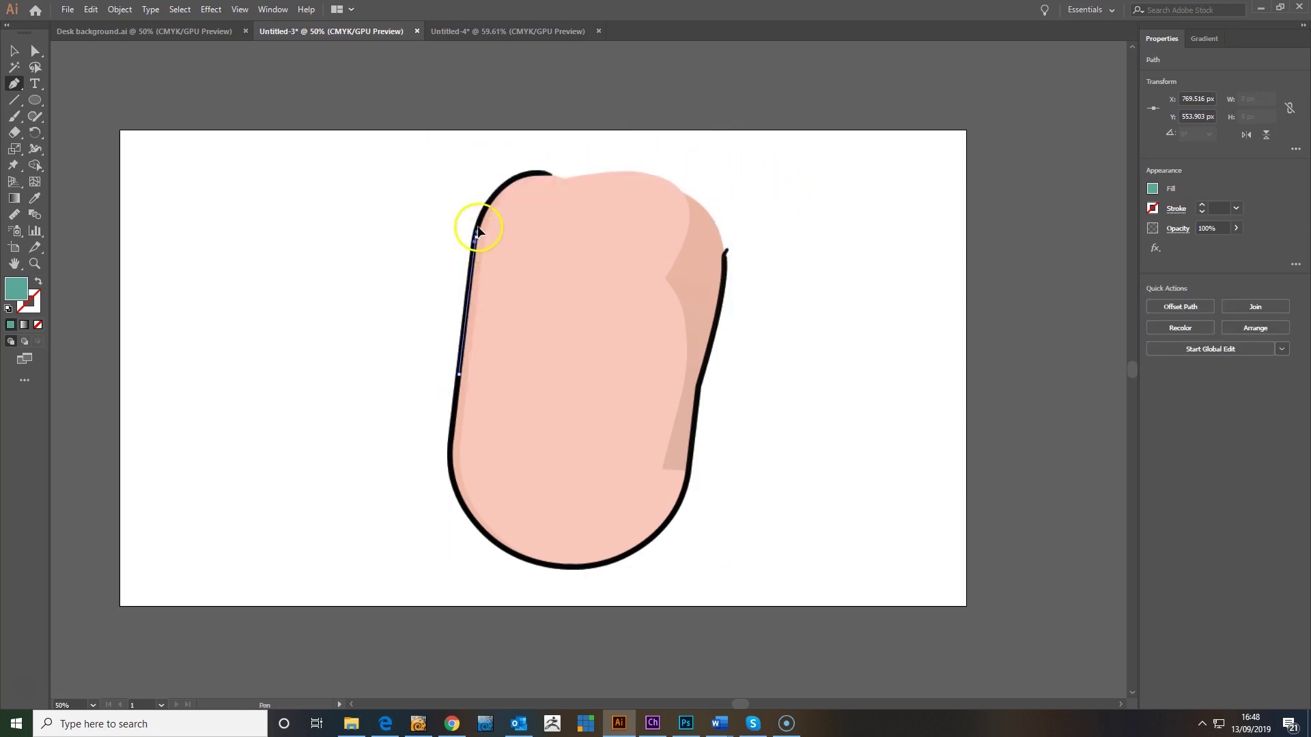
left_click_drag(606, 180, 704, 195)
left_click_drag(714, 287, 707, 352)
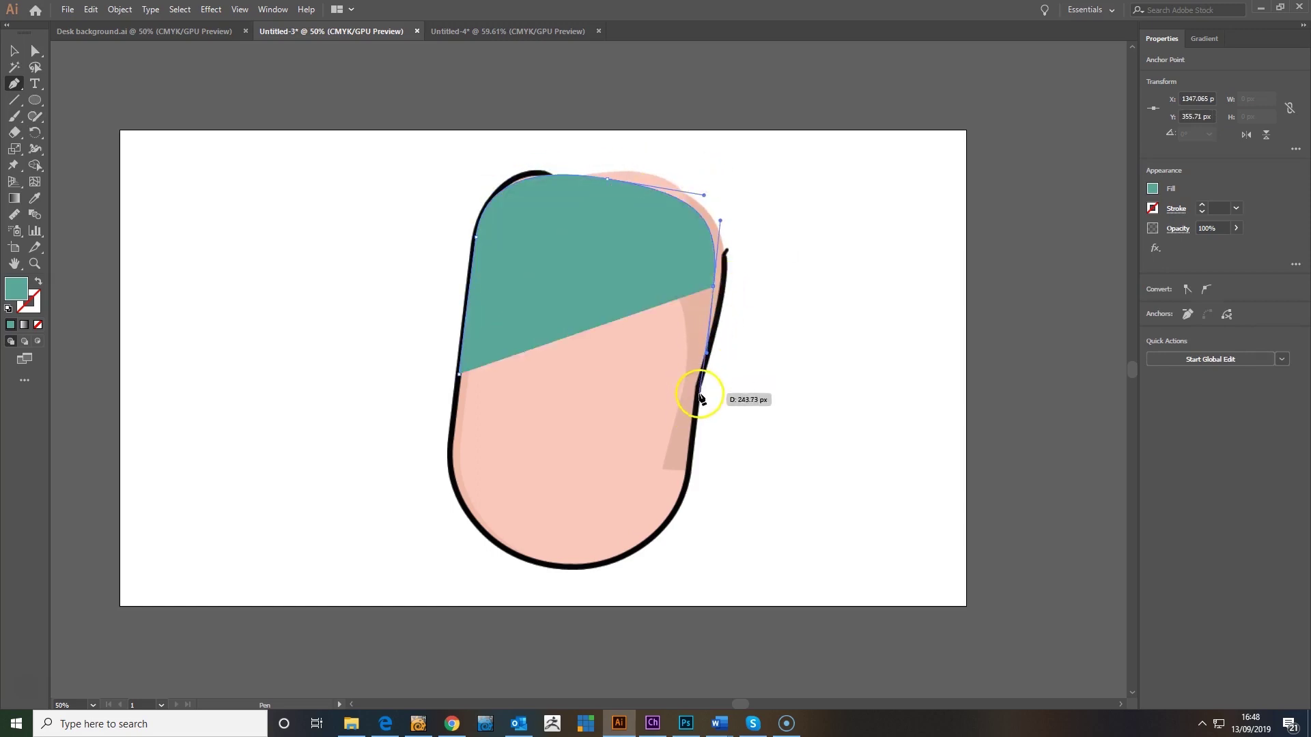
Continue the head path around a bulging right cheek, a wide chin and a bulging left cheek, closing it at the starting point
left_click(697, 408)
left_click_drag(740, 478, 729, 537)
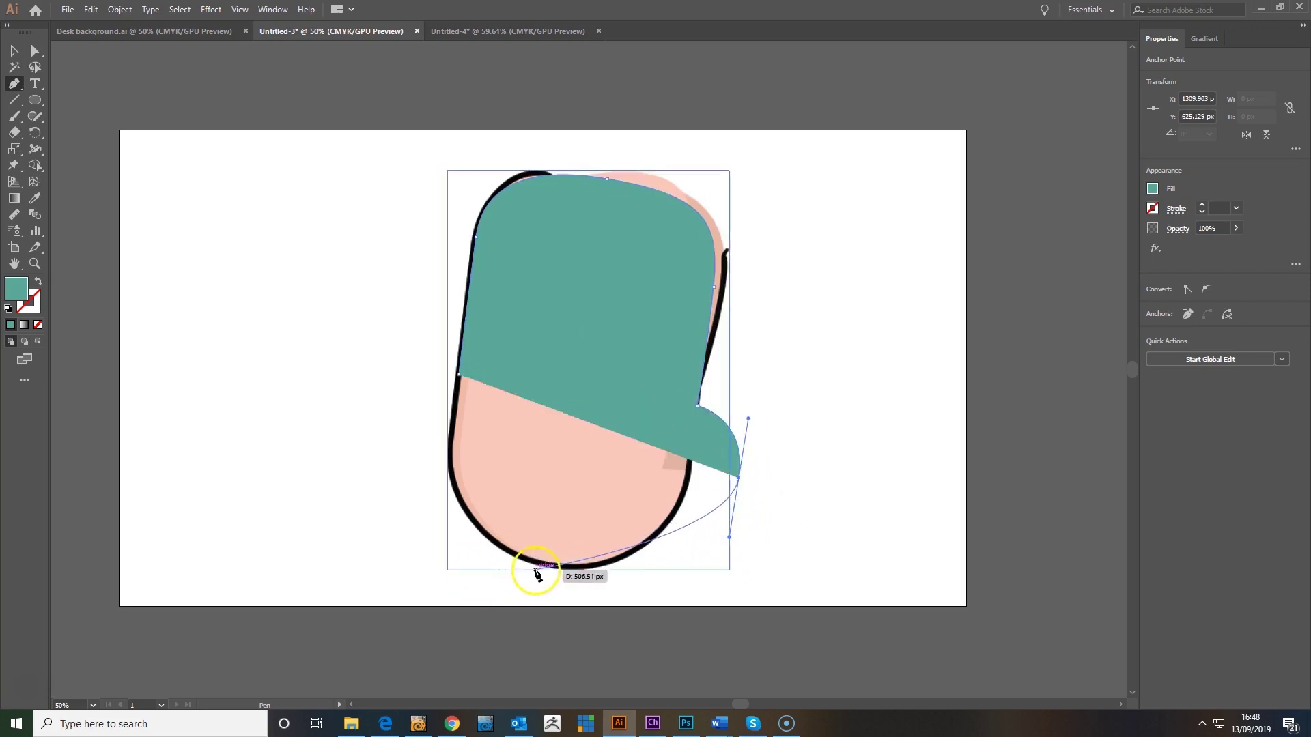
left_click_drag(537, 568, 392, 548)
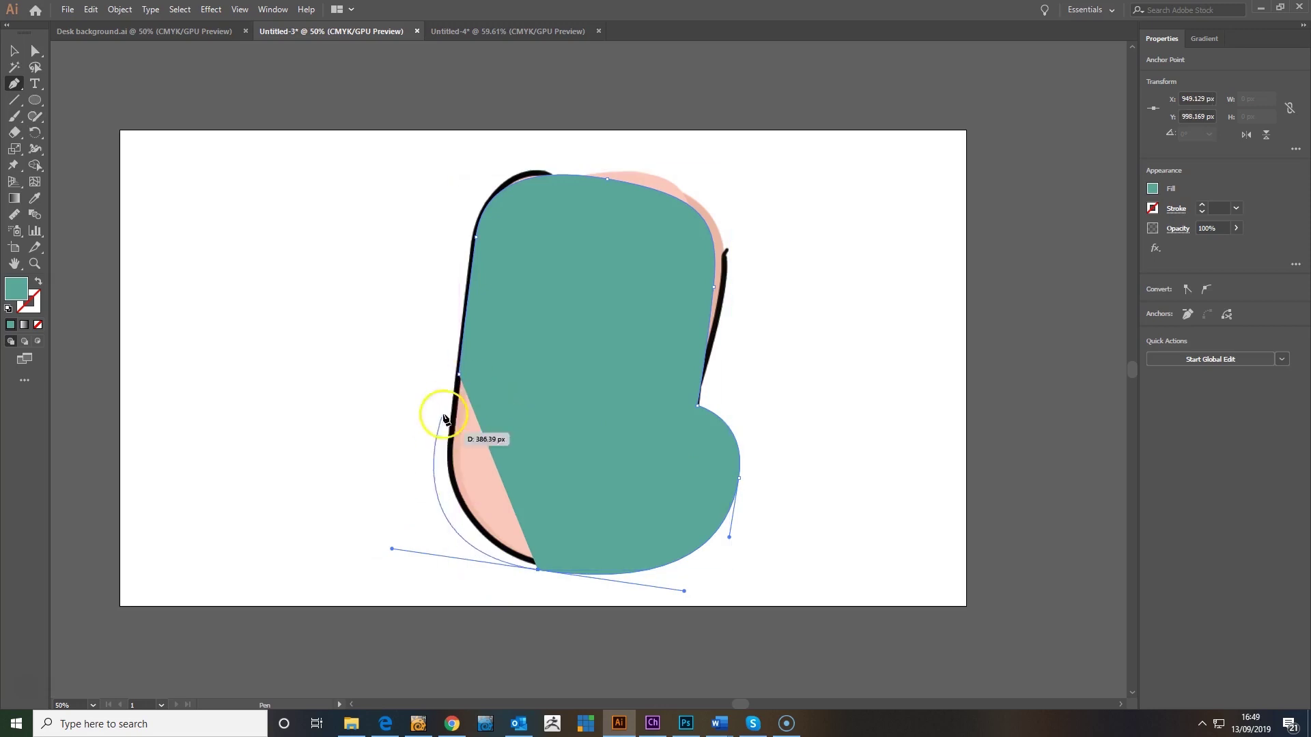
left_click_drag(402, 436, 410, 413)
mouse_move(459, 374)
left_mouse_down()
mouse_move(500, 383)
mouse_move(481, 375)
left_mouse_up()
Smooth the head shape with the Direct Selection tool by adjusting the left cheek's curve handle and the upper-left anchor point
left_click(35, 50)
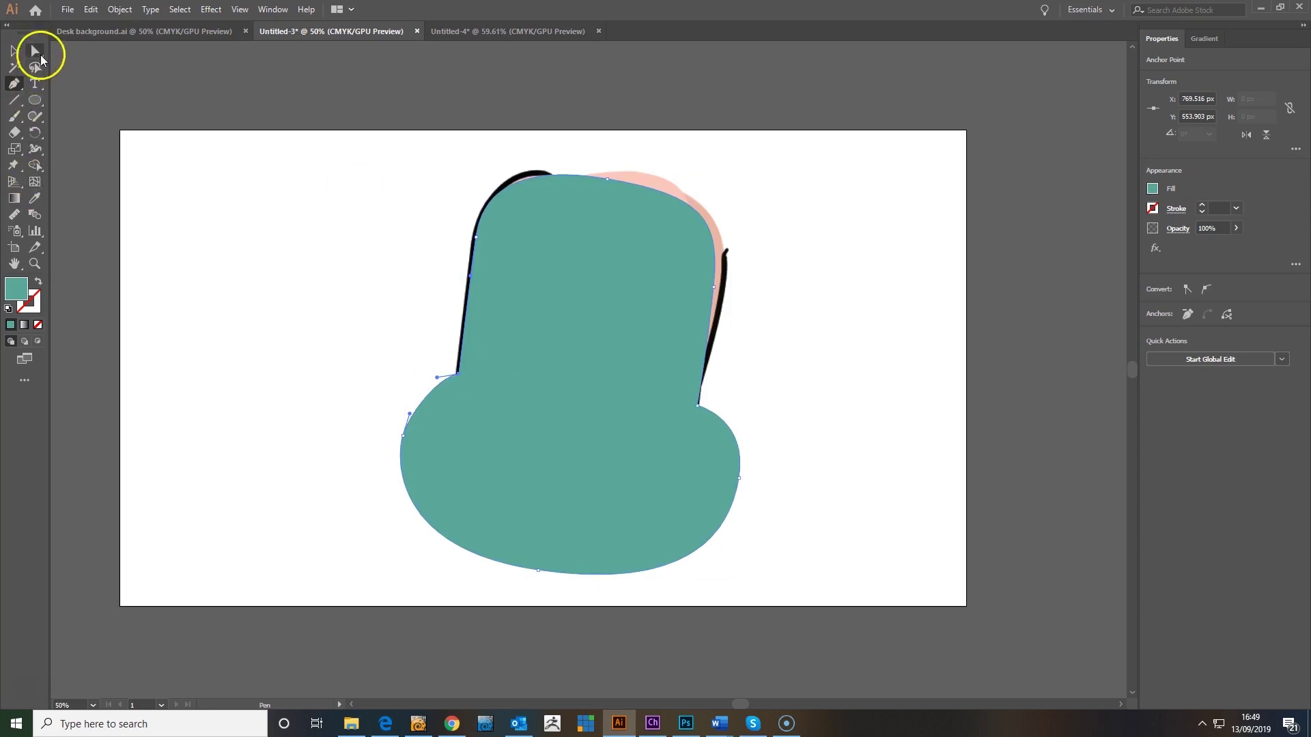
left_click(406, 448)
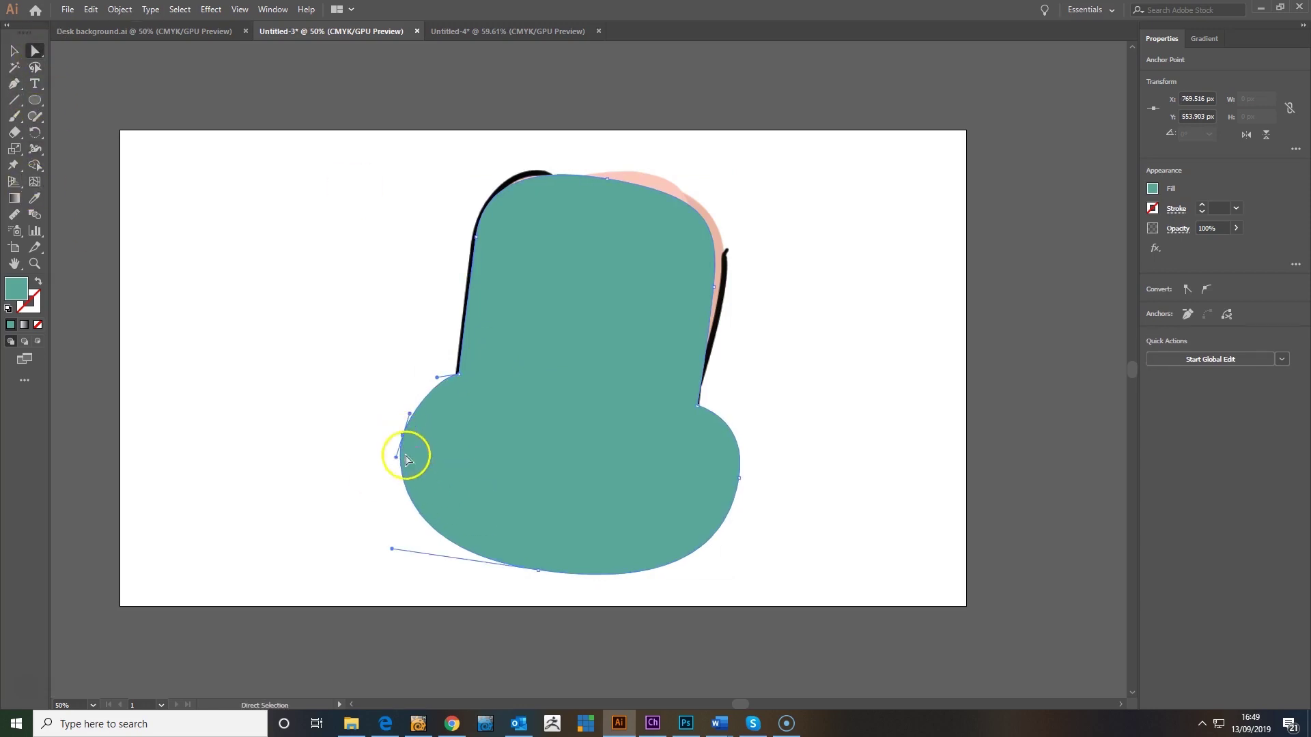
left_click_drag(446, 385, 410, 387)
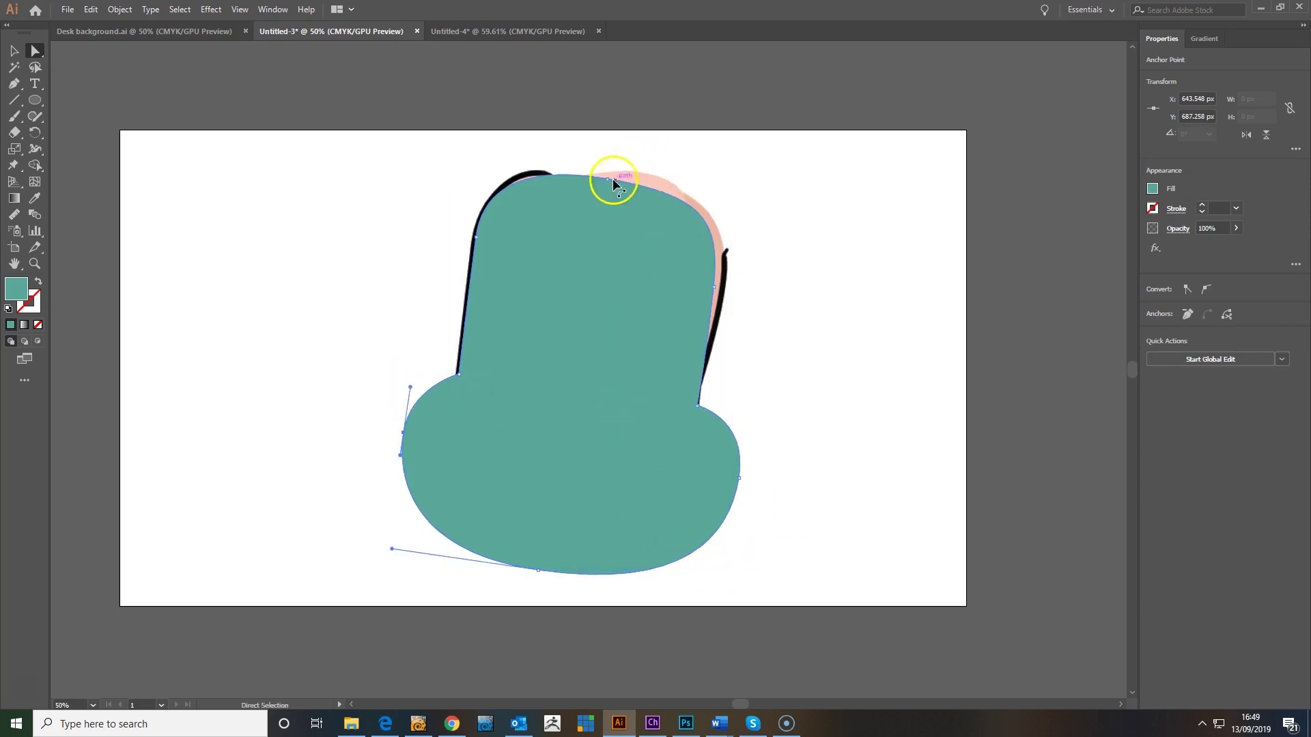
left_click_drag(477, 240, 491, 264)
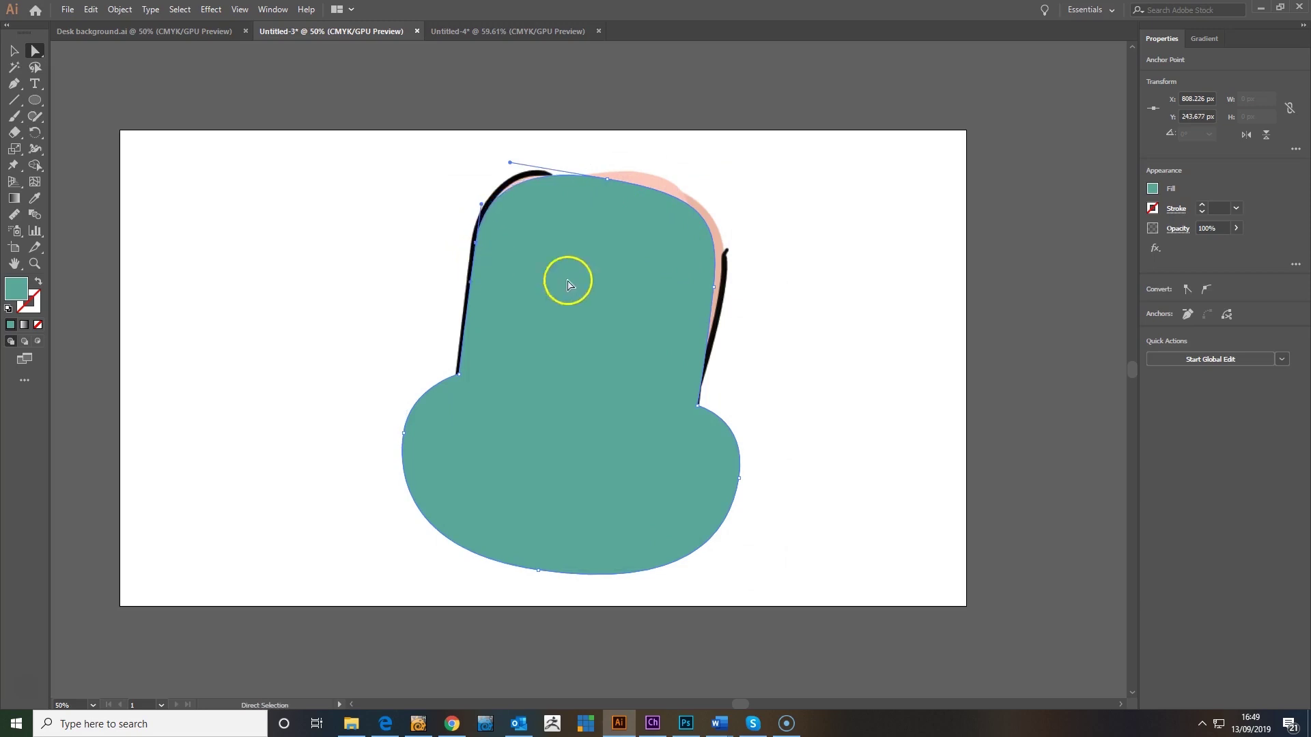
left_click_drag(731, 479, 750, 488)
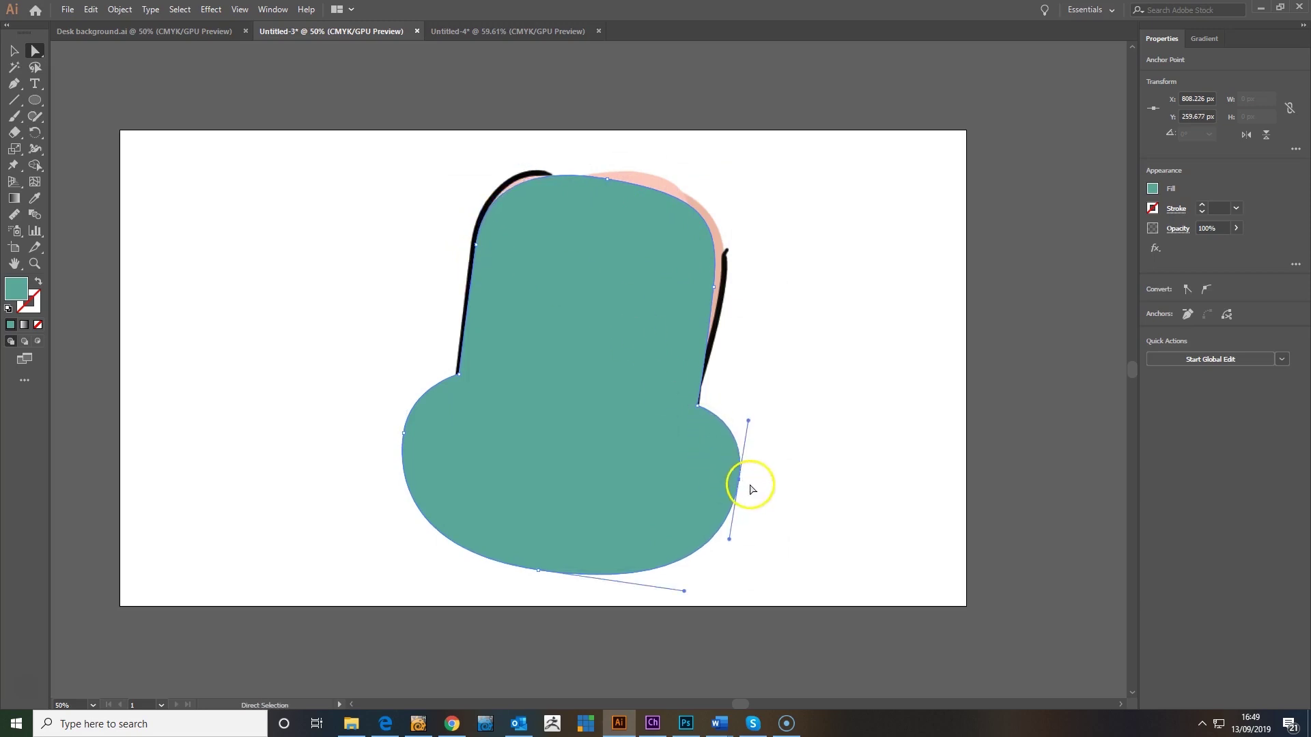
Give the head shape a 16 pt stroke and open the detailed stroke options
scroll(1203, 208, "up", 11)
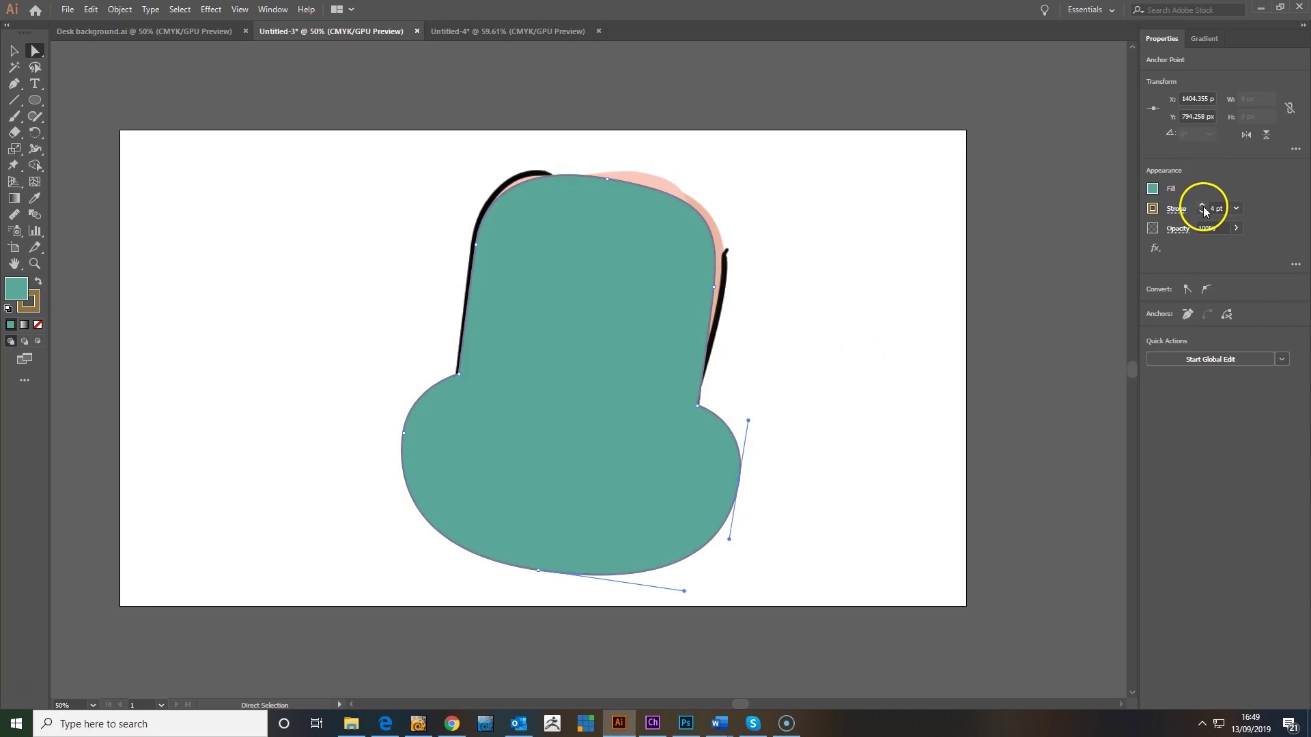
left_click(1204, 207)
left_click(1204, 207)
left_click(1176, 208)
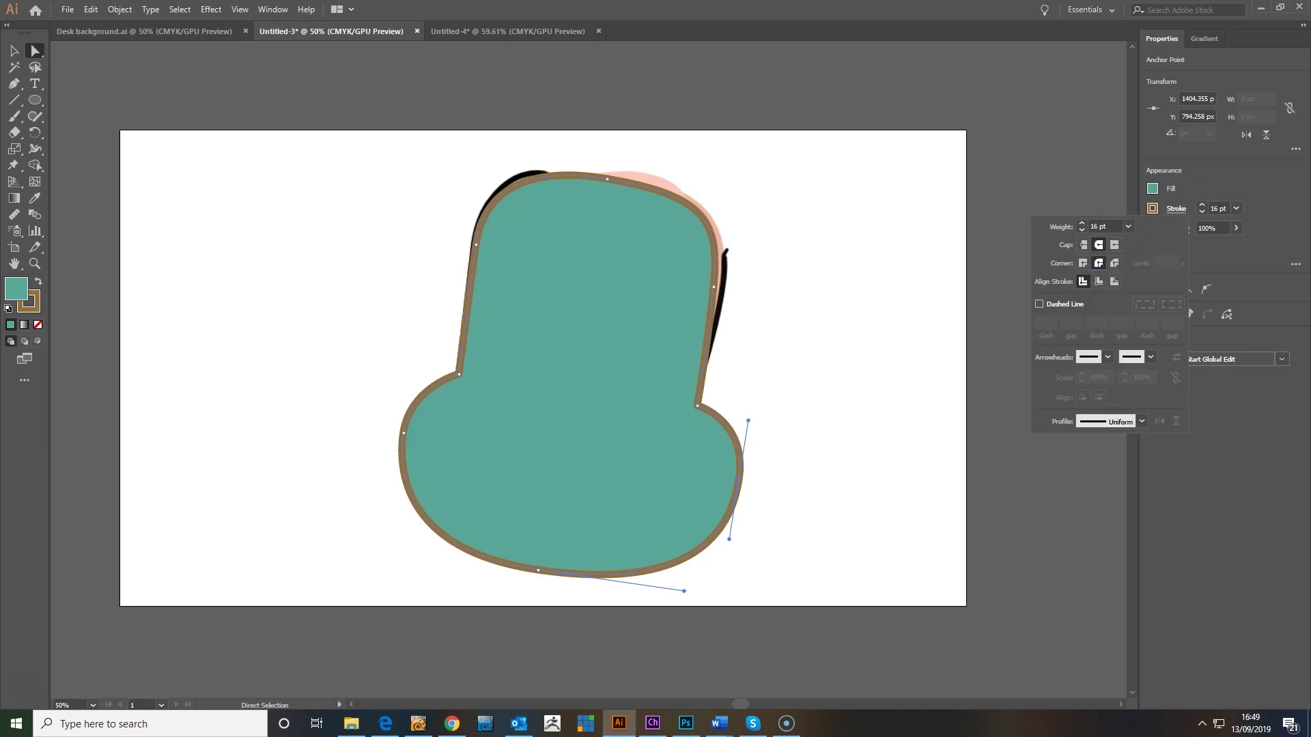
Undo the darker fill, recolour the head shape's stroke to a darker teal than its fill, and reselect the whole shape
key("Escape")
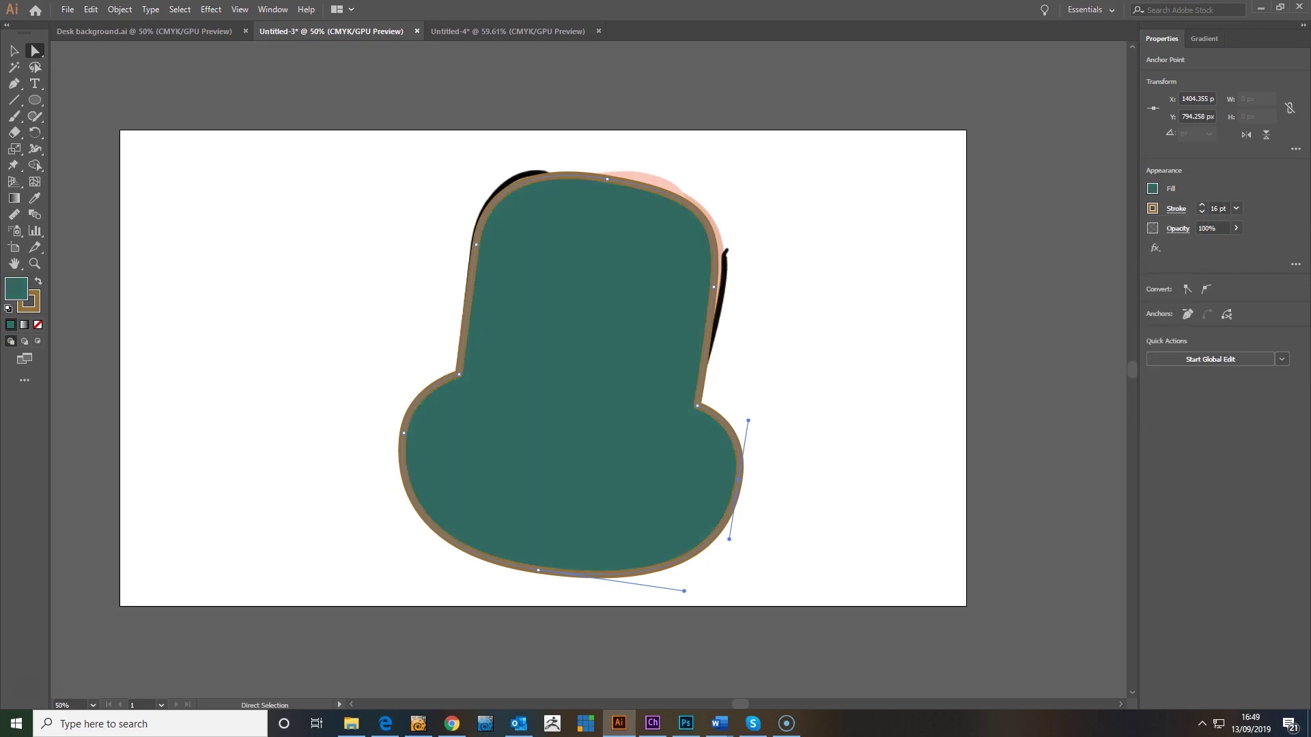
key("ctrl+z")
key("ctrl+z")
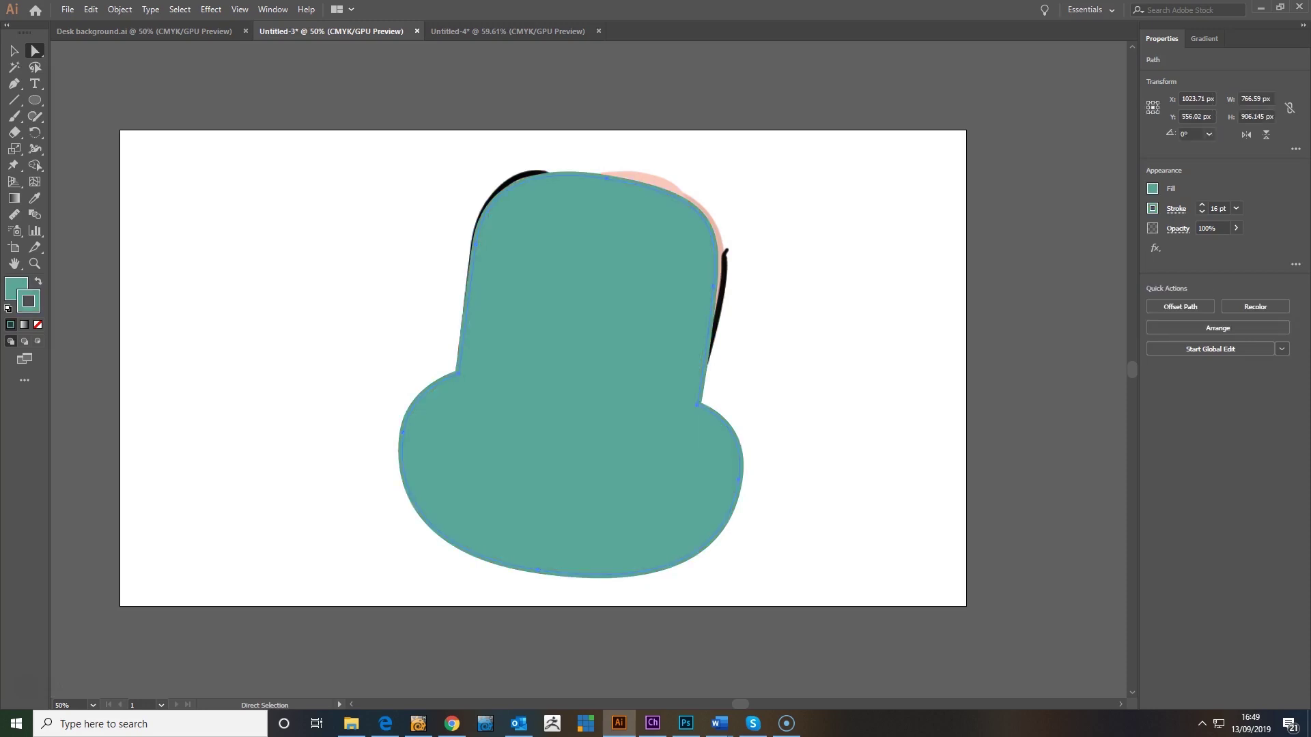
key("ctrl+z")
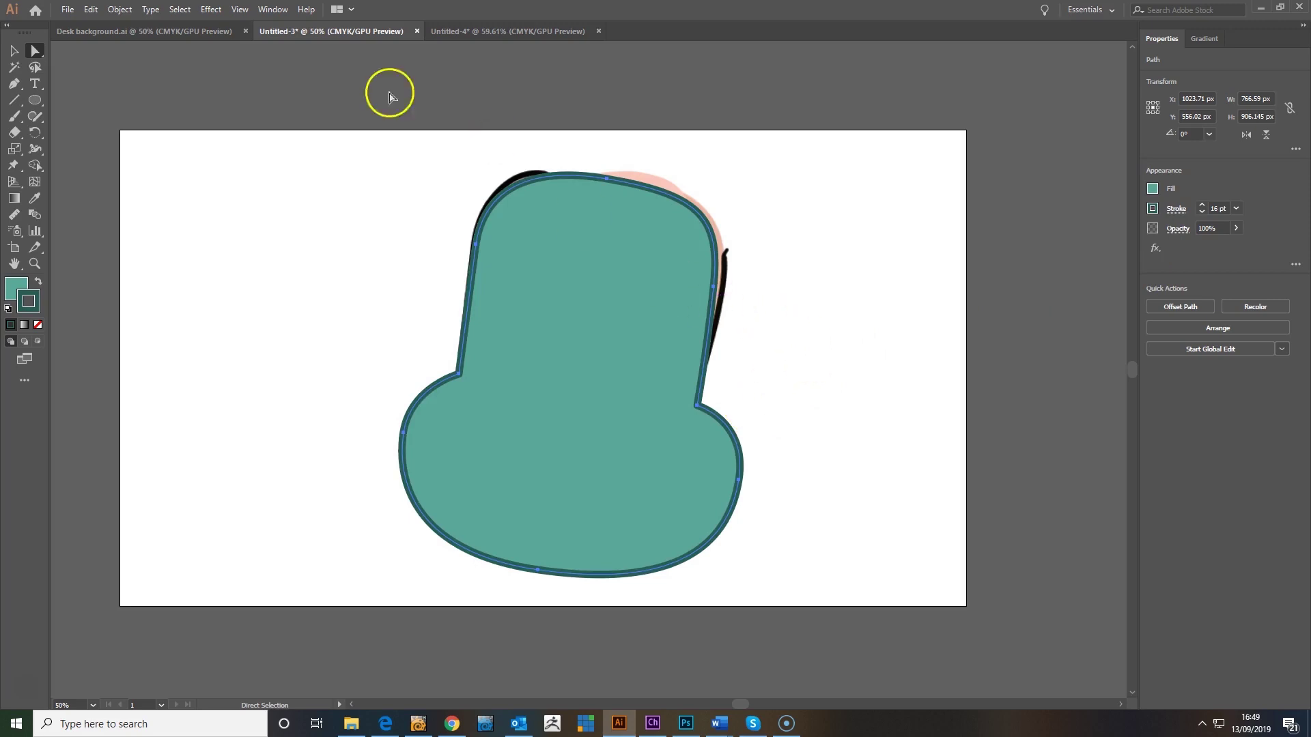
left_click(15, 45)
left_click(808, 380)
left_click(621, 476)
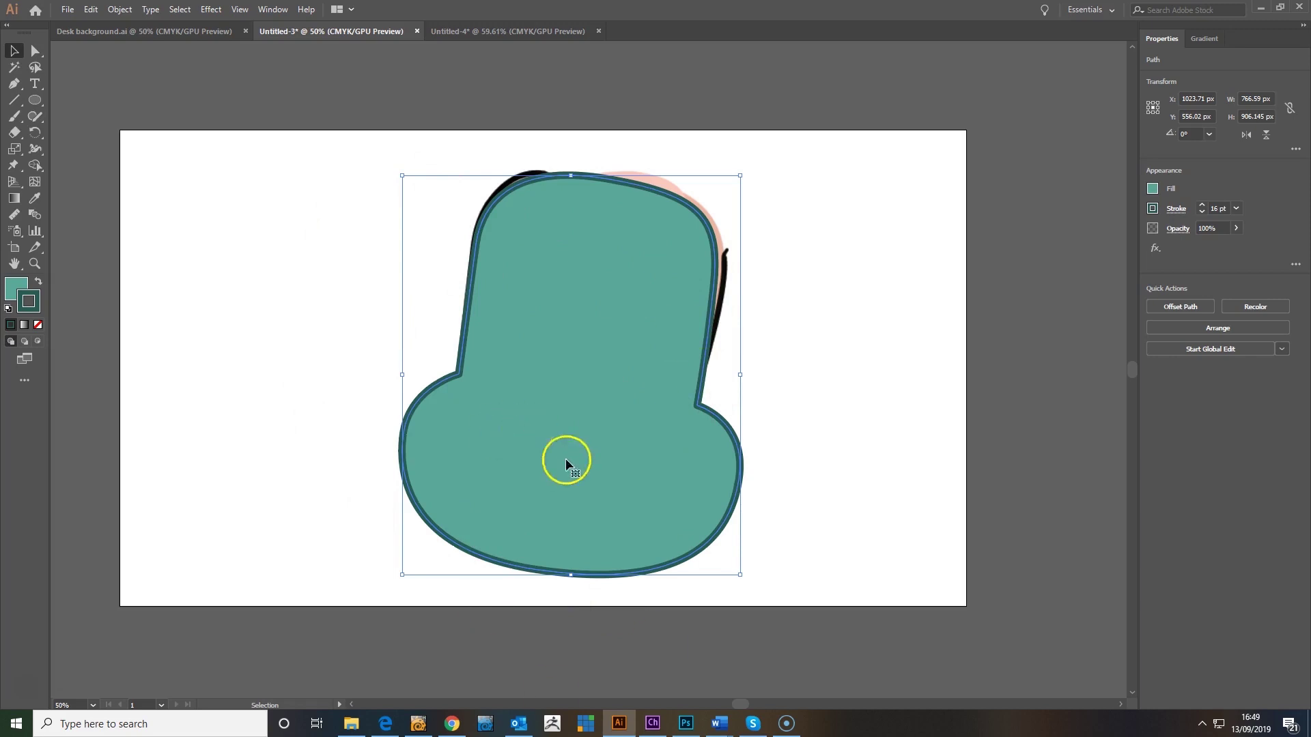
Switch to Photoshop, paste the teal head shape into the bg group and place it over the puppet's face
left_click(686, 722)
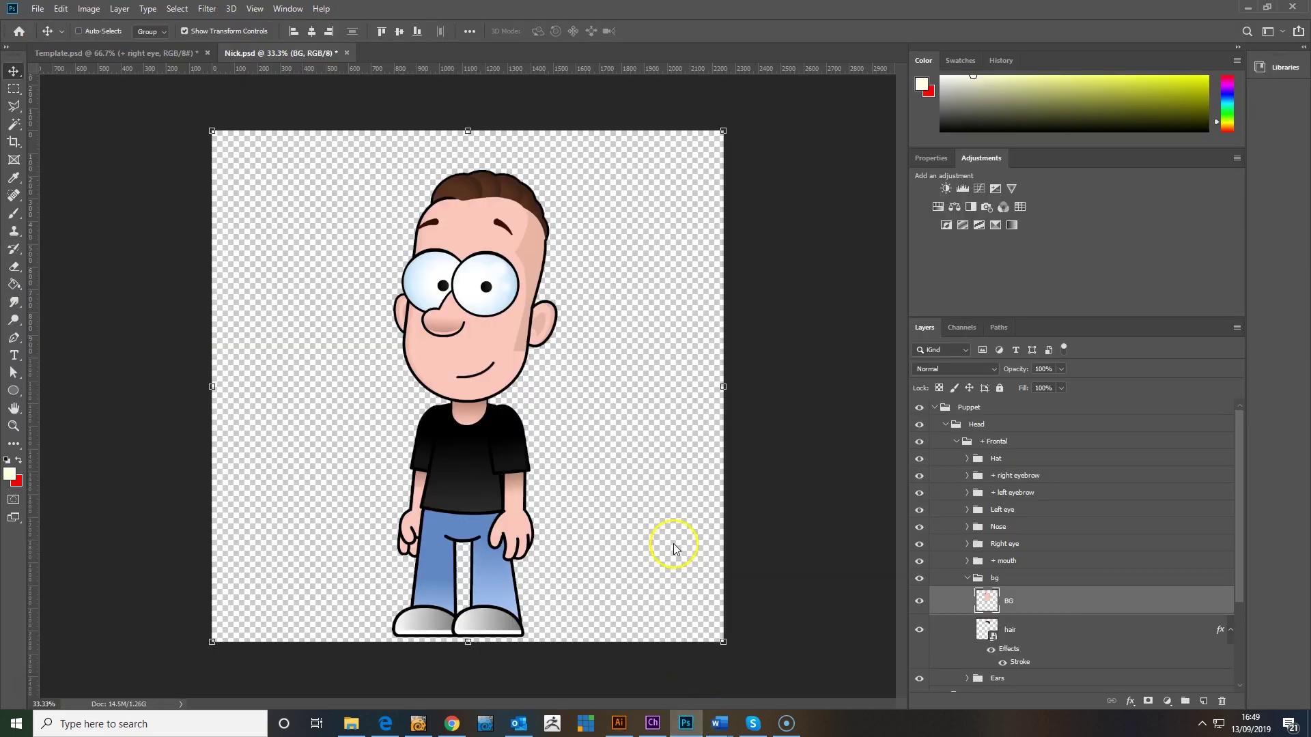
key("ctrl+v")
left_click(726, 217)
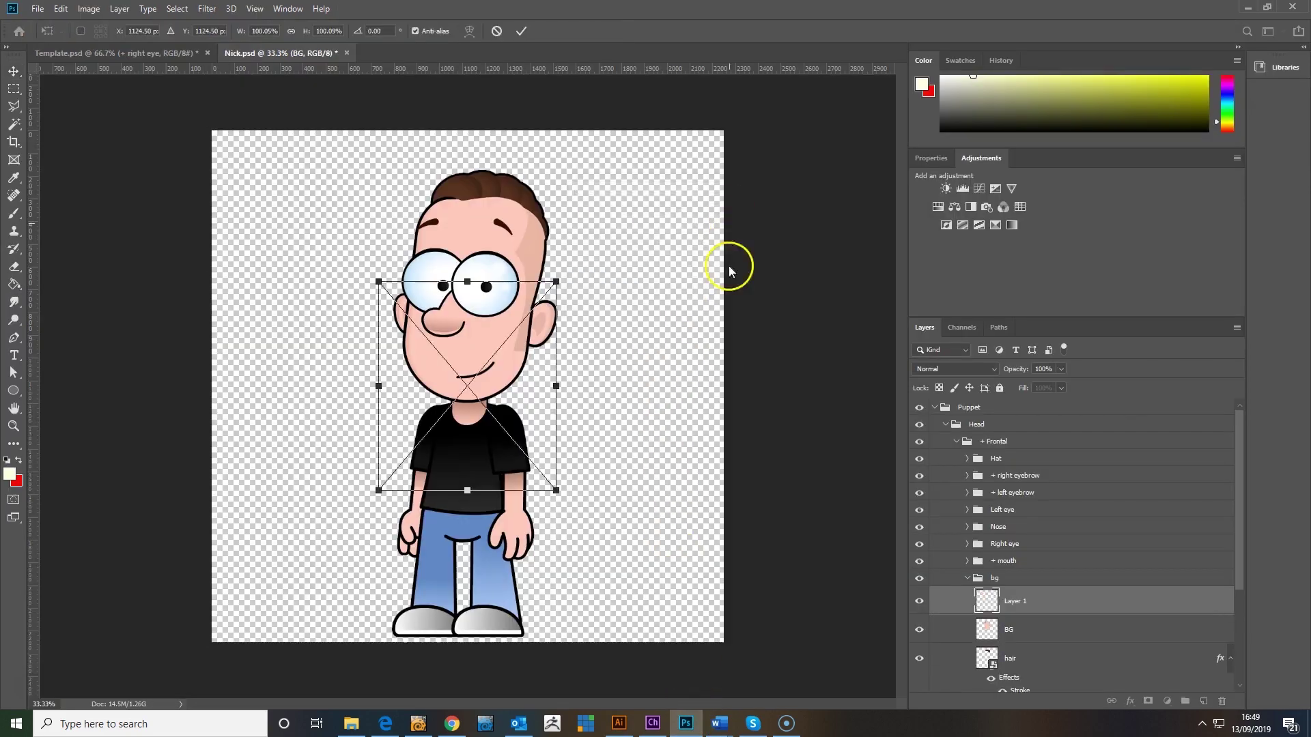
left_click_drag(541, 469, 543, 379)
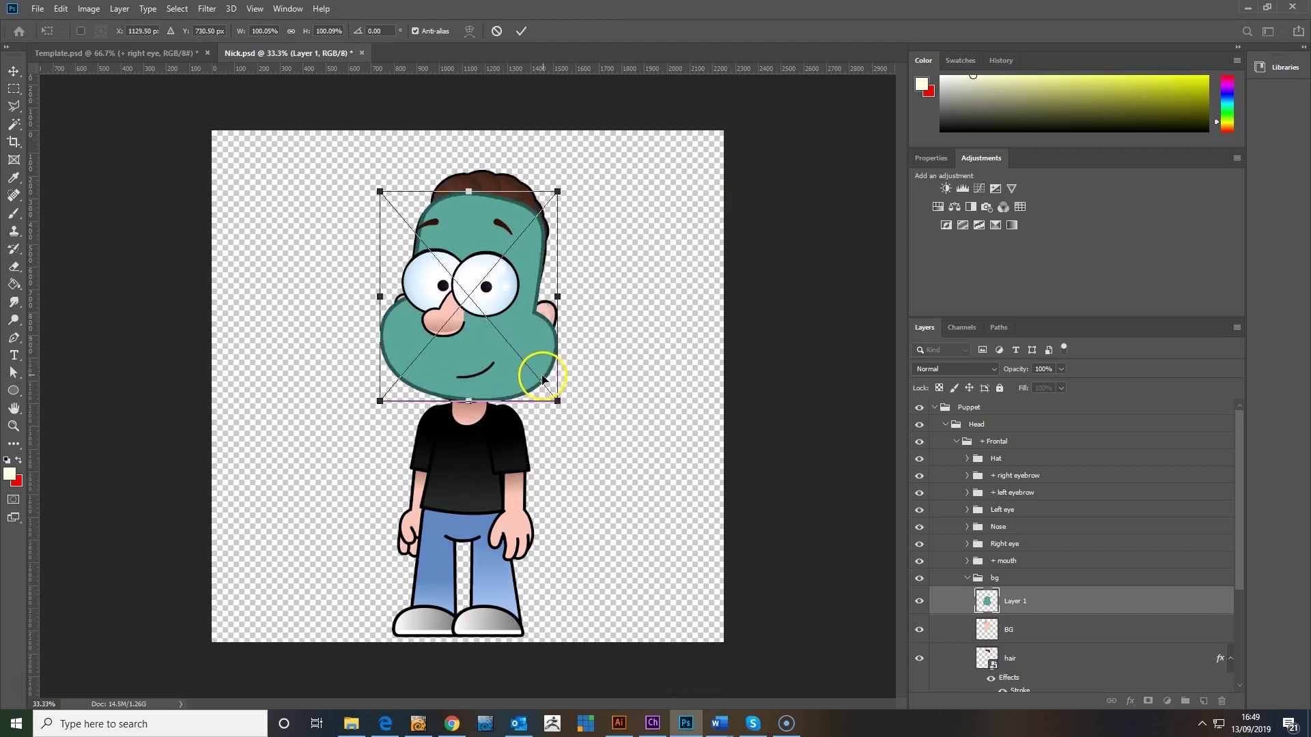
left_click(521, 31)
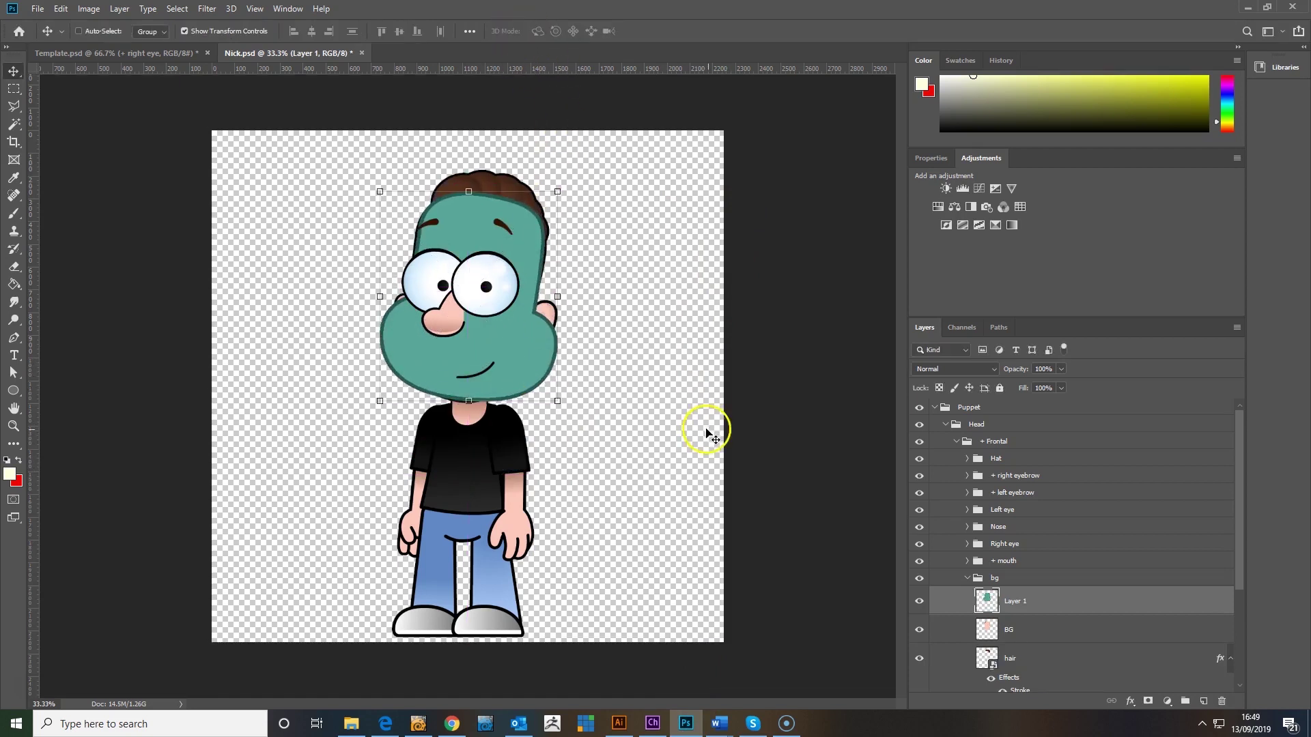
Hide the Nose group and delete the nose layer inside it, keeping the group itself
left_click(919, 528)
left_click(1023, 527)
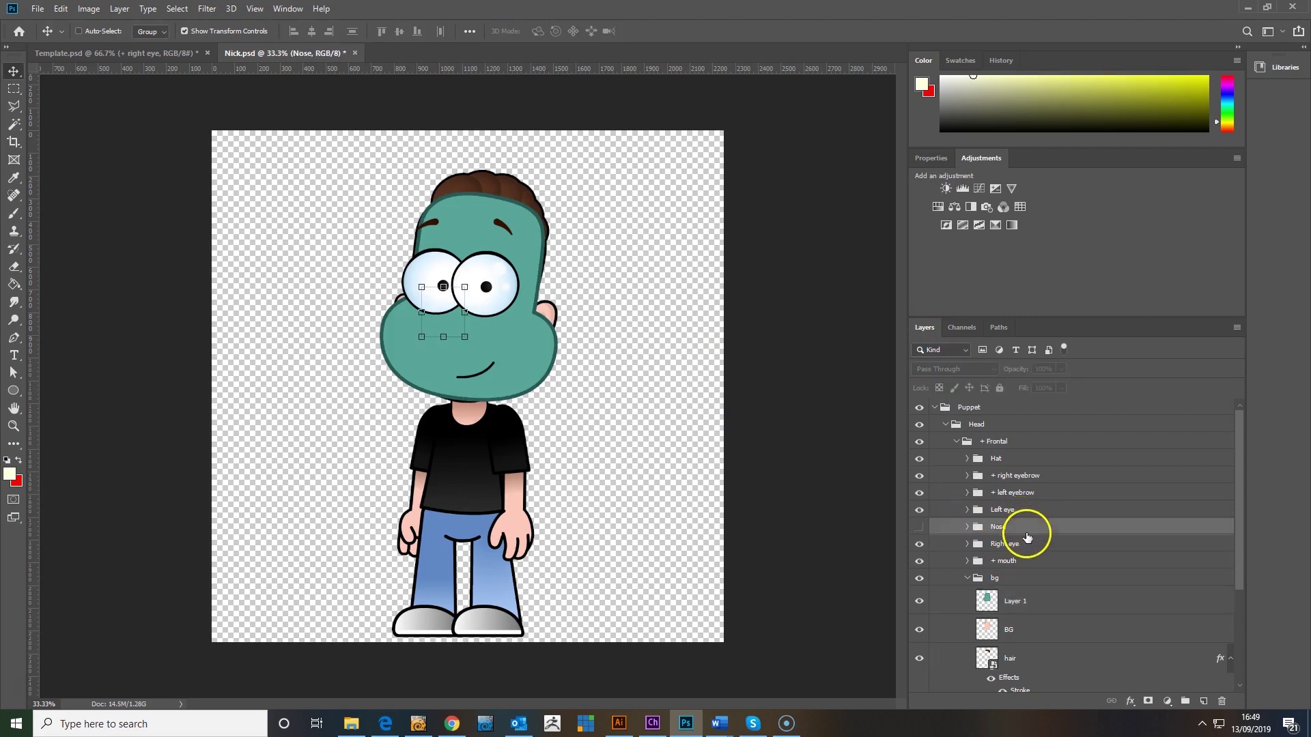
key("Delete")
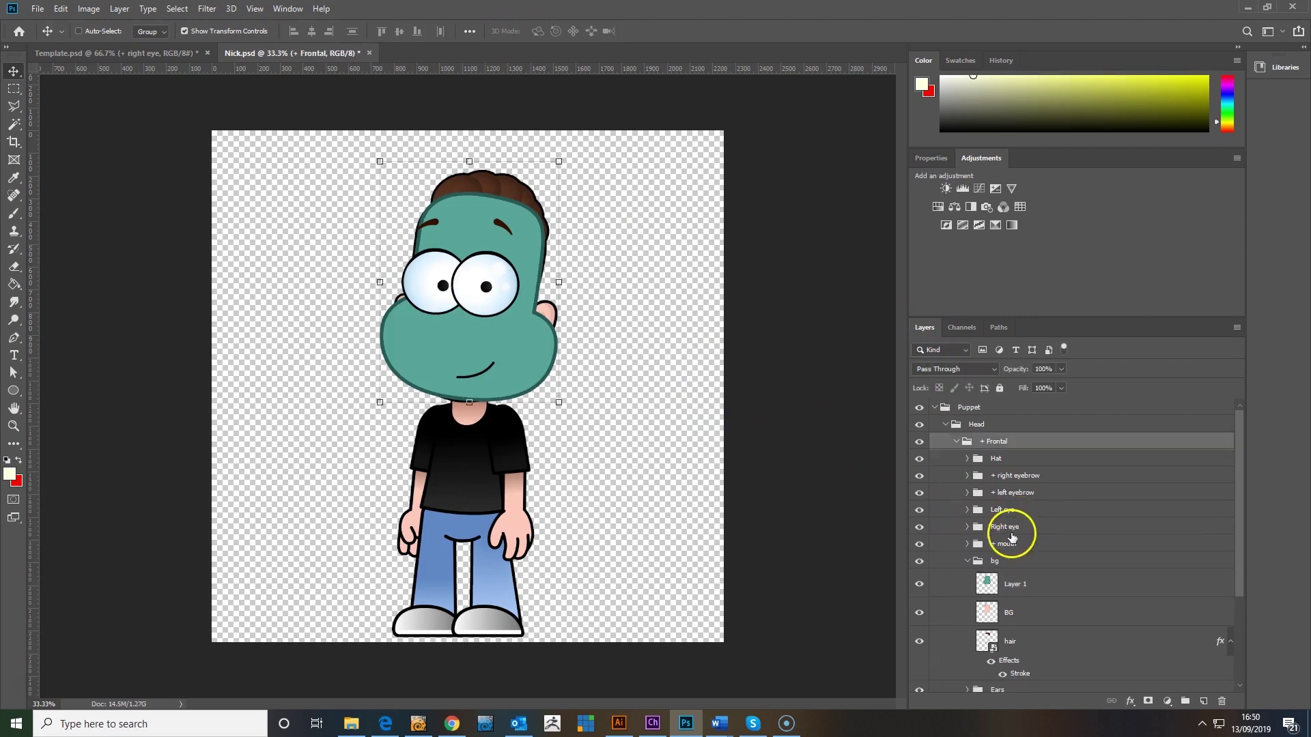
key("ctrl+z")
left_click(966, 527)
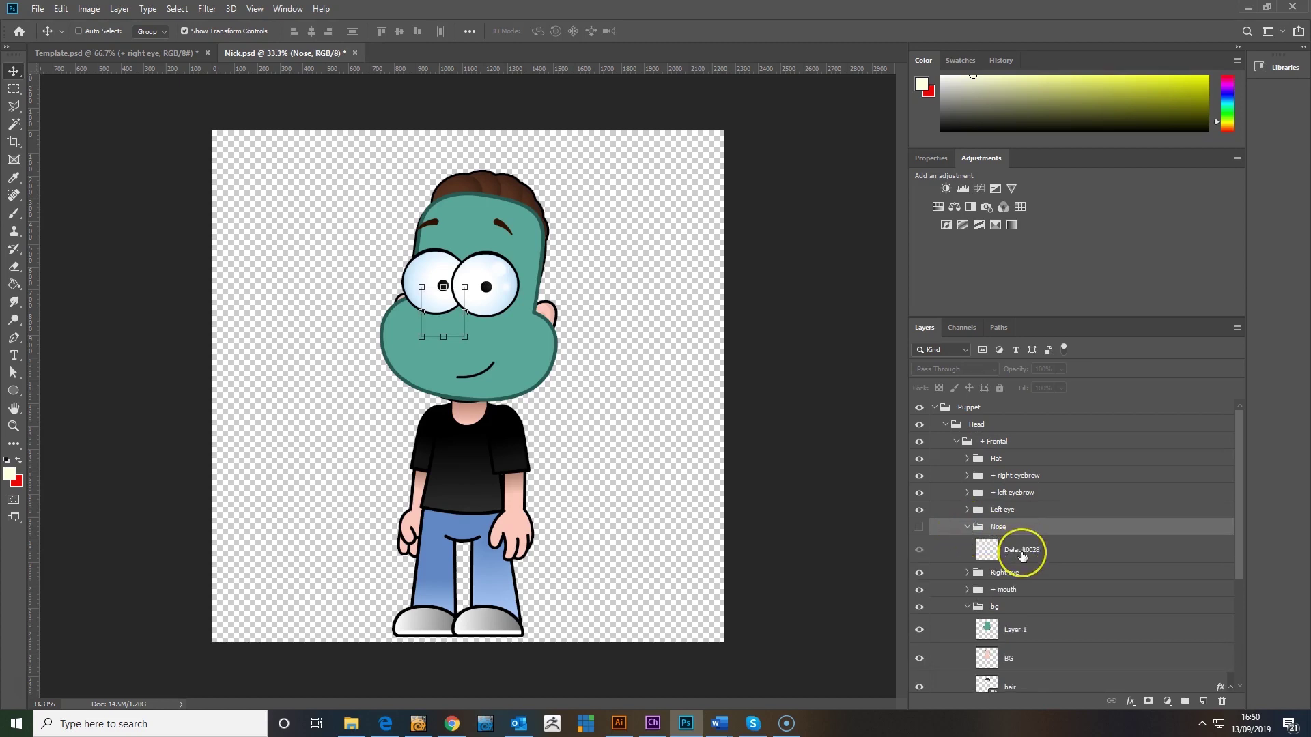
left_click(1022, 556)
key("Delete")
left_click(1019, 546)
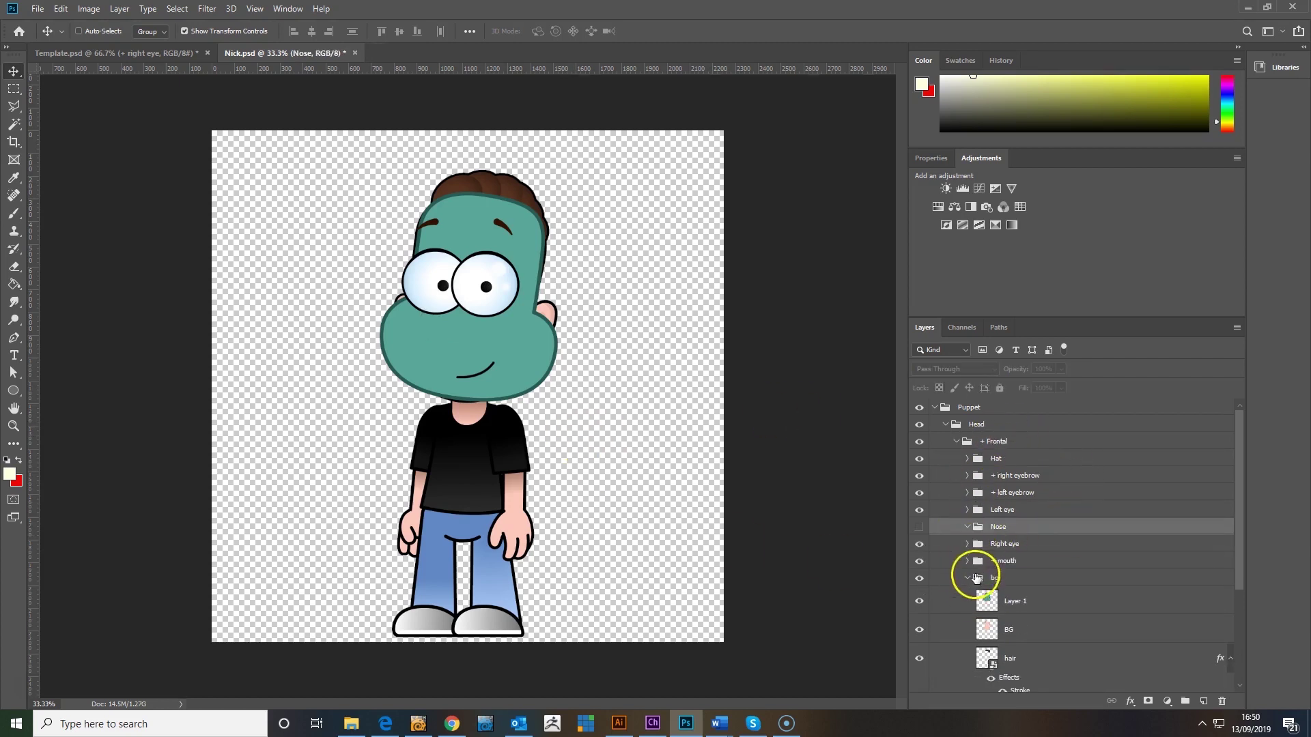
Collapse the bg group and delete the Ears group from the head
left_click(965, 581)
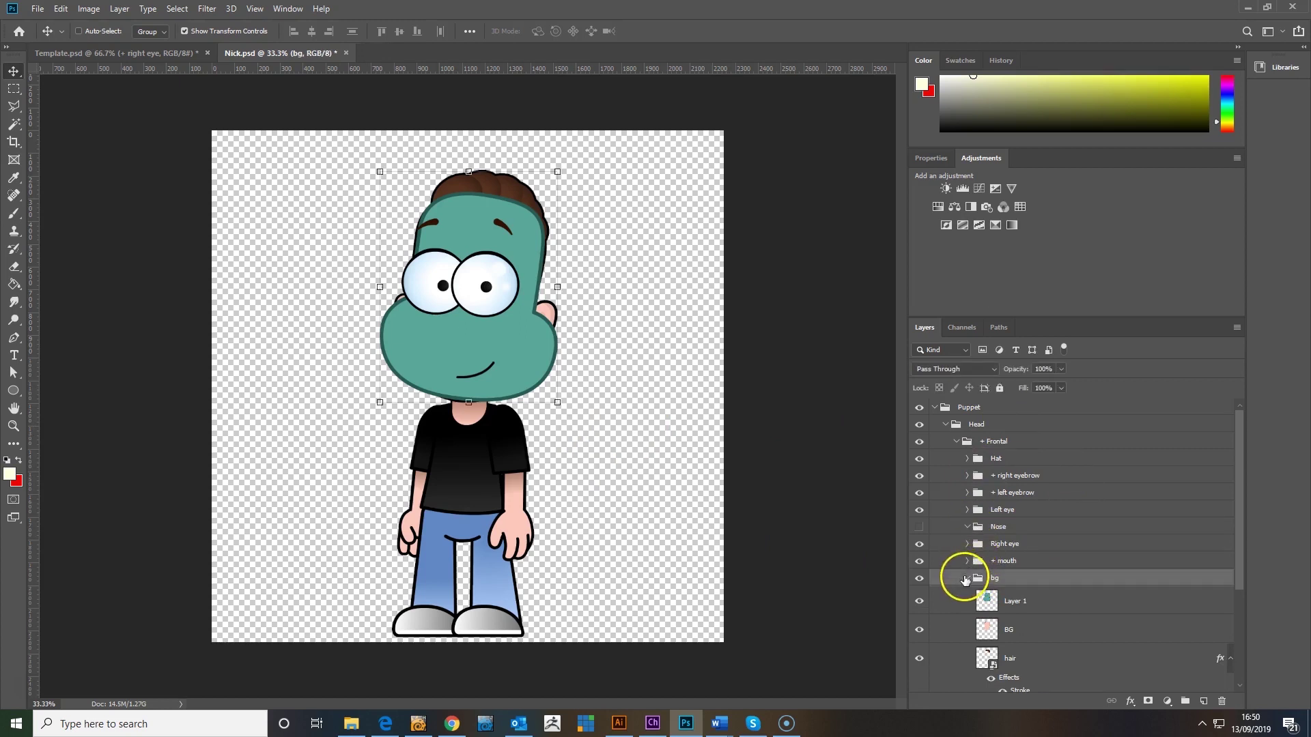
left_click(967, 578)
left_click(992, 596)
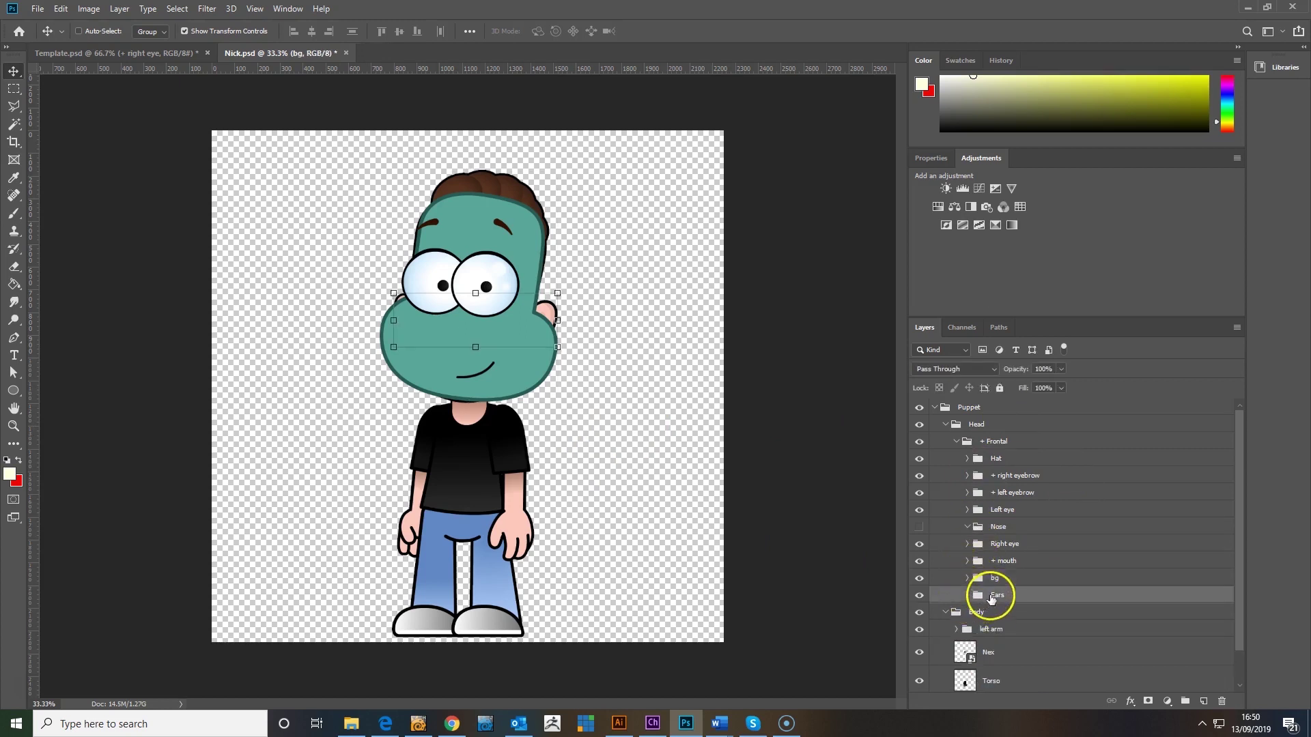
left_click(966, 595)
left_click(966, 596)
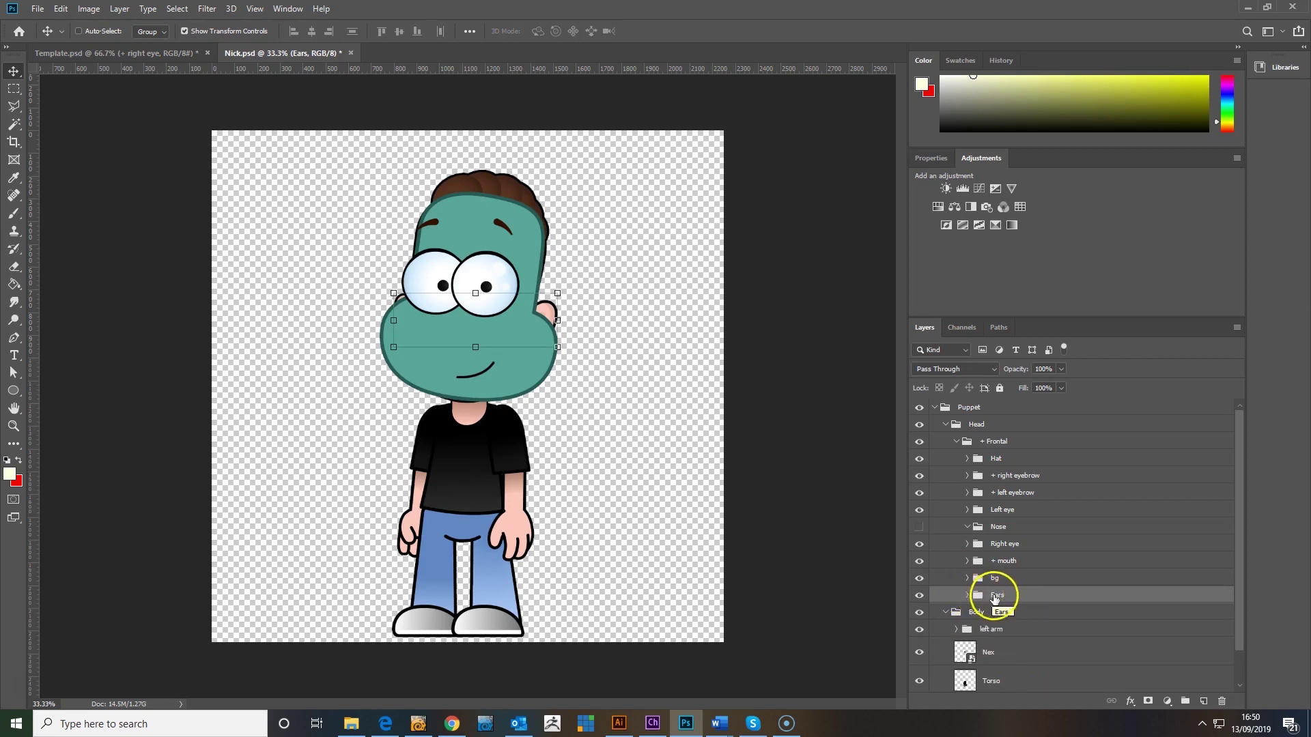
key("Delete")
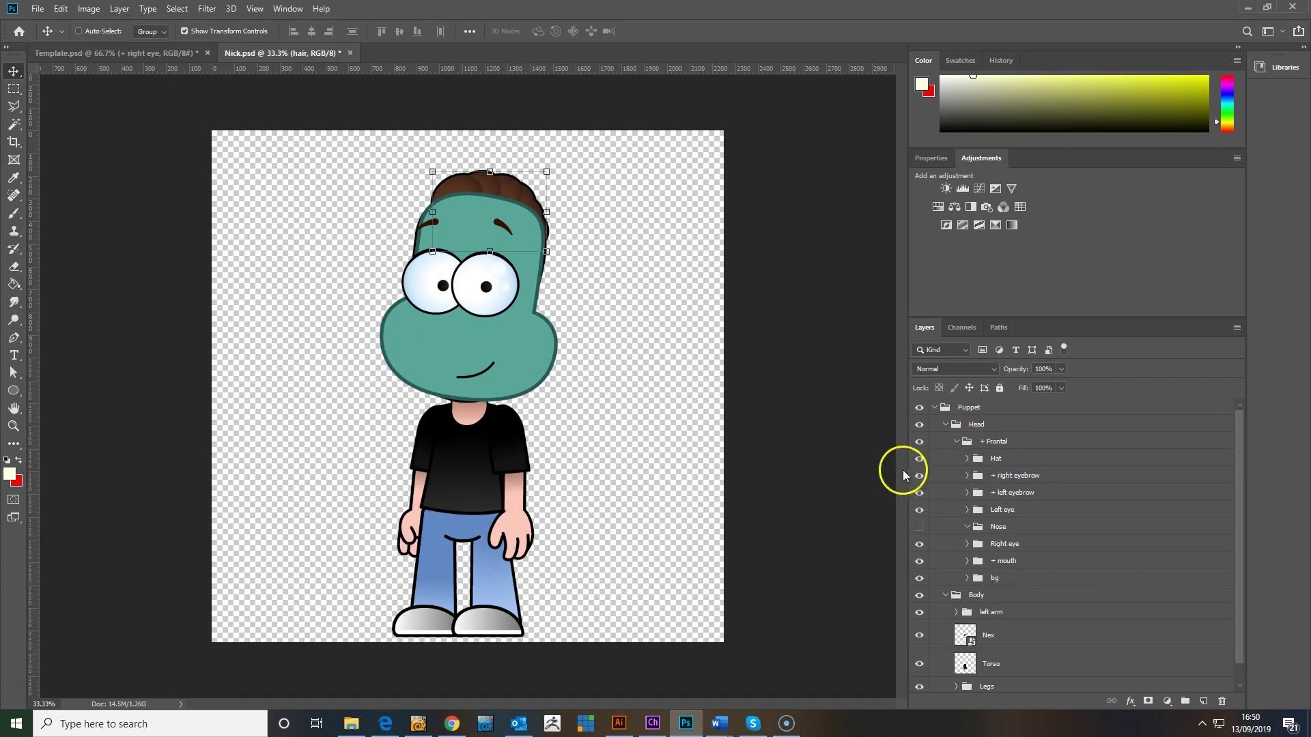
Expand the bg group and delete the hair layer
left_click(967, 579)
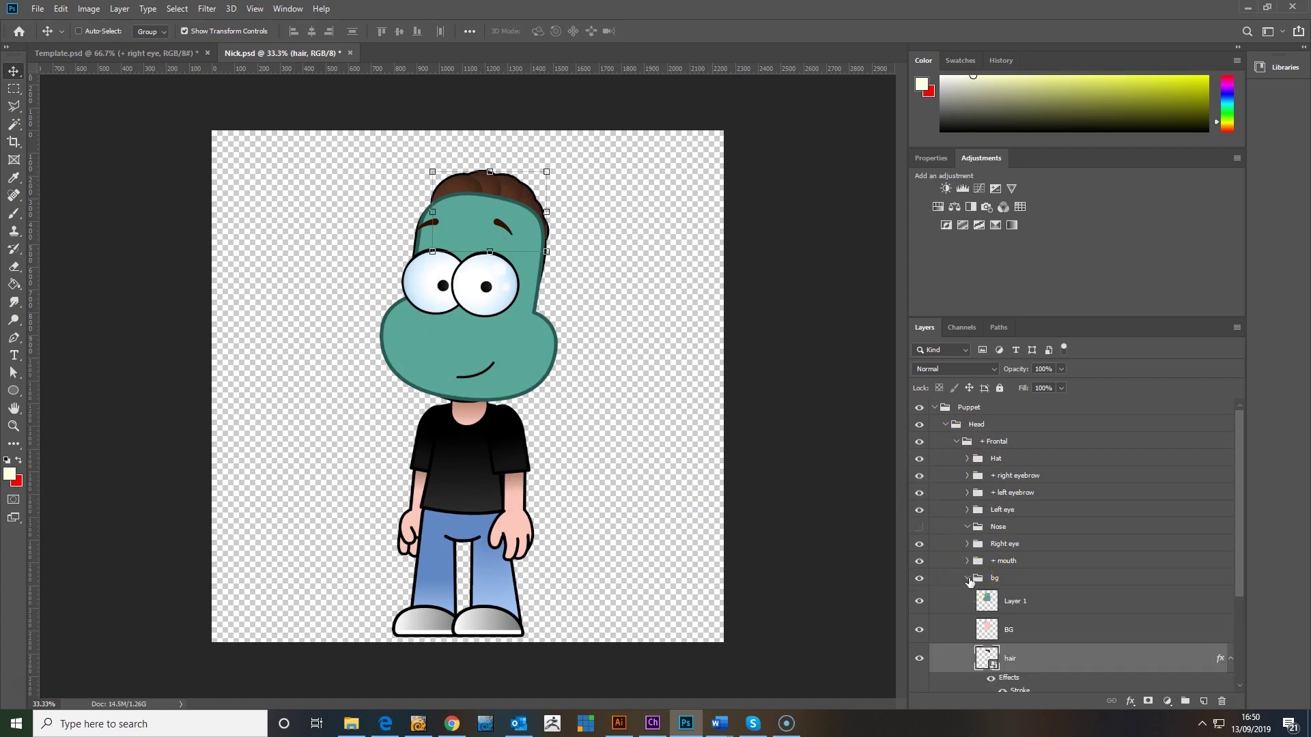
scroll(1024, 666, "down", 3)
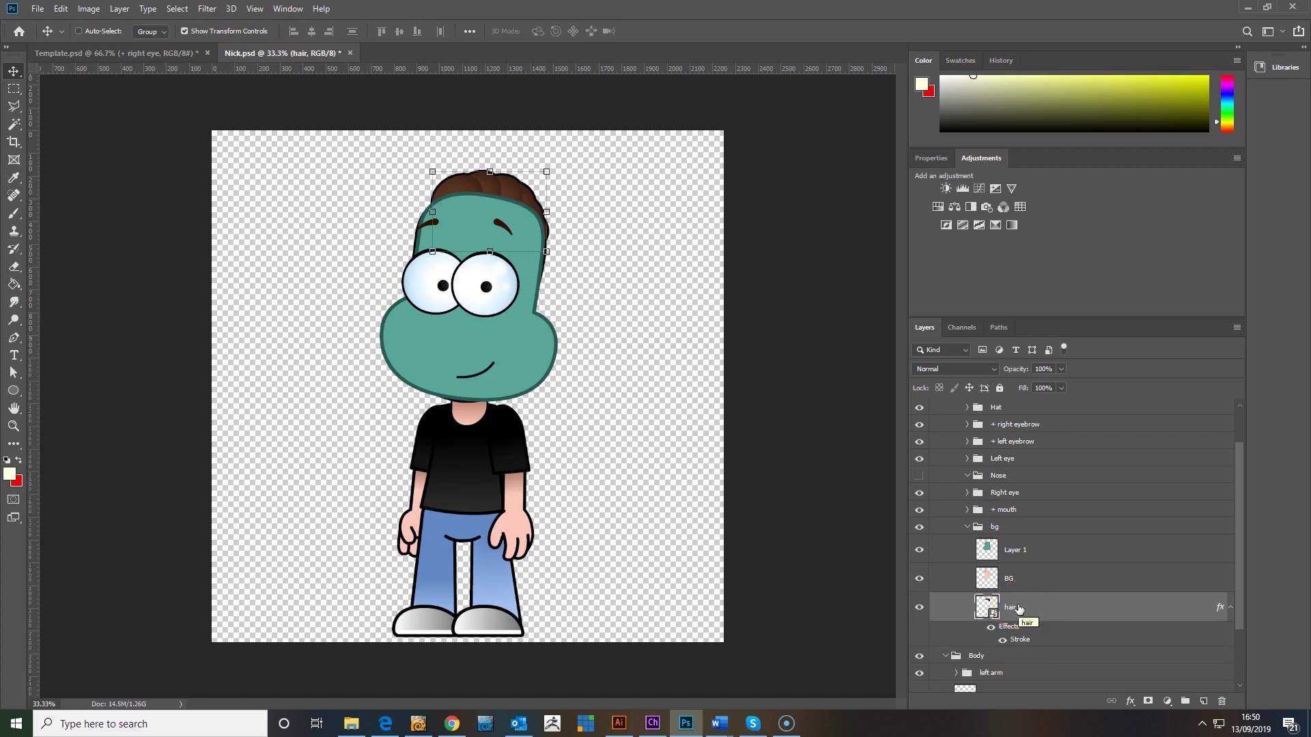
key("Delete")
Rotate the pasted head layer by about -2.5° and nudge it into line with the face and neck
mouse_move(557, 413)
left_mouse_down()
mouse_move(577, 395)
mouse_move(573, 411)
left_mouse_up()
key("Return")
left_click(1071, 550)
key("Left")
key("Down")
key("Down")
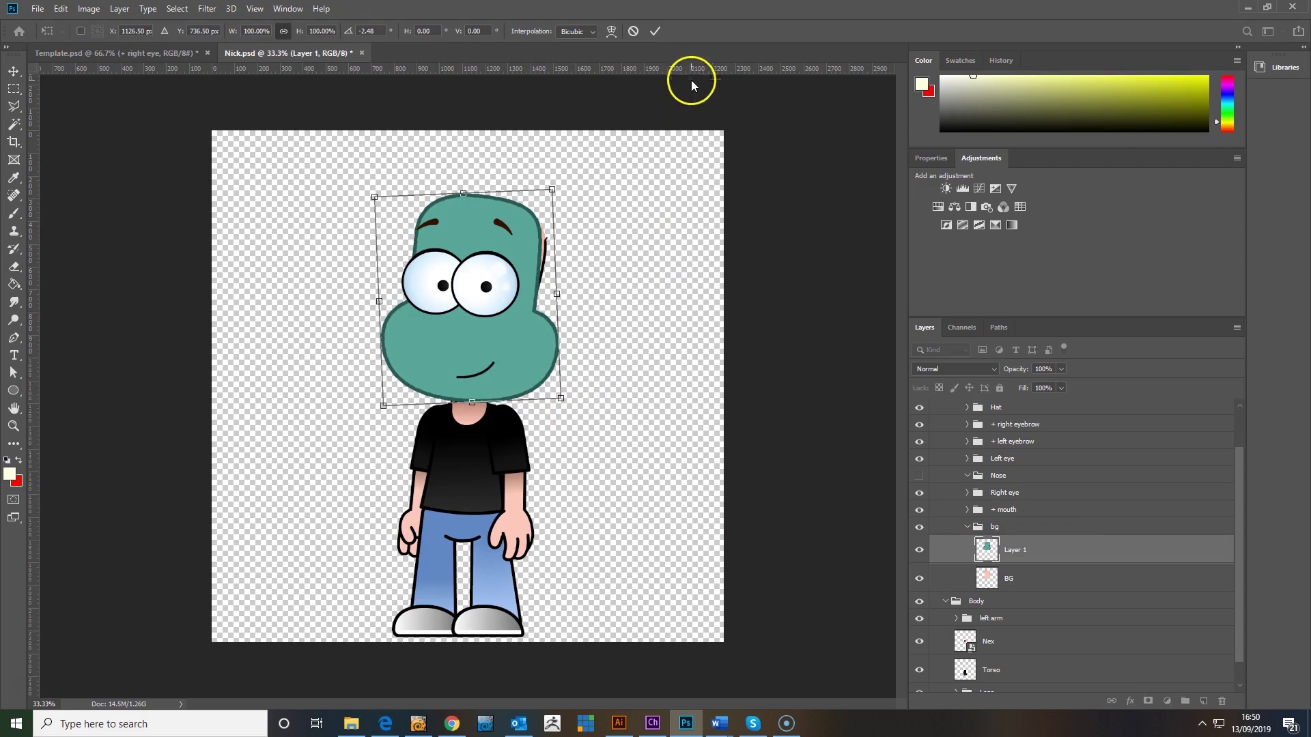
left_click(654, 31)
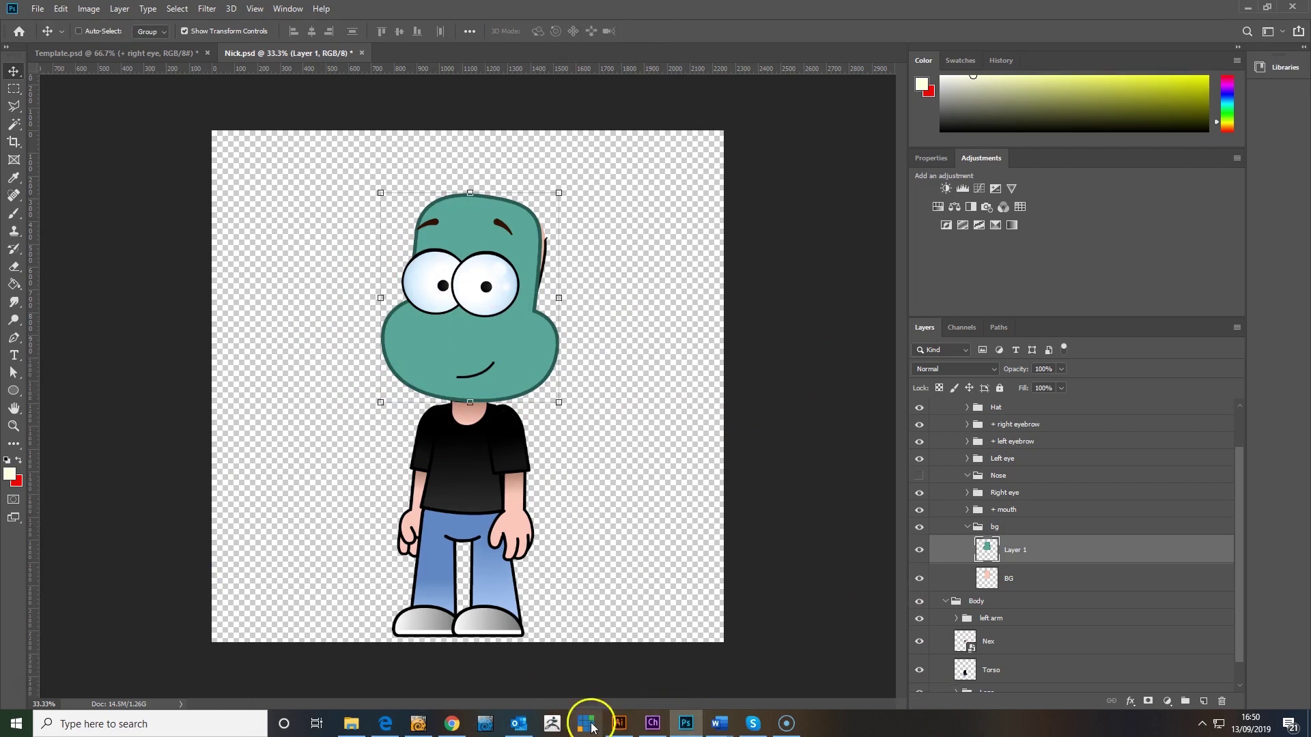
Switch to Illustrator and draw an ellipse about 584 by 399 px across the lower part of the head
left_click(619, 723)
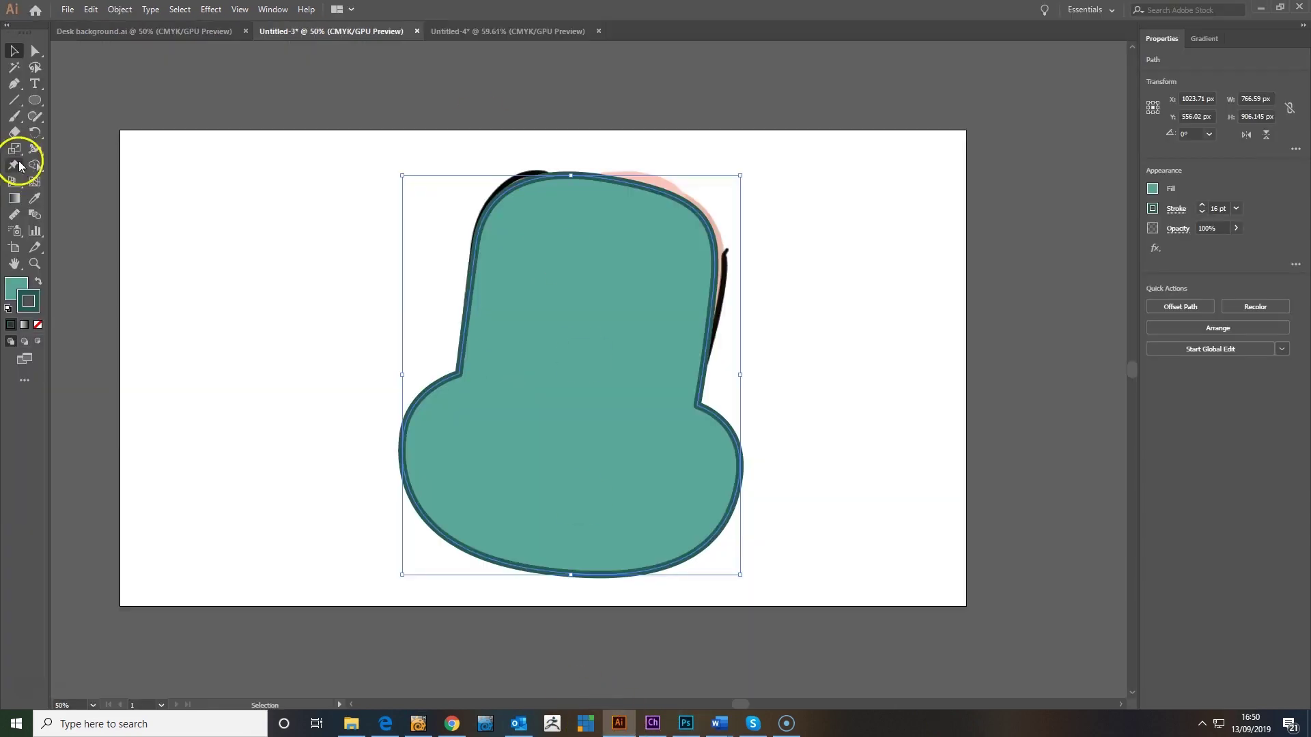
left_click(43, 100)
mouse_move(452, 382)
left_mouse_down()
mouse_move(677, 550)
mouse_move(711, 546)
left_mouse_up()
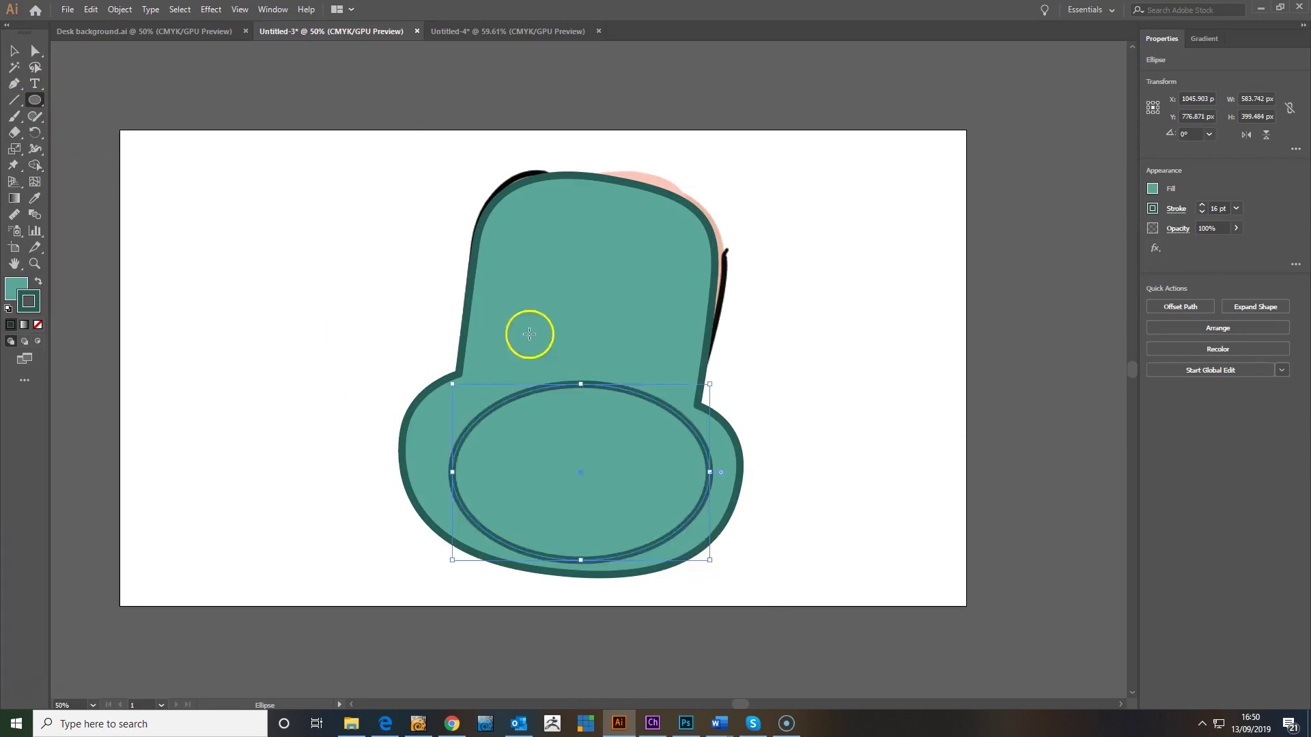
Remove the ellipse's stroke and give it a light green fill
left_click(38, 325)
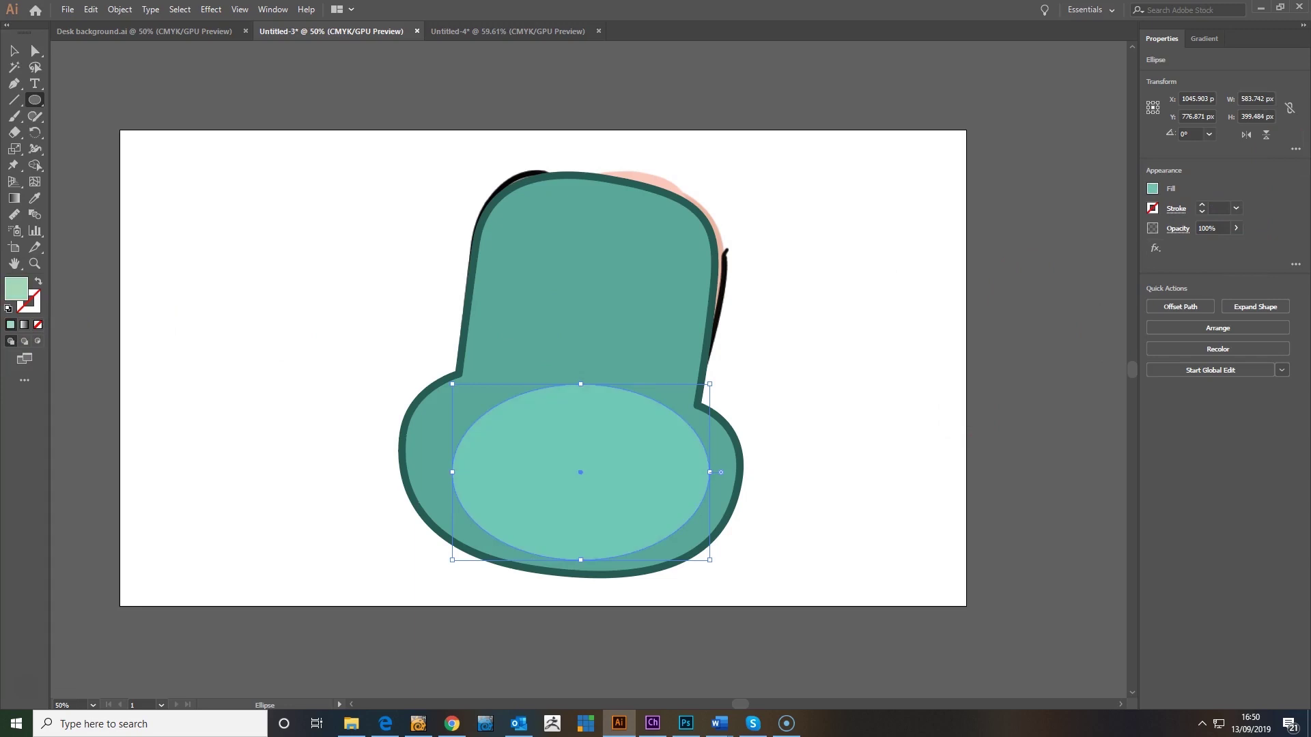
left_click_drag(647, 512, 635, 501)
key("ctrl+z")
left_click(13, 50)
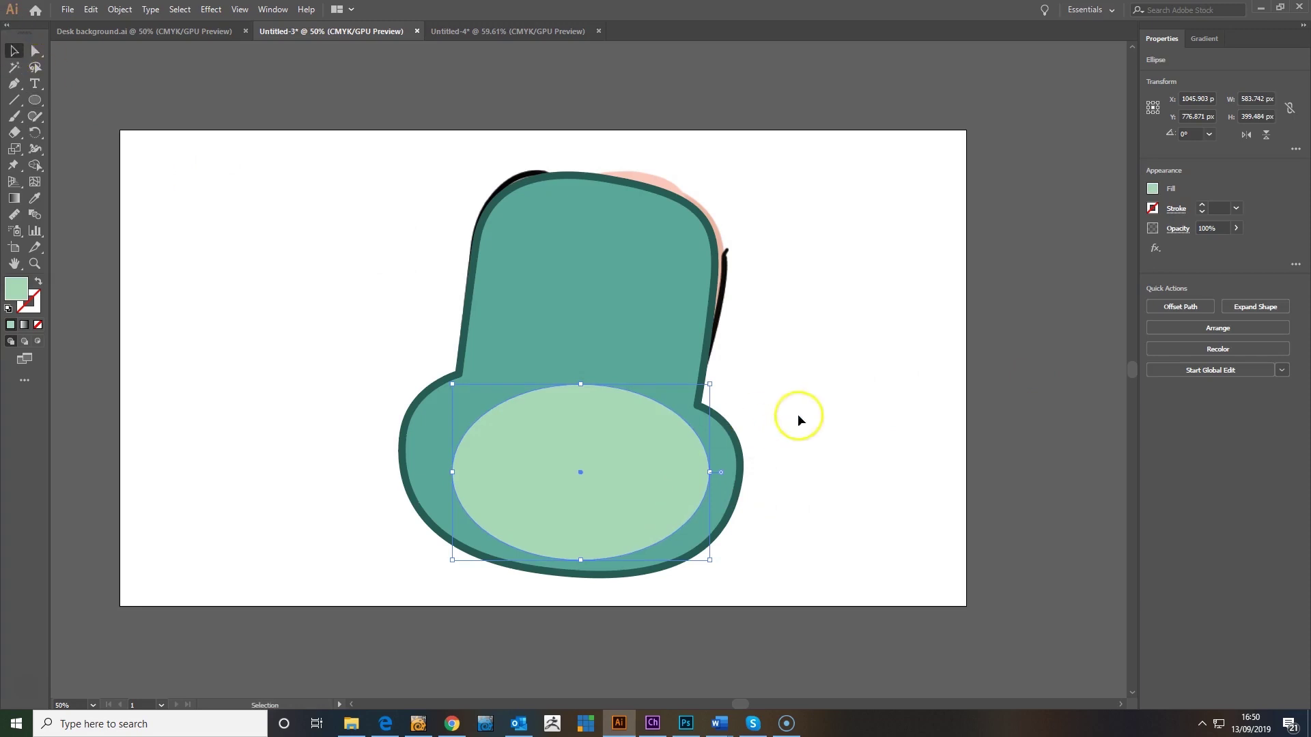
Rotate the ellipse to about 355° and centre it between the cheeks, with a mint-green fill
left_click_drag(711, 376, 734, 406)
left_click_drag(635, 416, 625, 414)
left_click_drag(717, 397, 715, 387)
left_click_drag(659, 443, 661, 447)
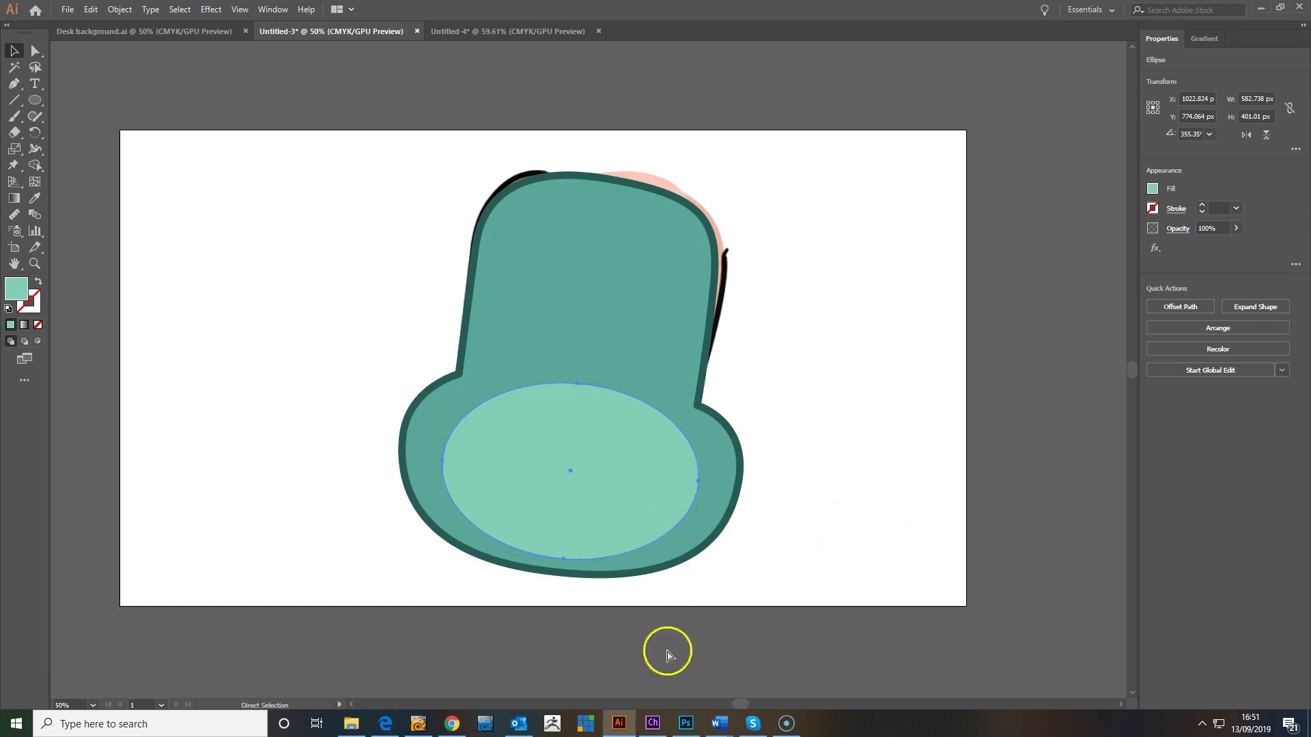
Switch to Photoshop, paste the light ellipse above the head layer, scale it to about 87% and place it around the mouth
left_click(686, 725)
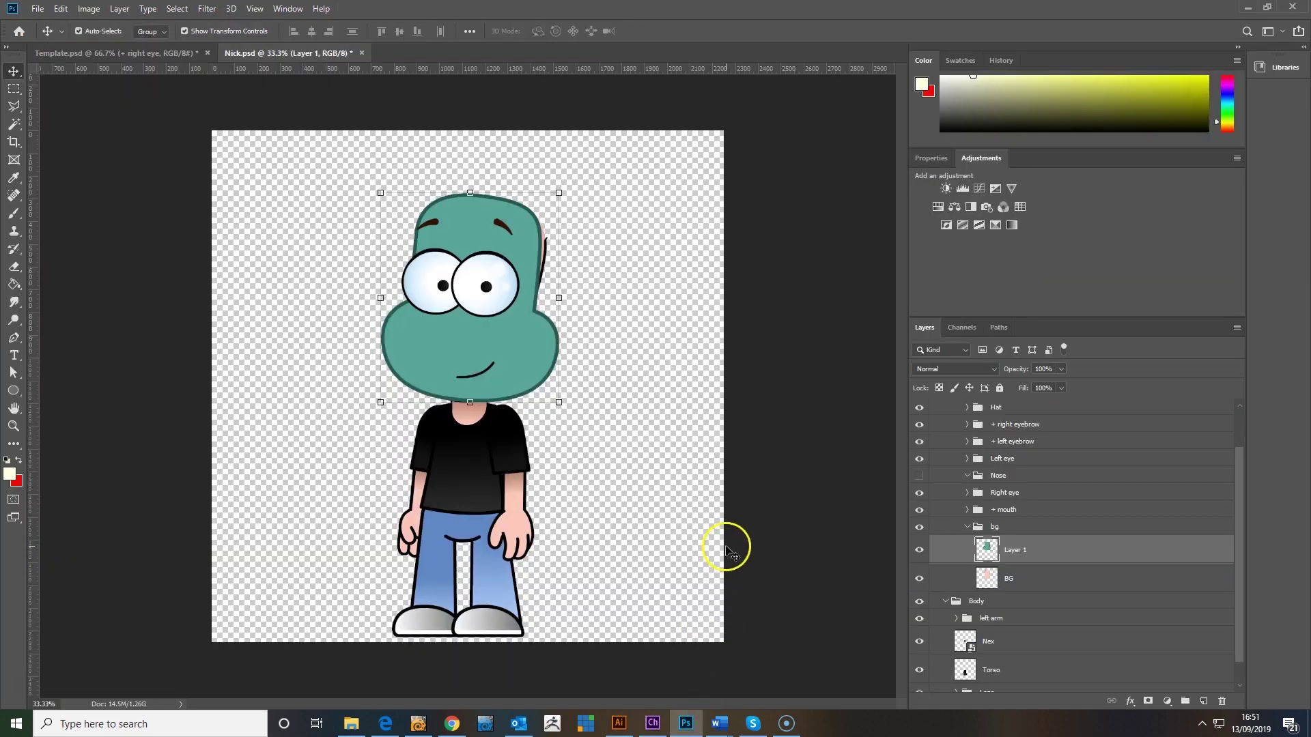
key("ctrl+v")
left_click(716, 222)
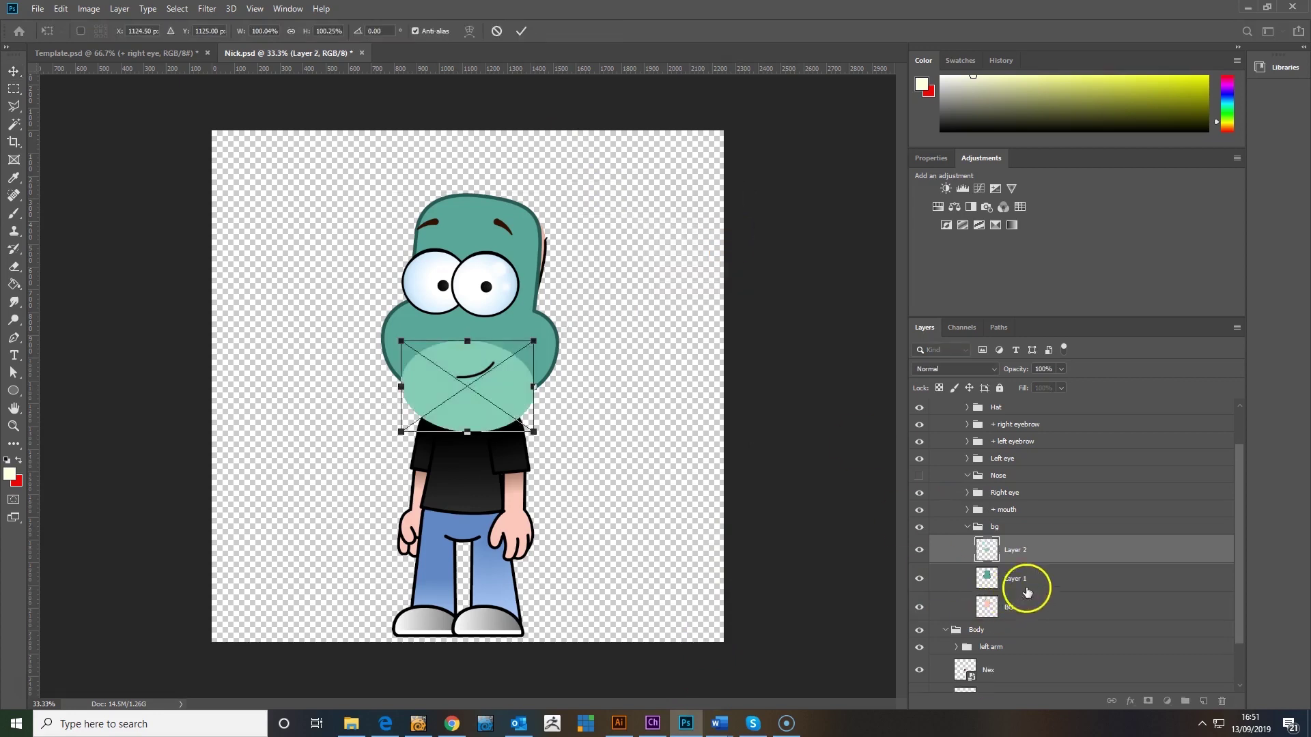
left_click_drag(482, 413, 489, 372)
left_click_drag(540, 390, 505, 351)
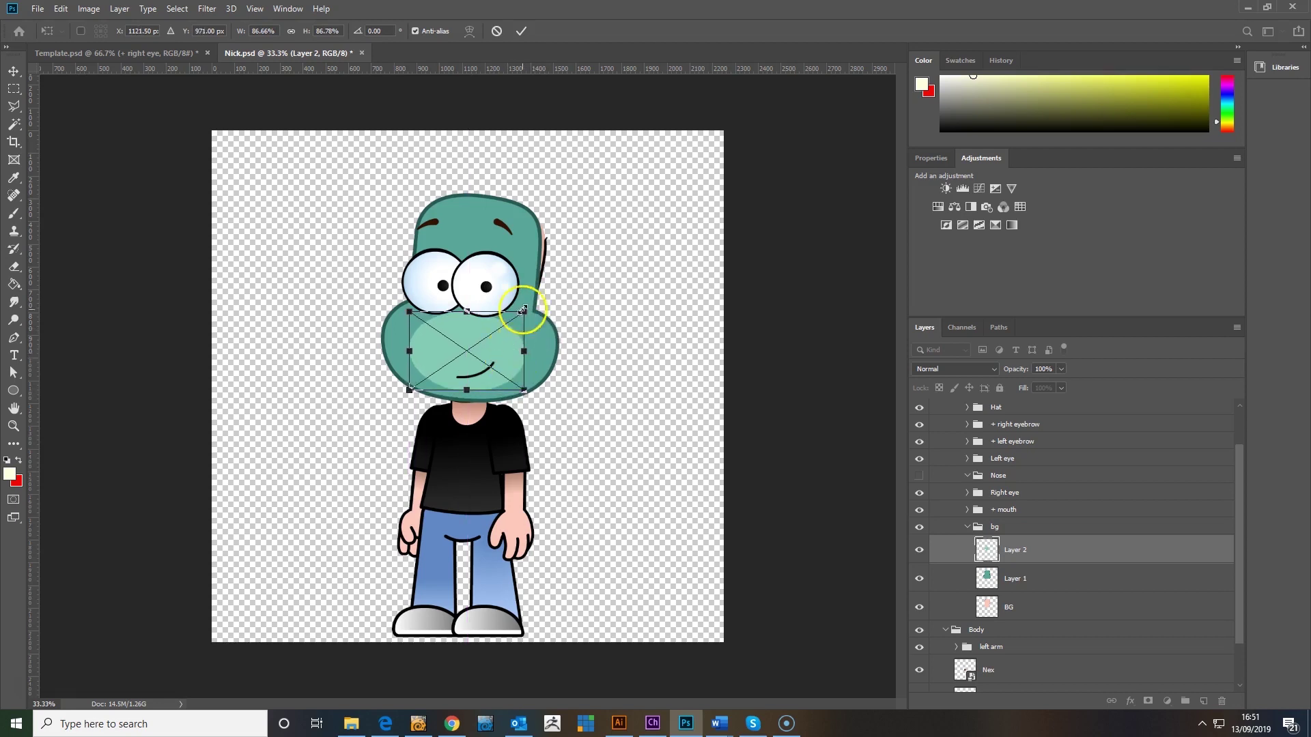
left_click(521, 31)
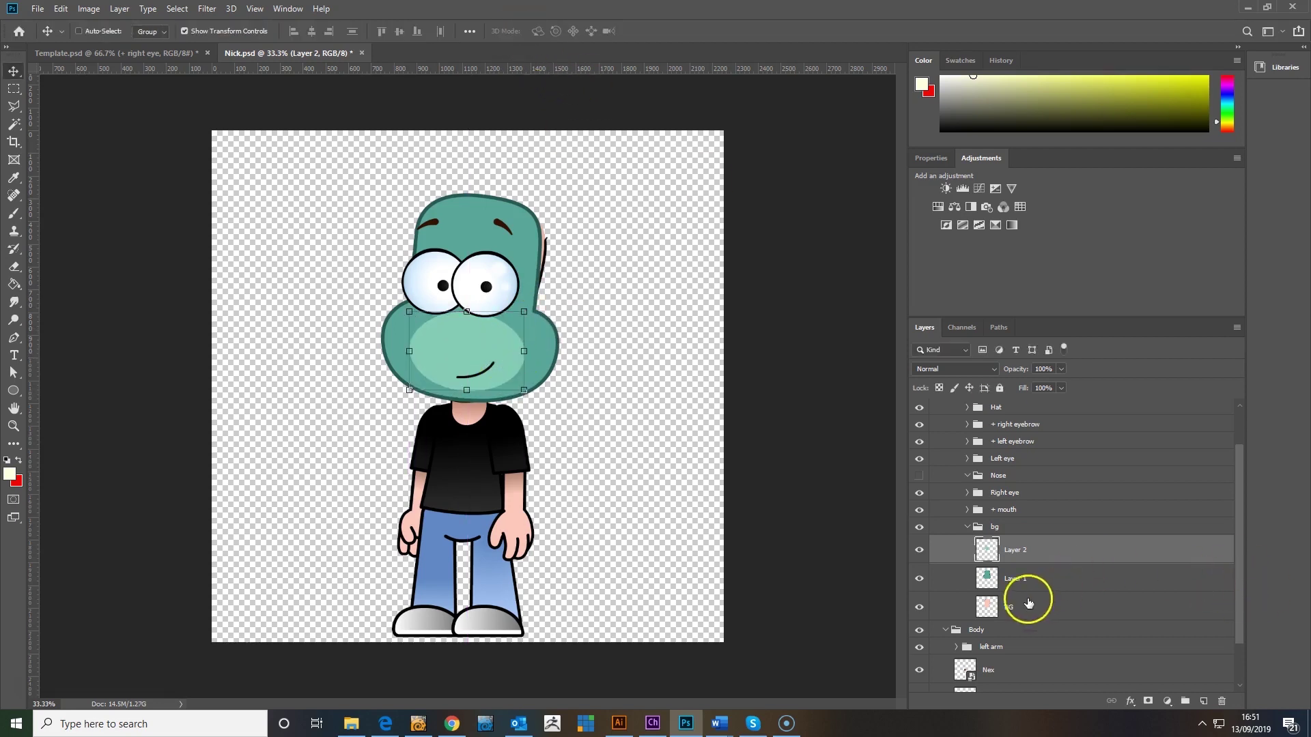
Rename the teal head layer as BG and the light ellipse layer as Mouth Area
double_click(1013, 577)
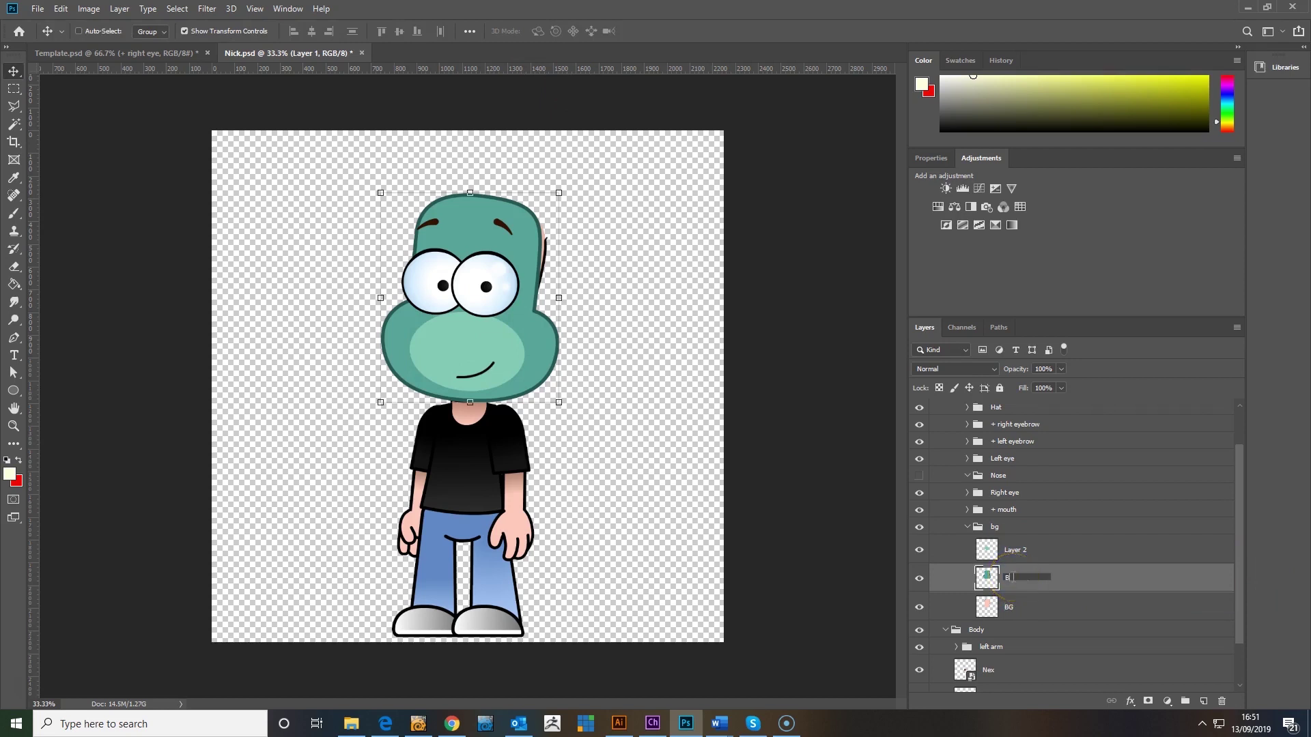
left_click(1016, 553)
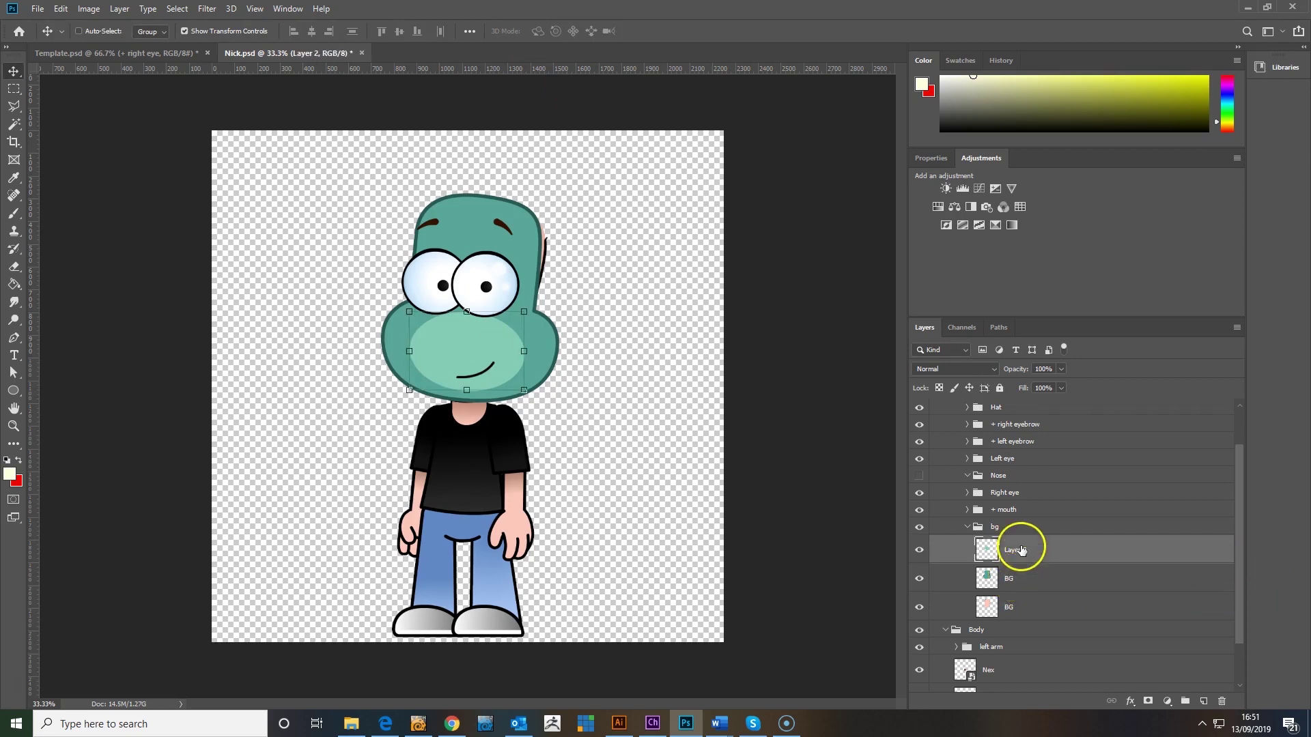
left_click_drag(1029, 550, 891, 555)
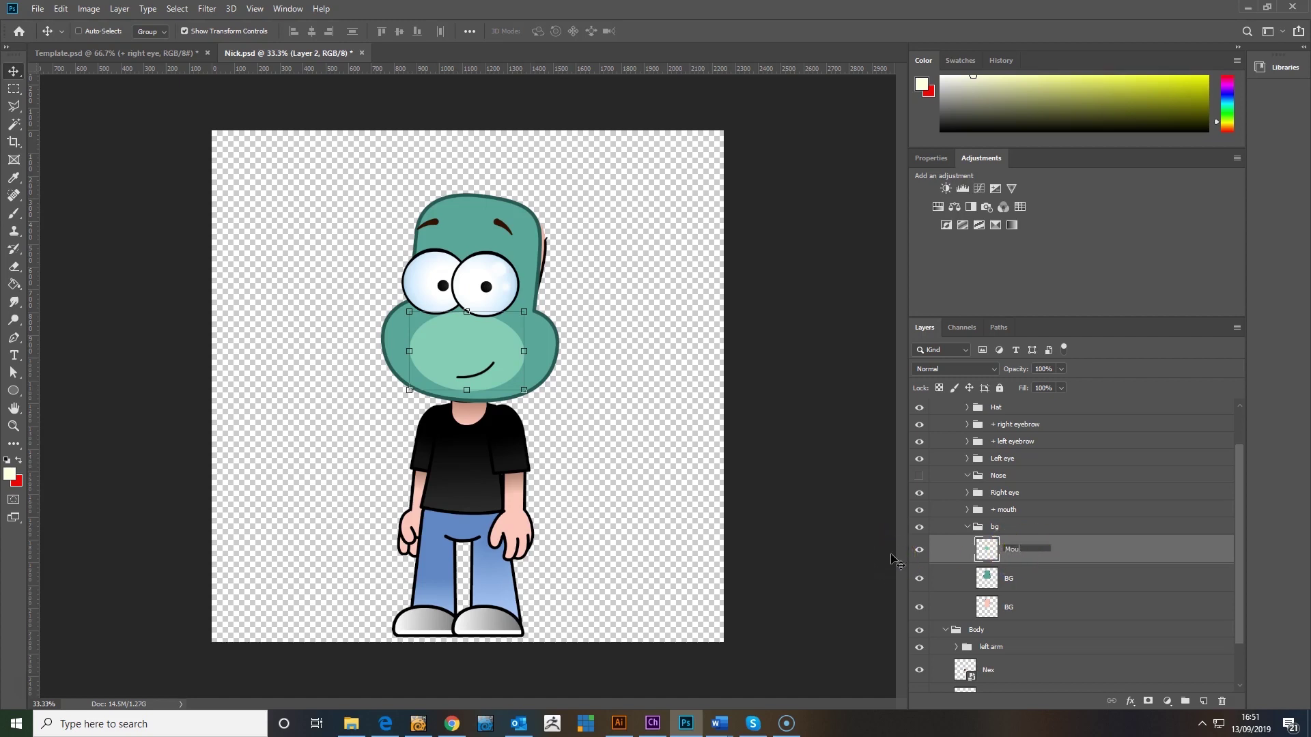
key("Return")
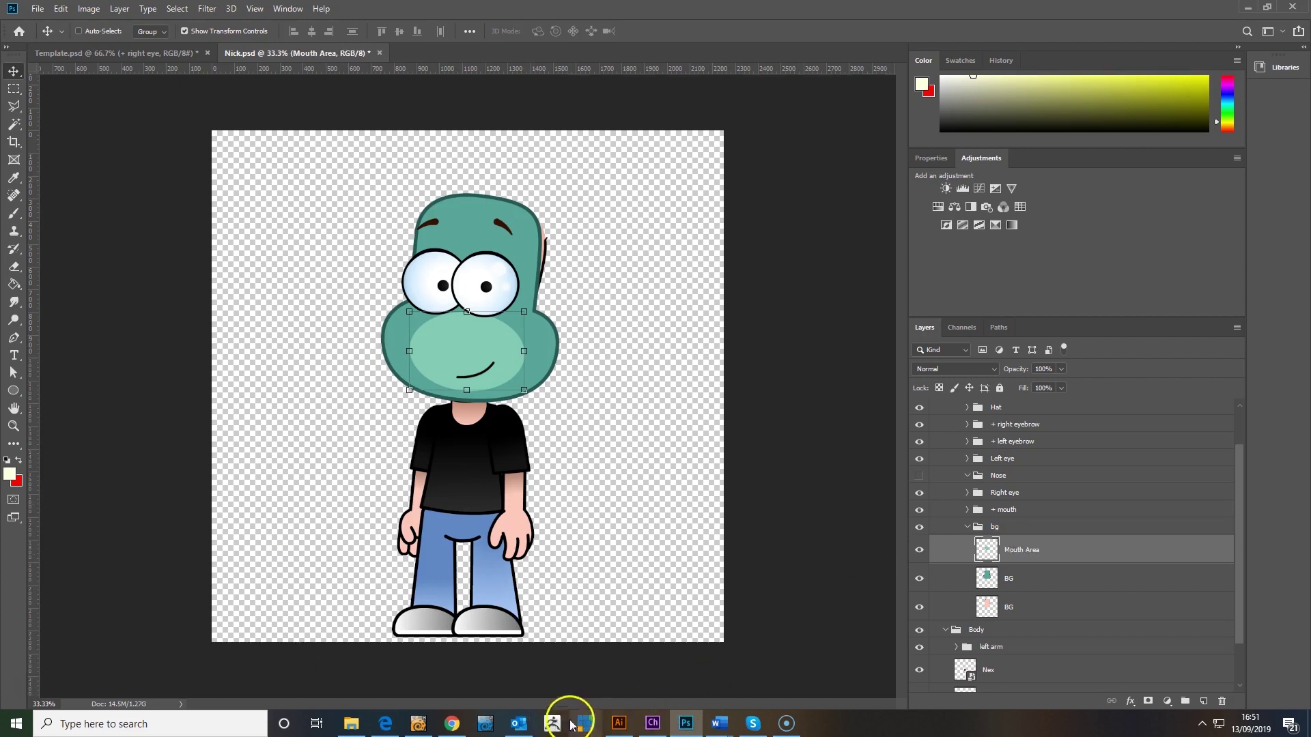
Switch to Illustrator and outline a small nose with the Pen tool at the upper edge of the light ellipse
left_click(619, 724)
left_click(14, 84)
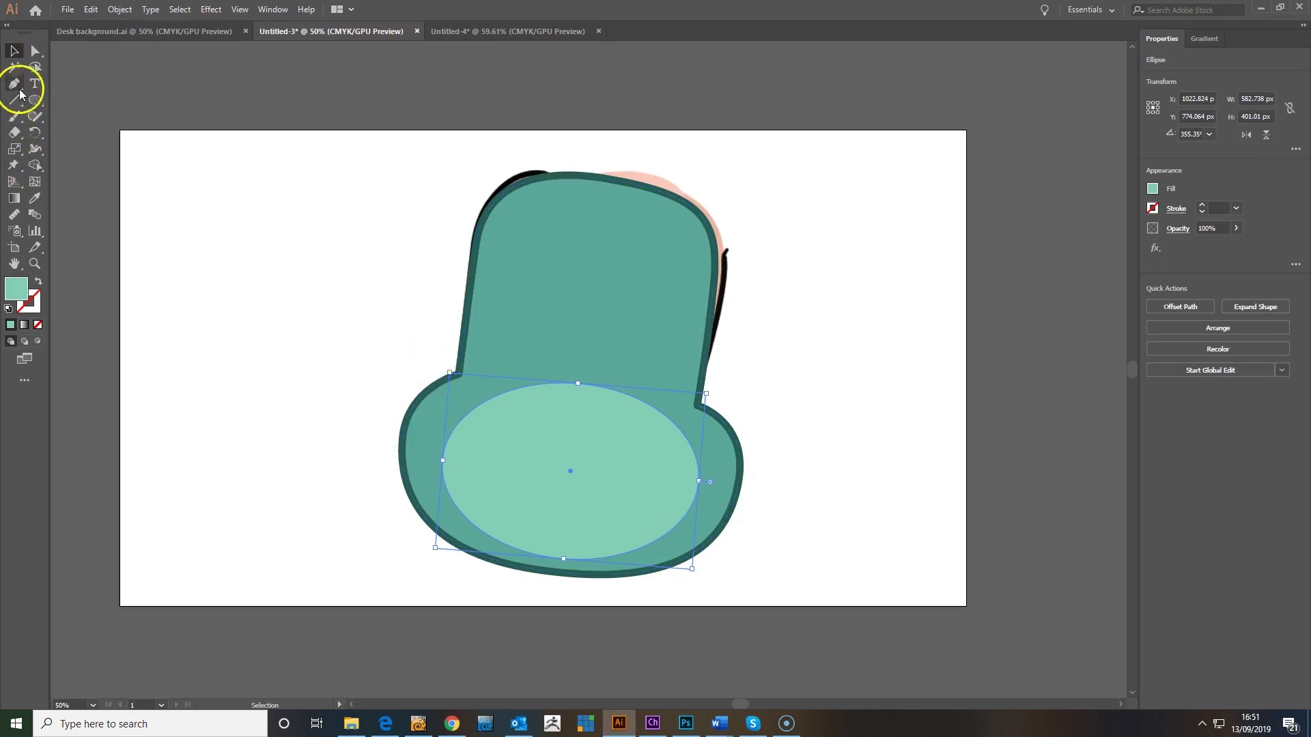
left_click(564, 374)
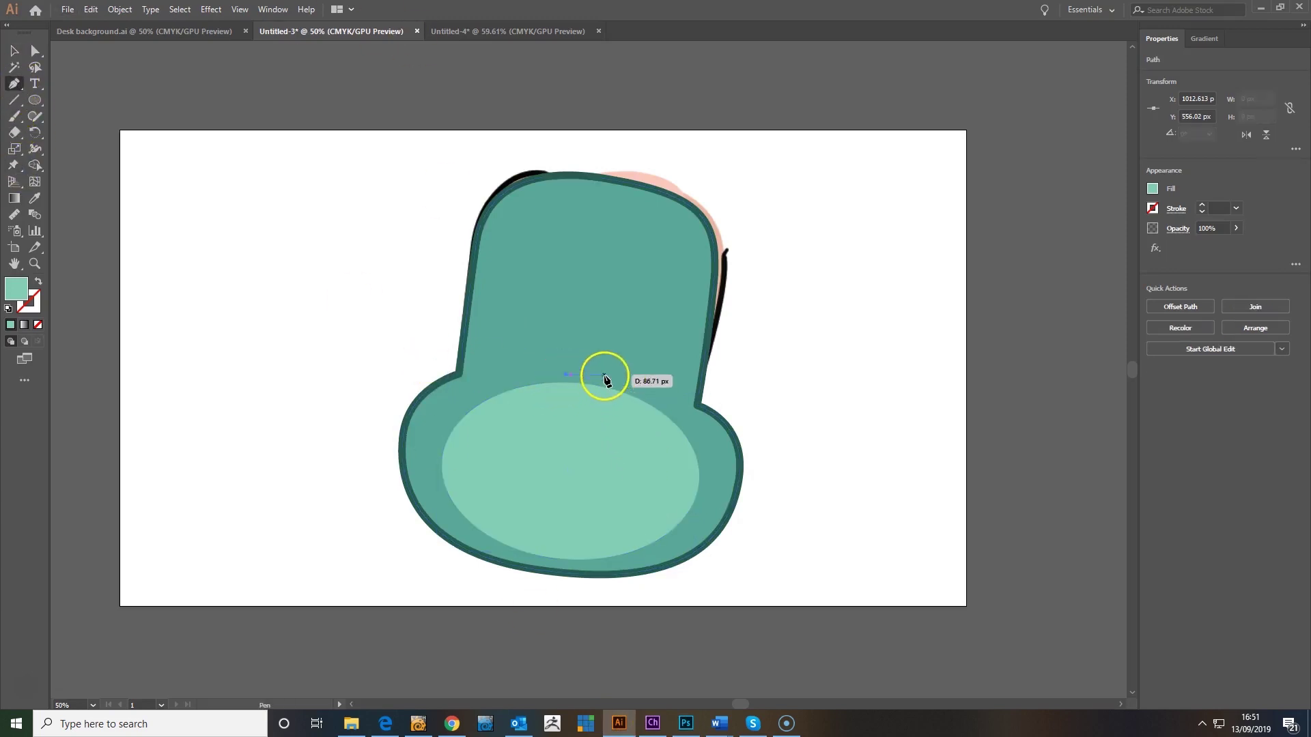
left_click_drag(605, 387, 580, 375)
Adjust the nose's anchor points with the Direct Selection tool into a flat-topped shape with a rounded bottom, and select the whole nose
left_click(34, 49)
left_click_drag(605, 380, 607, 387)
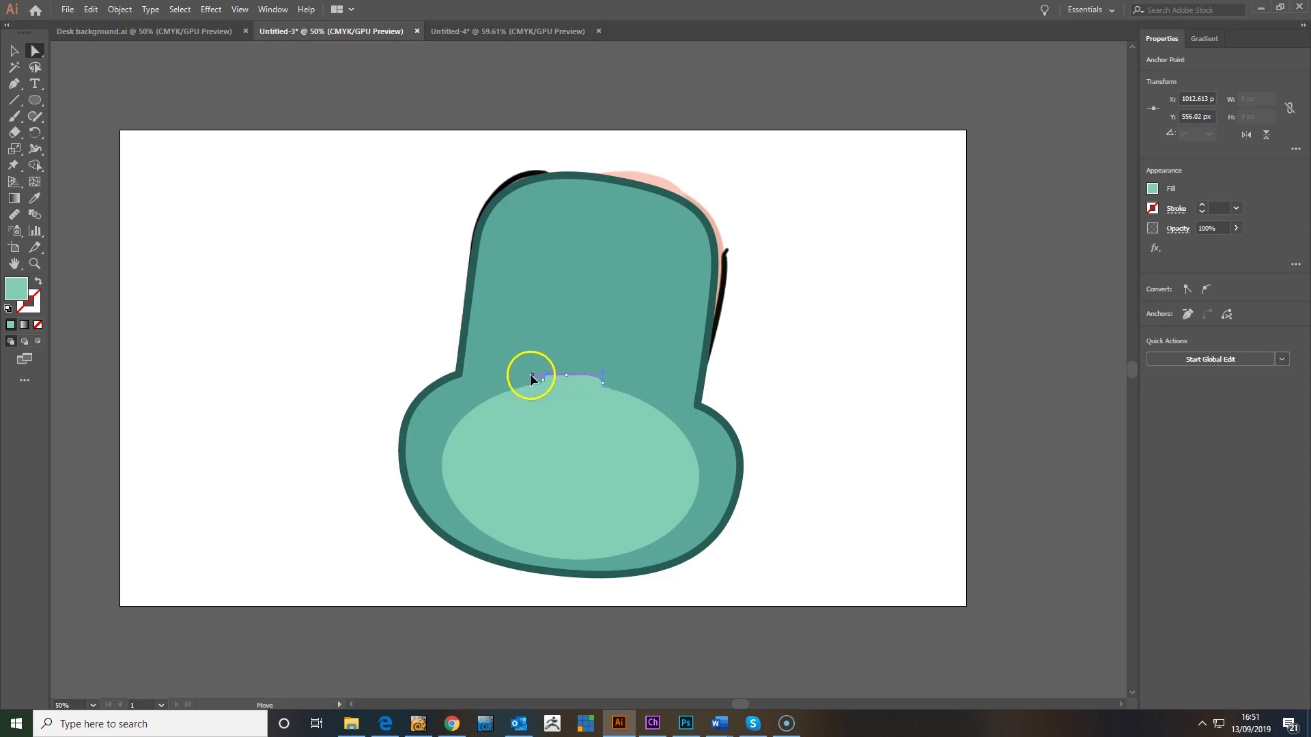
left_click_drag(552, 379, 579, 382)
left_click_drag(647, 409, 544, 406)
left_click(14, 50)
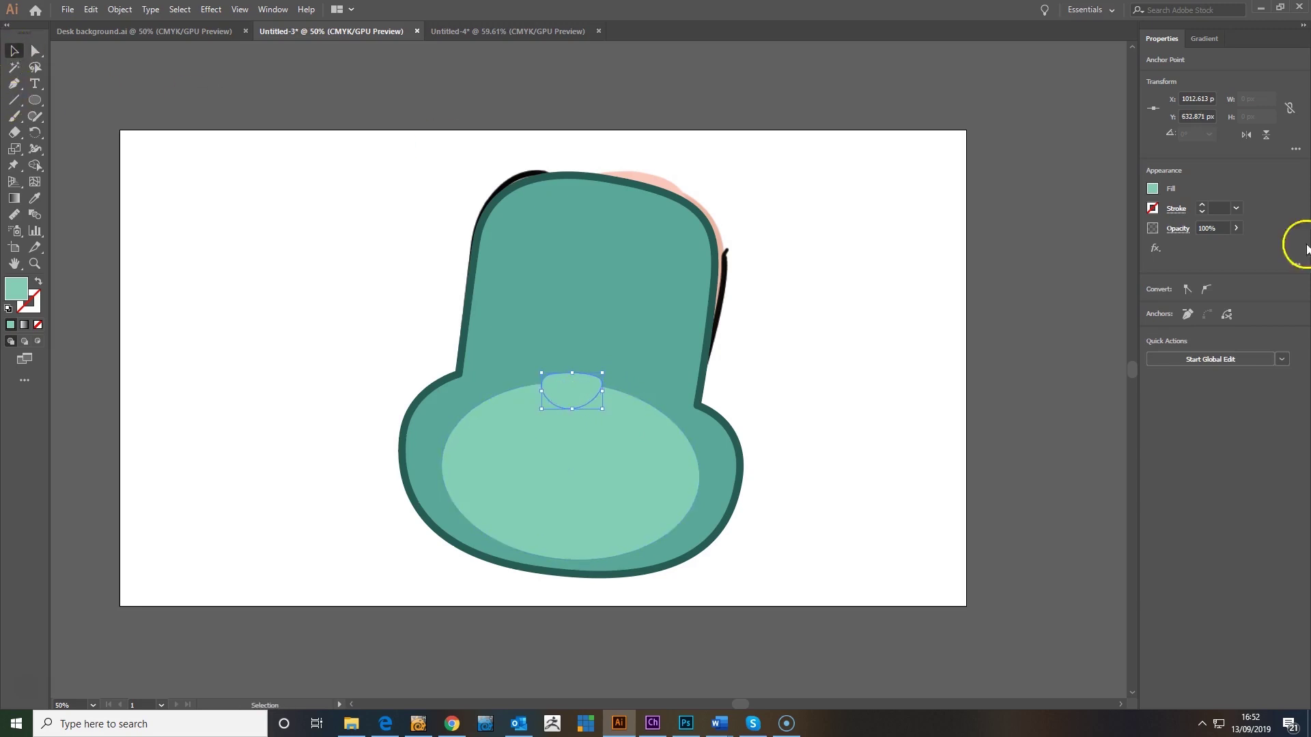
Copy the head's 16 pt dark teal stroke to the nose with the Eyedropper, set its fill to muted purple and reselect it
left_click(35, 198)
left_click(673, 271)
left_click(1095, 324)
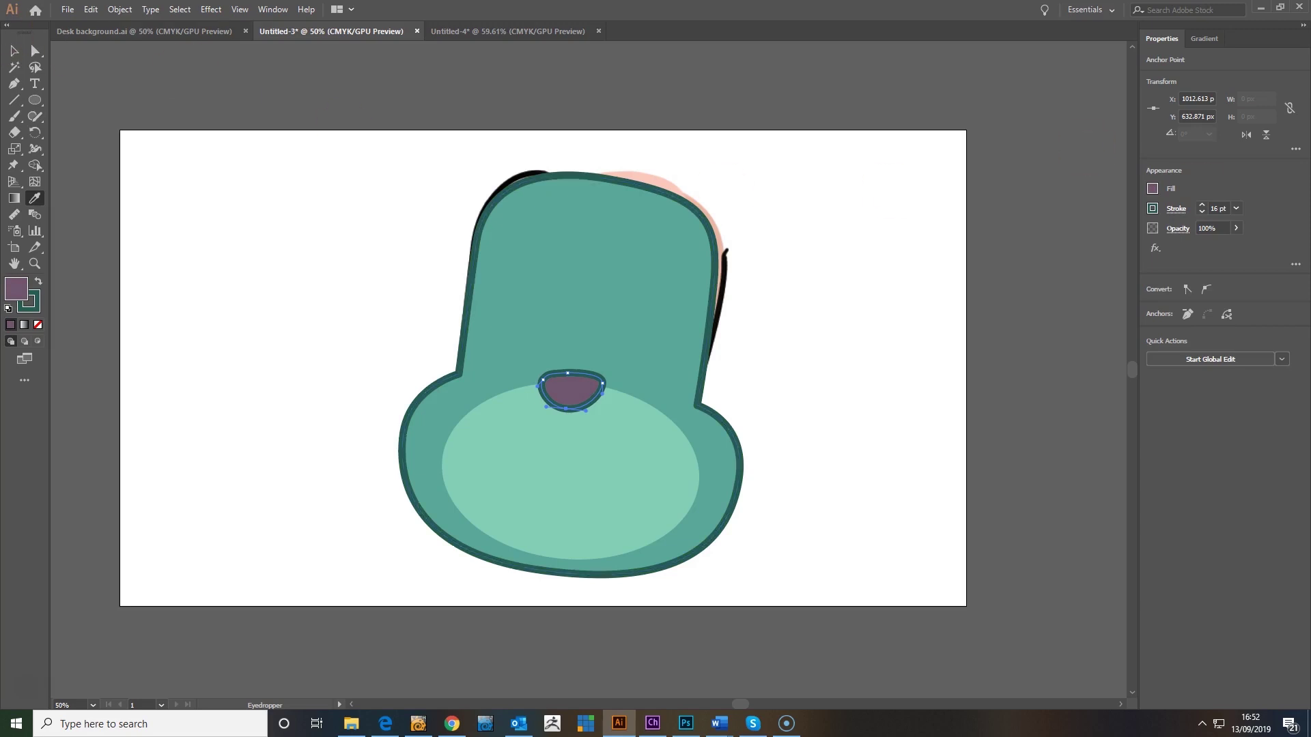
left_click(14, 53)
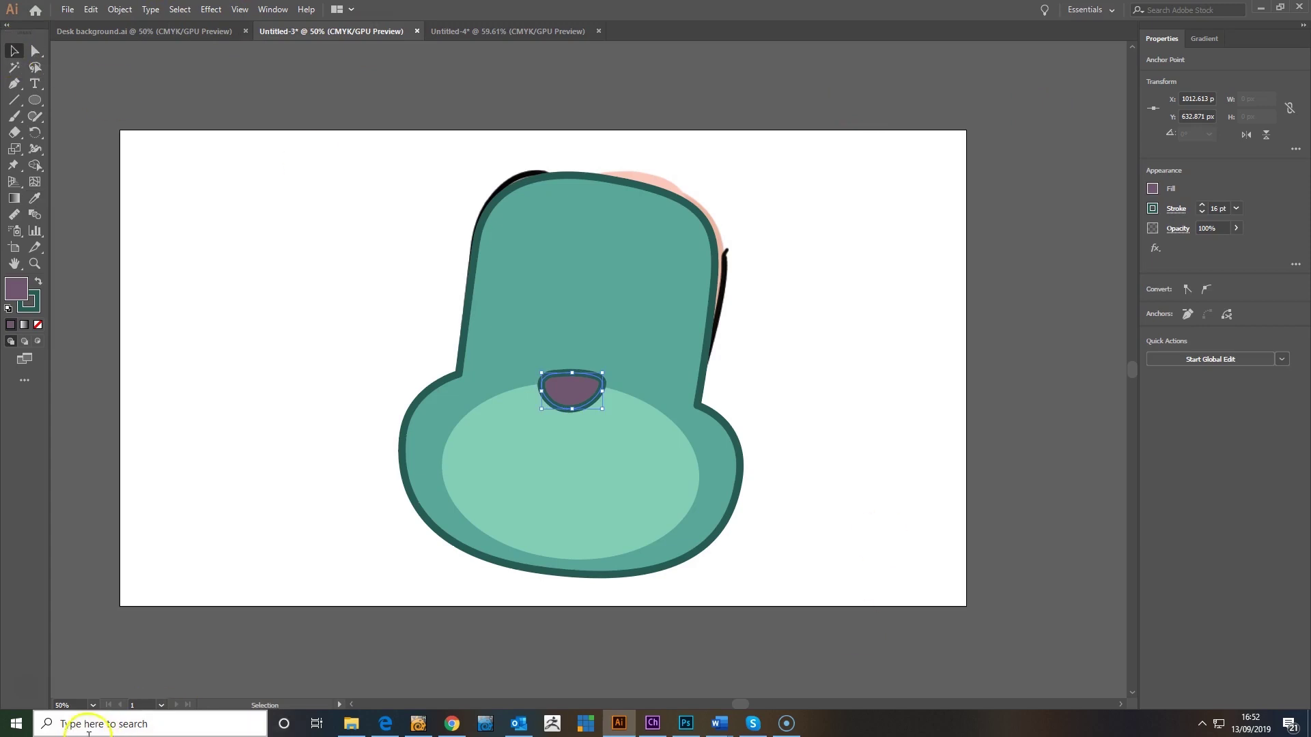
Copy the nose into the Photoshop puppet as a new layer and place it just below the eyes
left_click(574, 405)
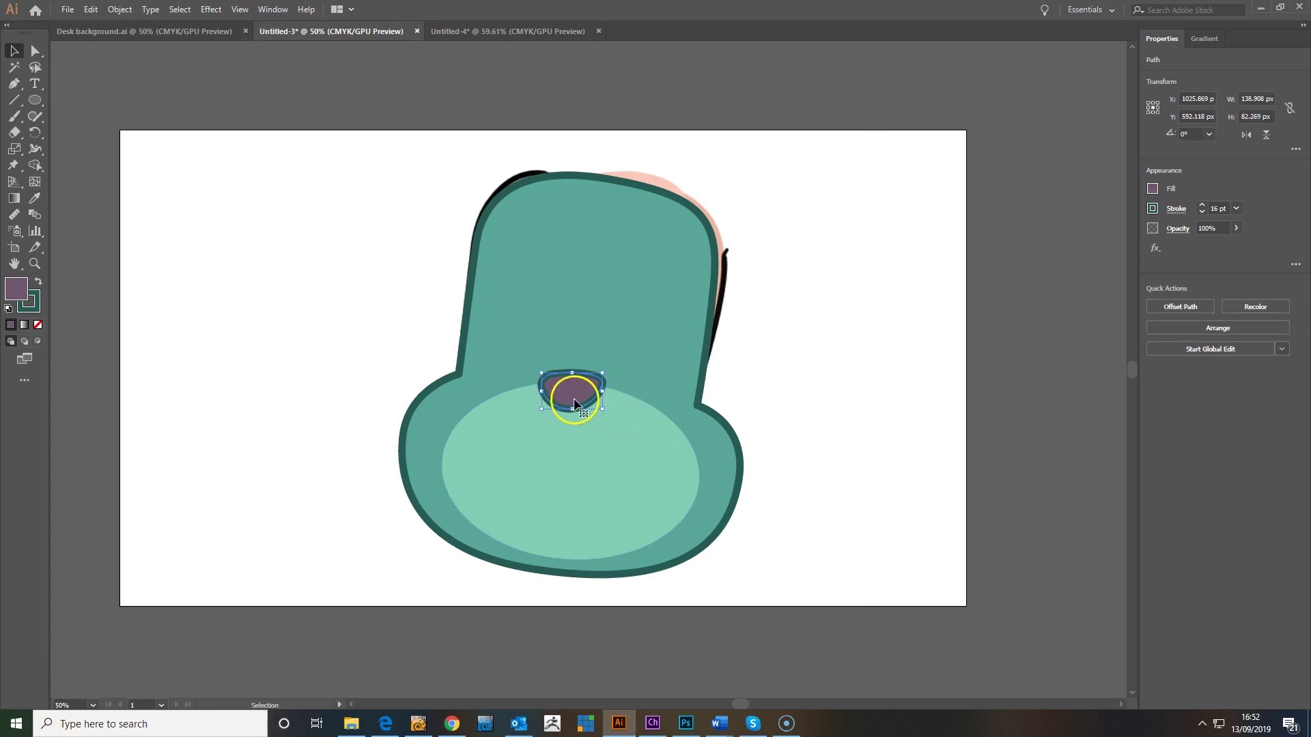
left_click(686, 723)
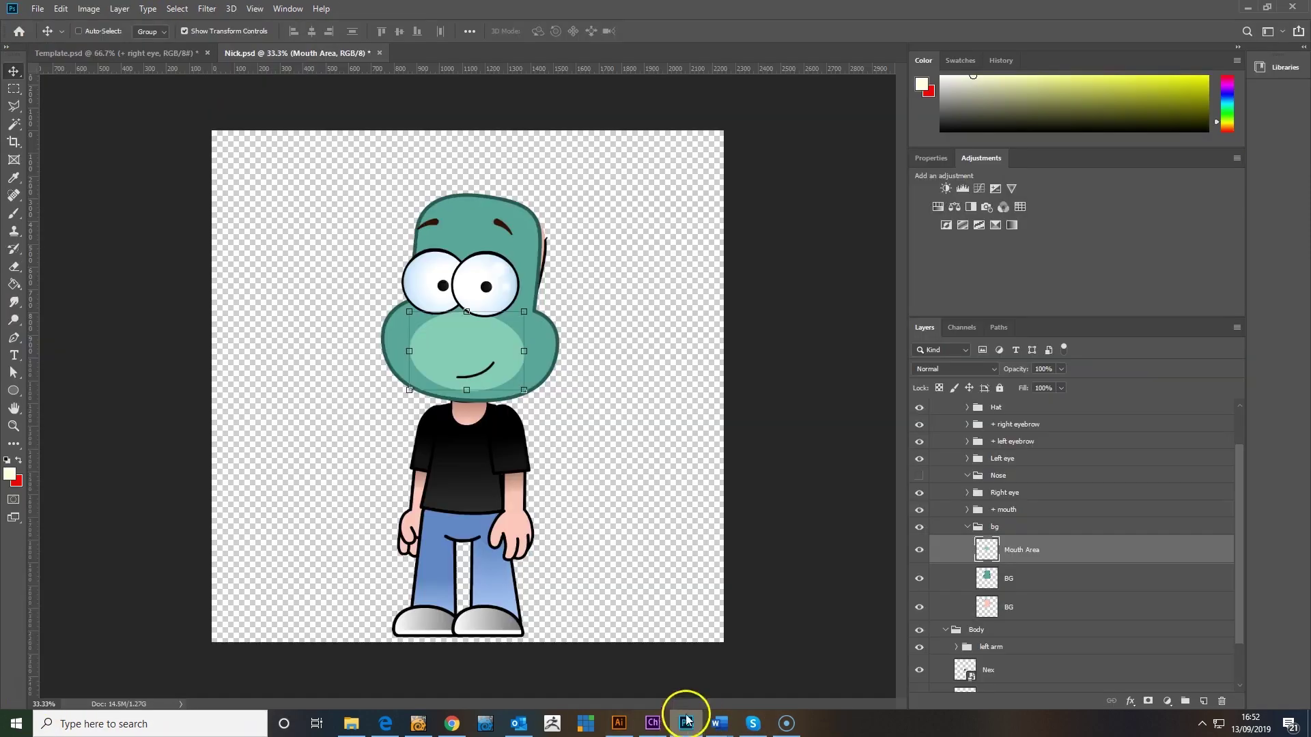
left_click(1001, 475)
key("ctrl+v")
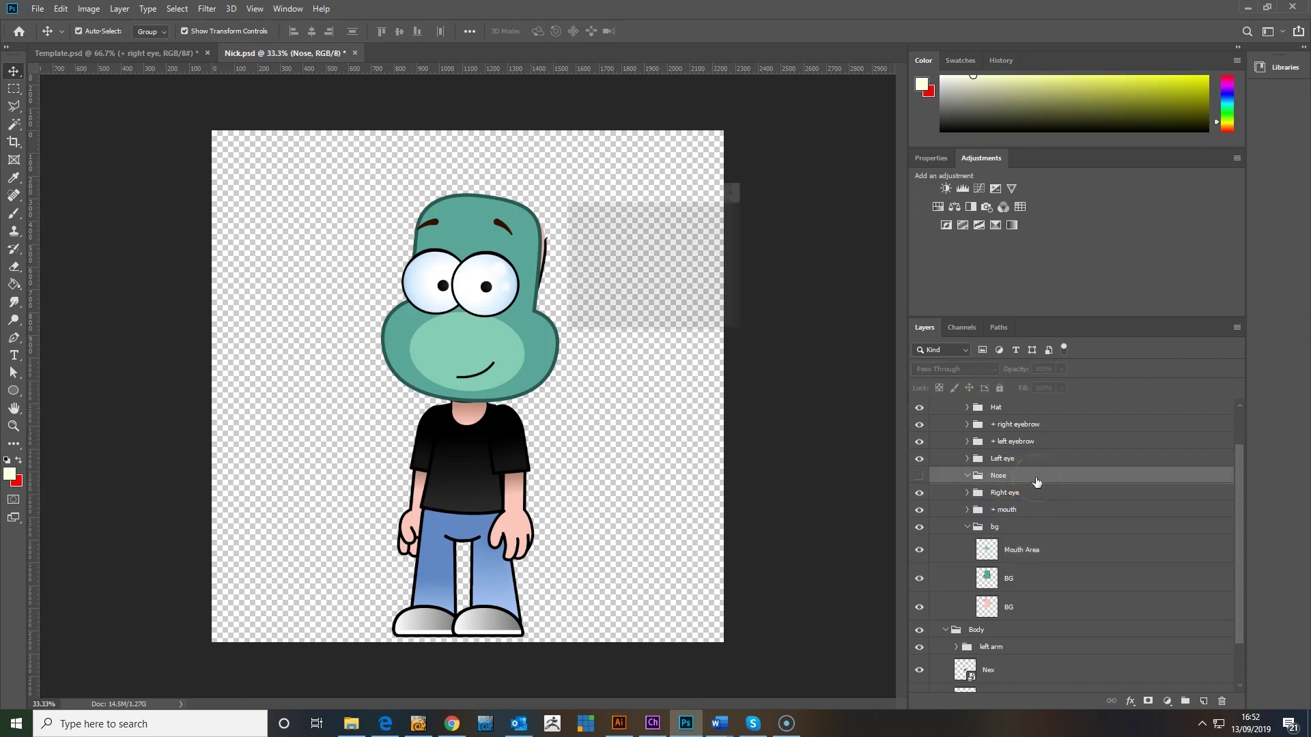
left_click(715, 221)
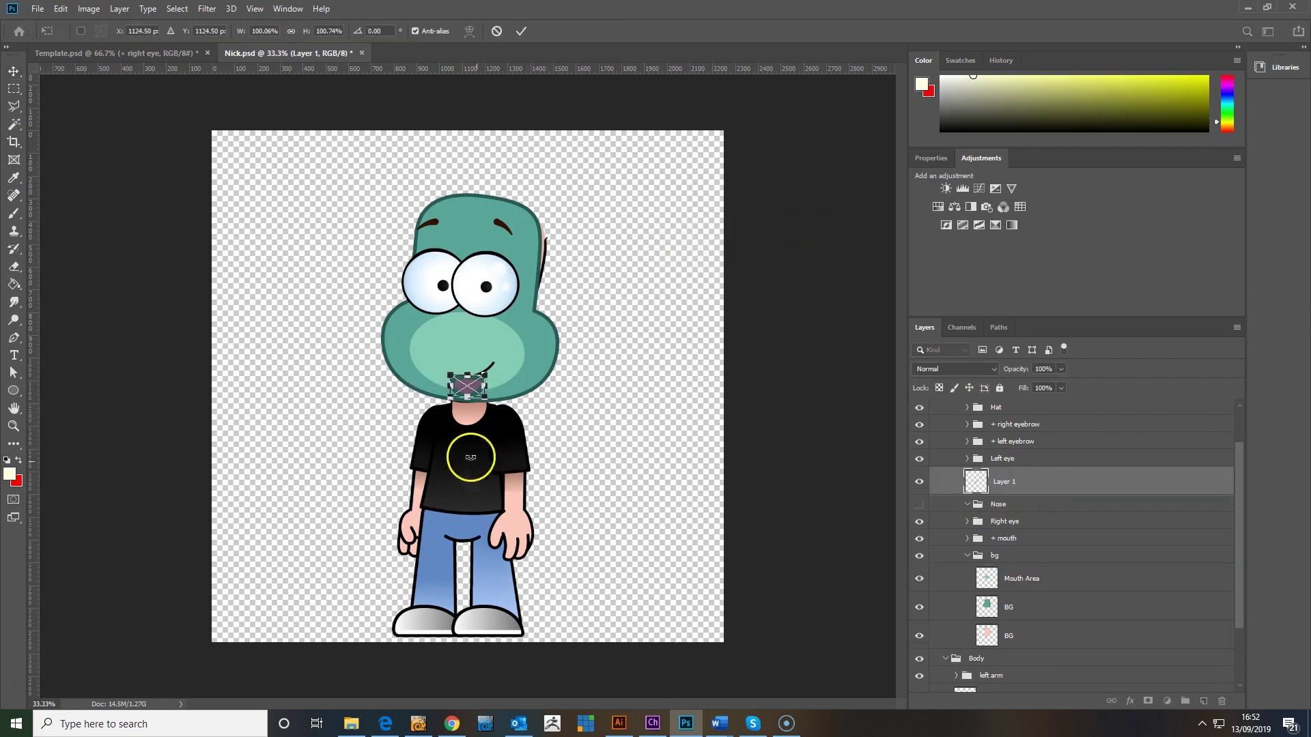
left_click_drag(473, 380, 469, 317)
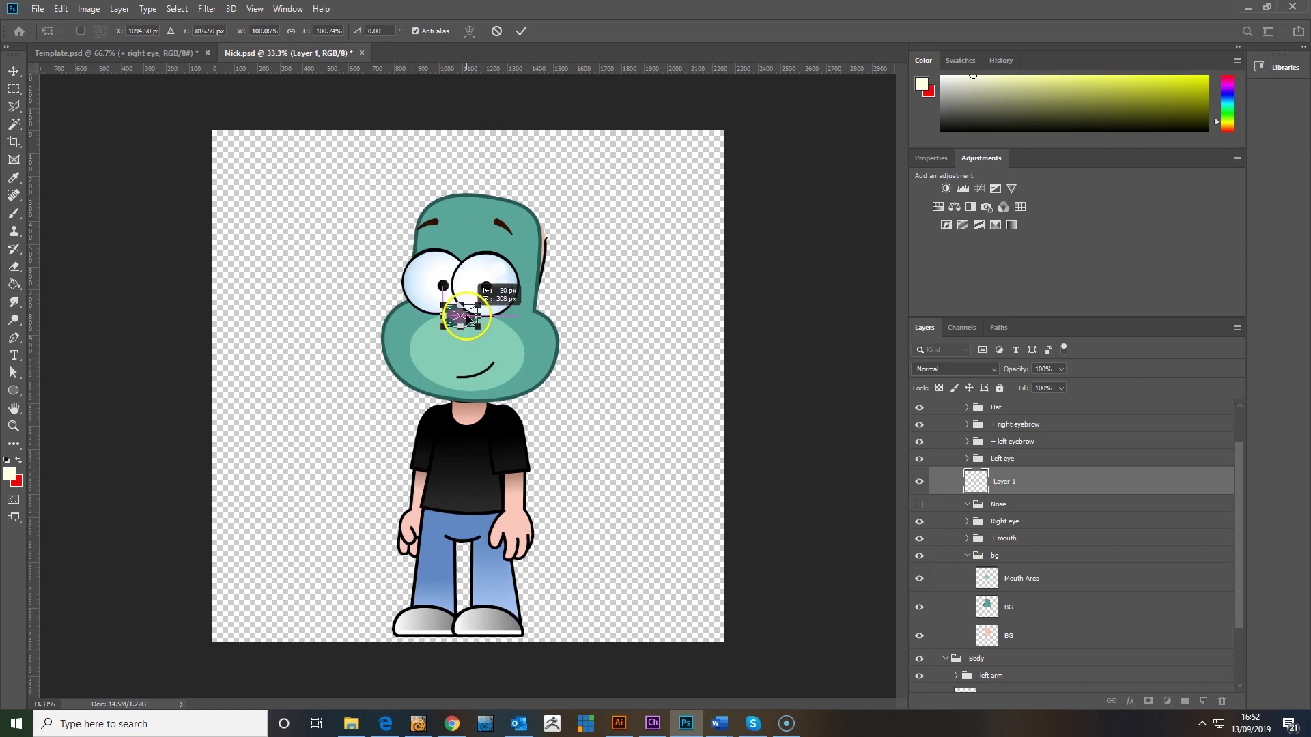
left_click(521, 31)
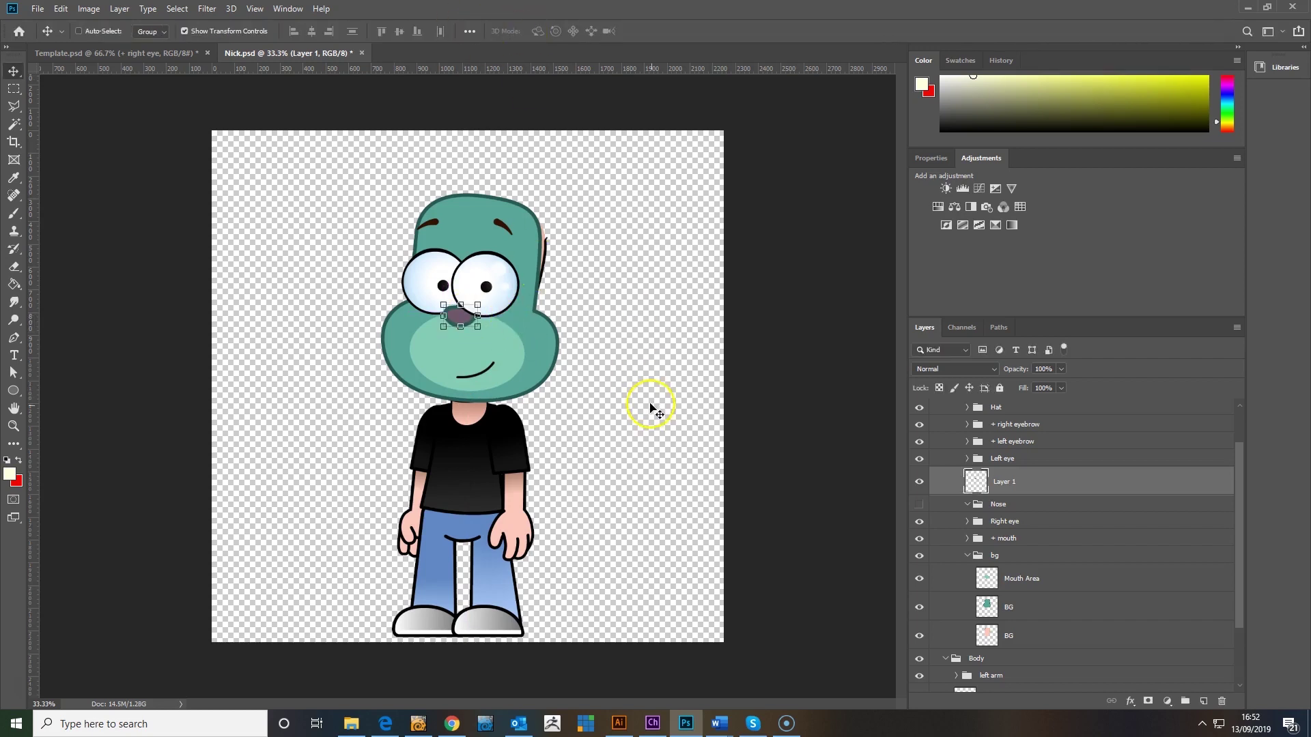
key("ctrl+plus")
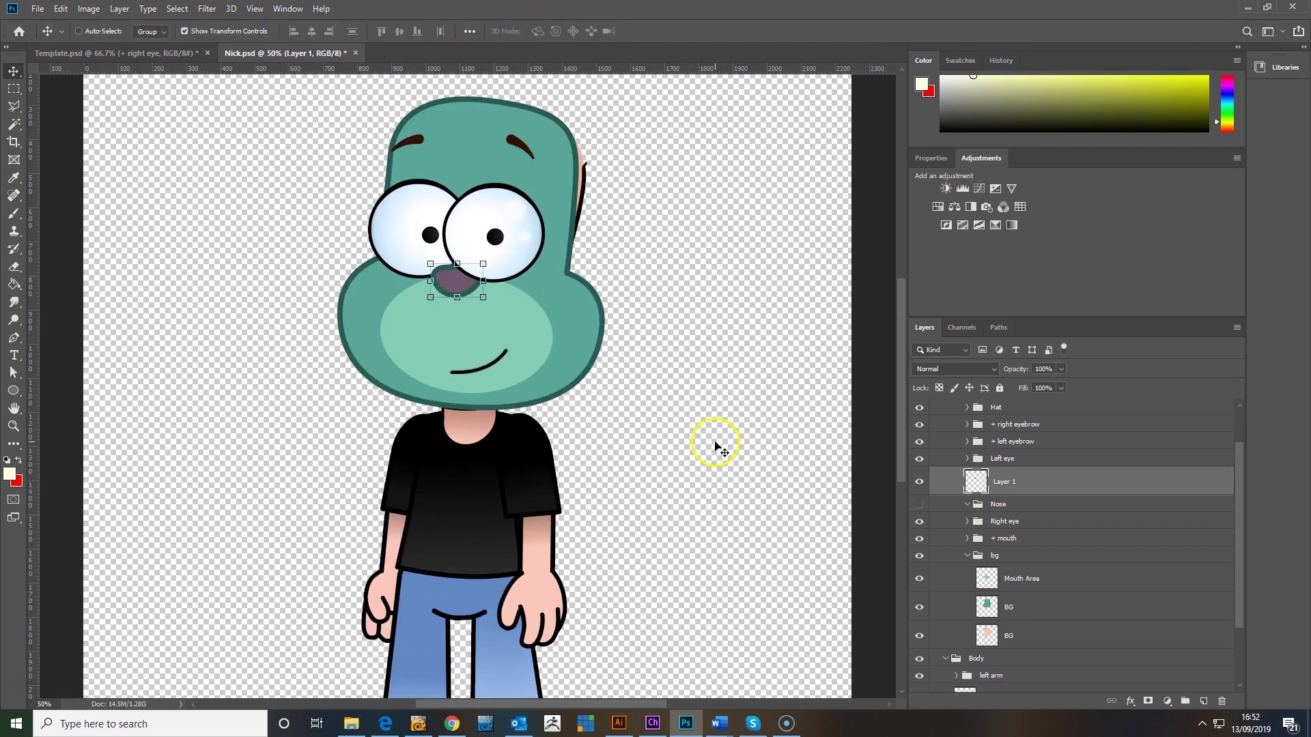
Give the nose a 10 pt dark purple stroke in Illustrator, paste it into the Photoshop puppet and place it over the previous nose
left_click(619, 723)
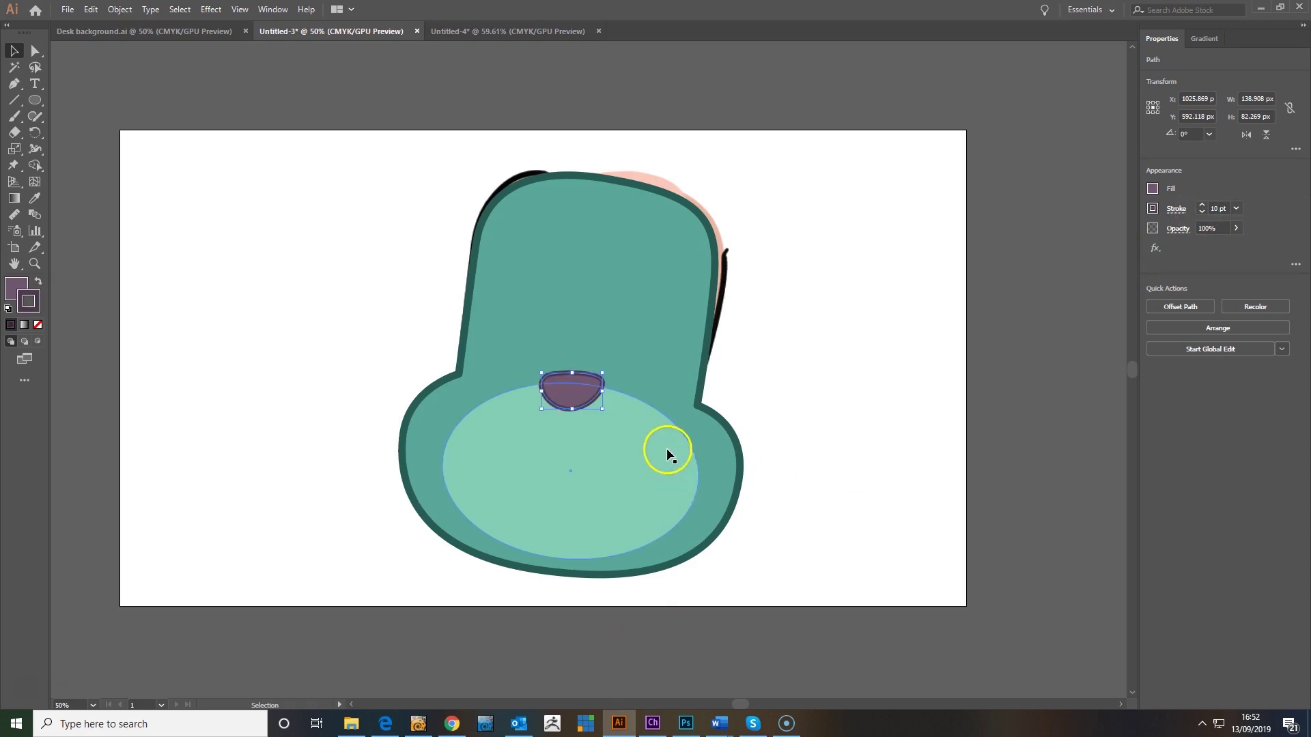
left_click(688, 723)
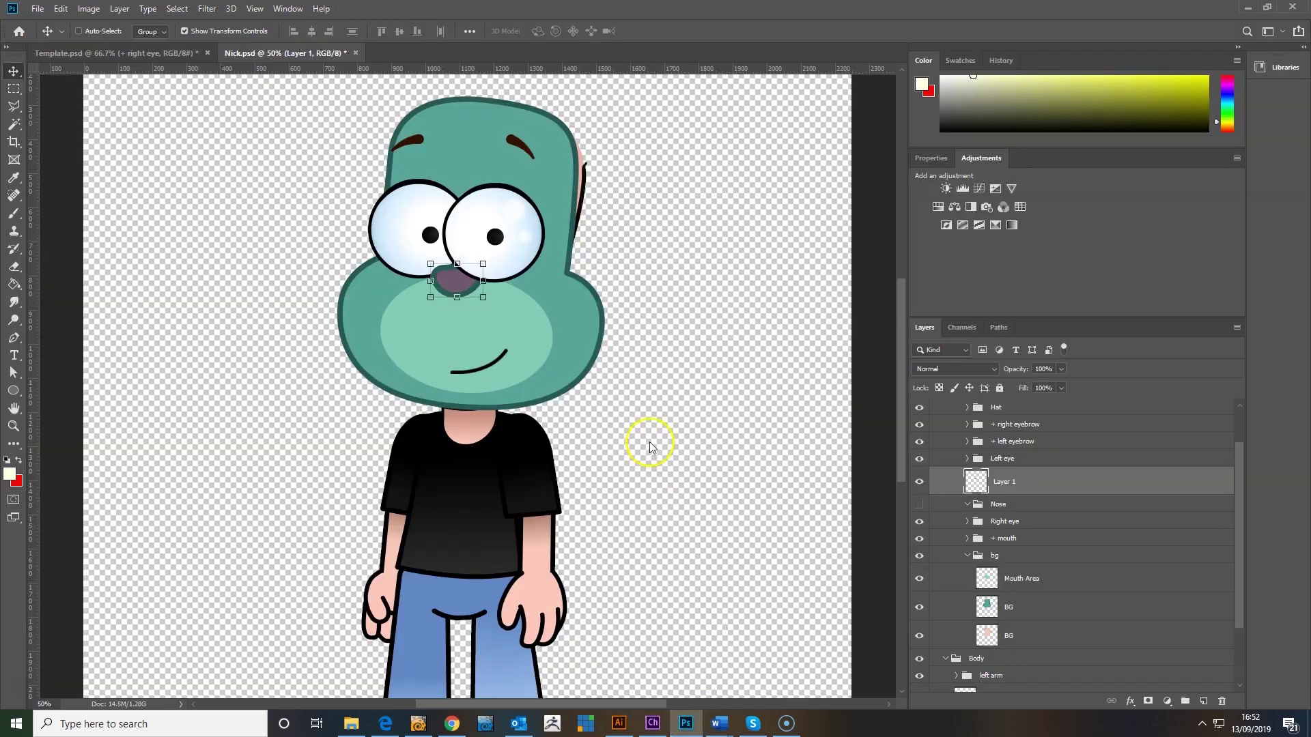
key("ctrl+v")
left_click(710, 215)
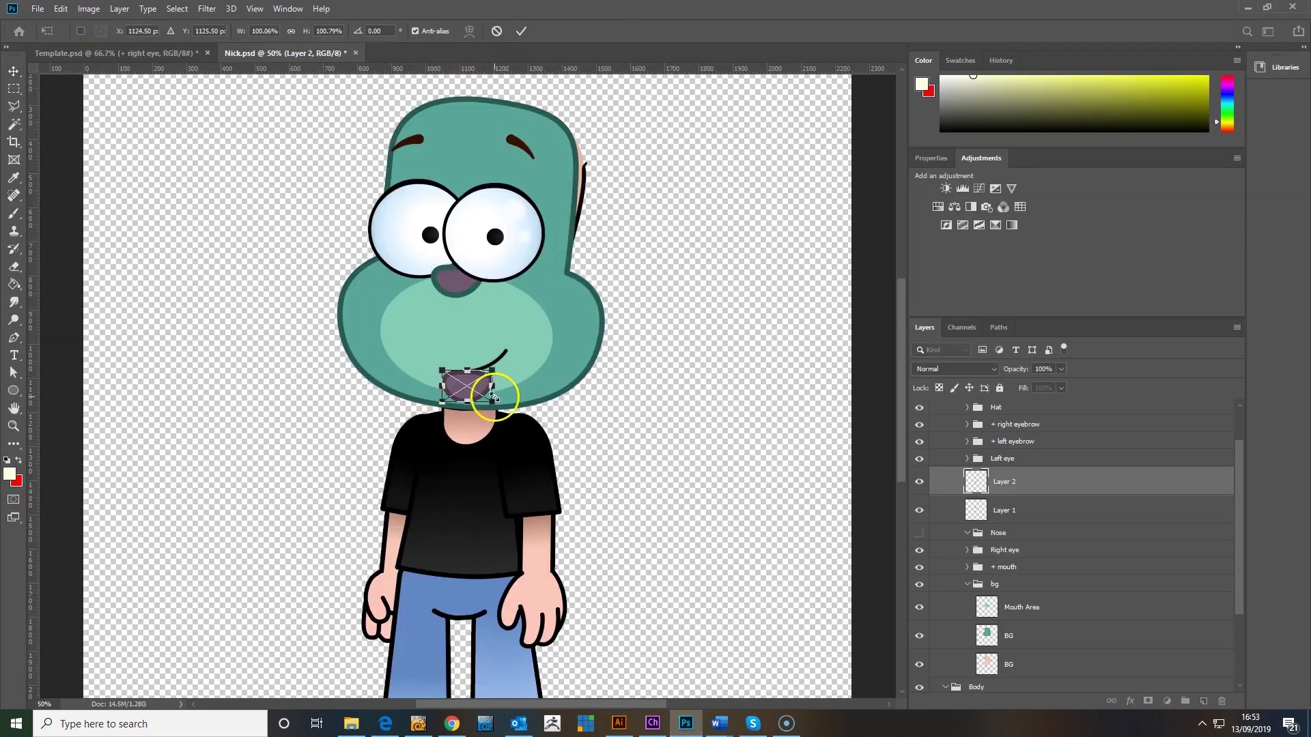
left_click_drag(475, 393, 464, 287)
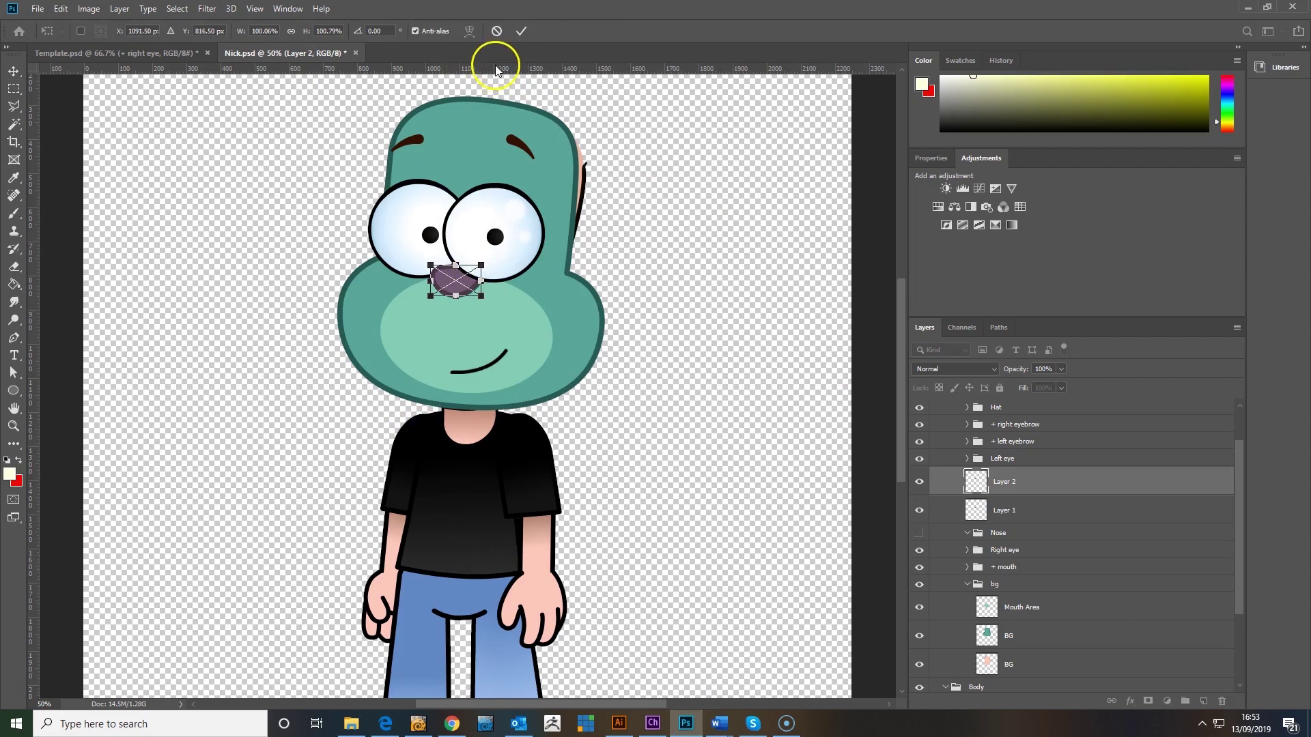
left_click(520, 31)
Delete the earlier nose layer, move the new nose layer into the Nose group and rename it Nose
left_click(1039, 509)
key("Delete")
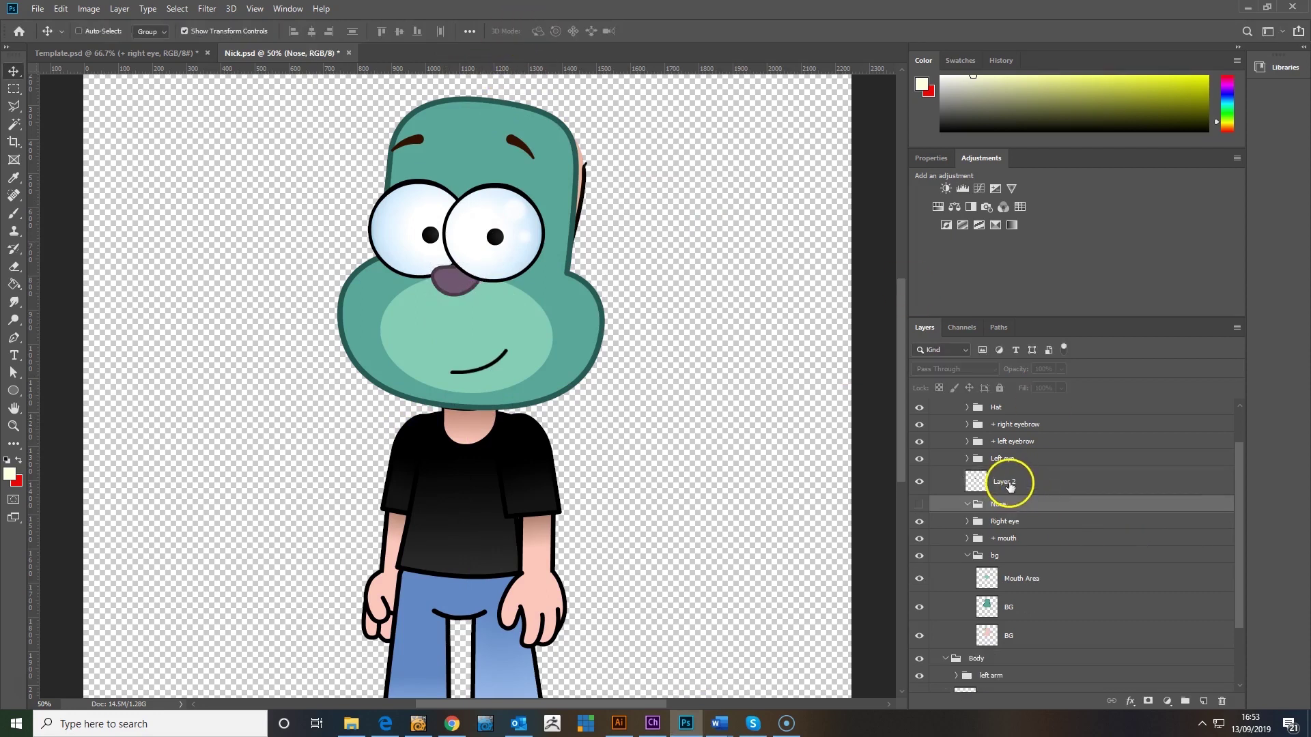
left_click_drag(1008, 483, 1017, 520)
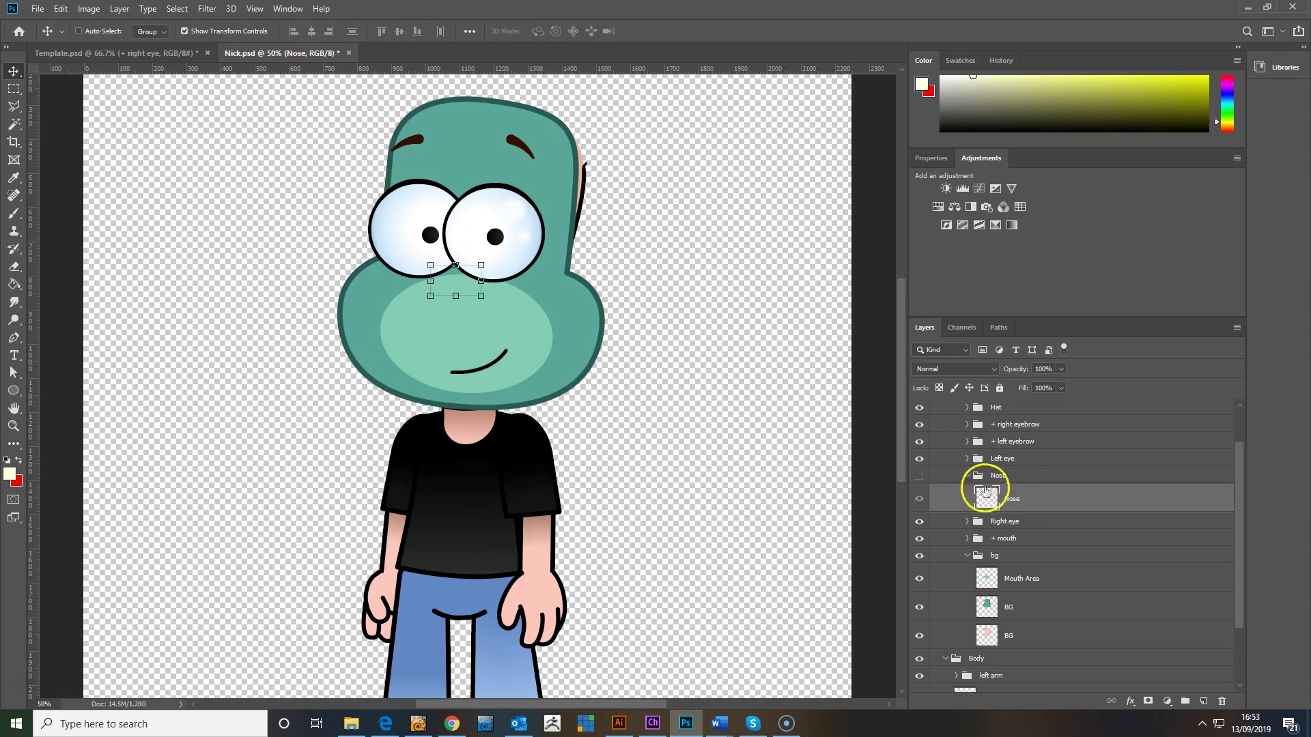
Make the Nose group visible, collapse it and move it above the Left eye group
left_click(919, 475)
left_click(1003, 476)
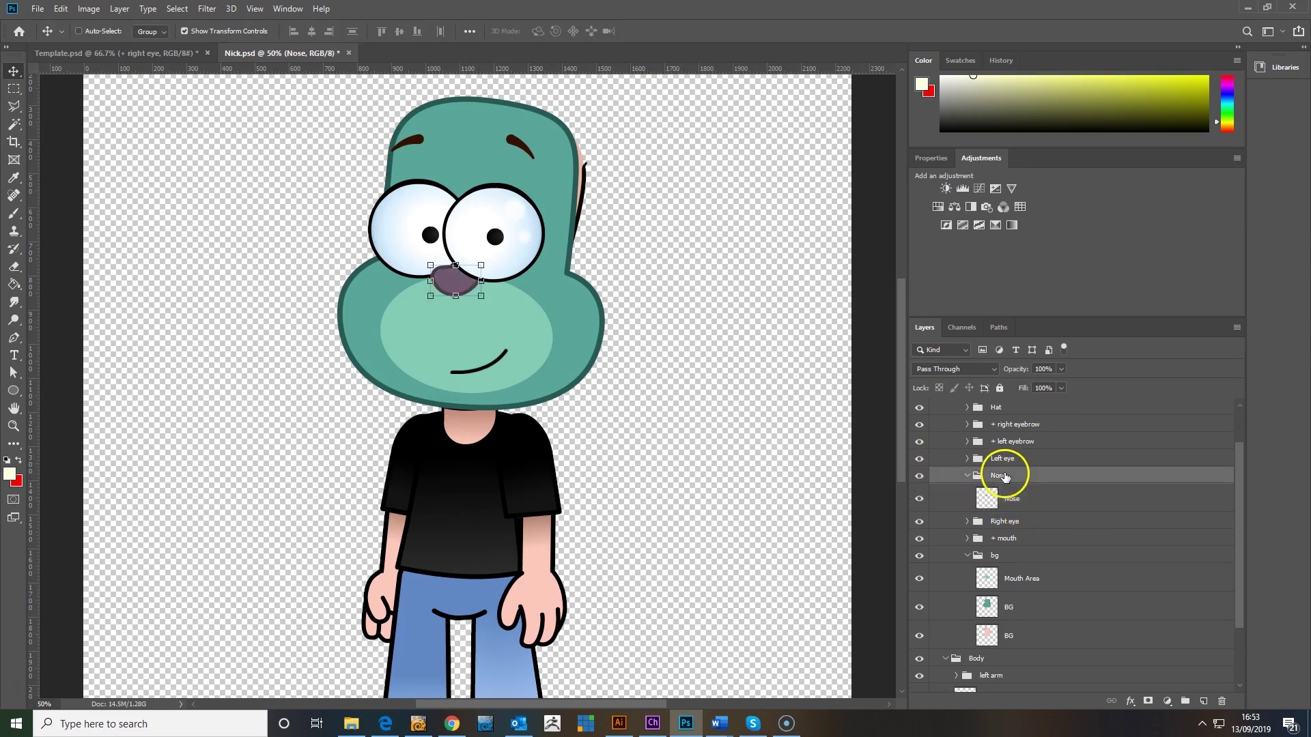
left_click(967, 475)
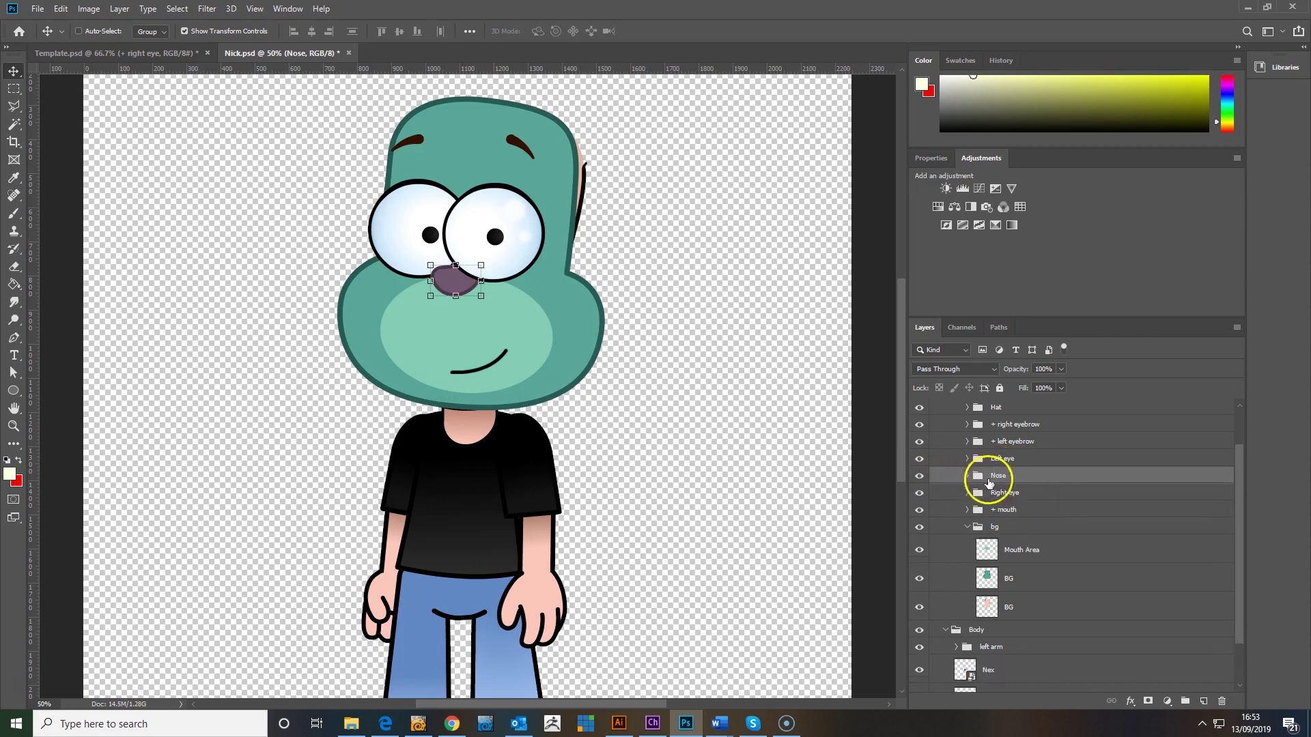
mouse_move(1000, 476)
left_mouse_down()
mouse_move(1003, 386)
mouse_move(1003, 464)
left_mouse_up()
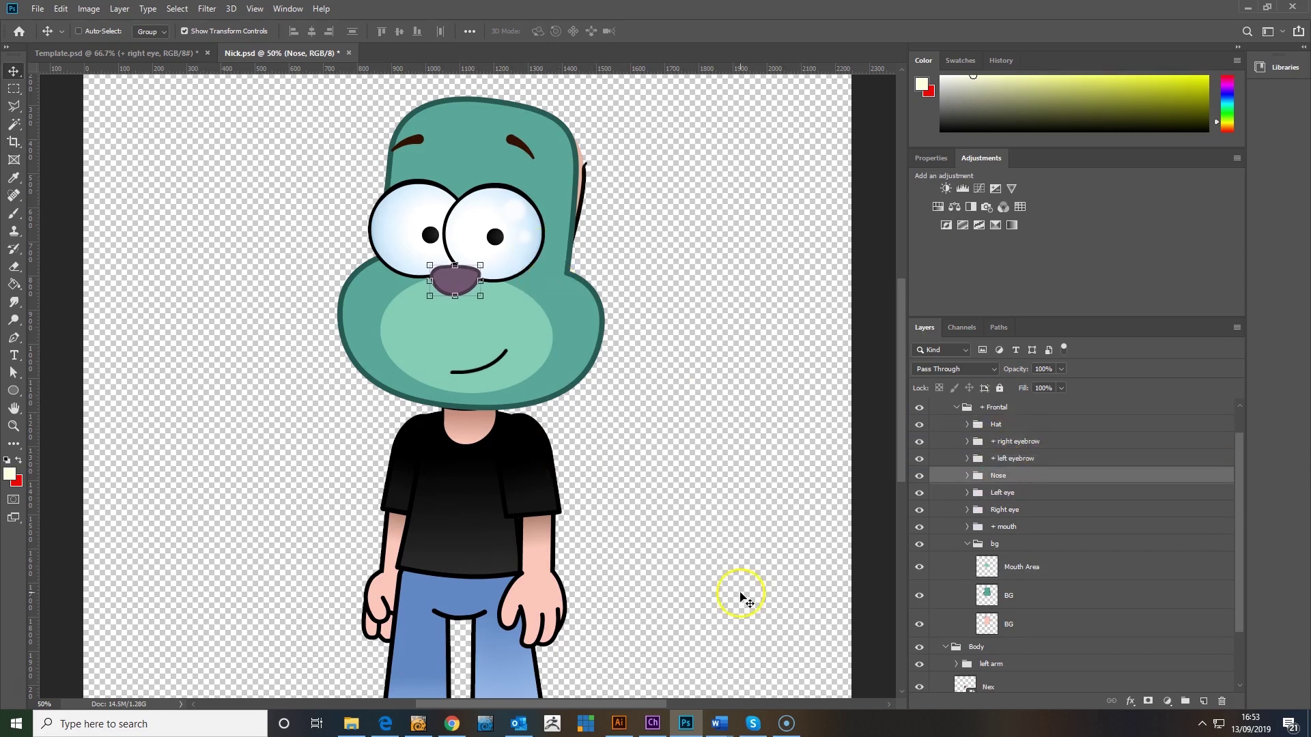
Show the happy mouth inside the neutral group and move the whole + mouth group slightly up onto the light mouth area
scroll(954, 598, "down", 2)
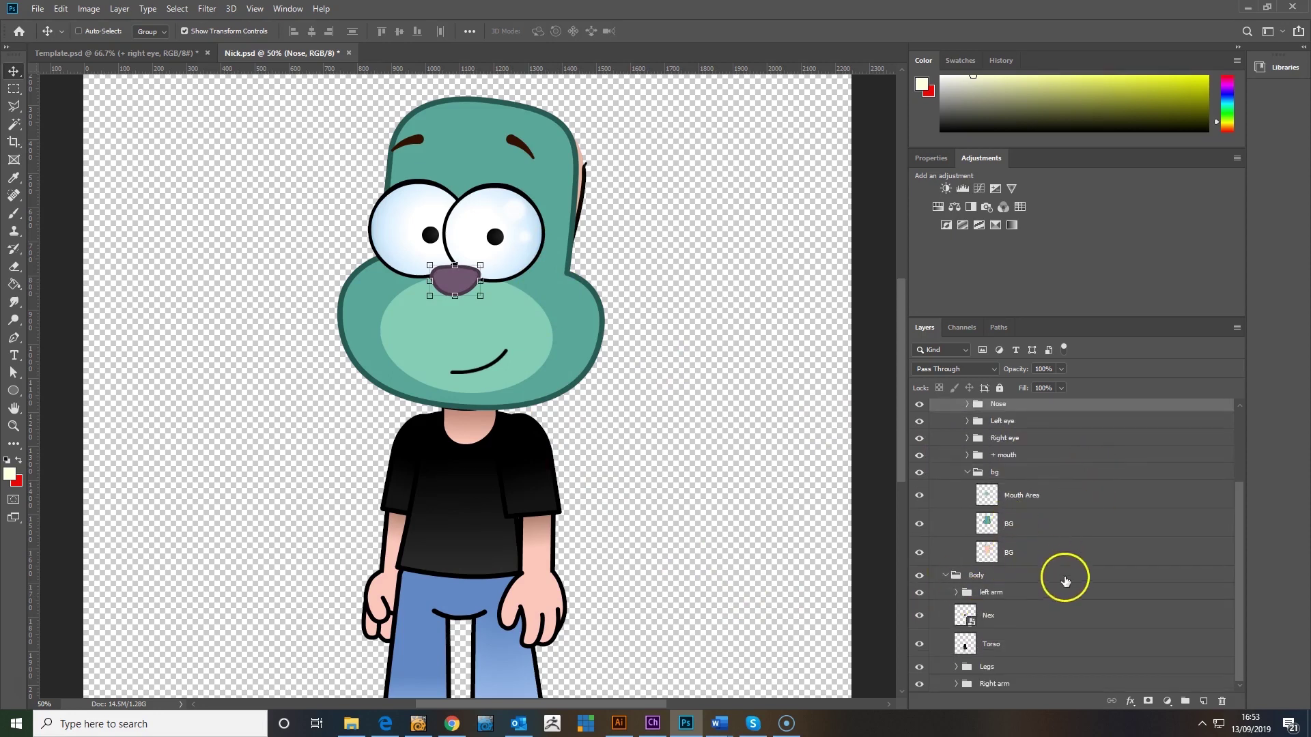
left_click(967, 455)
scroll(1051, 566, "down", 1)
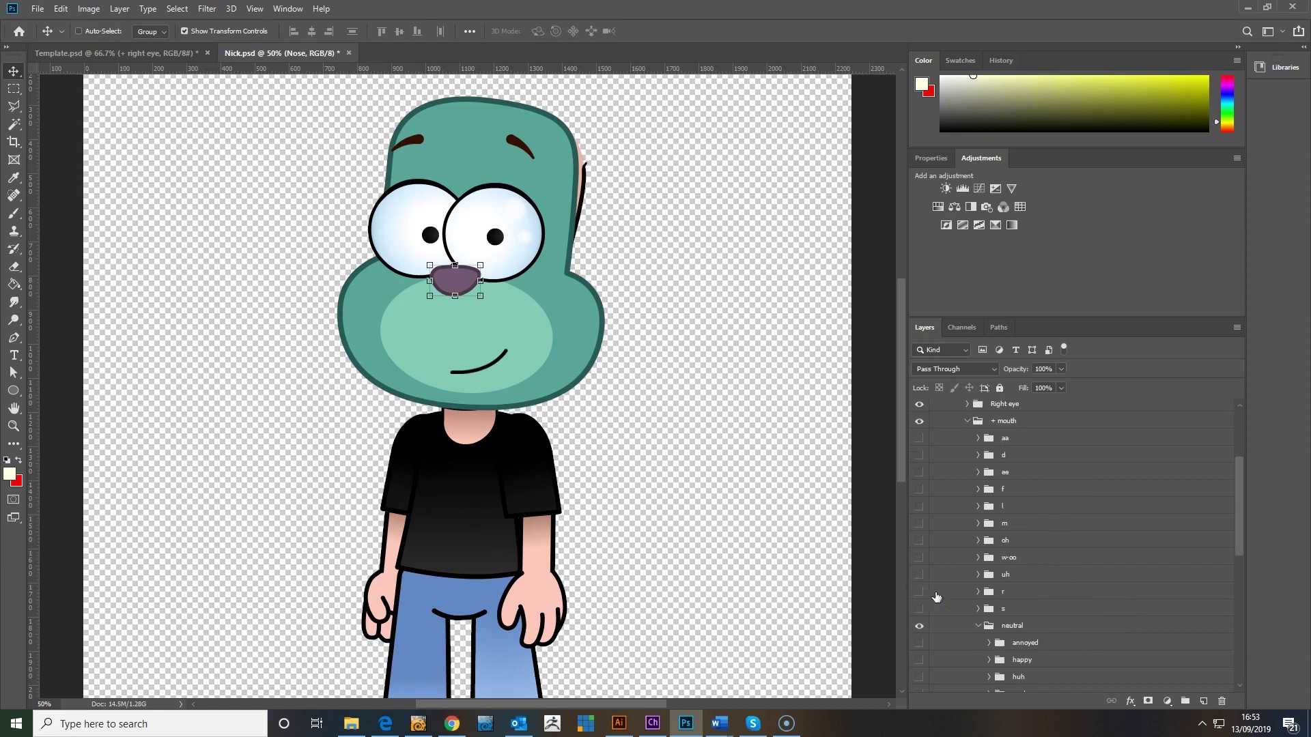
scroll(1020, 618, "down", 1)
left_click(917, 626)
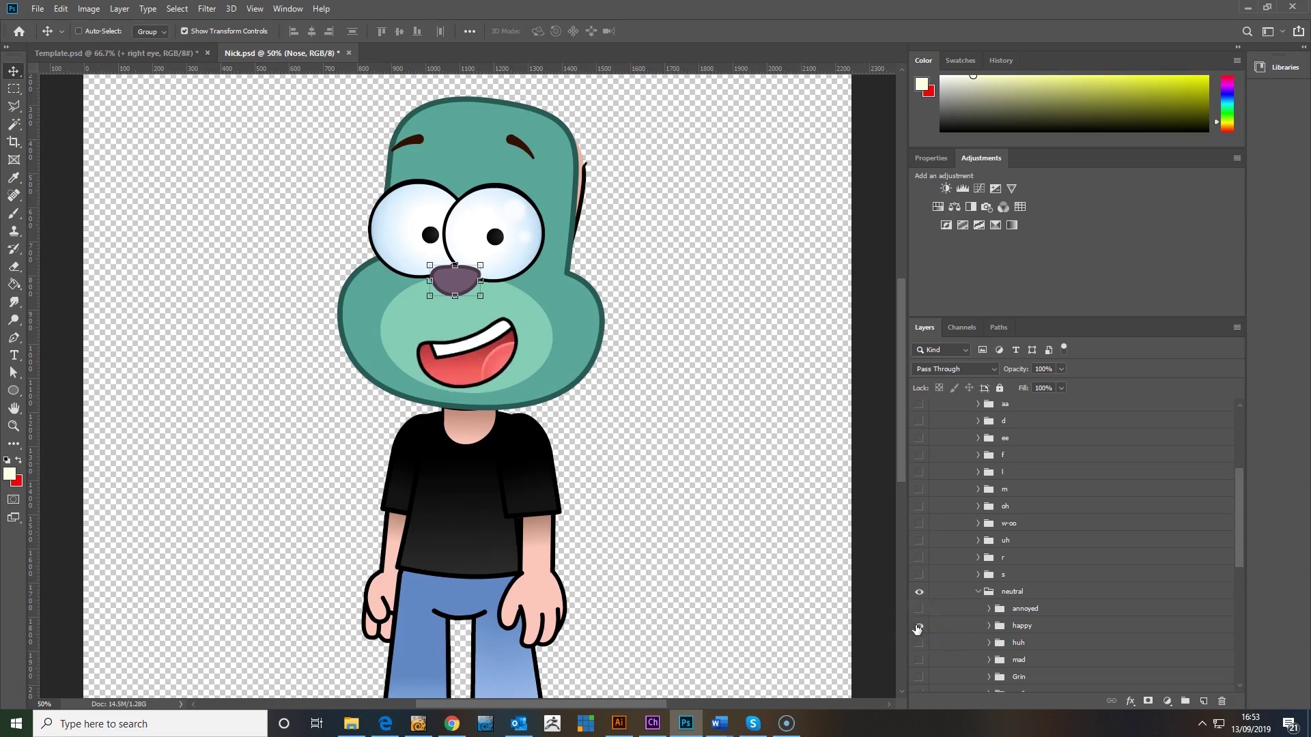
scroll(1035, 556, "up", 2)
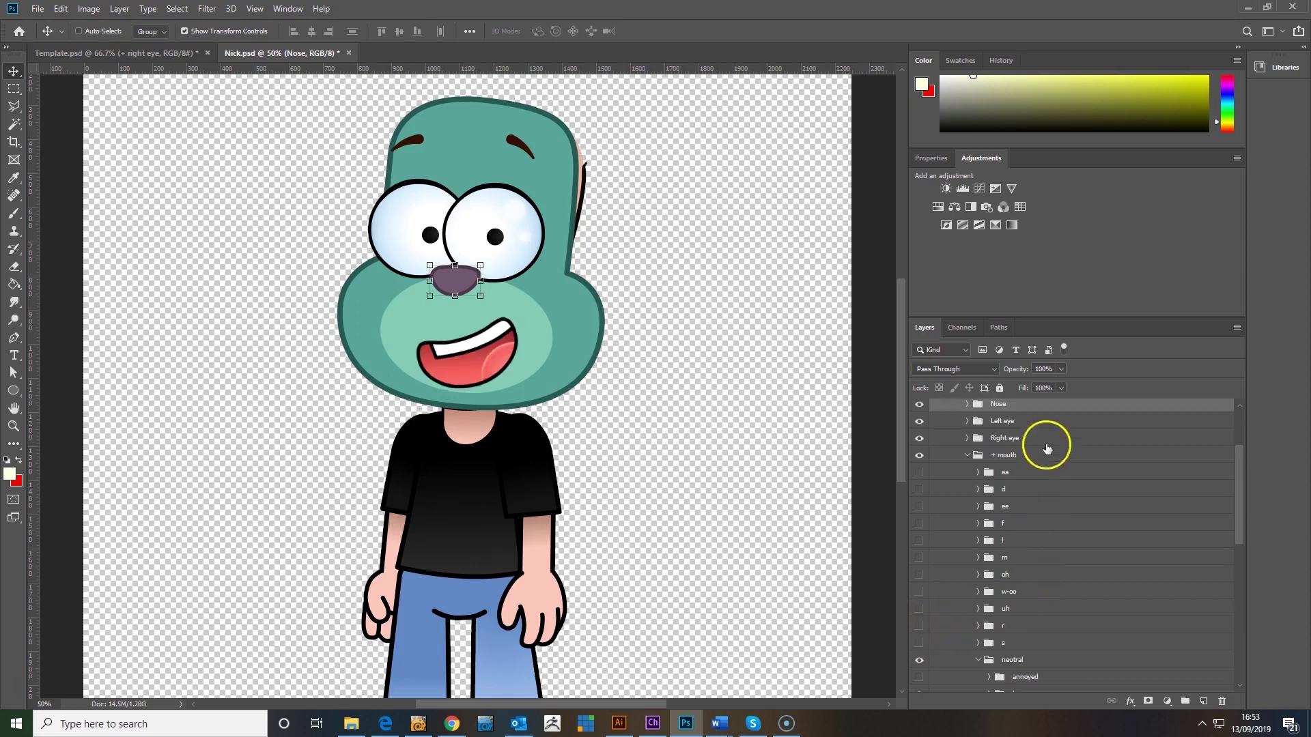
left_click(1021, 454)
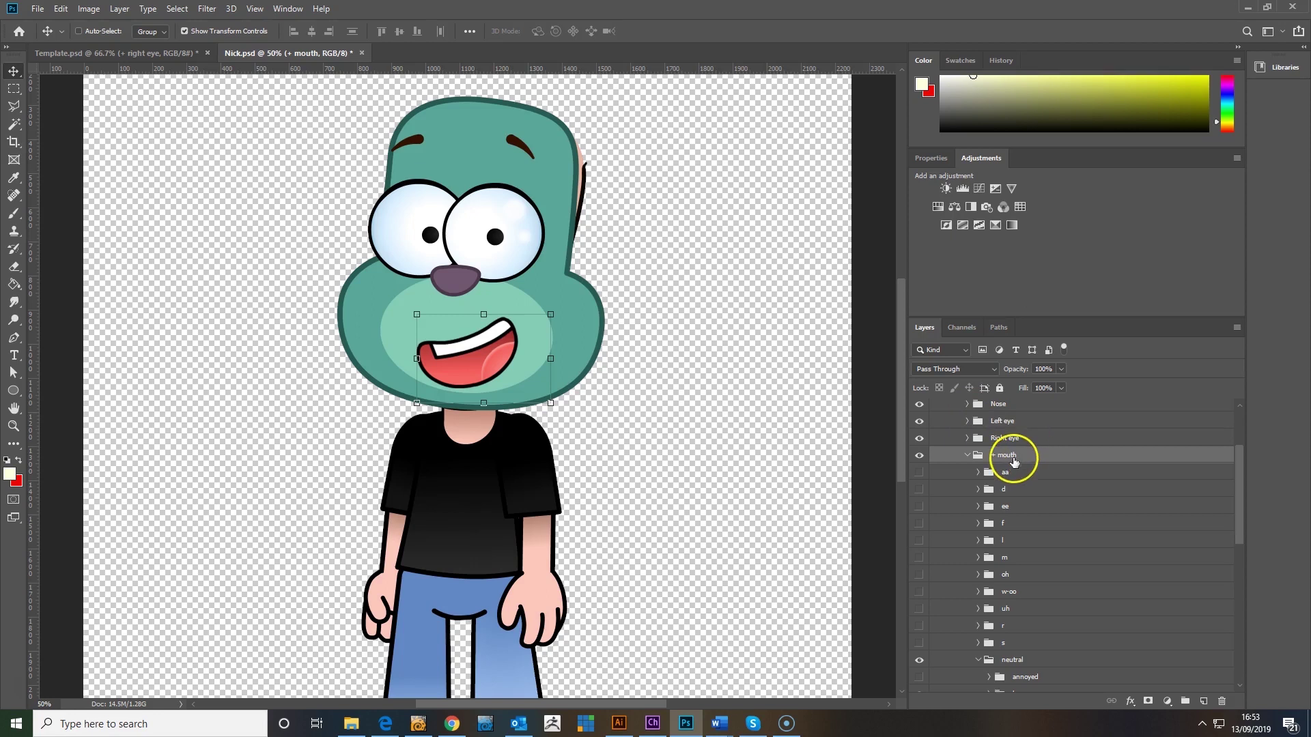
left_click_drag(503, 396, 496, 361)
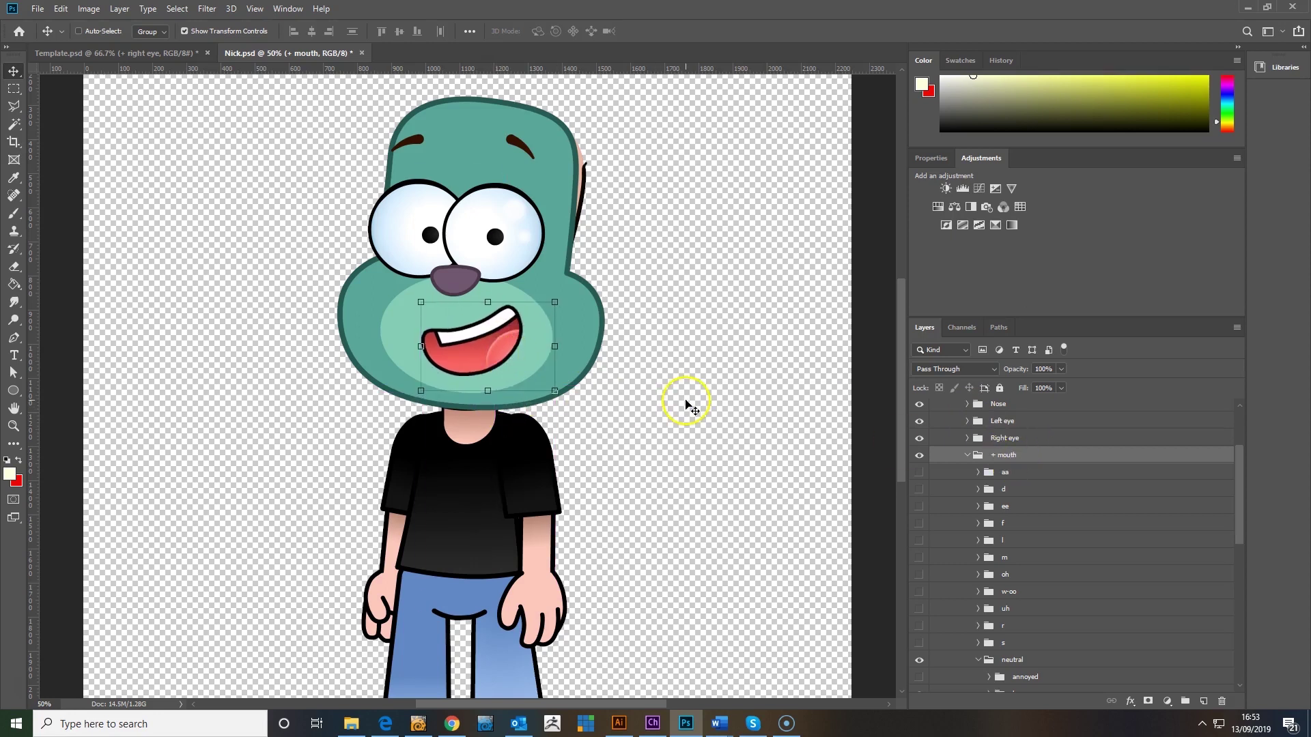
key("ctrl+h")
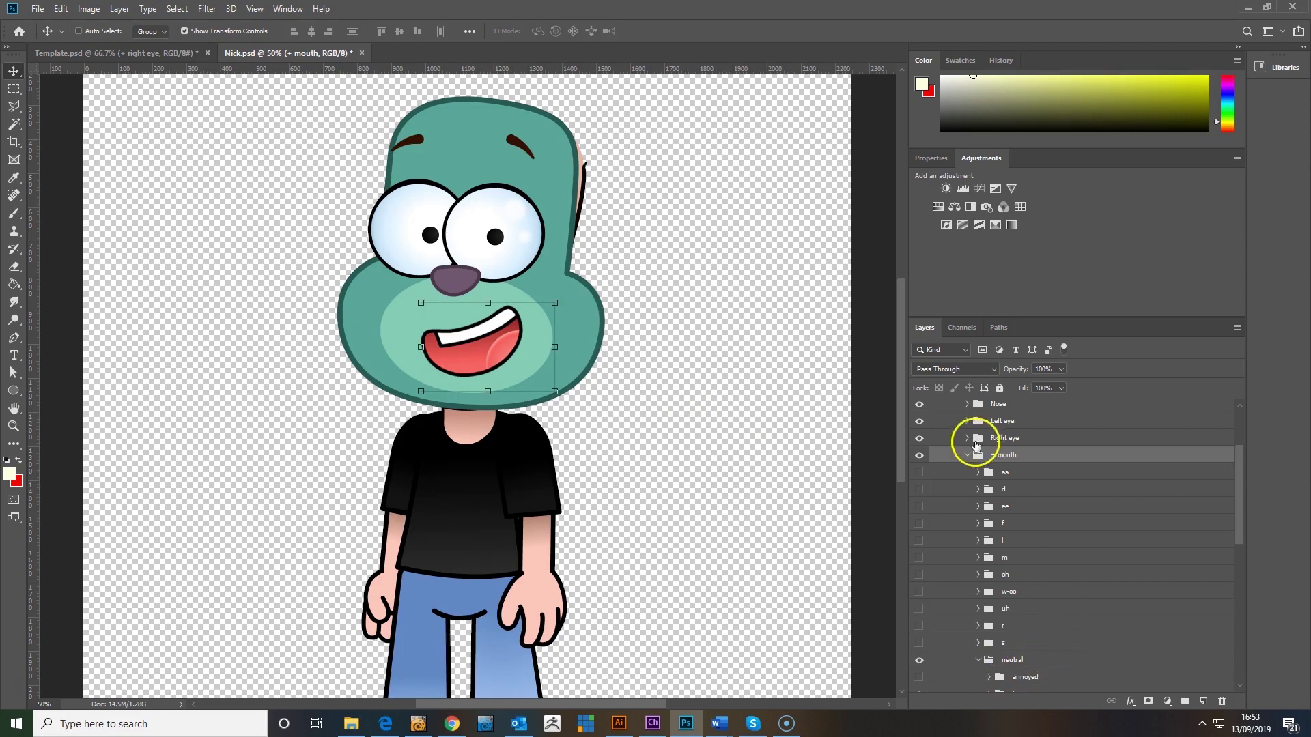
Hide the happy mouth again and collapse the + mouth group
scroll(944, 616, "down", 2)
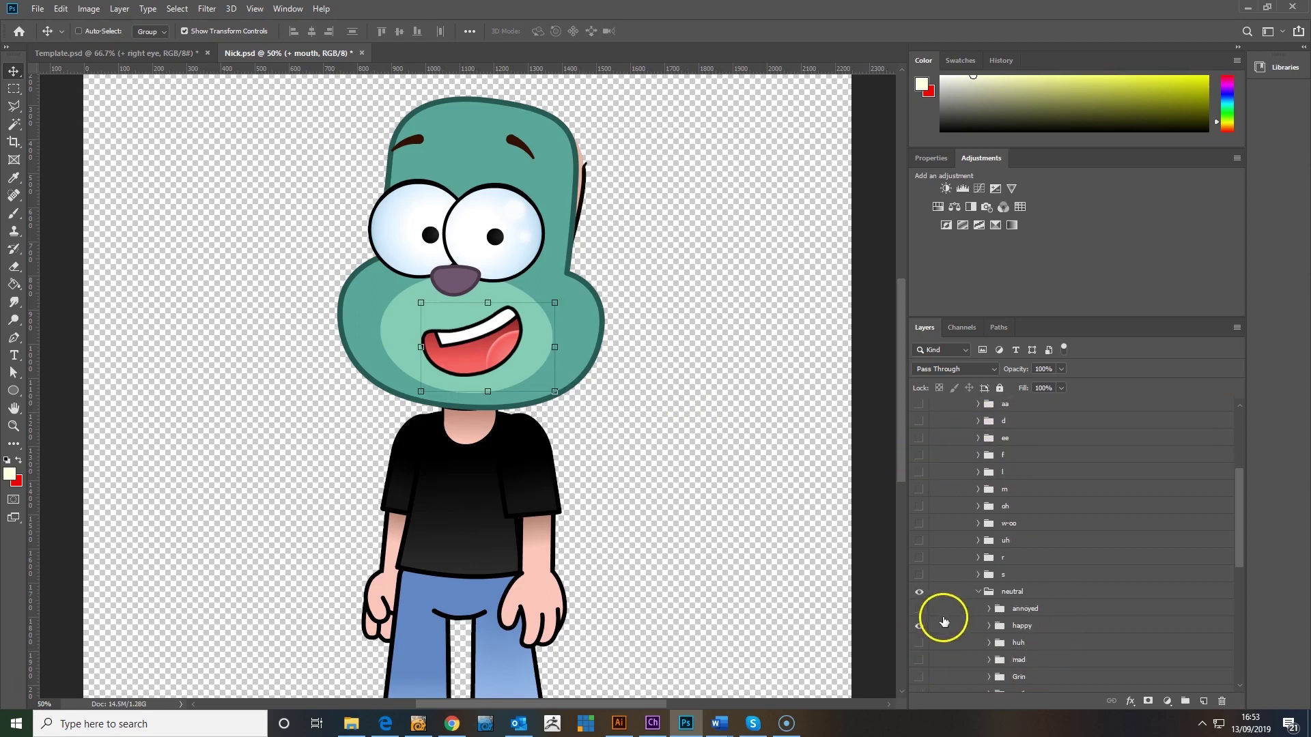
left_click(927, 625)
scroll(955, 478, "up", 3)
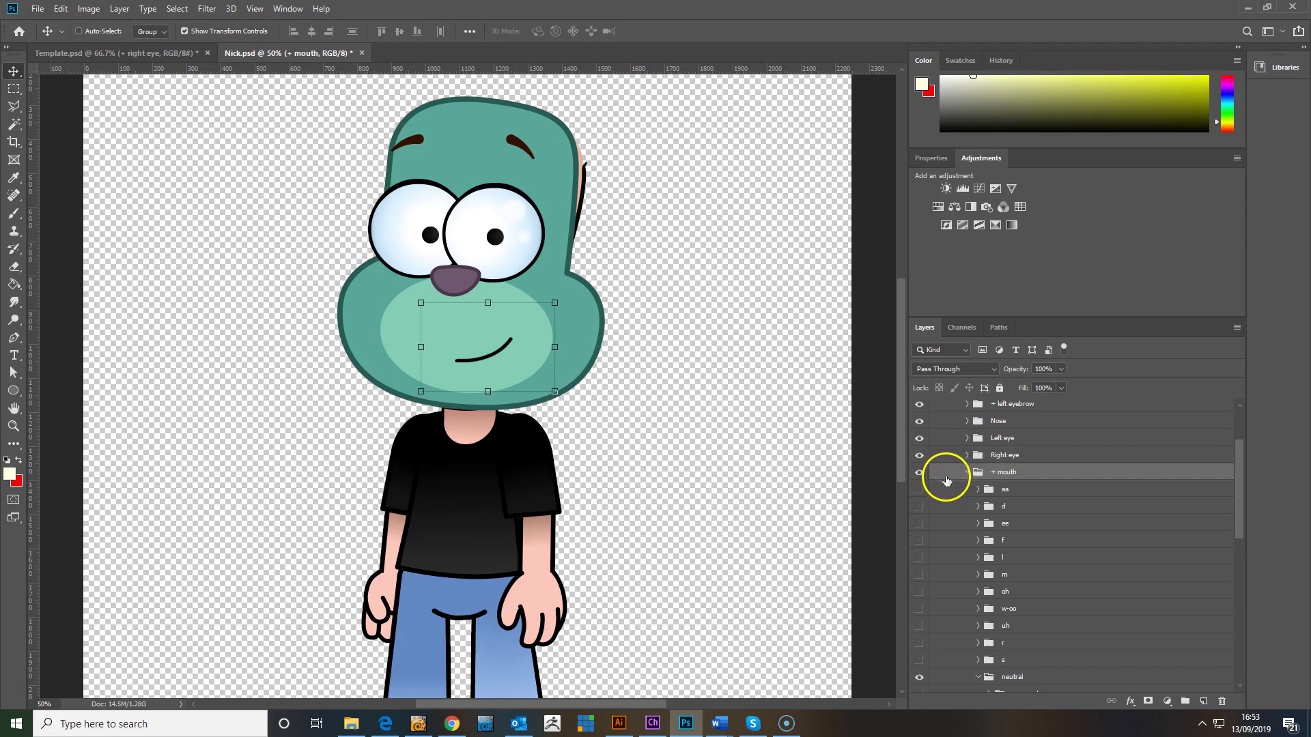
left_click(969, 471)
left_click(919, 475)
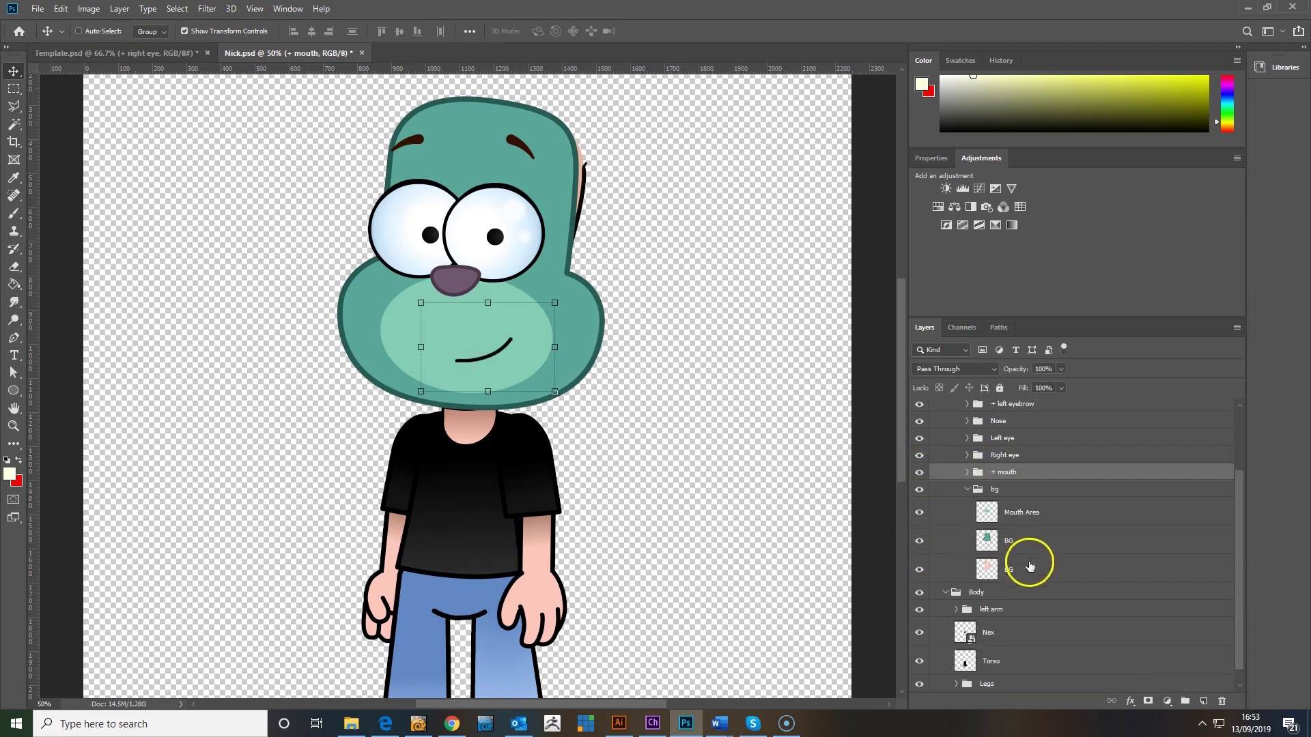
Delete the original skin-coloured BG layer from the bg group and collapse the group
left_click(1010, 573)
key("Delete")
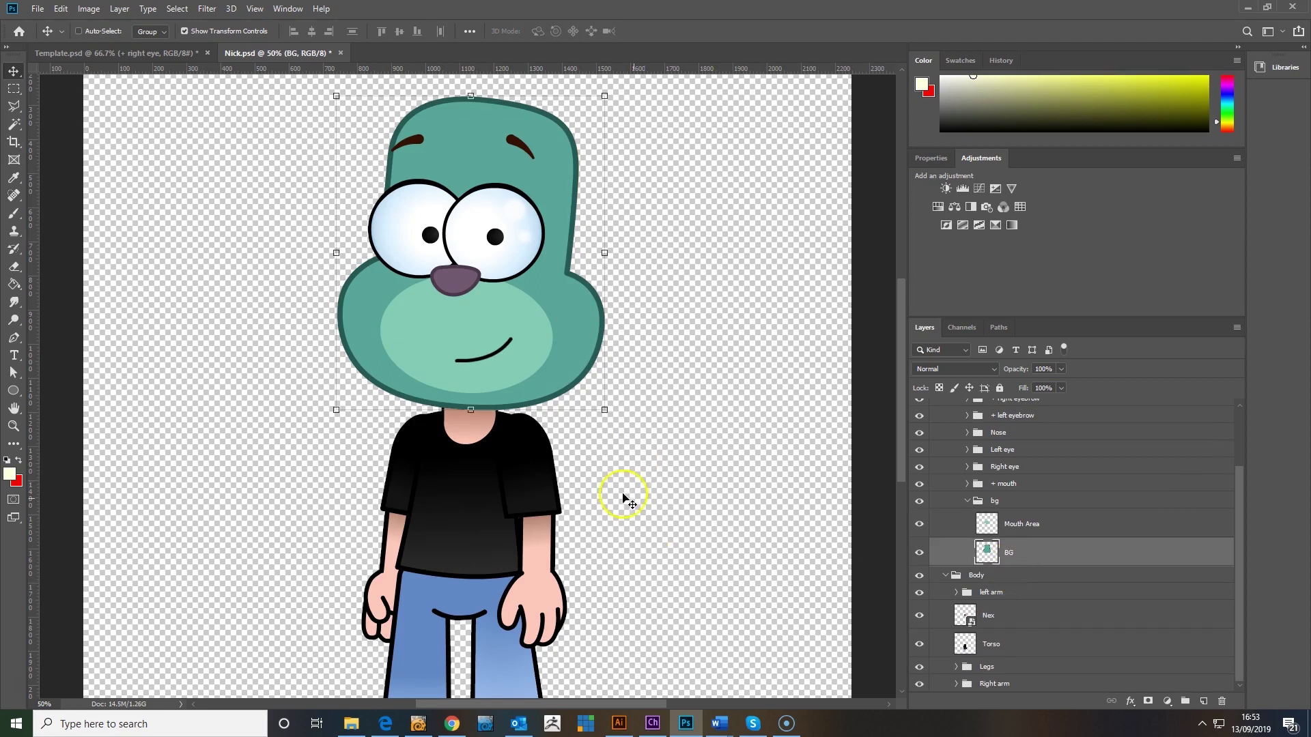
scroll(683, 505, "up", 1)
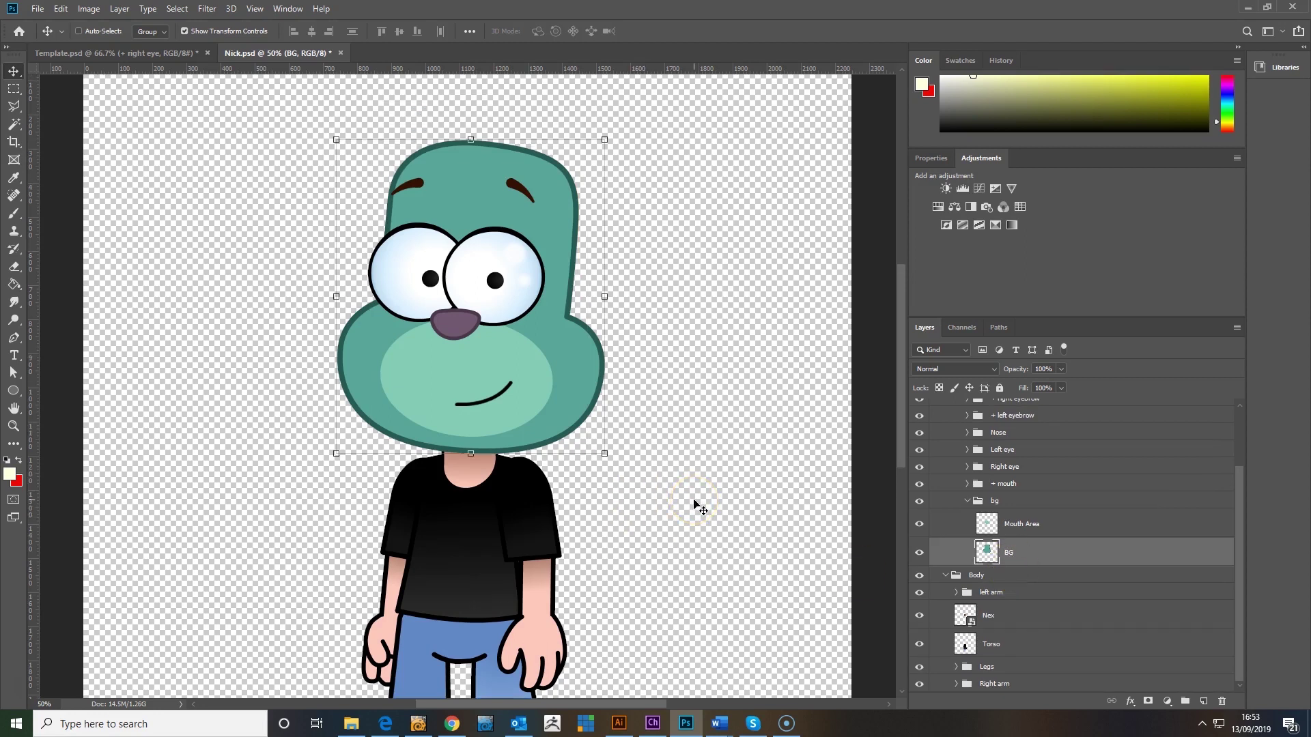
scroll(694, 505, "up", 1)
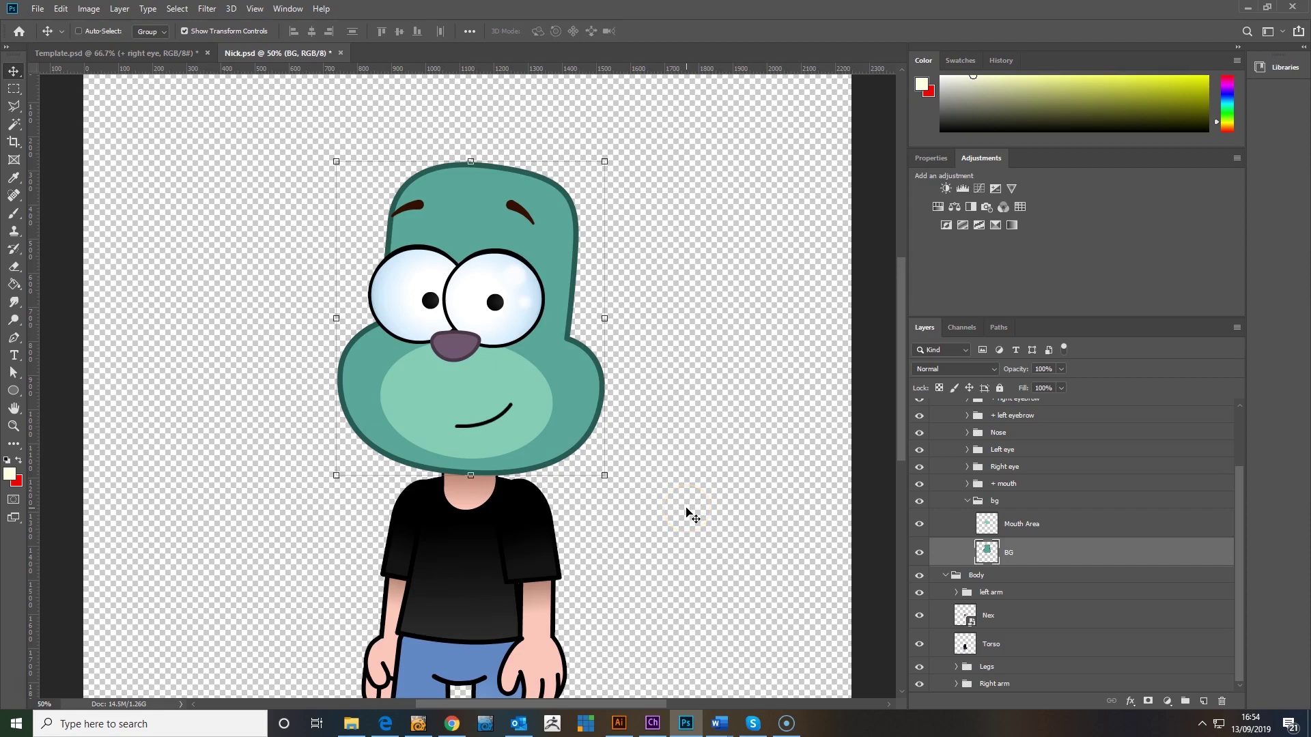
scroll(1047, 541, "up", 2)
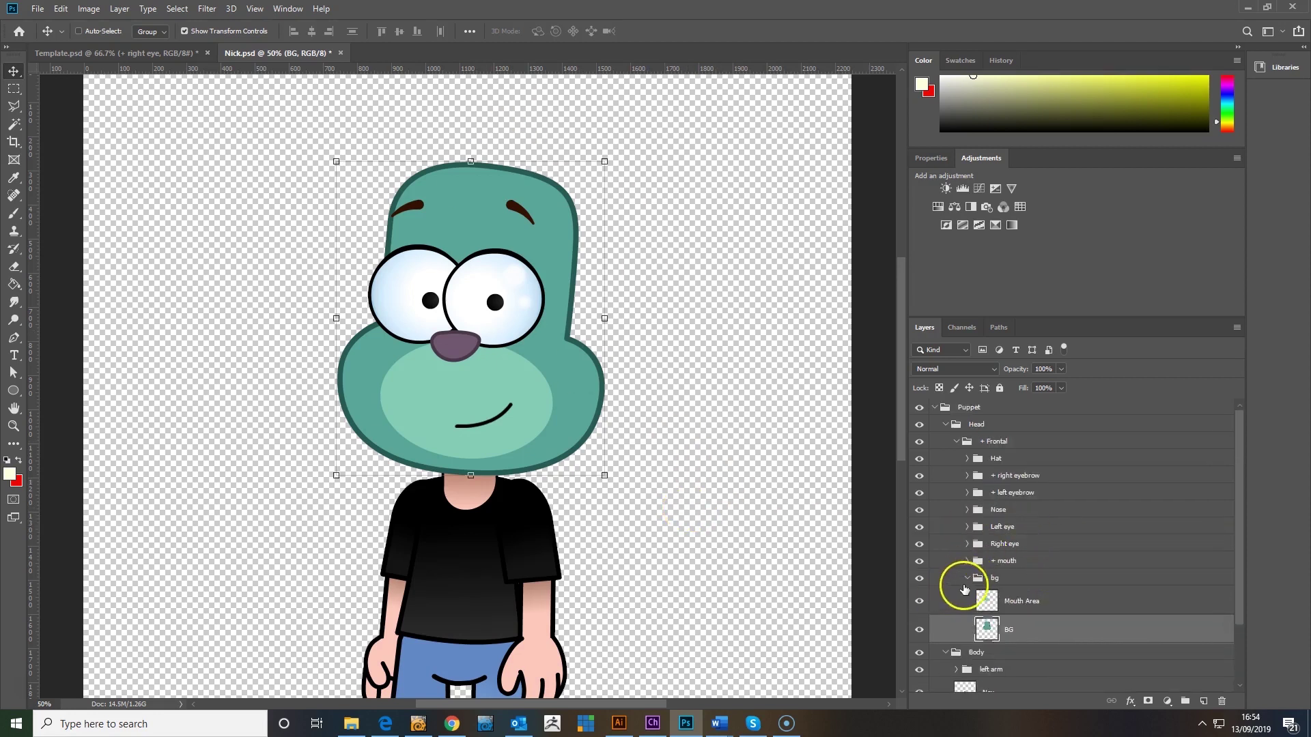
left_click(968, 578)
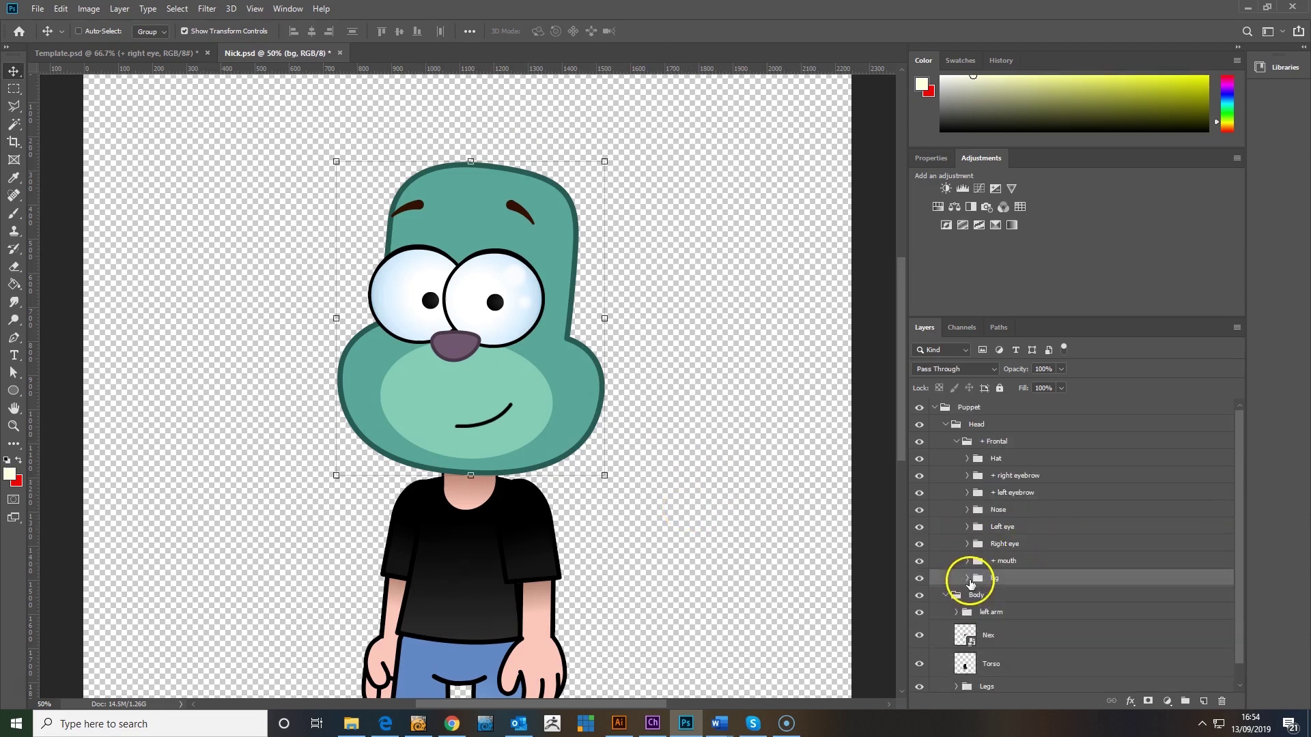
Switch to Illustrator and draw a closed floppy-ear shape with the Pen tool, rising from the head's top and curling left
left_click(619, 723)
scroll(580, 469, "up", 2)
key("ctrl+minus")
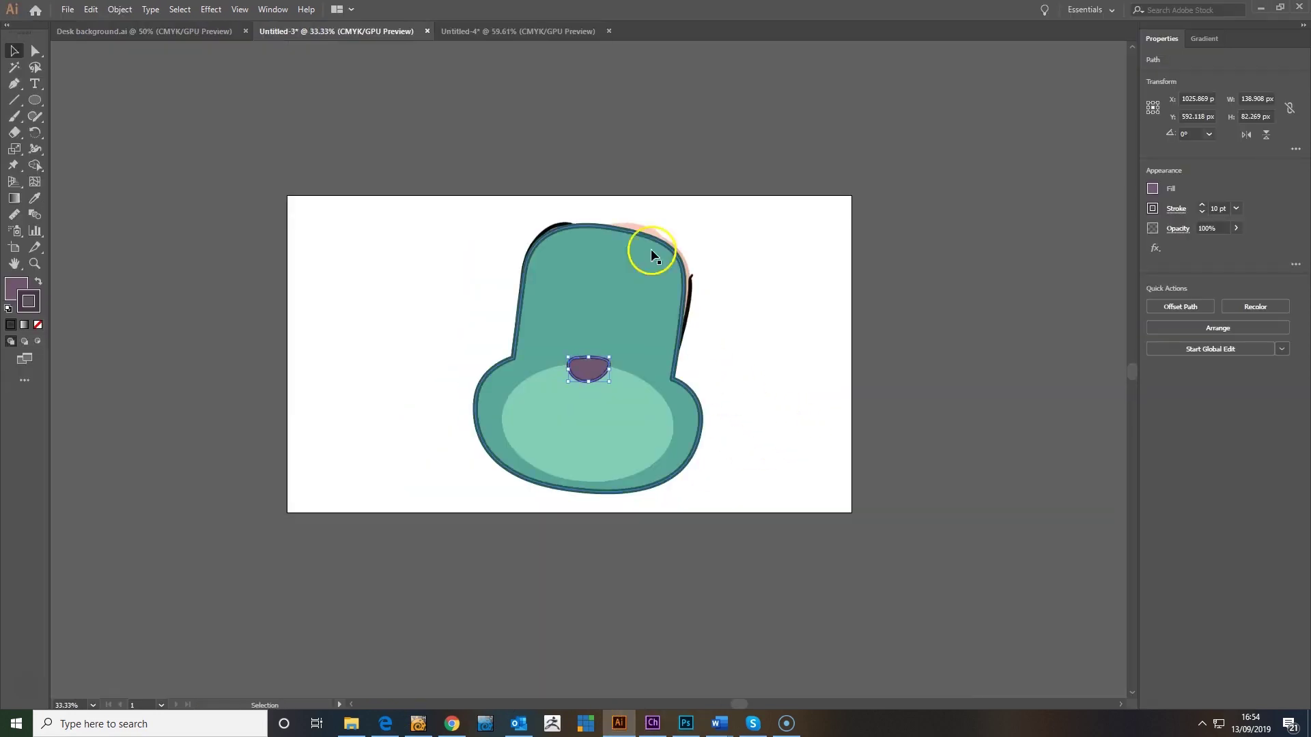
left_click(14, 83)
left_click(566, 237)
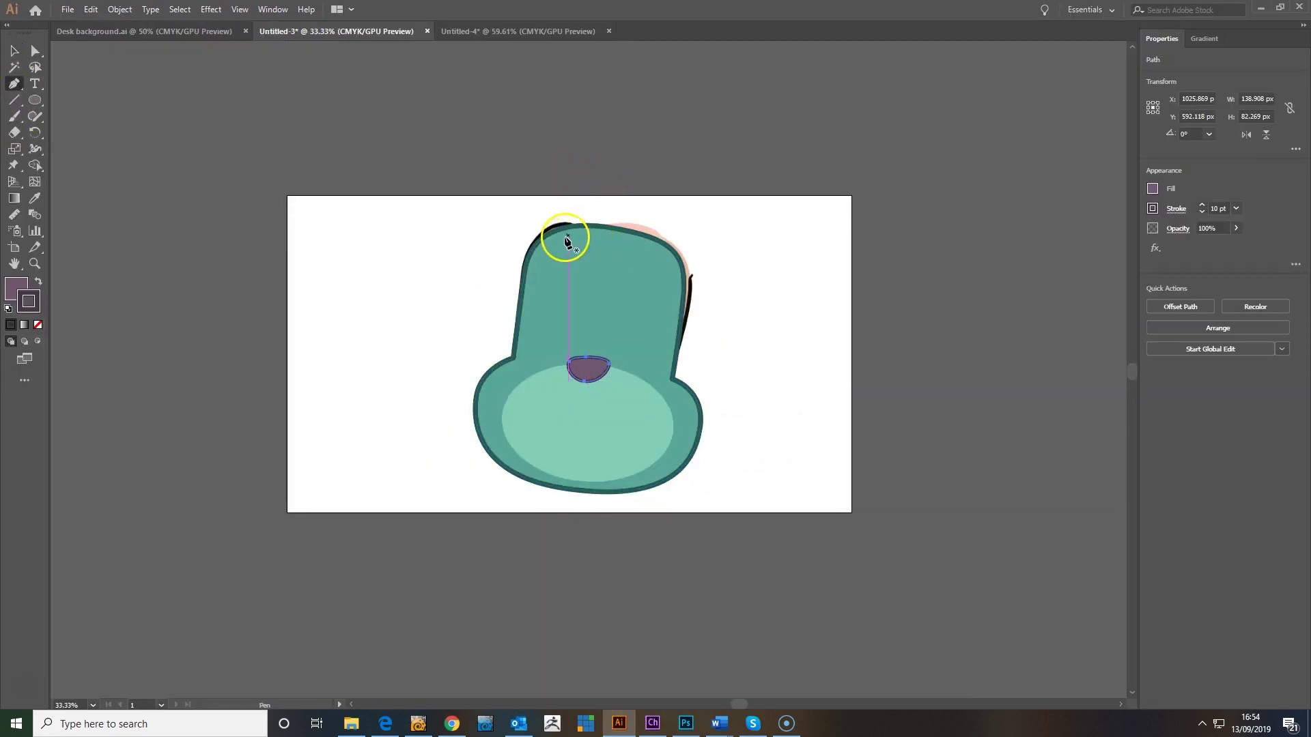
left_click_drag(541, 141, 413, 157)
left_click_drag(495, 88, 565, 79)
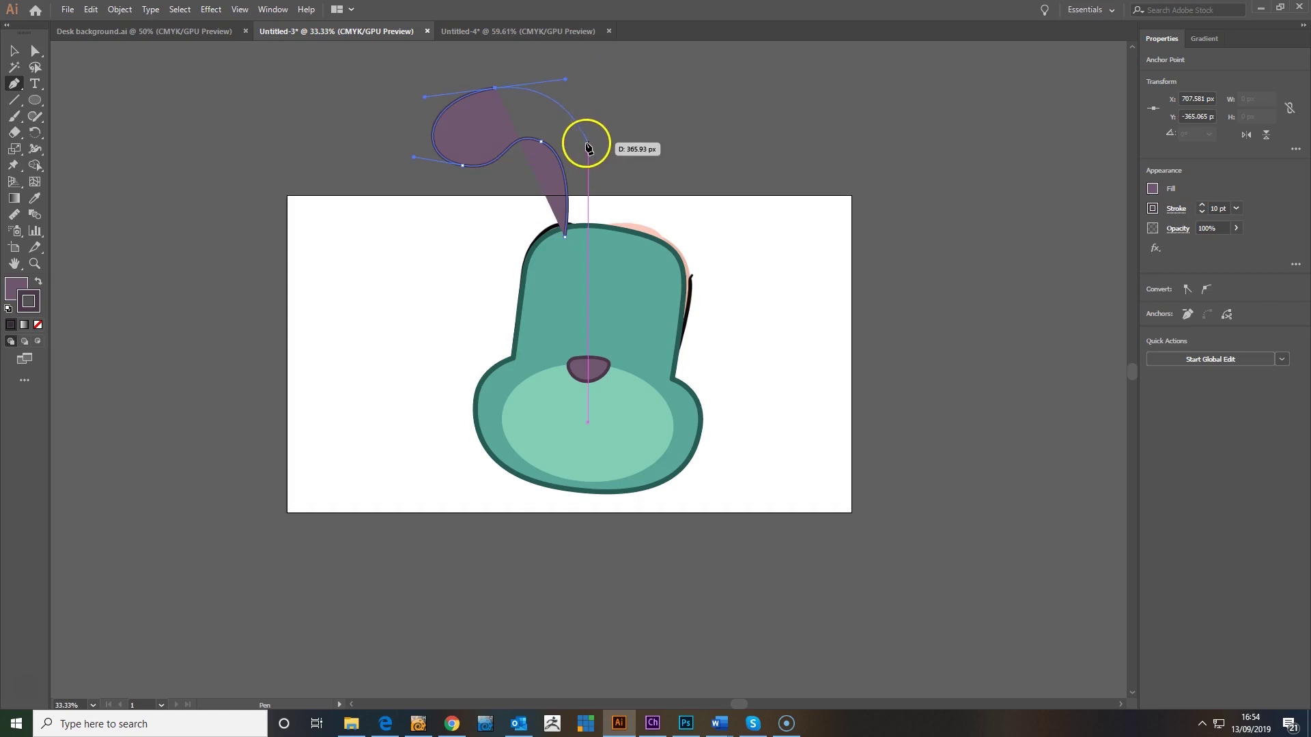
left_click_drag(577, 141, 580, 157)
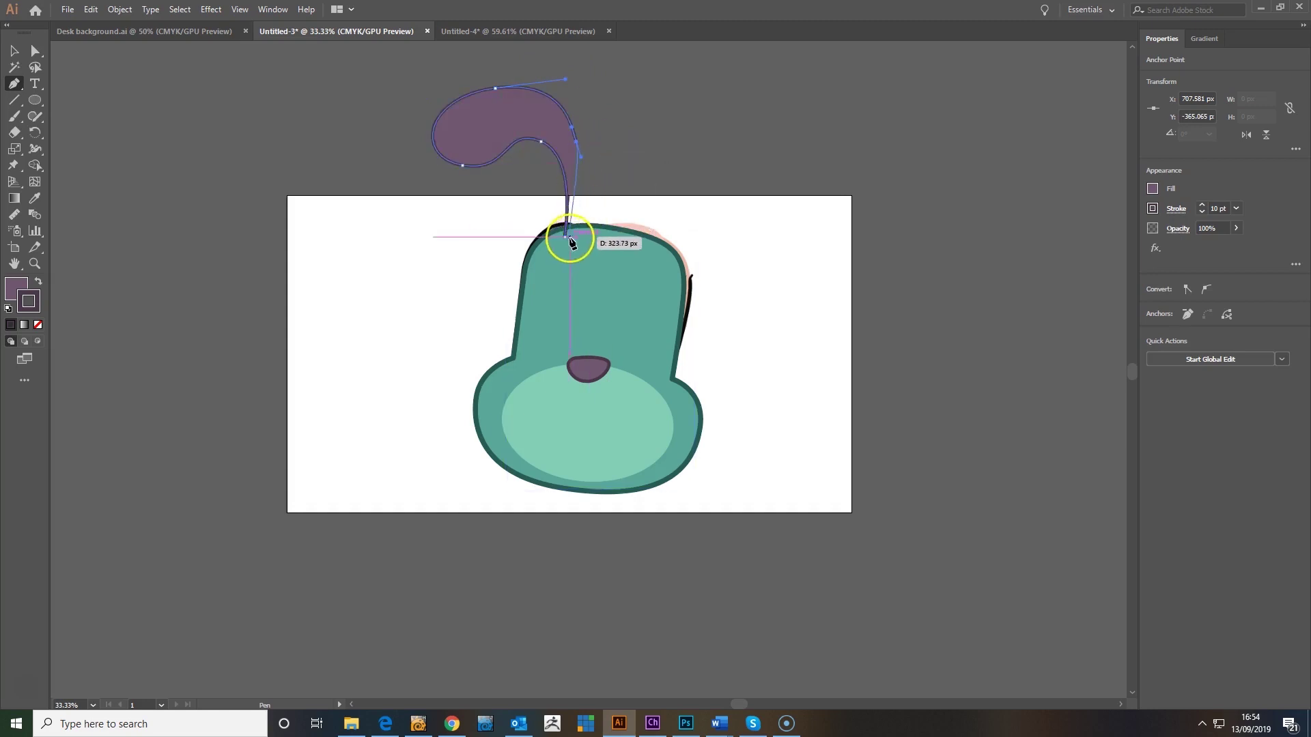
left_click(576, 240)
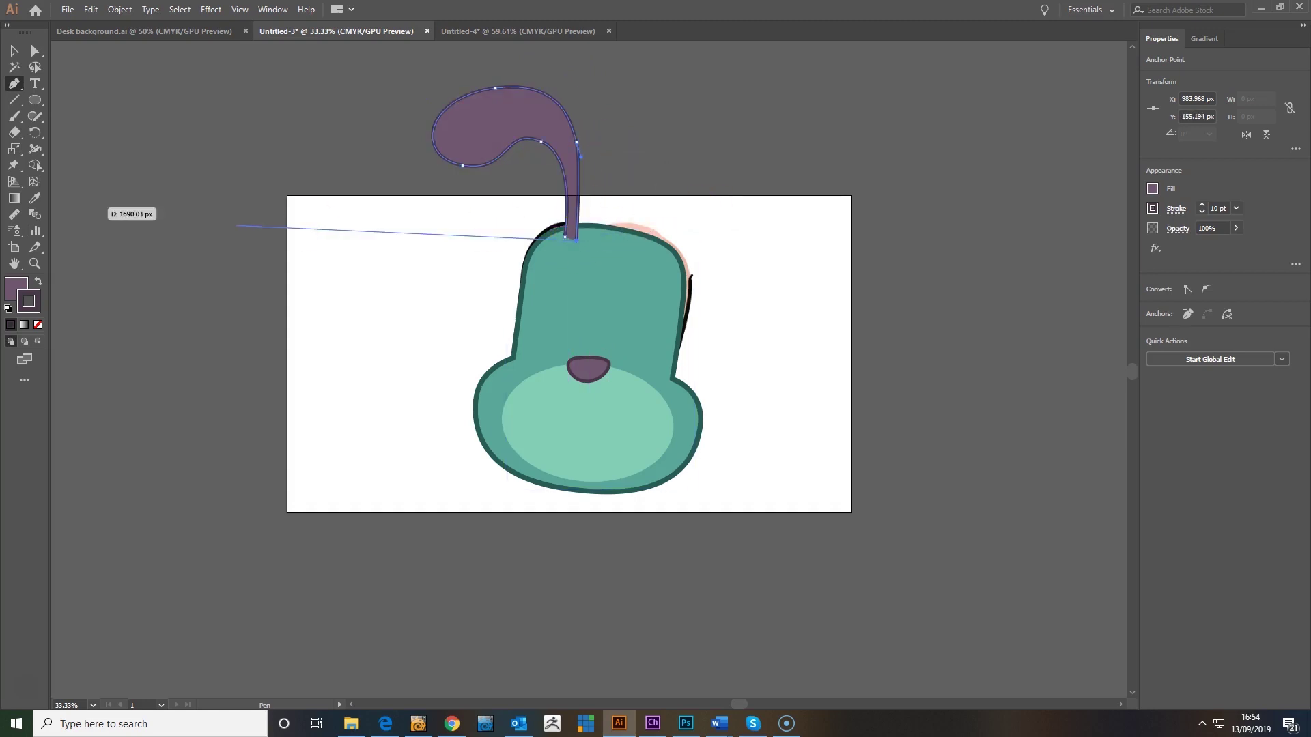
Reshape the ear's stem by moving its outer bend point slightly right and adjusting the outer base point
left_click(35, 50)
left_click(581, 143)
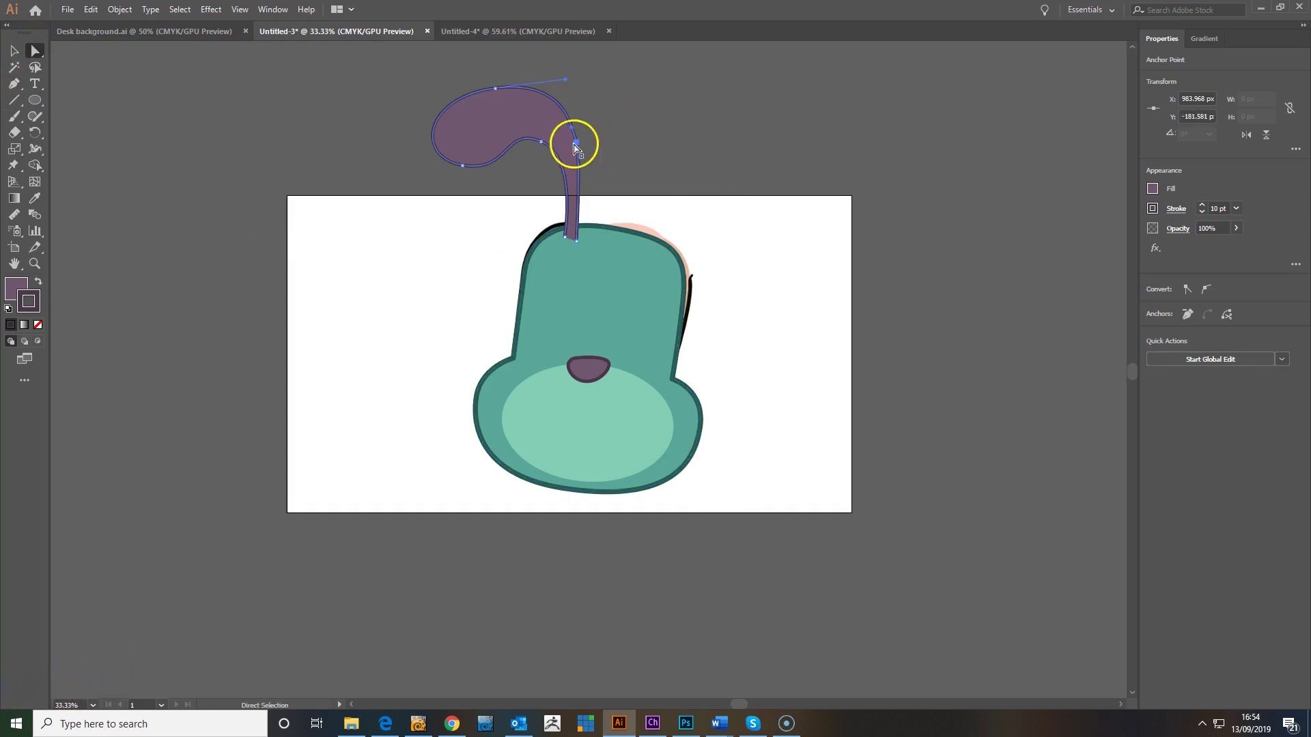
left_click_drag(577, 147, 586, 144)
mouse_move(584, 243)
left_mouse_down()
mouse_move(576, 231)
mouse_move(572, 242)
left_mouse_up()
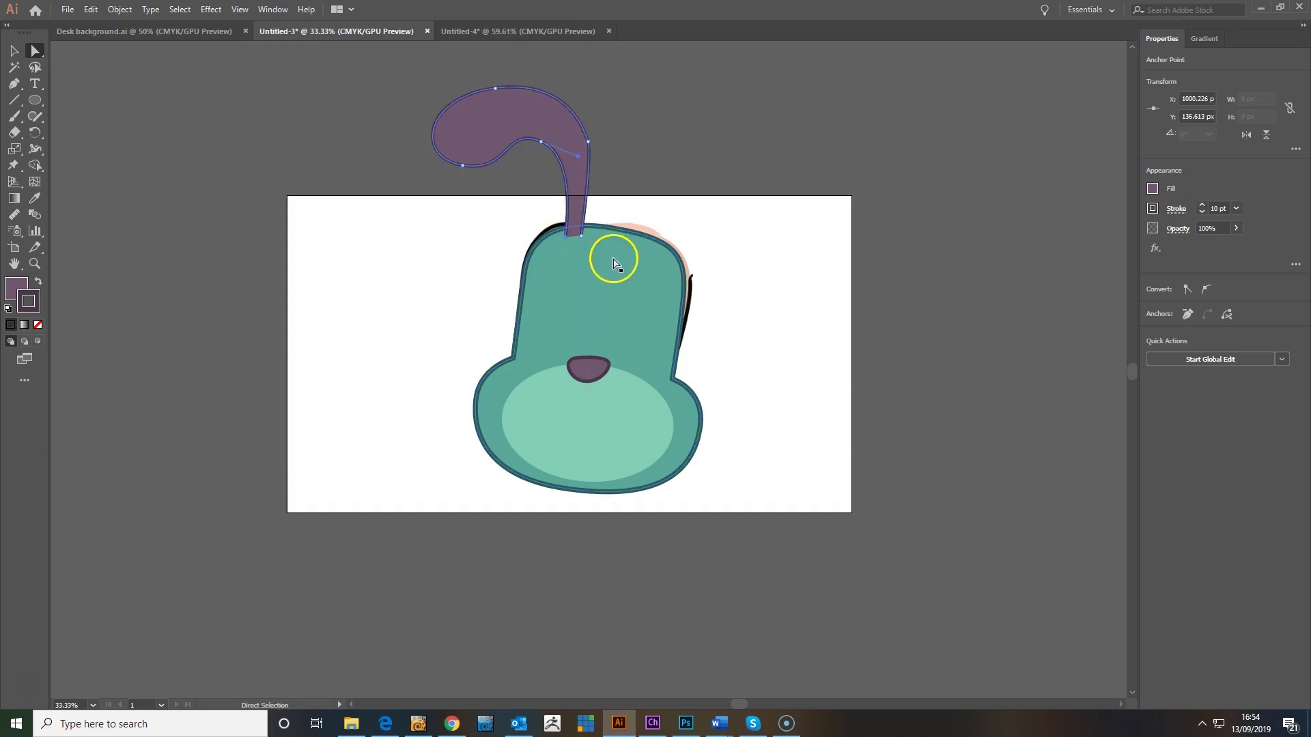
Smooth the ear's outline by adjusting its inner bend and upper anchor points and the outer bend's curve handle
left_click(539, 142)
left_click_drag(534, 144, 544, 140)
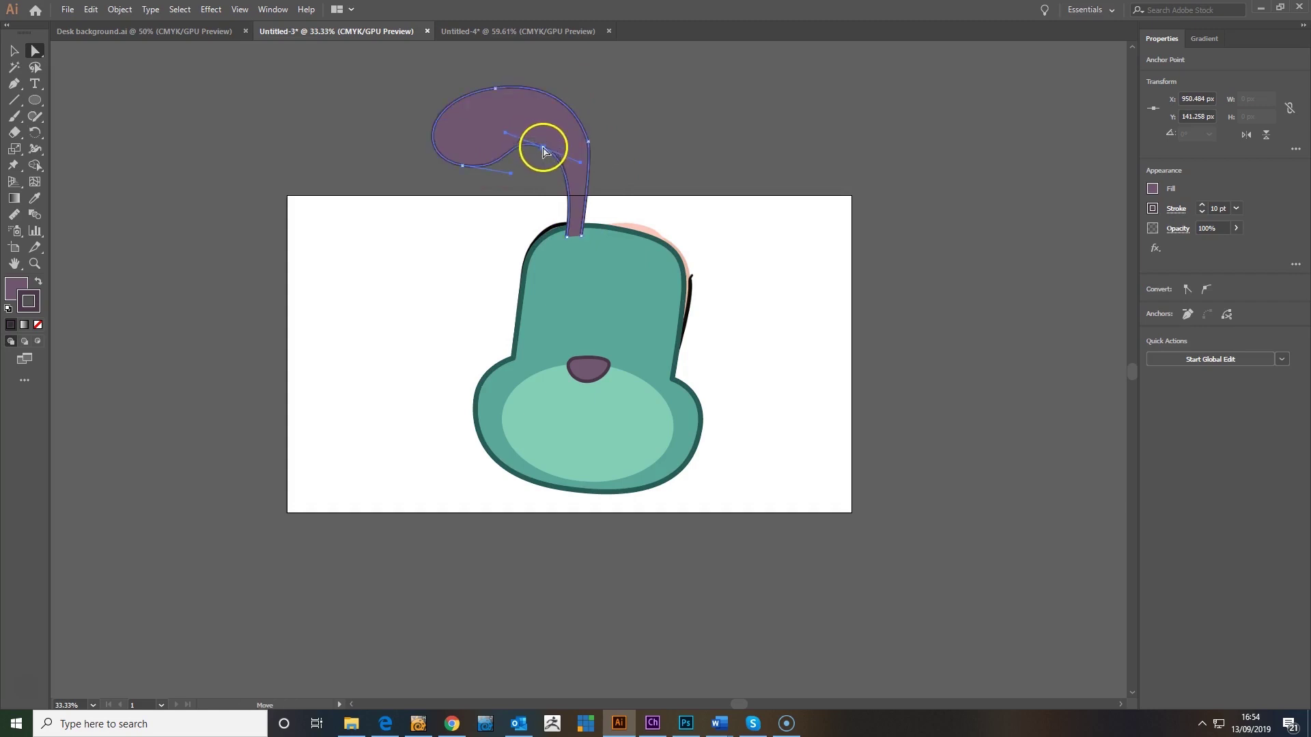
left_click(495, 89)
left_click_drag(495, 88, 501, 88)
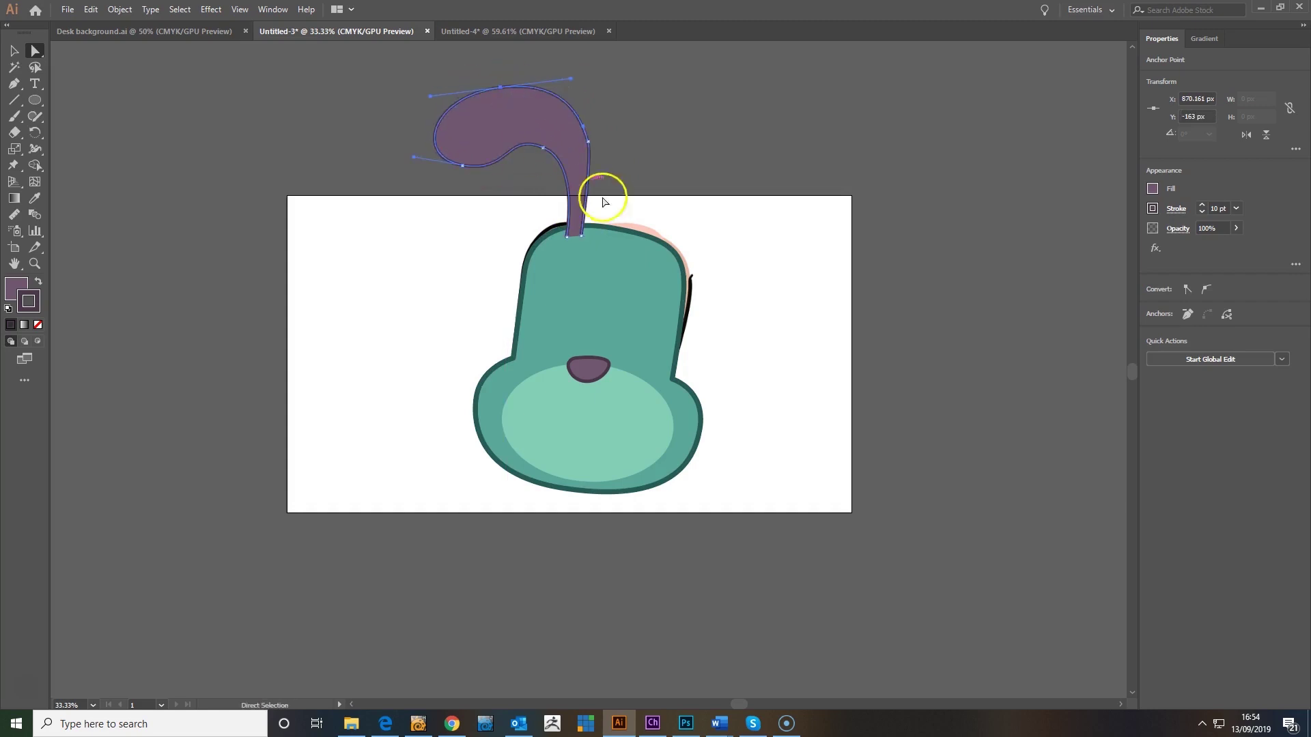
left_click(587, 141)
left_click_drag(598, 166, 595, 169)
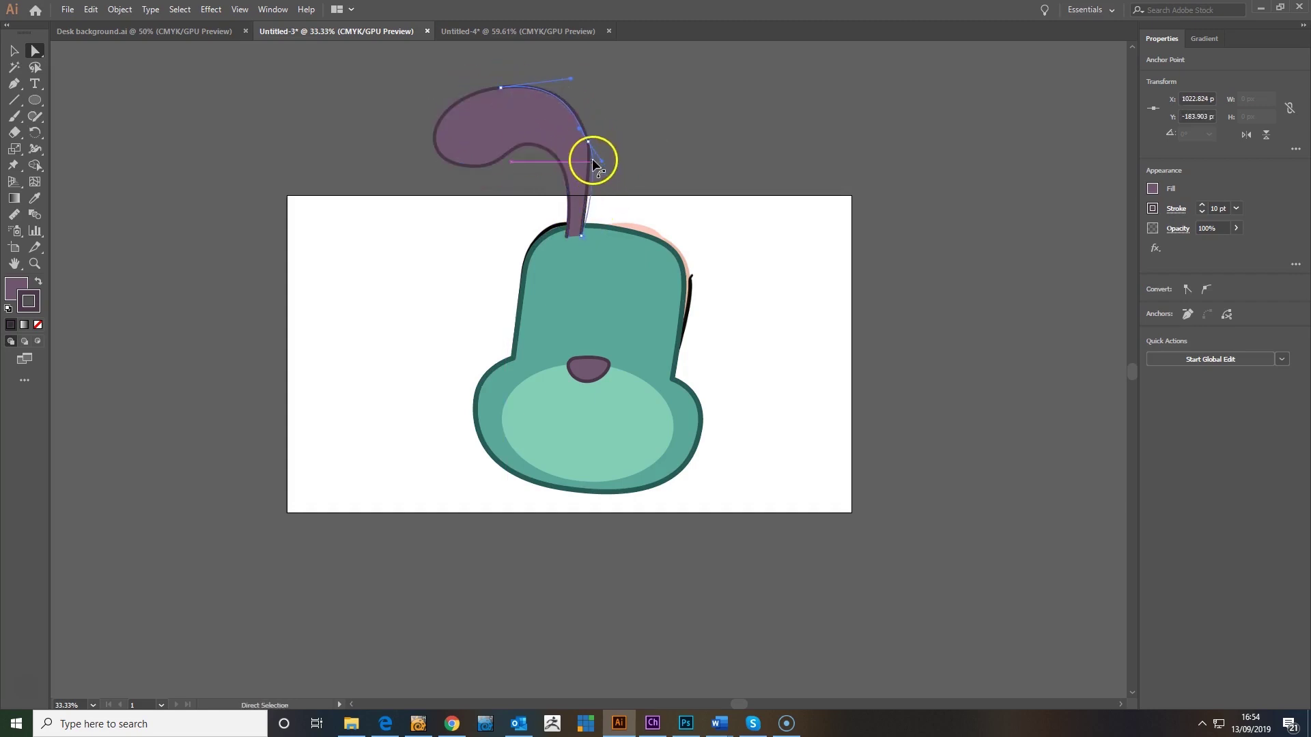
left_click(849, 219)
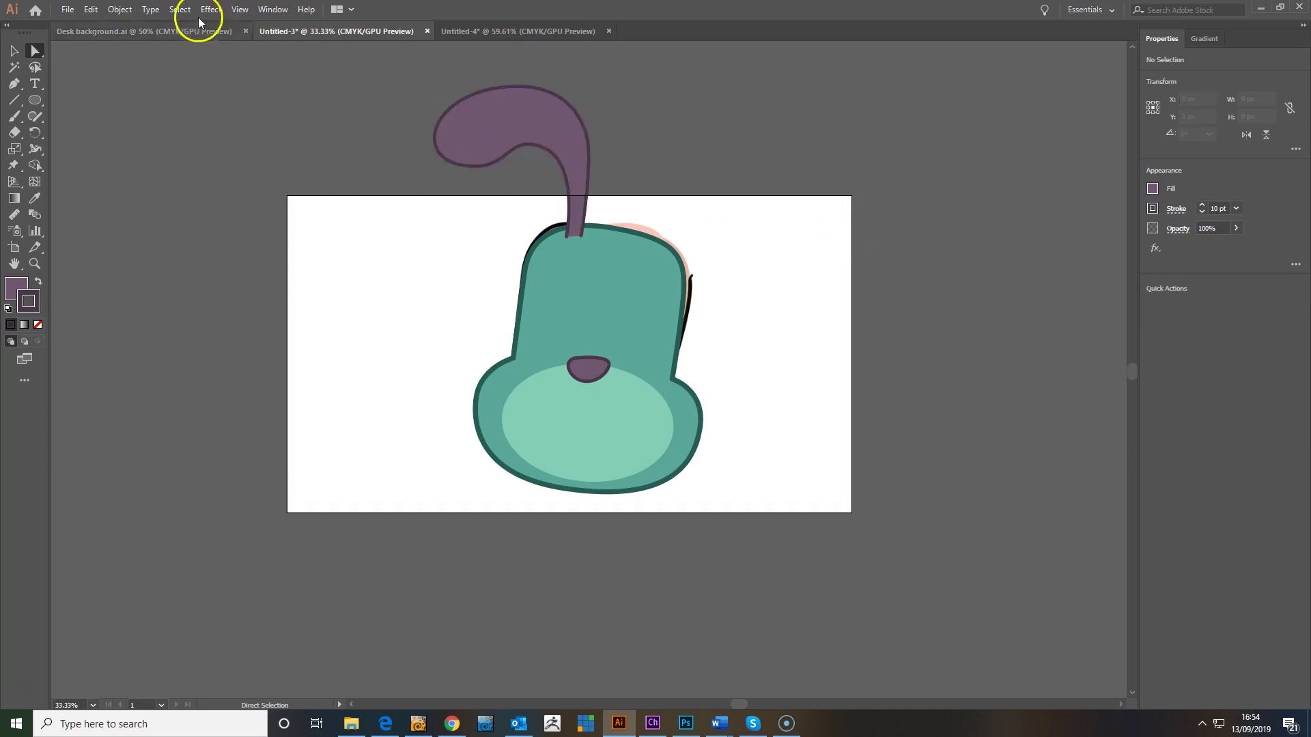
Scale the ear to about 525 × 512 px and add a copy beside it, tilted slightly clockwise
left_click(15, 52)
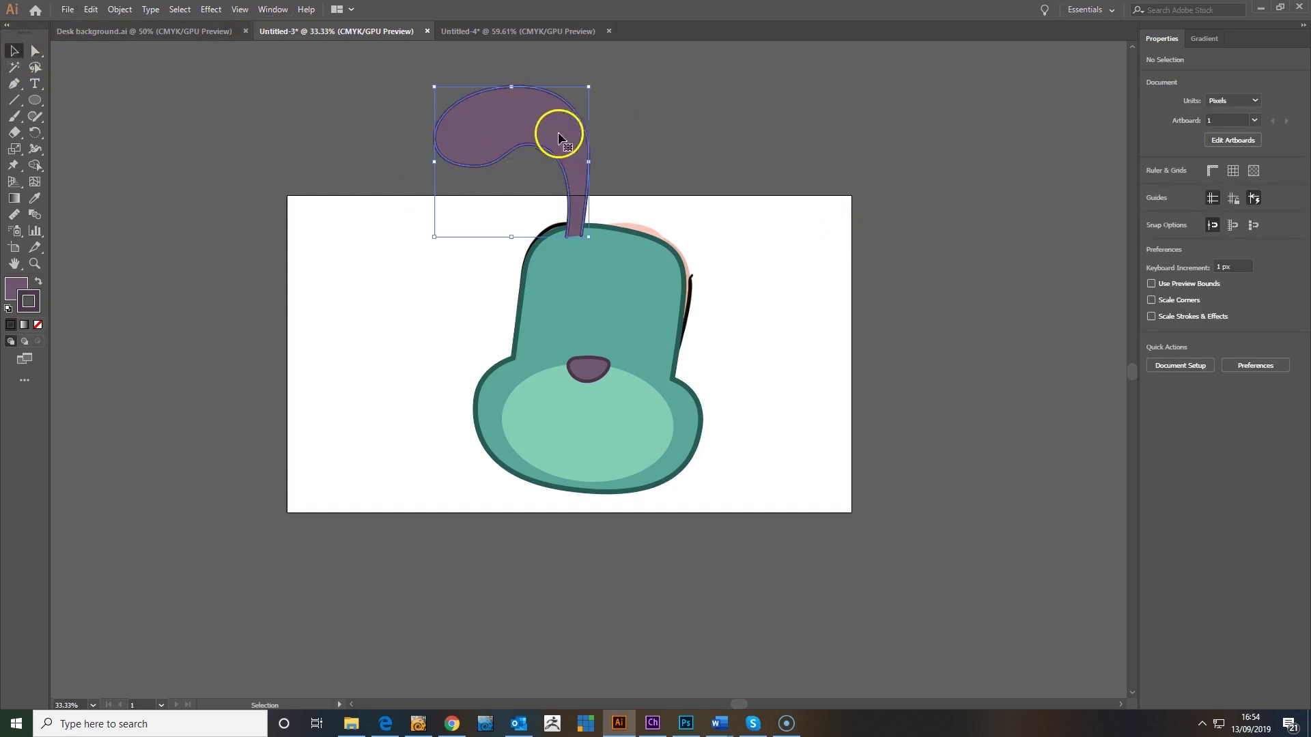
left_click_drag(435, 87, 461, 111)
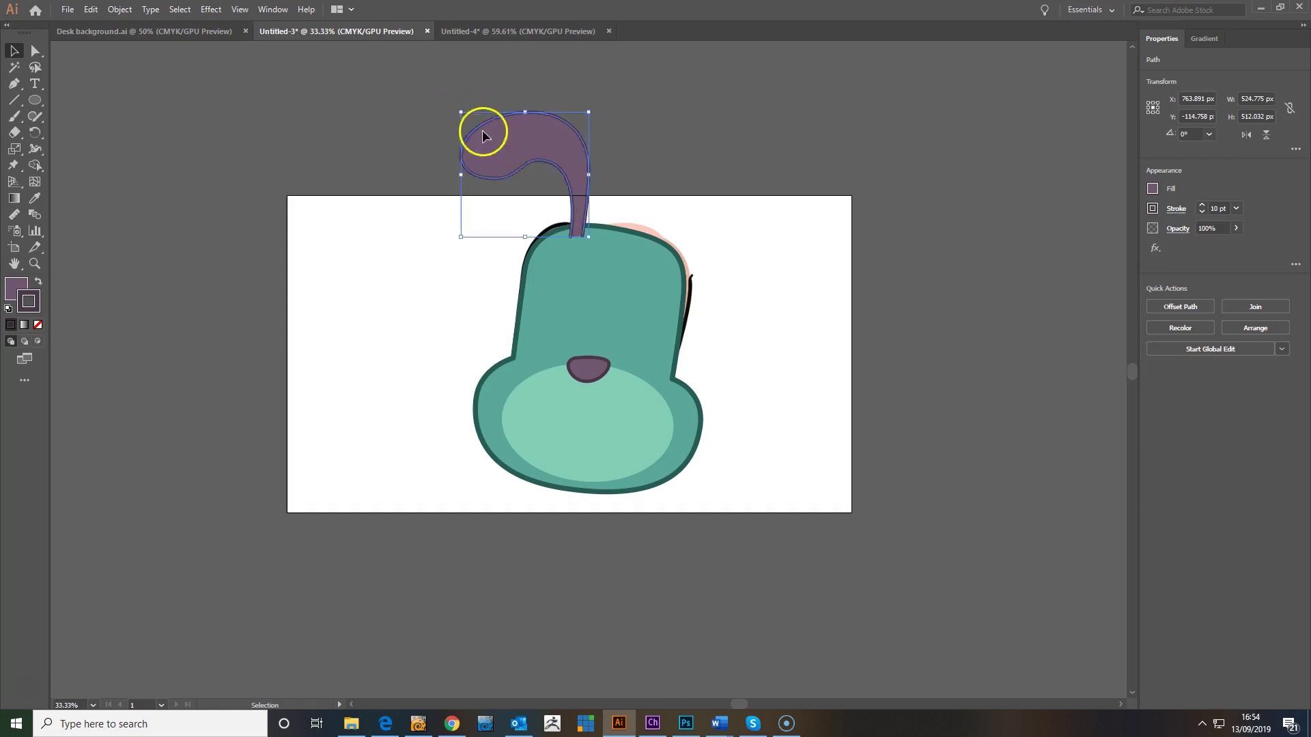
left_click_drag(582, 175, 657, 188)
mouse_move(671, 127)
left_mouse_down()
mouse_move(693, 121)
mouse_move(676, 125)
left_mouse_up()
left_click_drag(639, 166, 637, 140)
left_click(550, 228)
left_click(585, 211)
left_click_drag(595, 238, 647, 160)
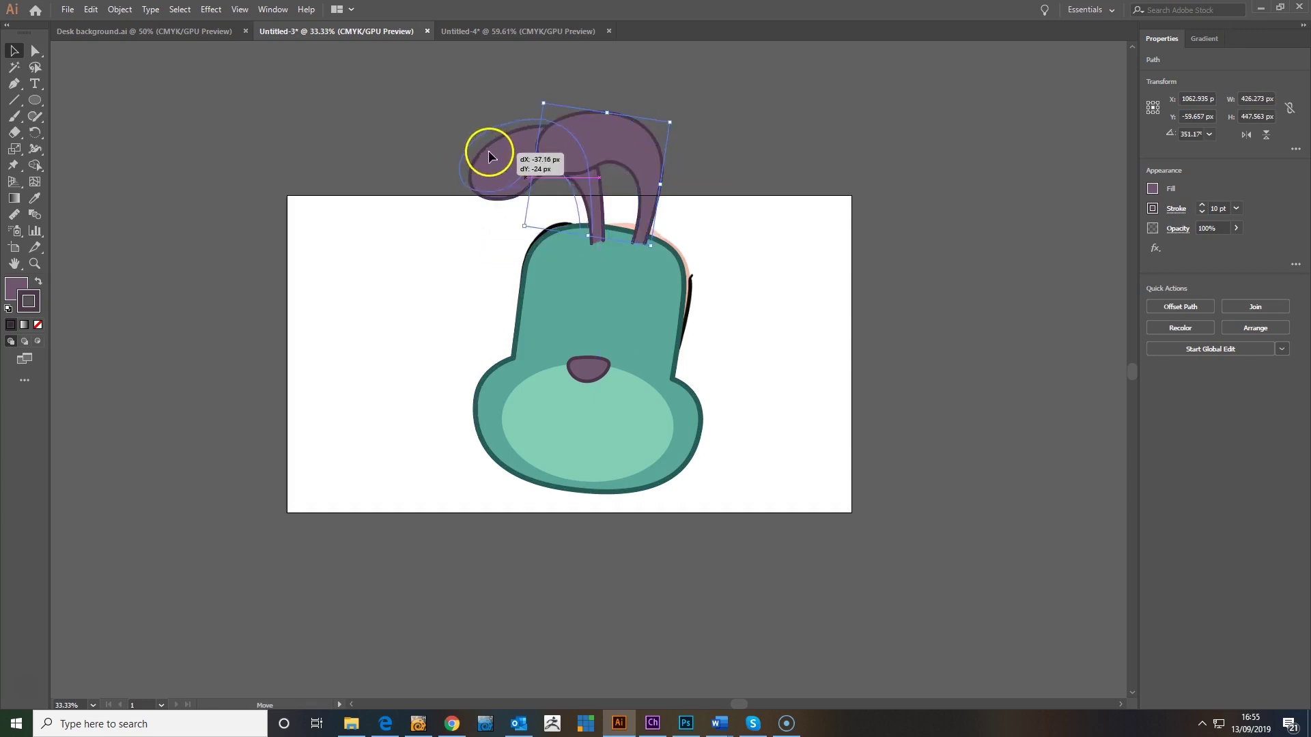
Reposition the two ears so their stems meet the head's top edge, undoing the last adjustment
left_click_drag(489, 152, 484, 151)
left_click_drag(644, 164, 654, 179)
key("ctrl+z")
Apply the head's teal fill and 16 pt dark outline to both ears with the Eyedropper
left_click(489, 161, "shift")
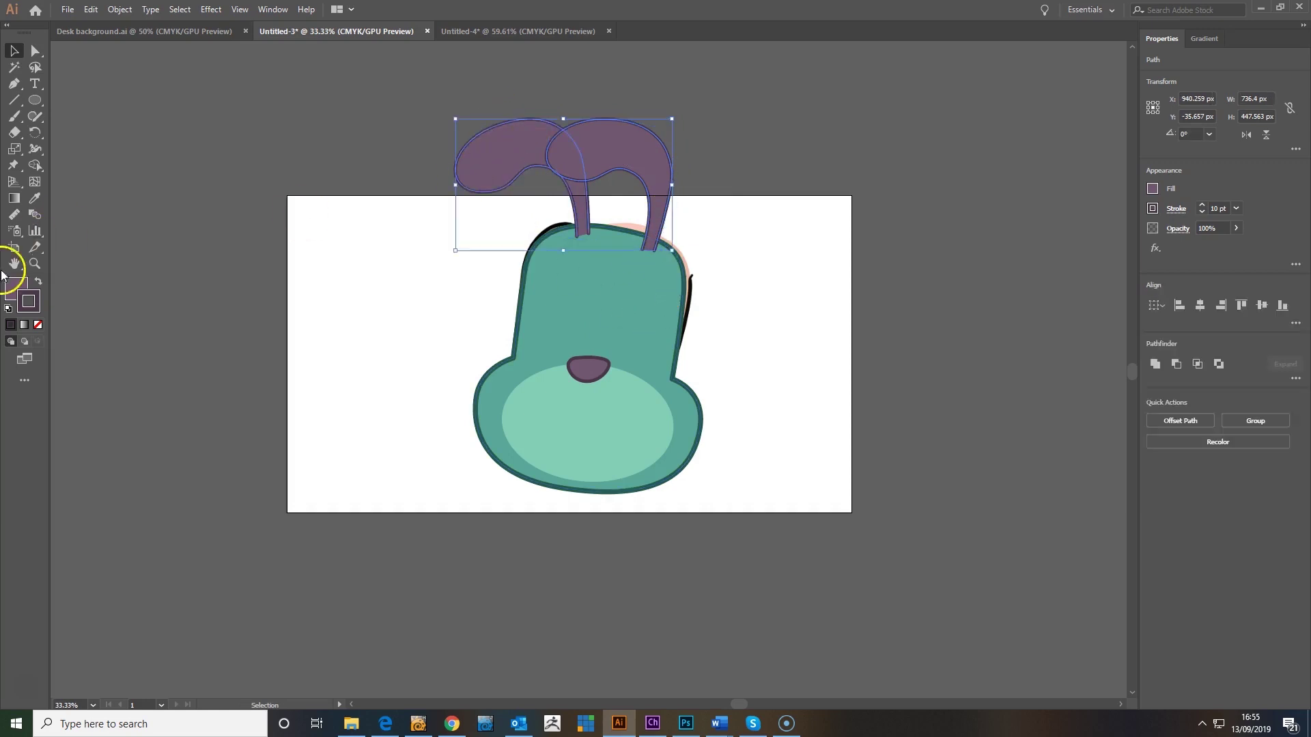
left_click(35, 198)
left_click(567, 228)
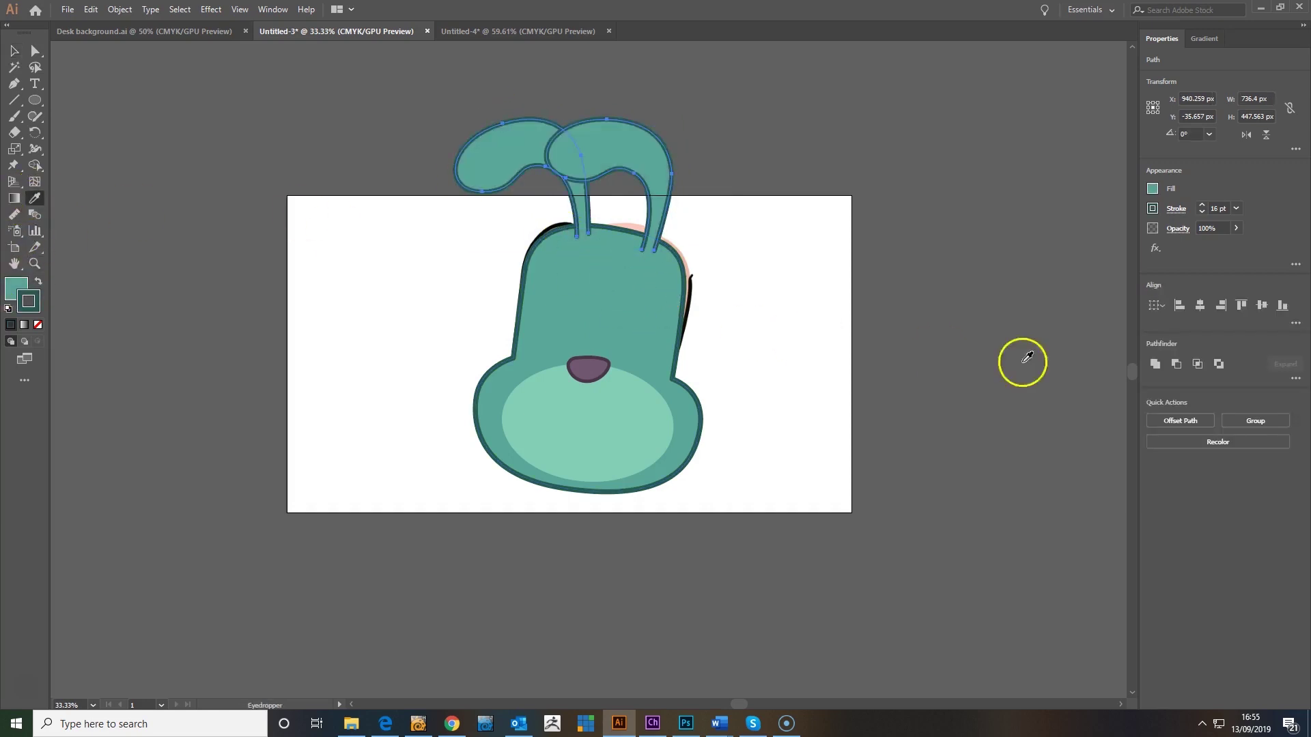
Move the back ear slightly up and left and scale it to about 412 × 362 px
left_click(14, 51)
left_click(416, 142)
left_click_drag(511, 155, 507, 150)
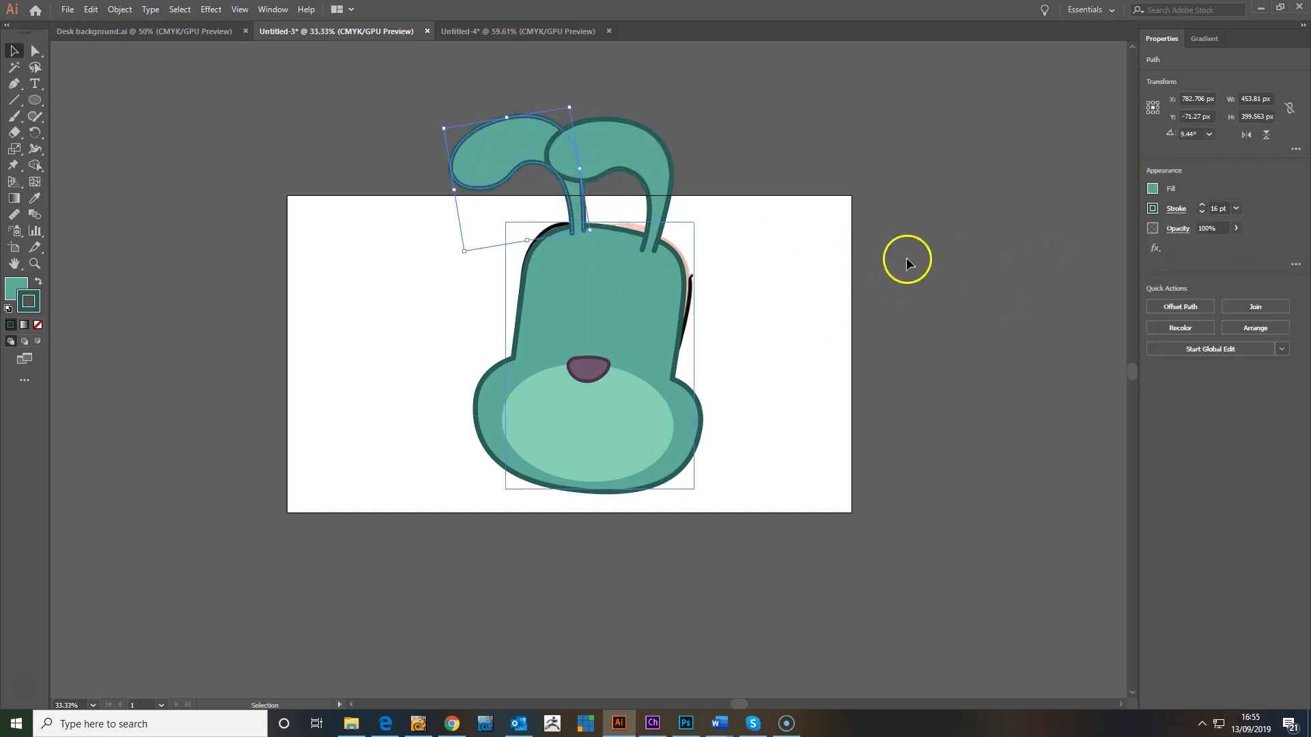
left_click(632, 160, "shift")
left_click(494, 161)
left_click(392, 291)
left_click(484, 158)
left_click_drag(445, 130, 456, 140)
left_click(323, 277)
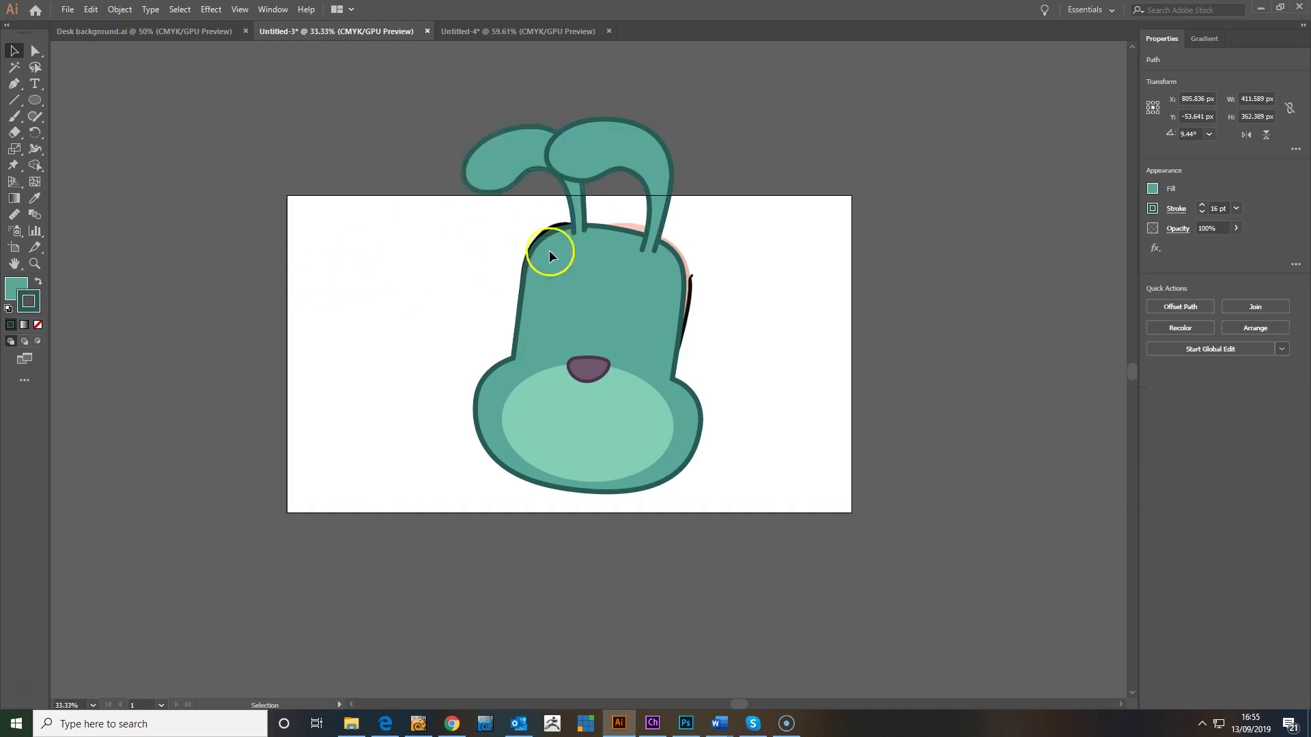
Enlarge the back ear slightly and give both ears a slightly darker teal fill
left_click(516, 151)
left_click_drag(461, 138, 451, 135)
left_click(617, 152, "shift")
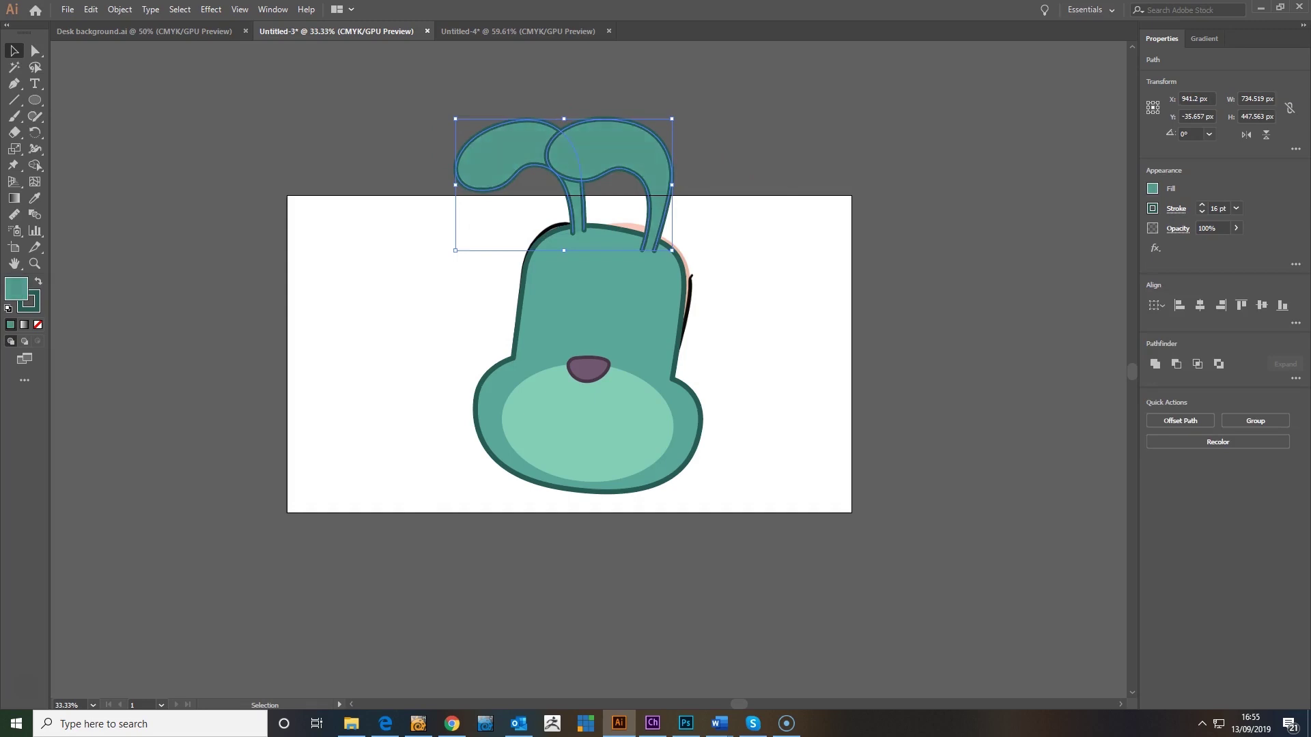
Copy the front ear and paste it as pixels into Nick.psd in Photoshop, above the + right eyebrow group
left_click(669, 143)
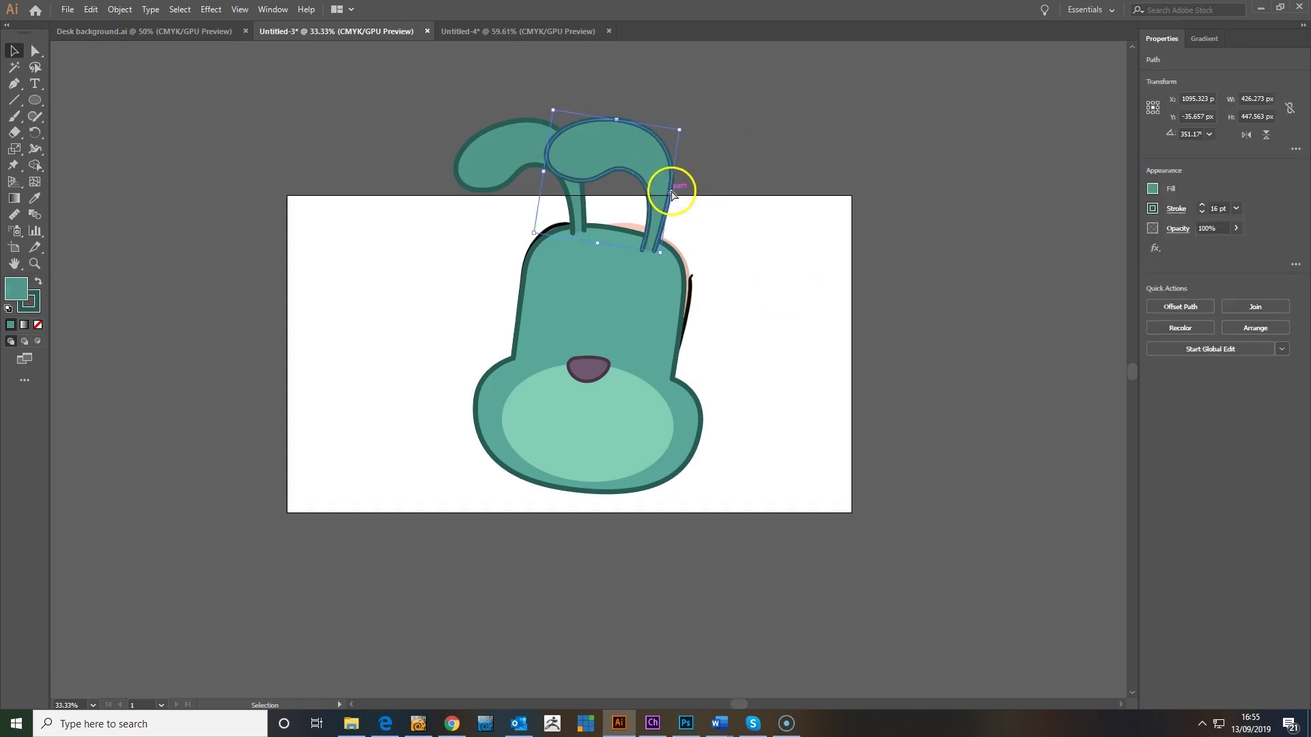
left_click(687, 718)
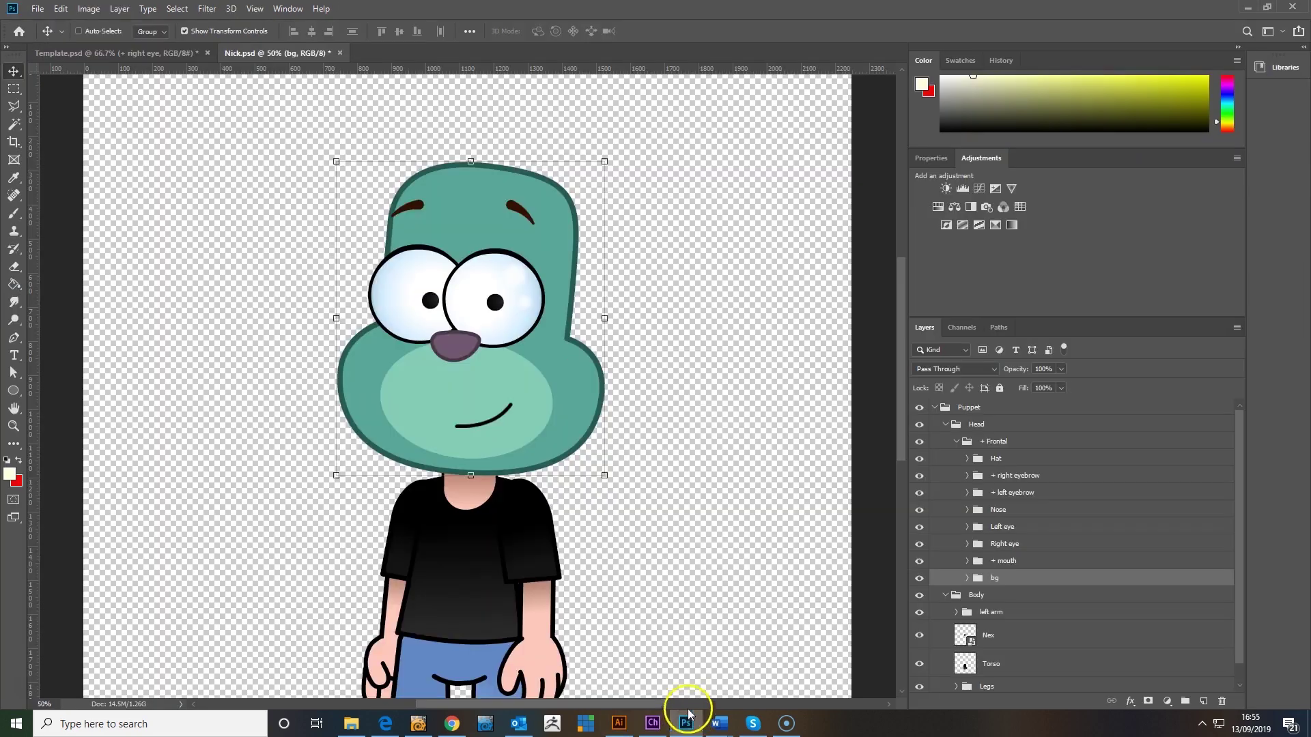
left_click(1037, 476)
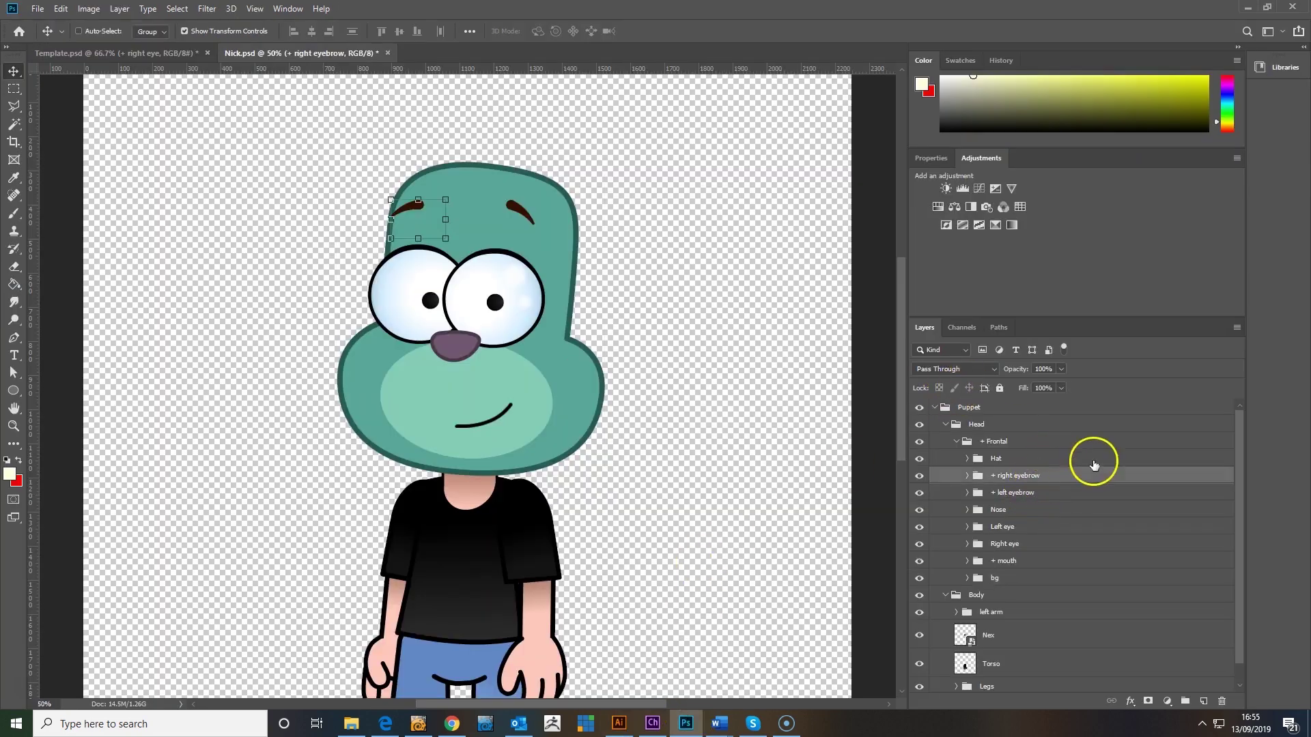
key("ctrl+v")
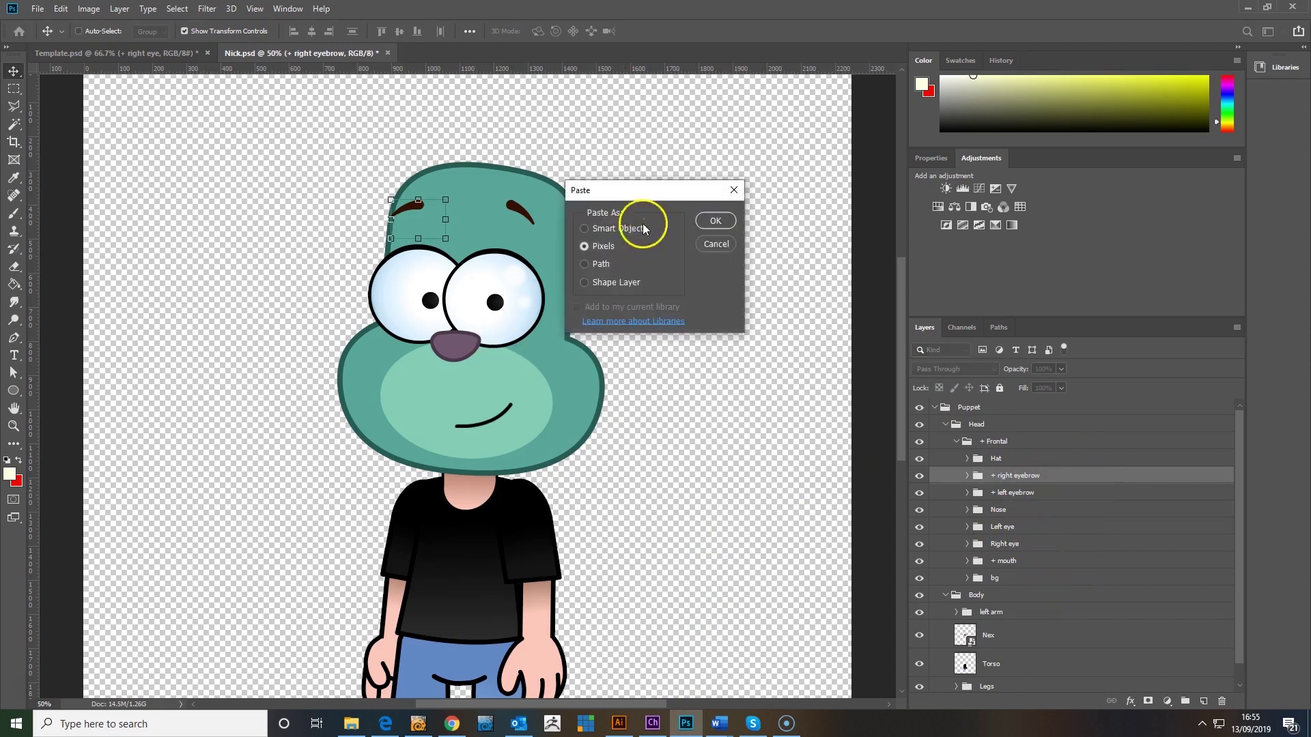
left_click(714, 216)
Place the pasted ear on the right side of the head's top and name its layer Left ear
left_click_drag(514, 430, 546, 128)
scroll(571, 211, "up", 3)
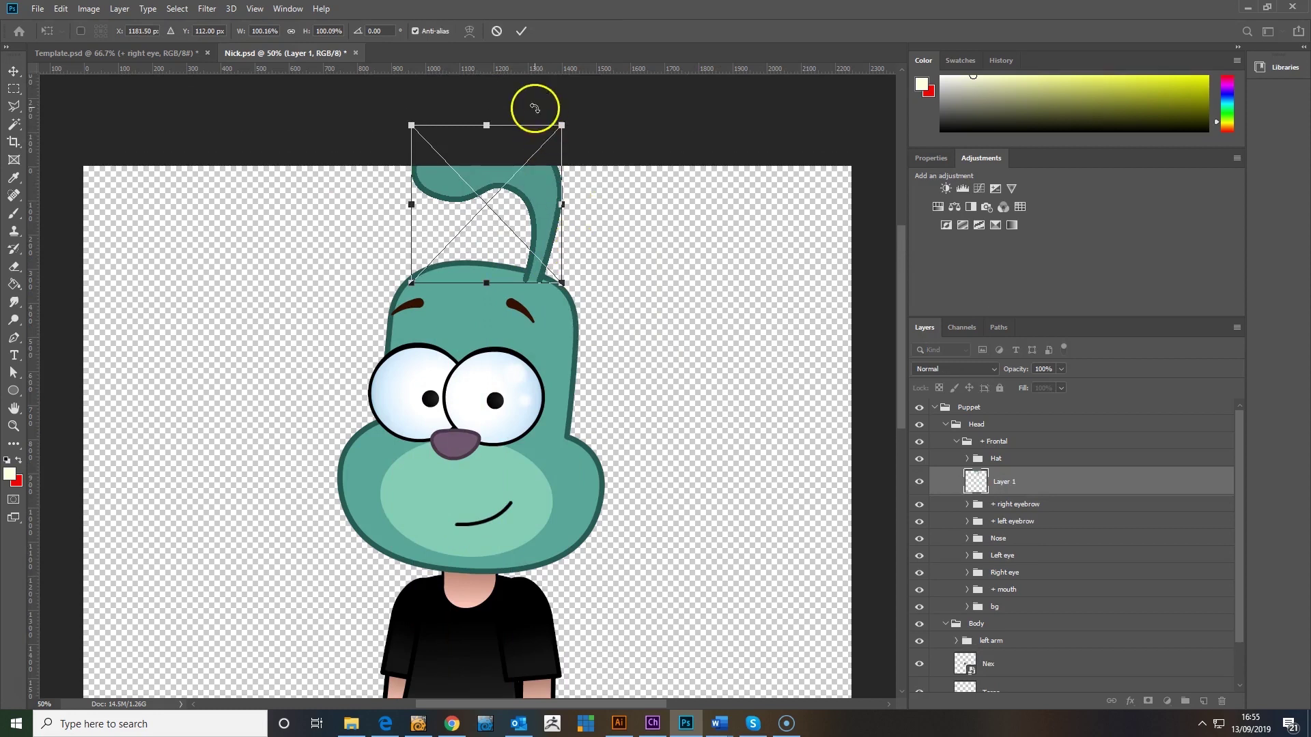
left_click(521, 30)
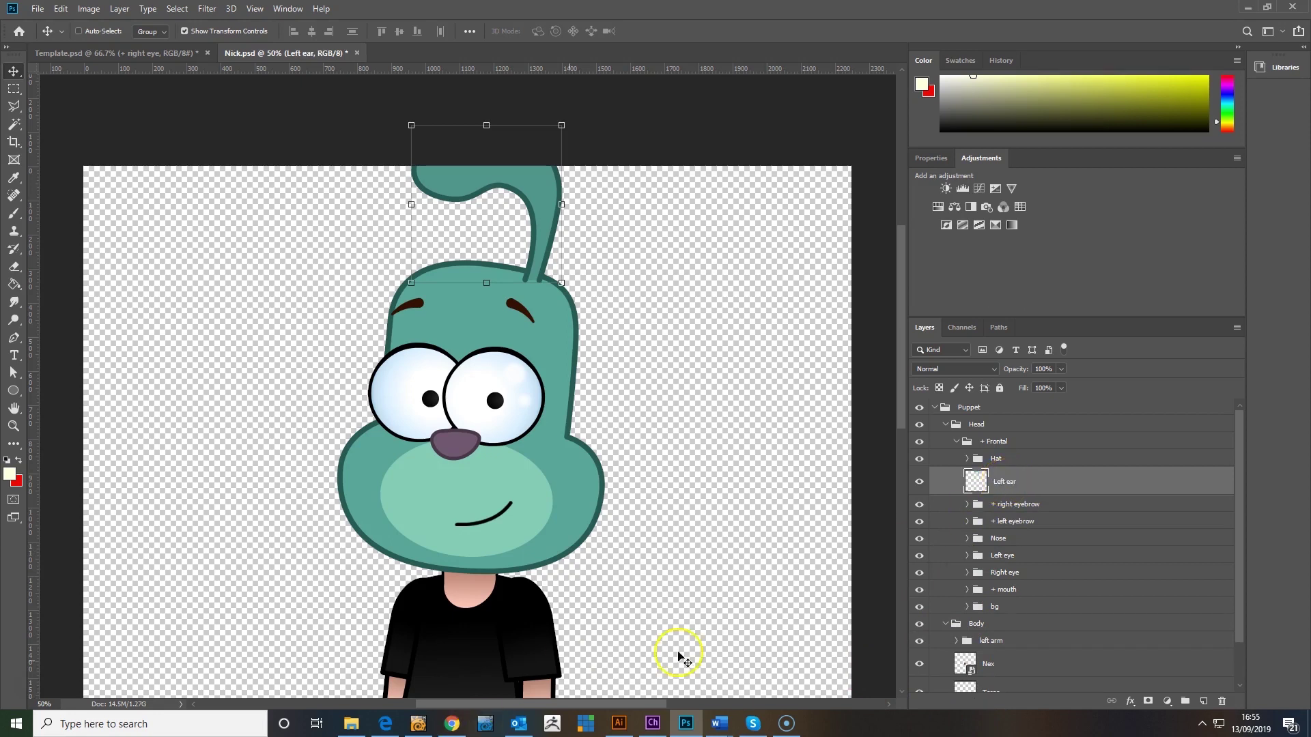
mouse_move(625, 727)
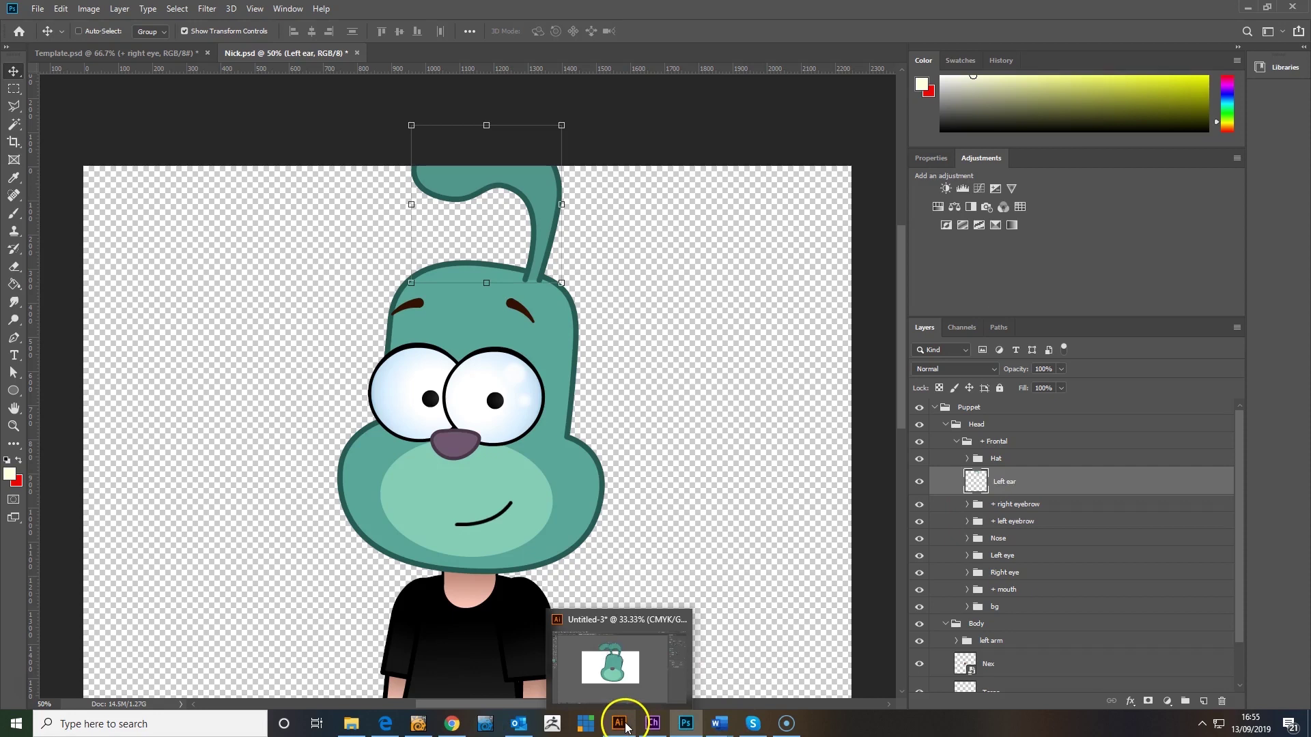
Duplicate the Left ear layer as Right ear, placed further left on the head at about 93% width and 96% height
left_click_drag(1028, 479, 1026, 466, "alt")
left_click_drag(476, 184, 391, 188)
left_click_drag(463, 258, 454, 225)
left_click_drag(324, 124, 336, 132)
left_click_drag(454, 182, 452, 173)
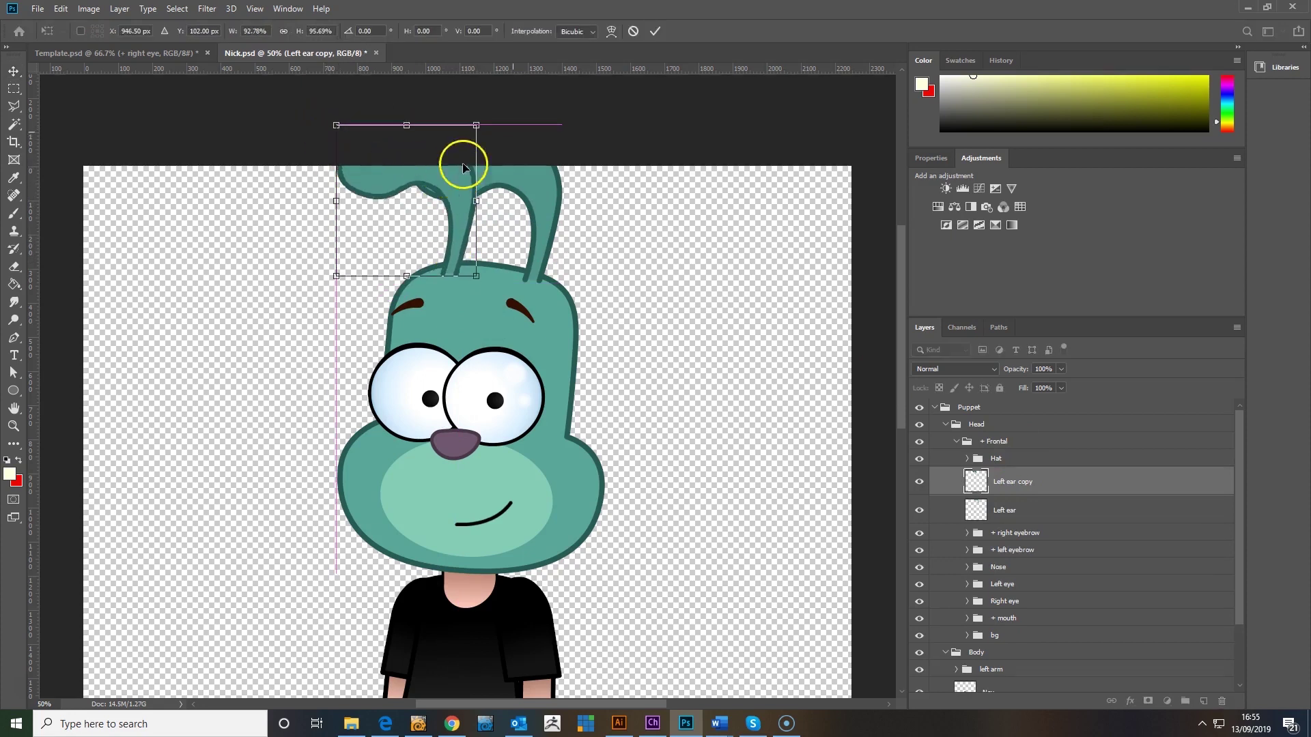
left_click(654, 31)
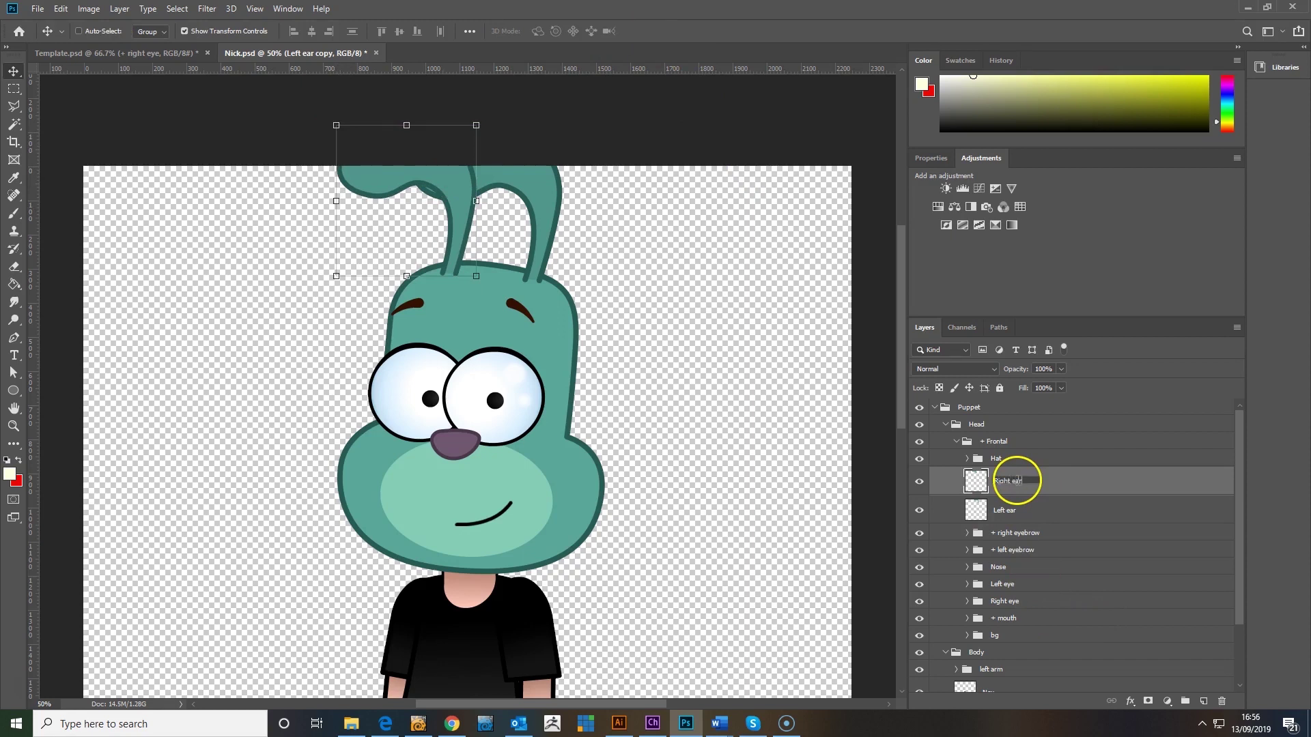
Move the Left ear layer above the Right ear layer and tilt that ear slightly clockwise
left_click_drag(1015, 513, 1050, 480)
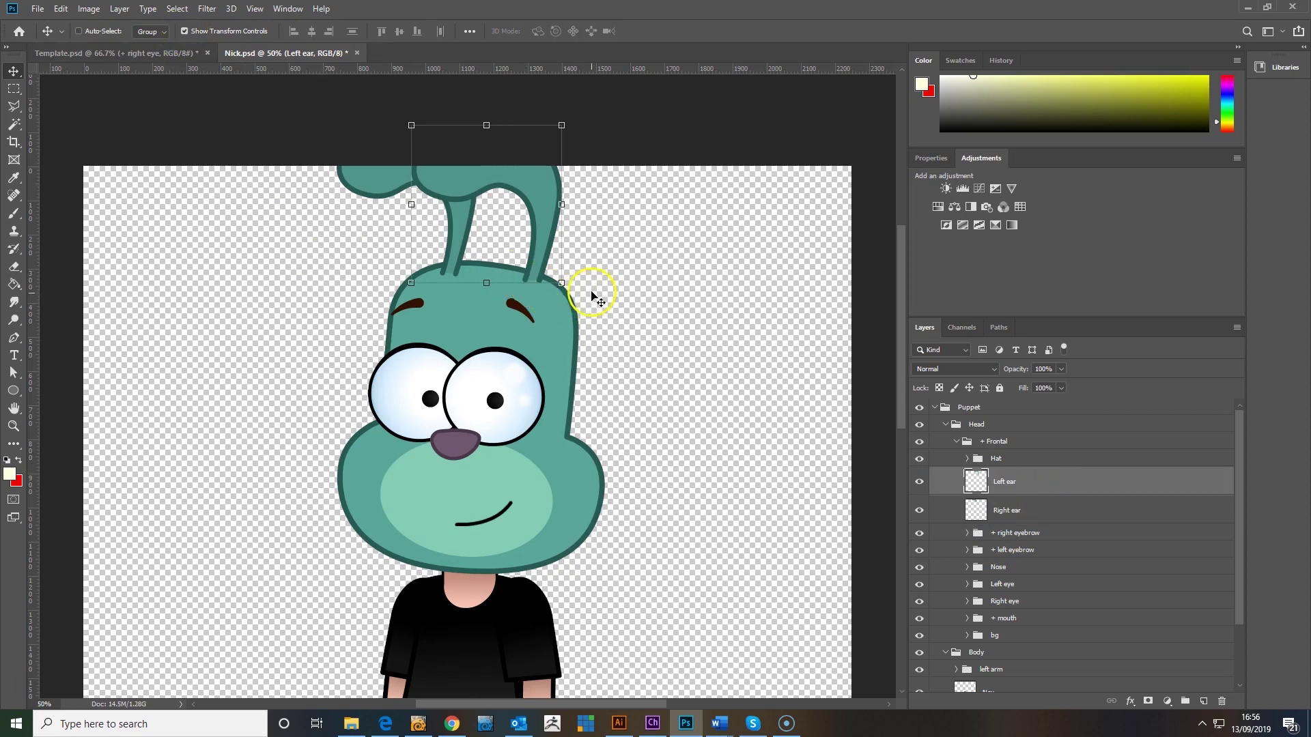
mouse_move(578, 290)
left_mouse_down()
mouse_move(585, 263)
mouse_move(565, 284)
left_mouse_up()
left_click(653, 32)
Rotate the Right ear by about -14.7° and nudge the Left ear slightly left and up
left_click(1016, 506)
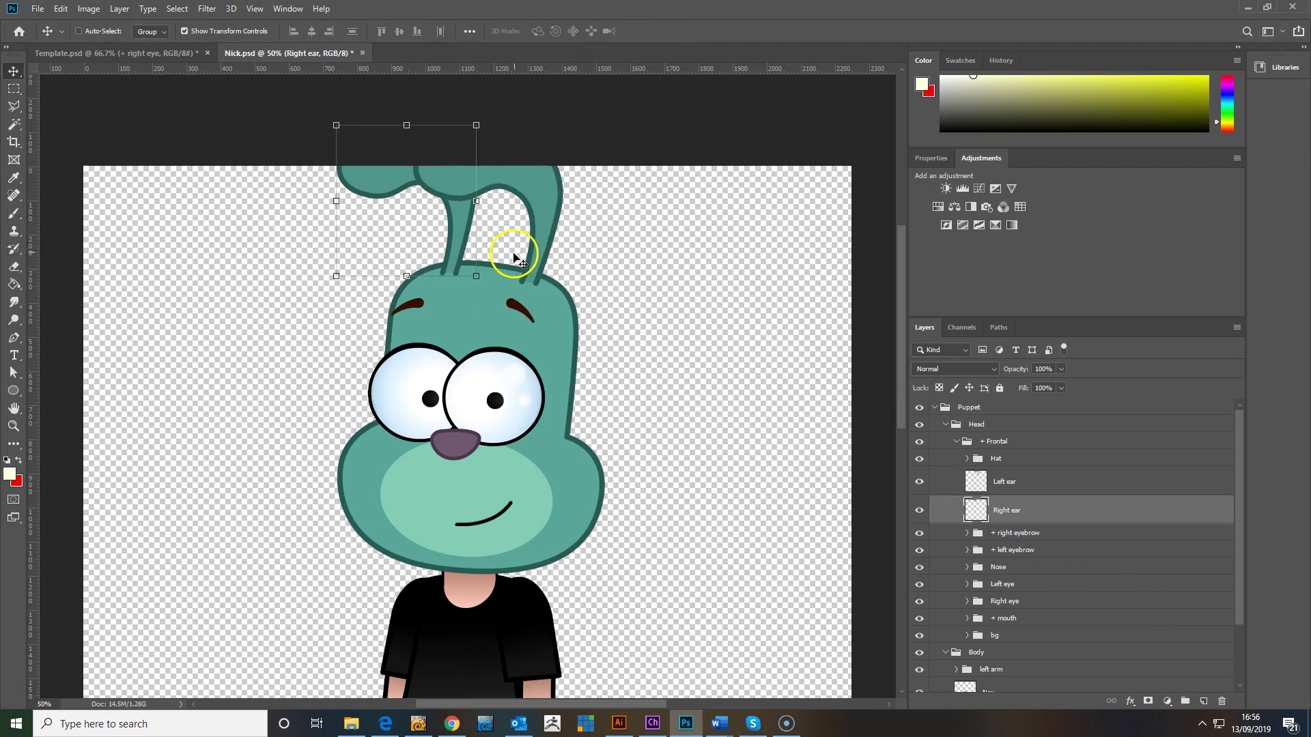
left_click_drag(478, 286, 461, 252)
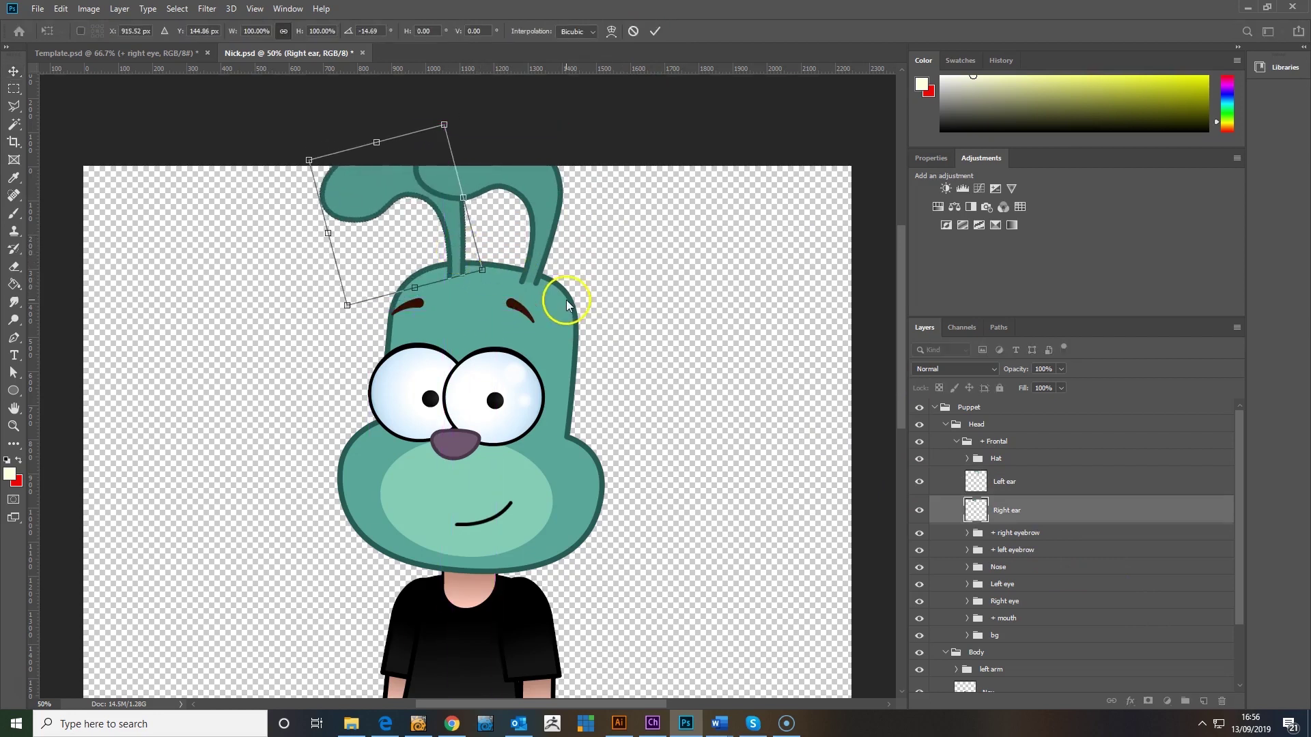
left_click(1027, 481)
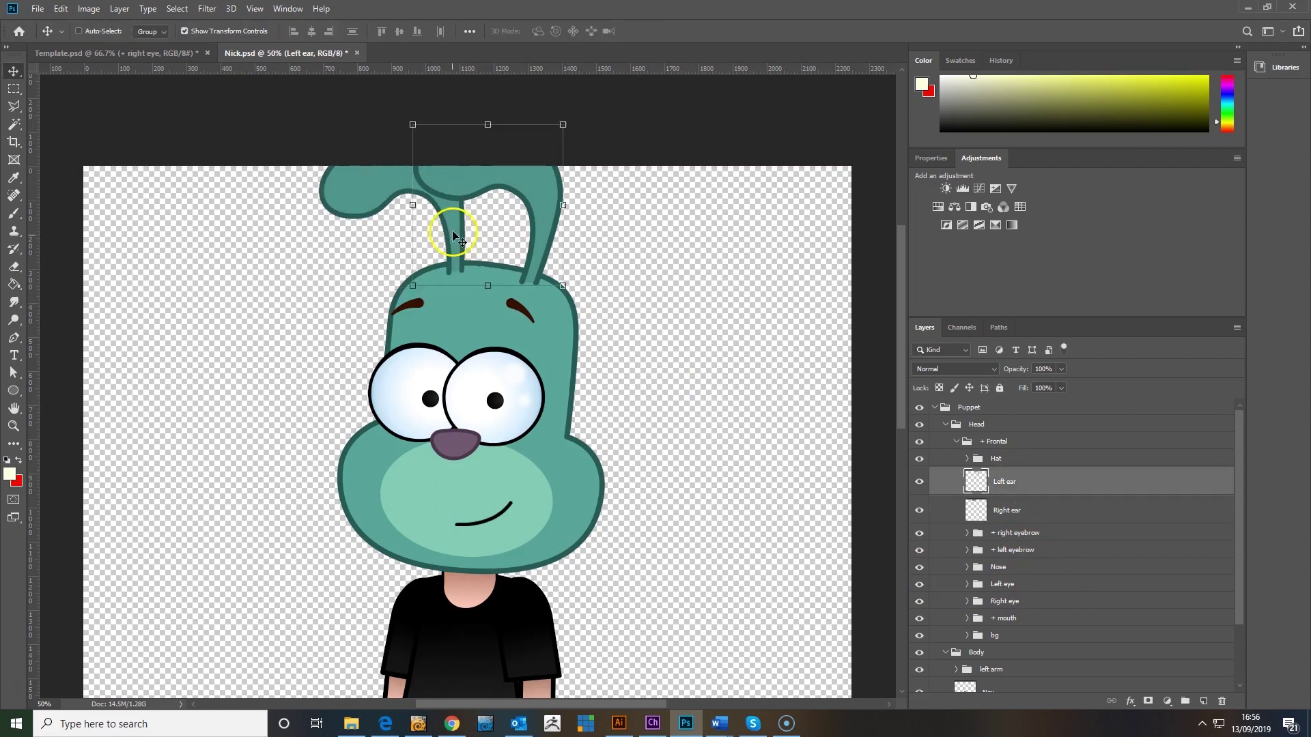
left_click_drag(543, 229, 531, 224)
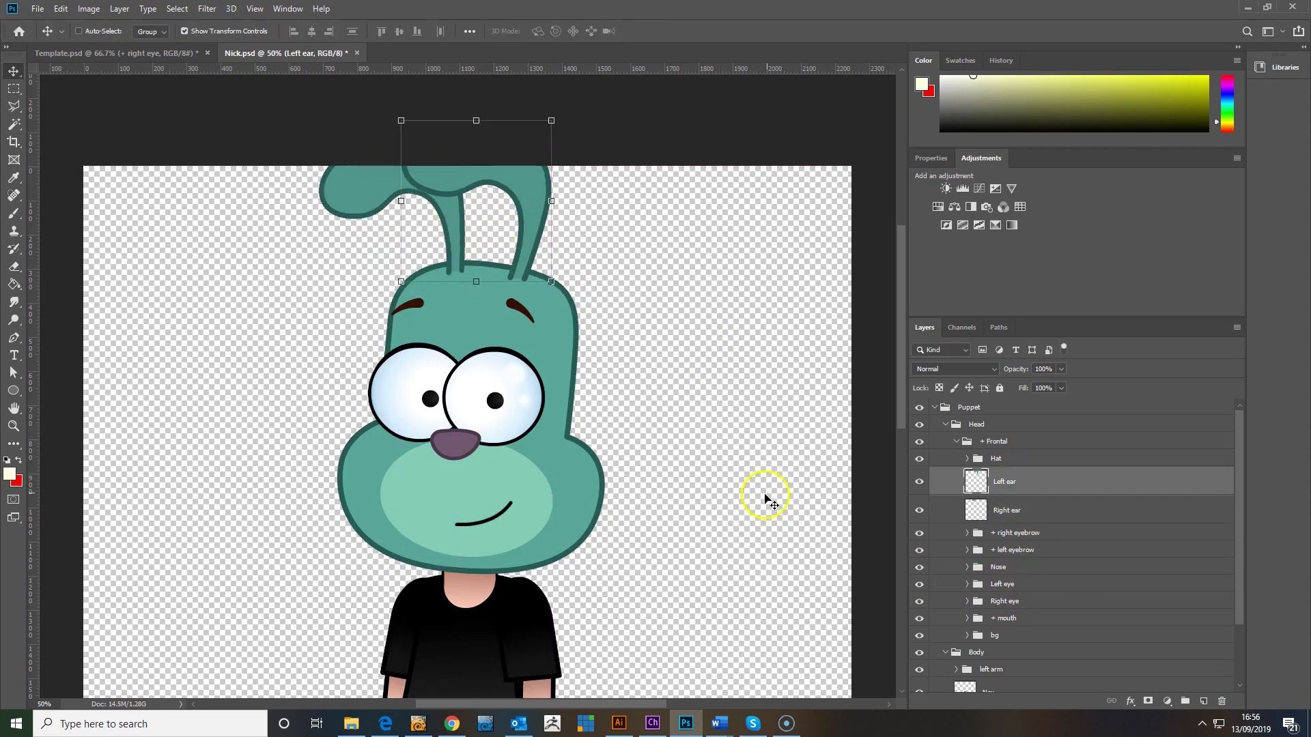
Rasterize the Default0035 layer in the + right eyebrow group
scroll(766, 501, "down", 3)
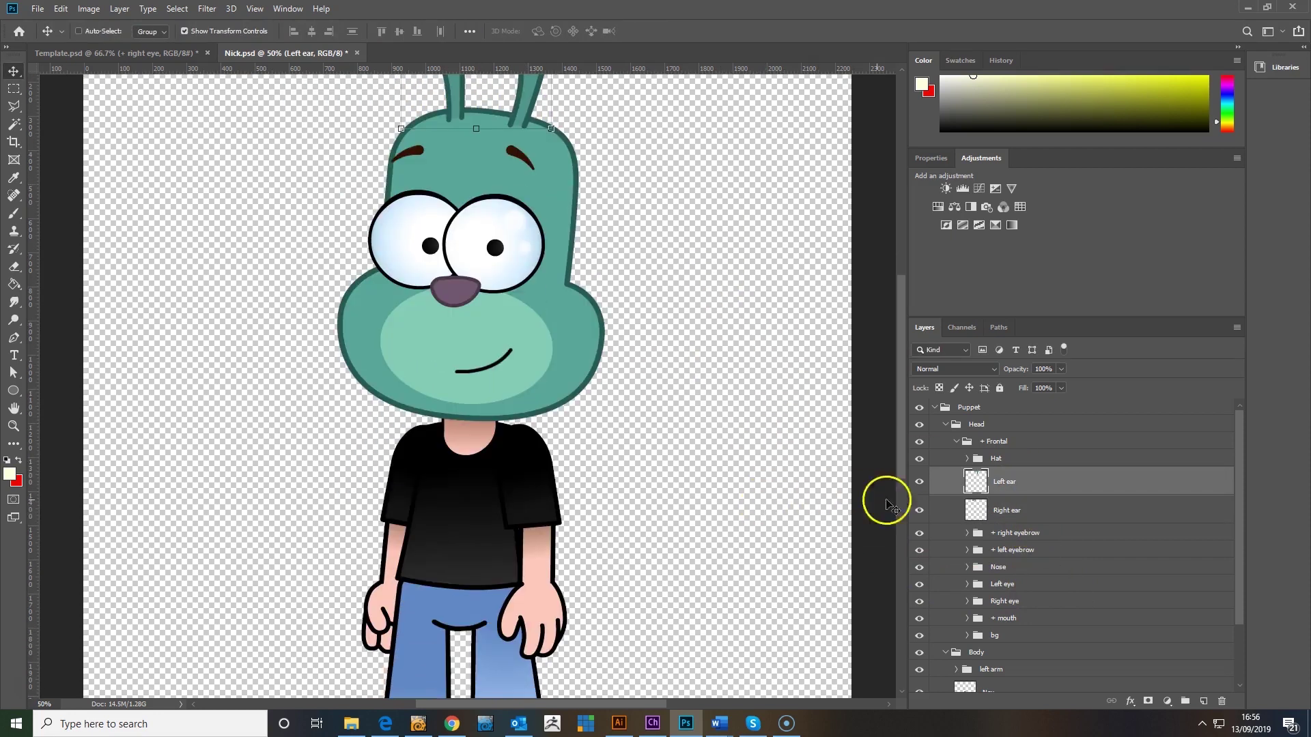
left_click(968, 533)
left_click(979, 592)
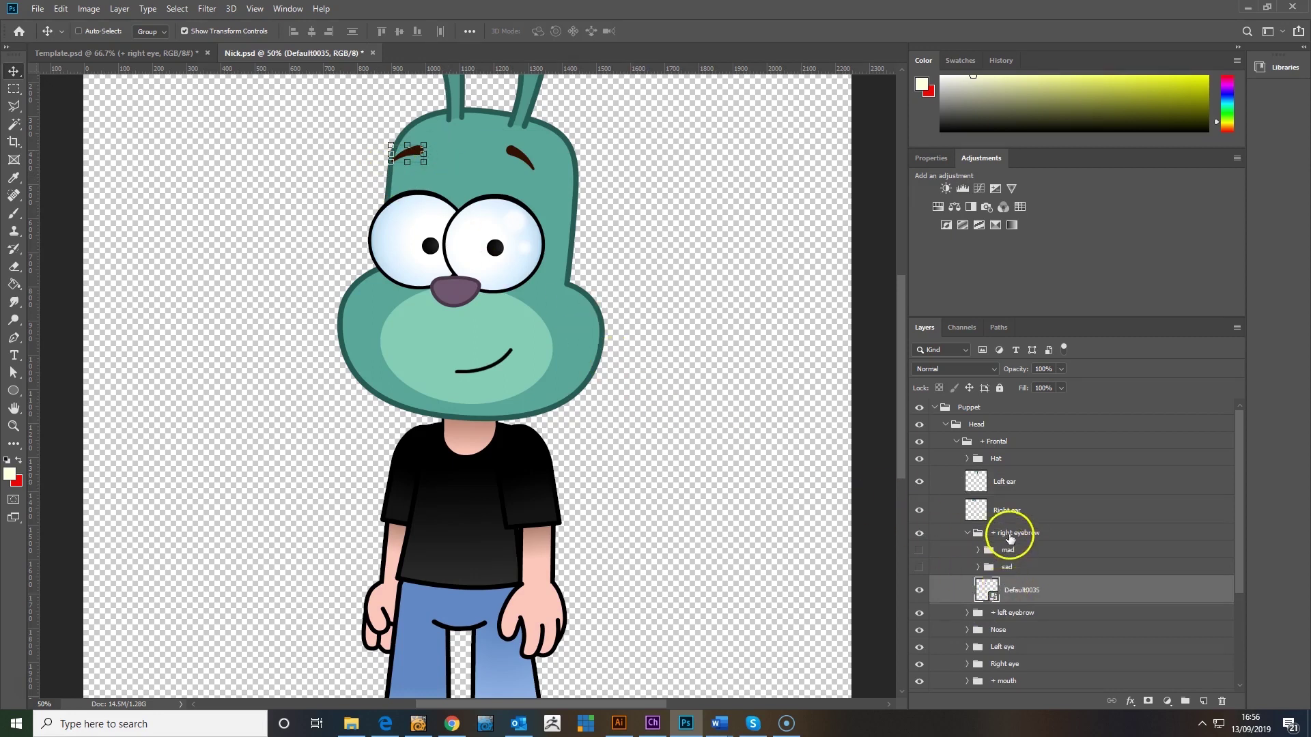
left_click(968, 533)
left_click(989, 591)
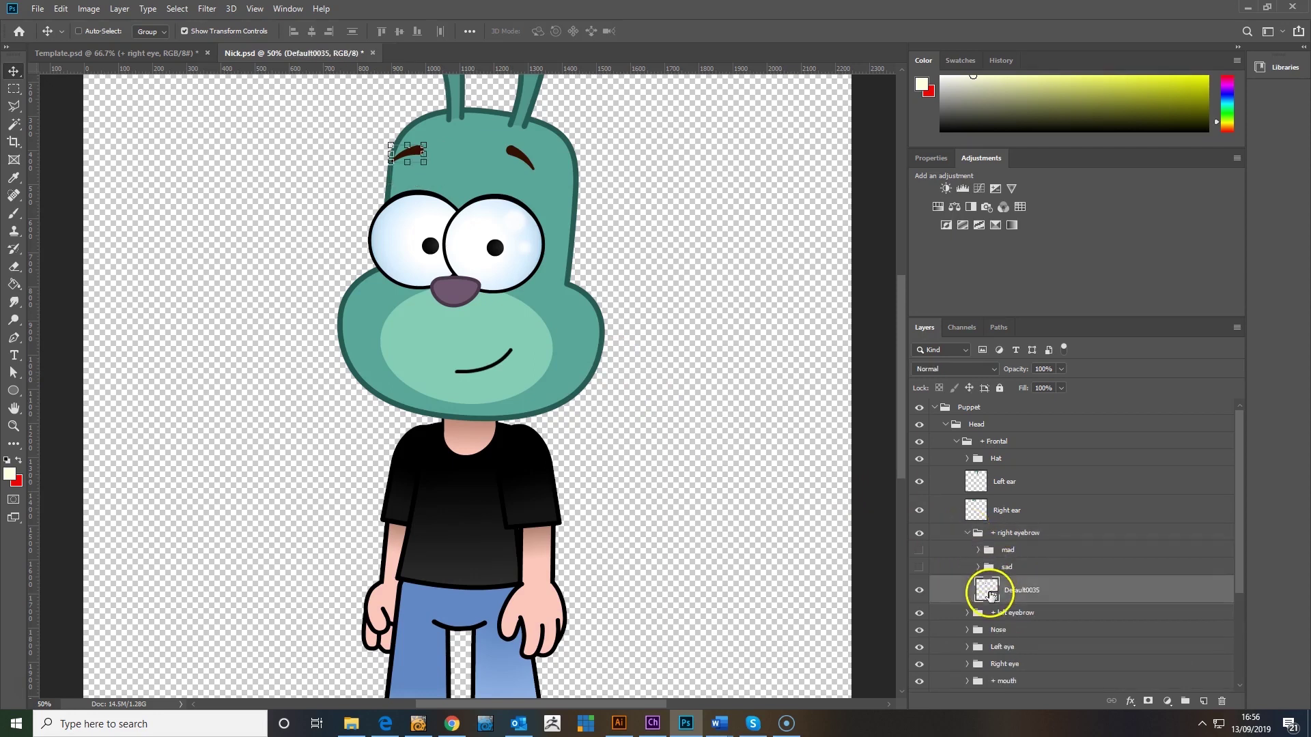
right_click(989, 591)
left_click(1055, 617)
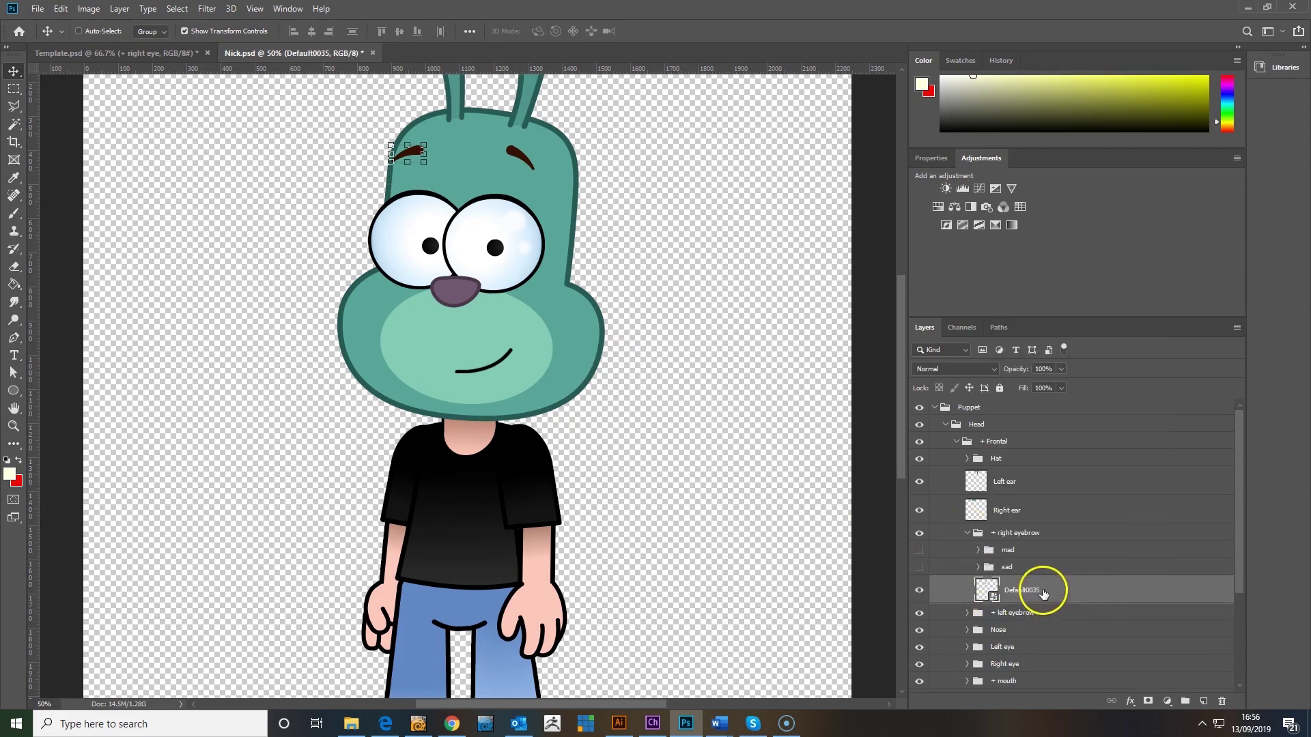
right_click(1044, 590)
left_click(1079, 249)
left_click(1026, 572)
left_click(1026, 595)
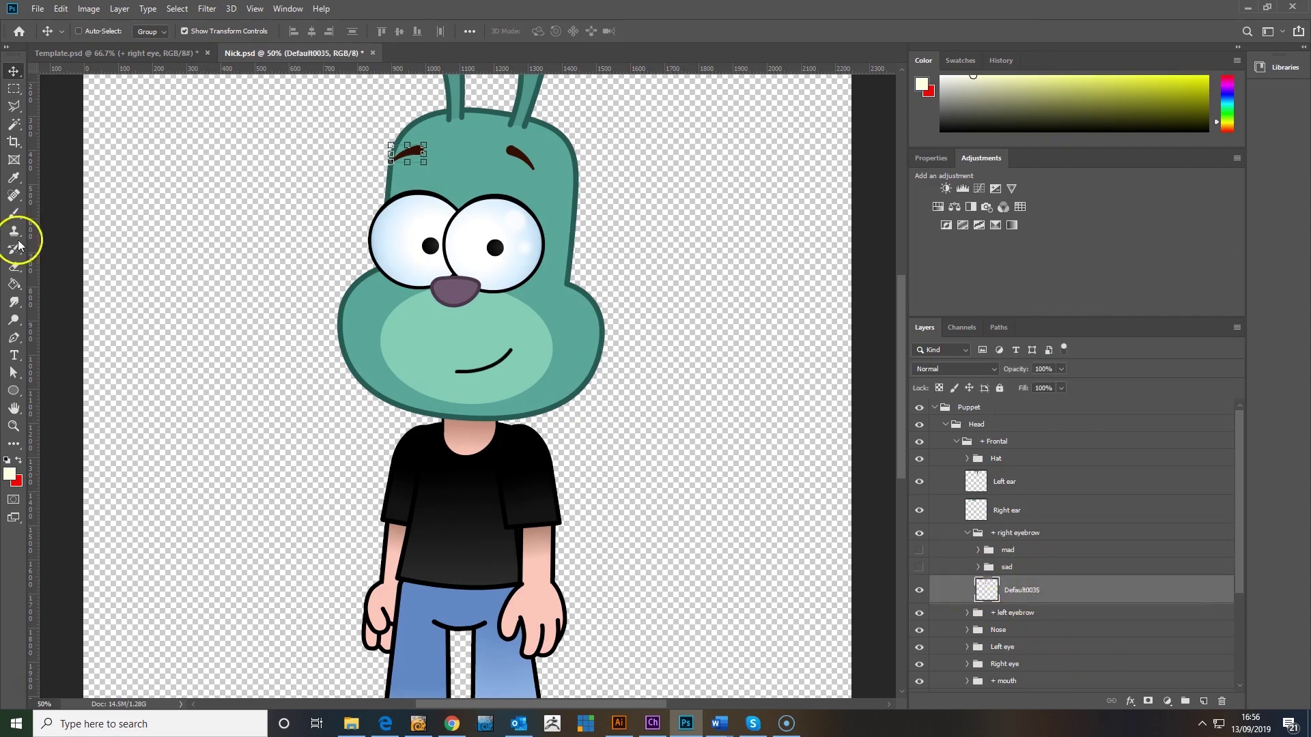
Try to fill the default right eyebrow with the purple sampled from the nose, using the Paint Bucket
left_click(11, 475)
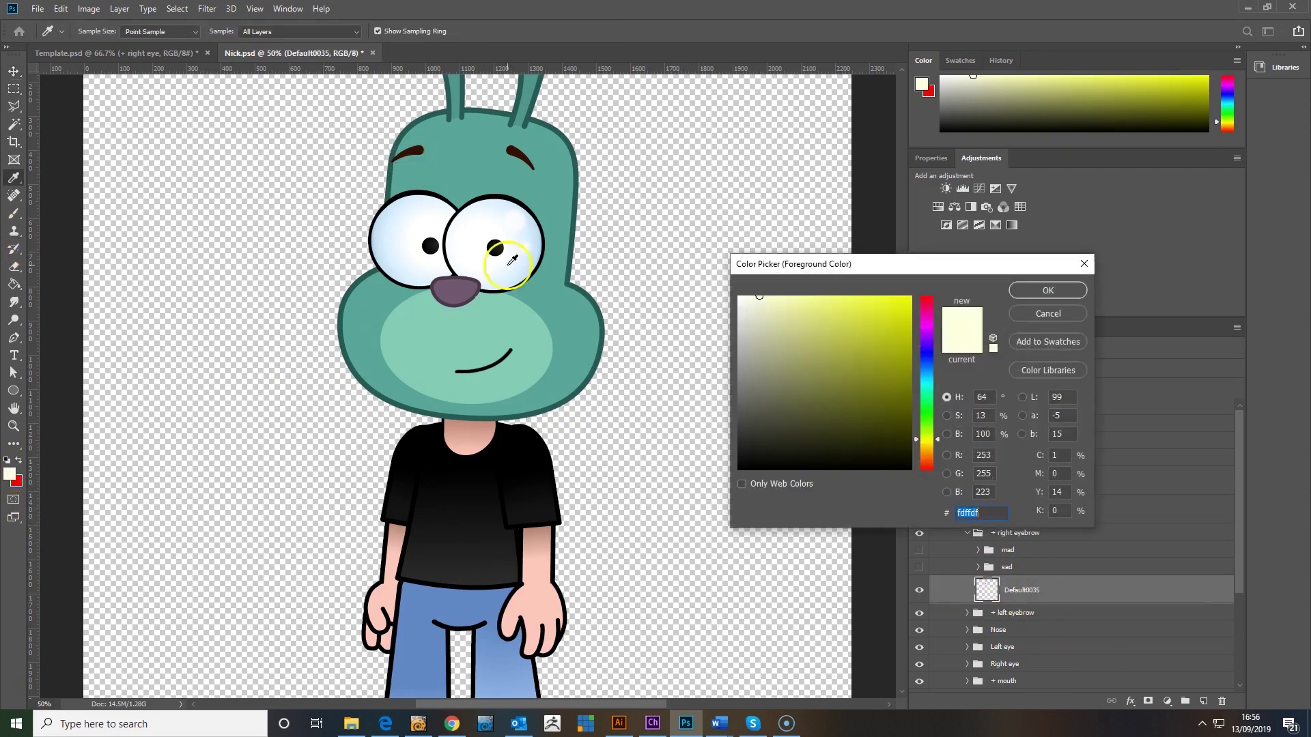
left_click(461, 290)
left_click(1066, 292)
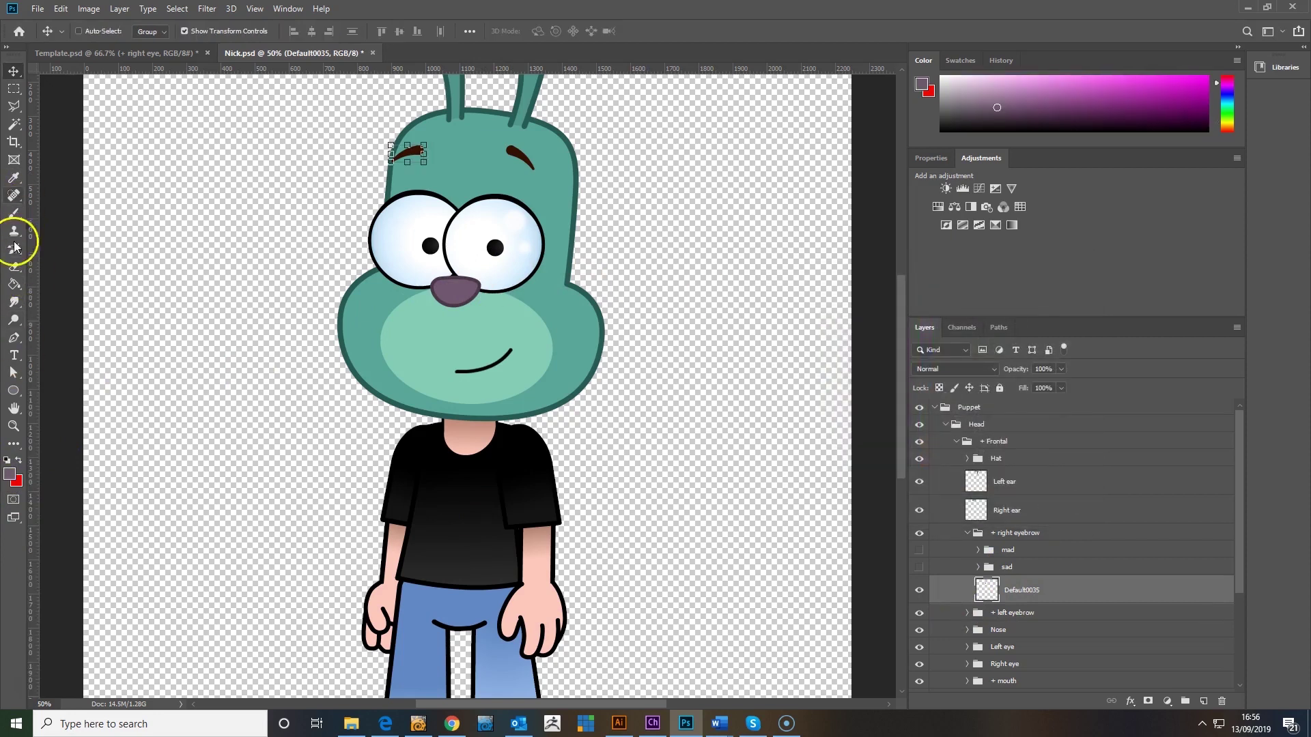
left_click(14, 287)
left_click(417, 156)
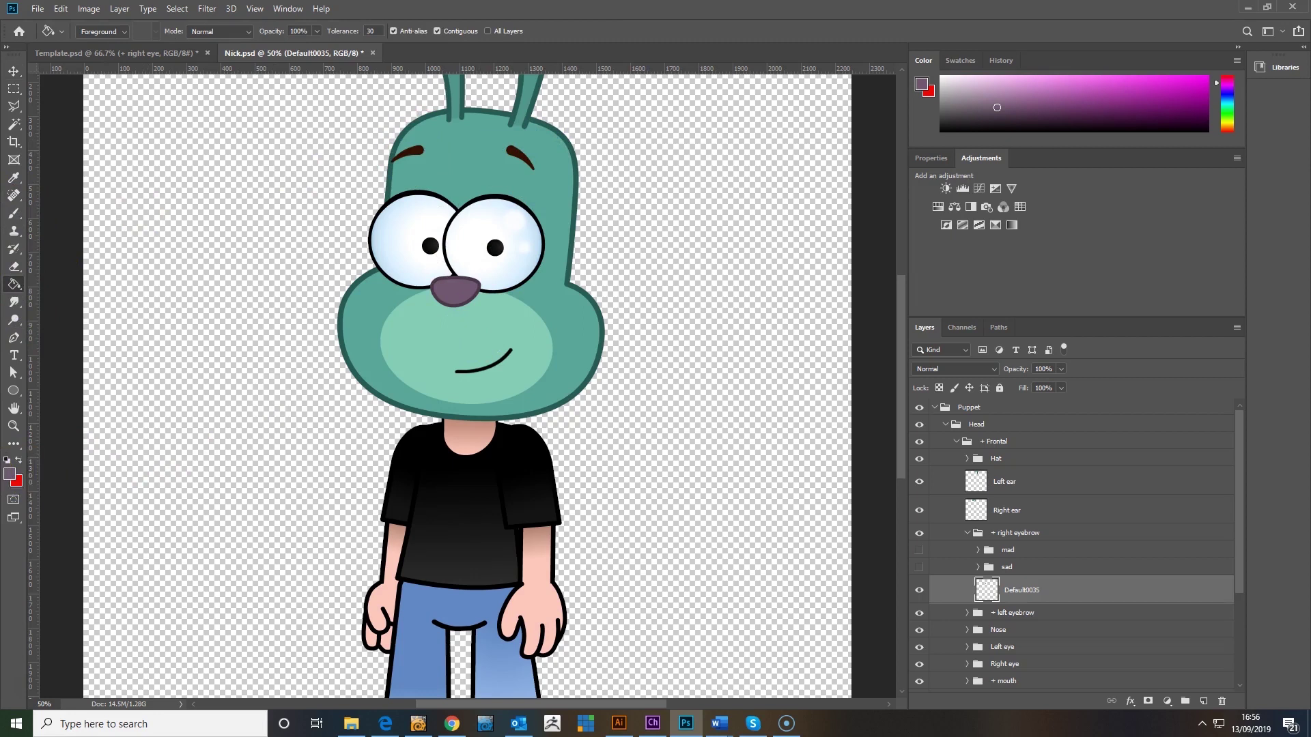
Set the foreground colour to the head outline's dark teal (275c54) and fill the default right eyebrow with it
left_click(9, 474)
left_click(606, 320)
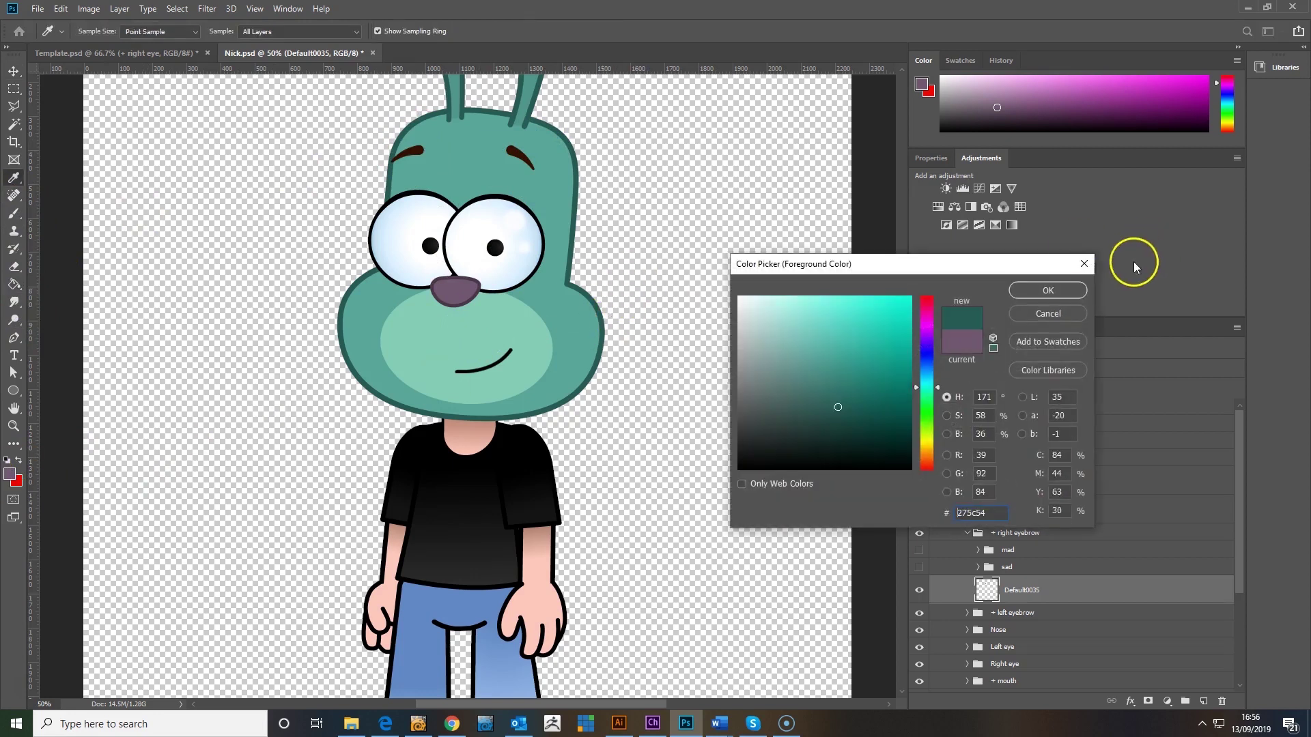
left_click(1048, 290)
left_click(418, 153)
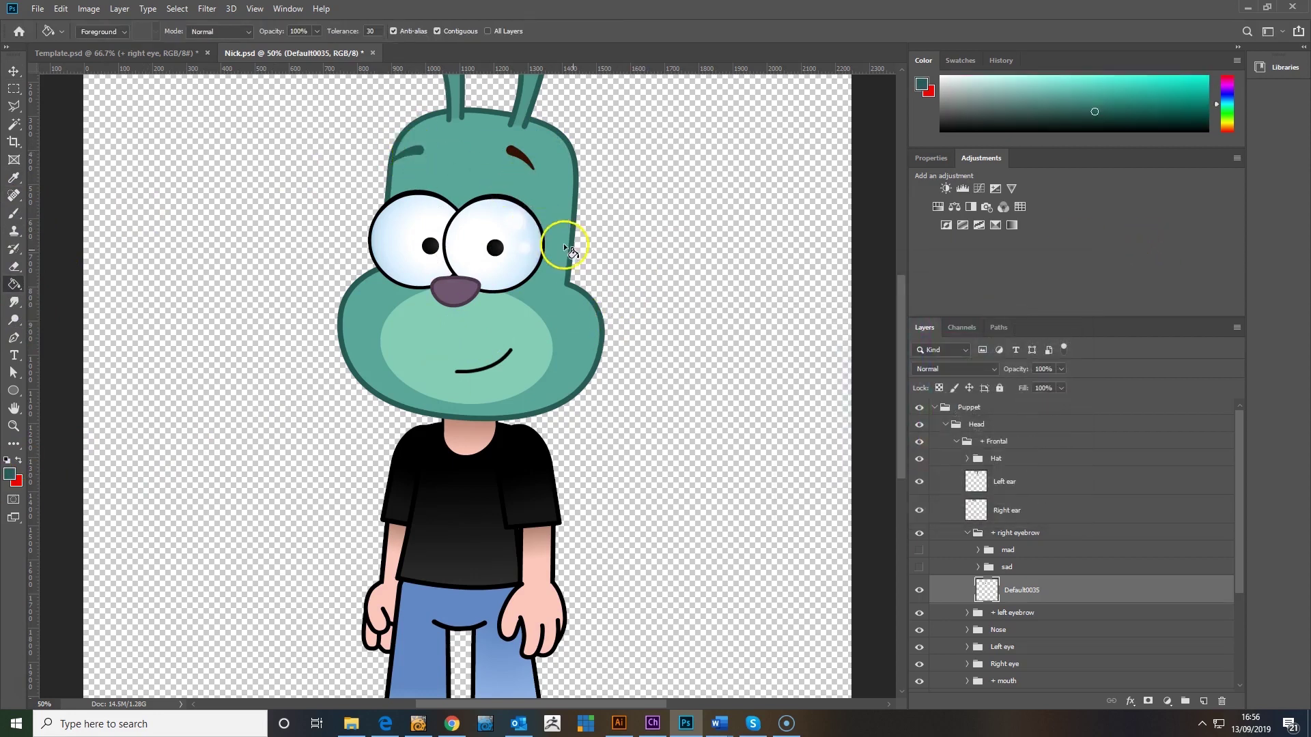
Rasterize the layers sad0002 to sad0005 in the right eyebrow's sad group
left_click(979, 567)
scroll(1047, 579, "down", 3)
left_click(1073, 572)
left_click(1033, 489, "shift")
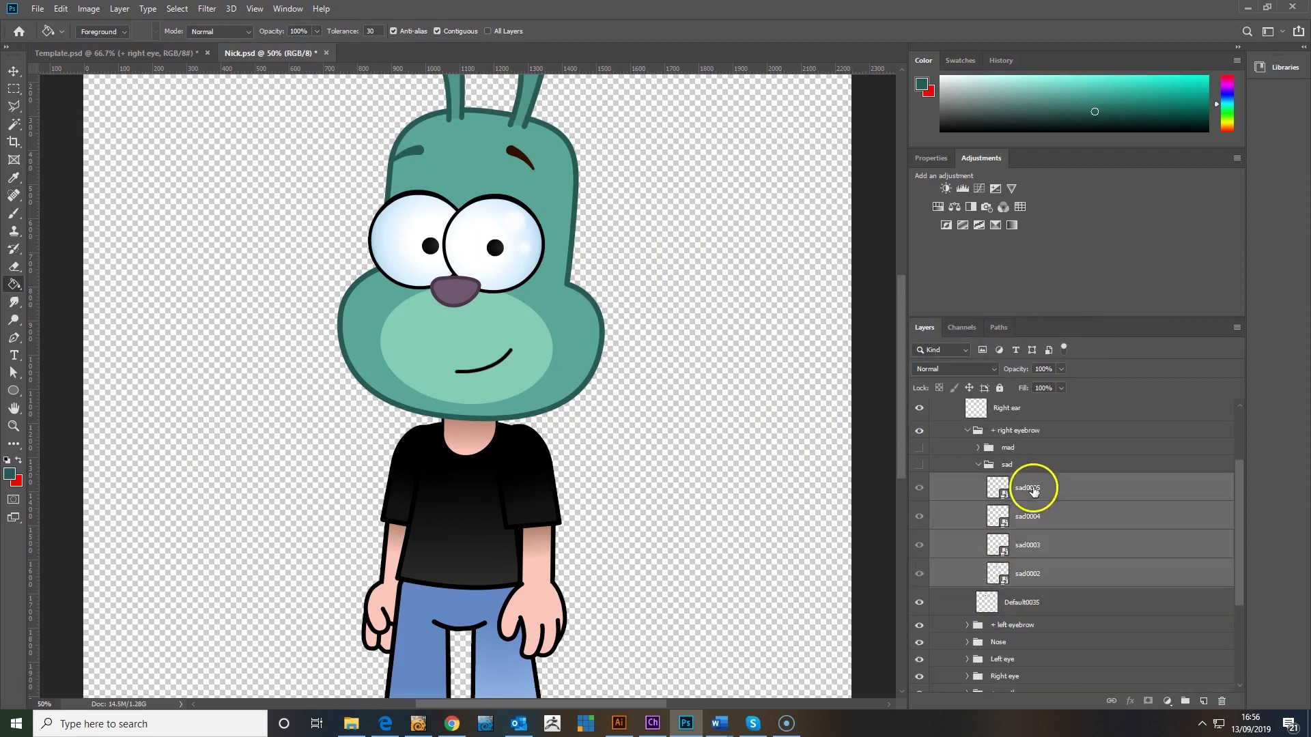
right_click(1034, 489)
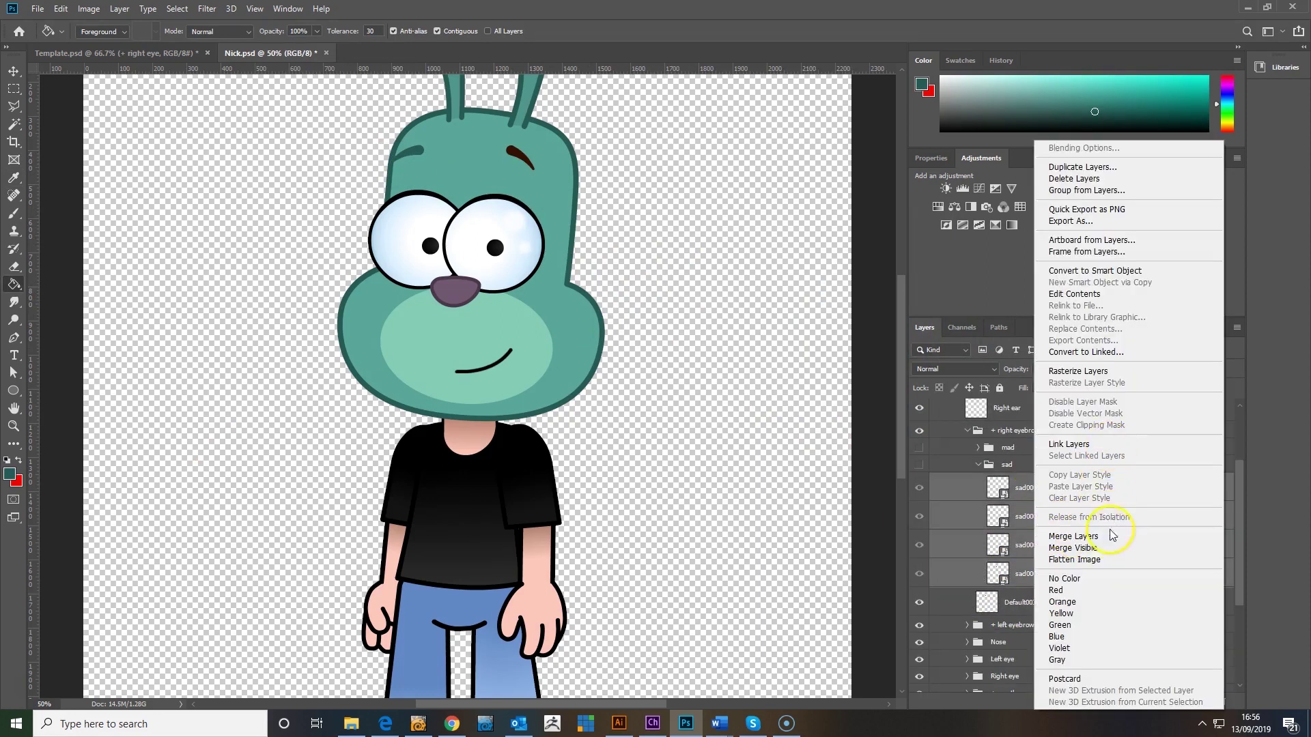
left_click(1092, 371)
Rasterize the layers mad0002 to mad0005 in the right eyebrow's mad group
left_click(978, 449)
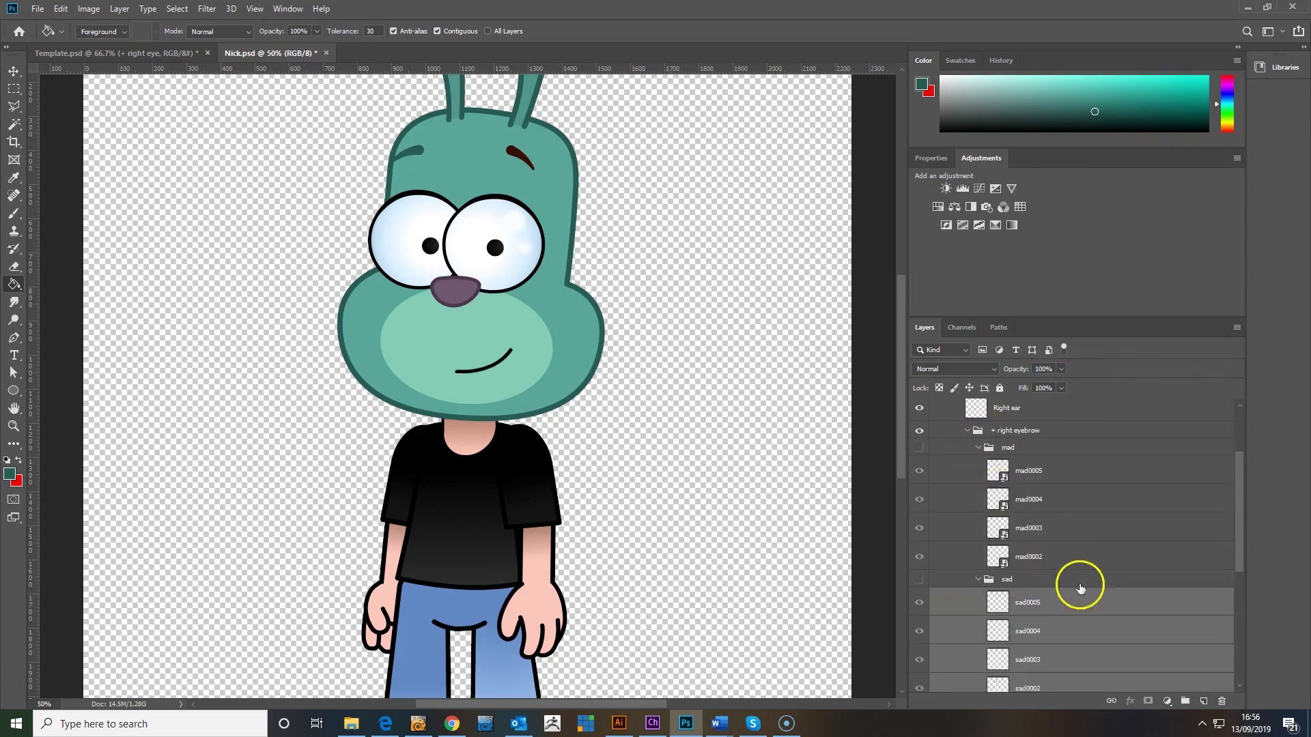
left_click(1044, 556)
left_click(1041, 472, "shift")
right_click(1041, 472)
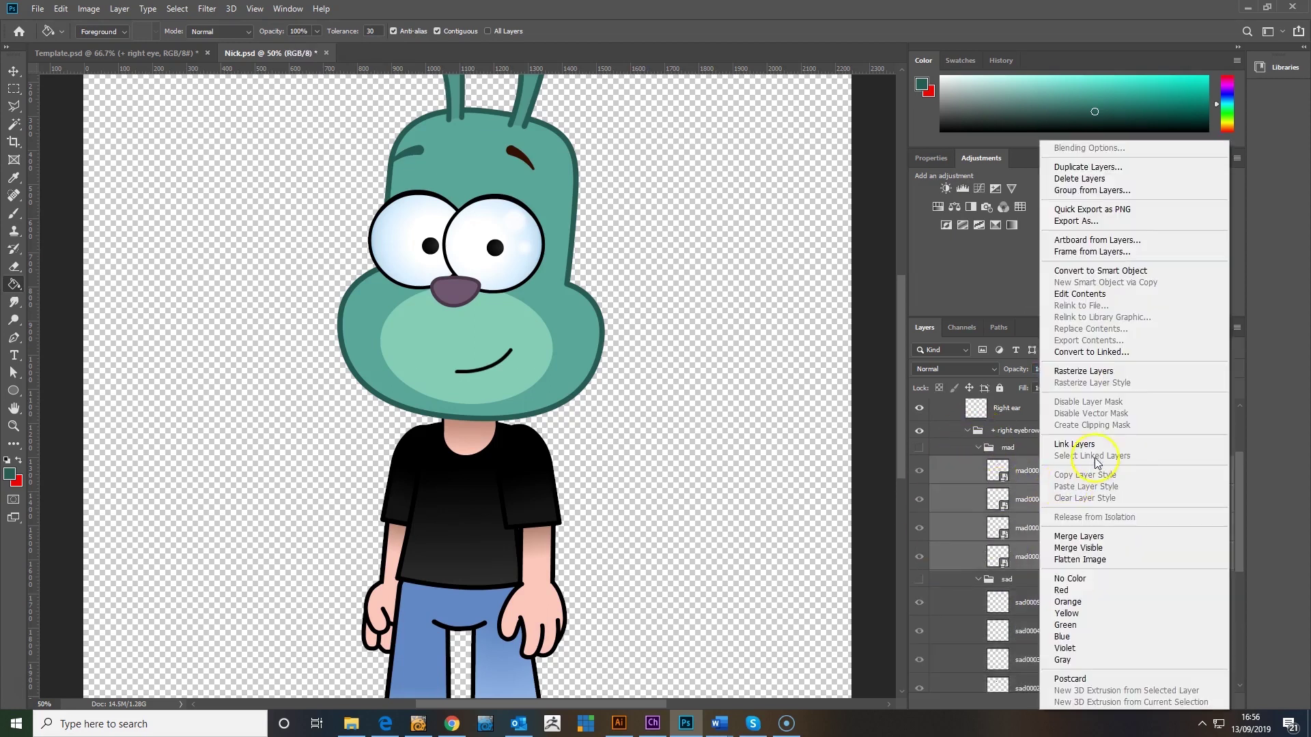
left_click(1085, 371)
scroll(1040, 617, "down", 2)
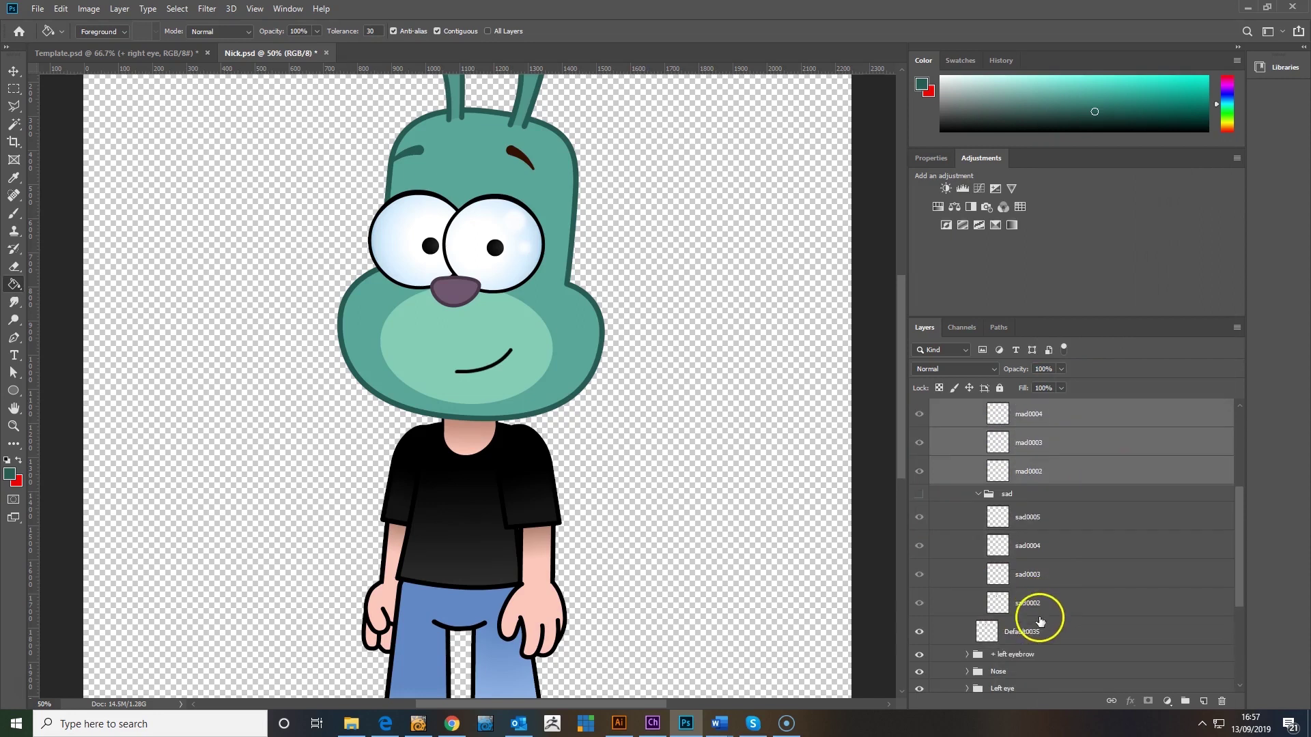
Make the right eyebrow's sad group visible and fill the brow on layers sad0002 to sad0005 with the dark teal
left_click(1041, 600)
left_click(918, 494)
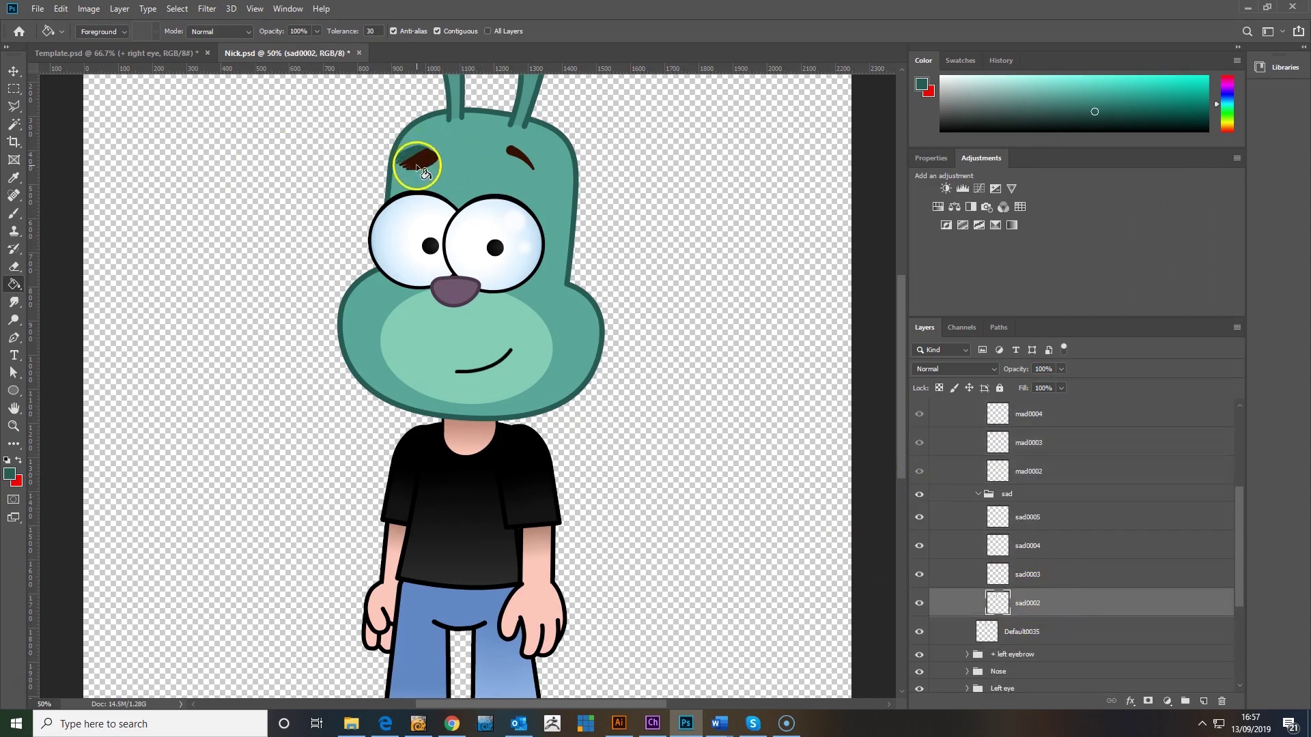
left_click(1041, 576)
left_click(424, 155)
left_click(1044, 547)
left_click(424, 157)
left_click(1041, 521)
left_click(434, 158)
left_click(977, 494)
scroll(935, 499, "up", 2)
Fill the brow on the right eyebrow's layers mad0002 to mad0005 with the dark teal, leaving the sad and mad groups hidden
left_click(919, 430)
left_click(919, 561)
left_click(1010, 539)
left_click(420, 164)
left_click(1027, 510)
left_click(433, 170)
left_click(1027, 480)
left_click(1037, 456)
left_click(435, 175)
scroll(994, 468, "up", 2)
left_click(919, 465)
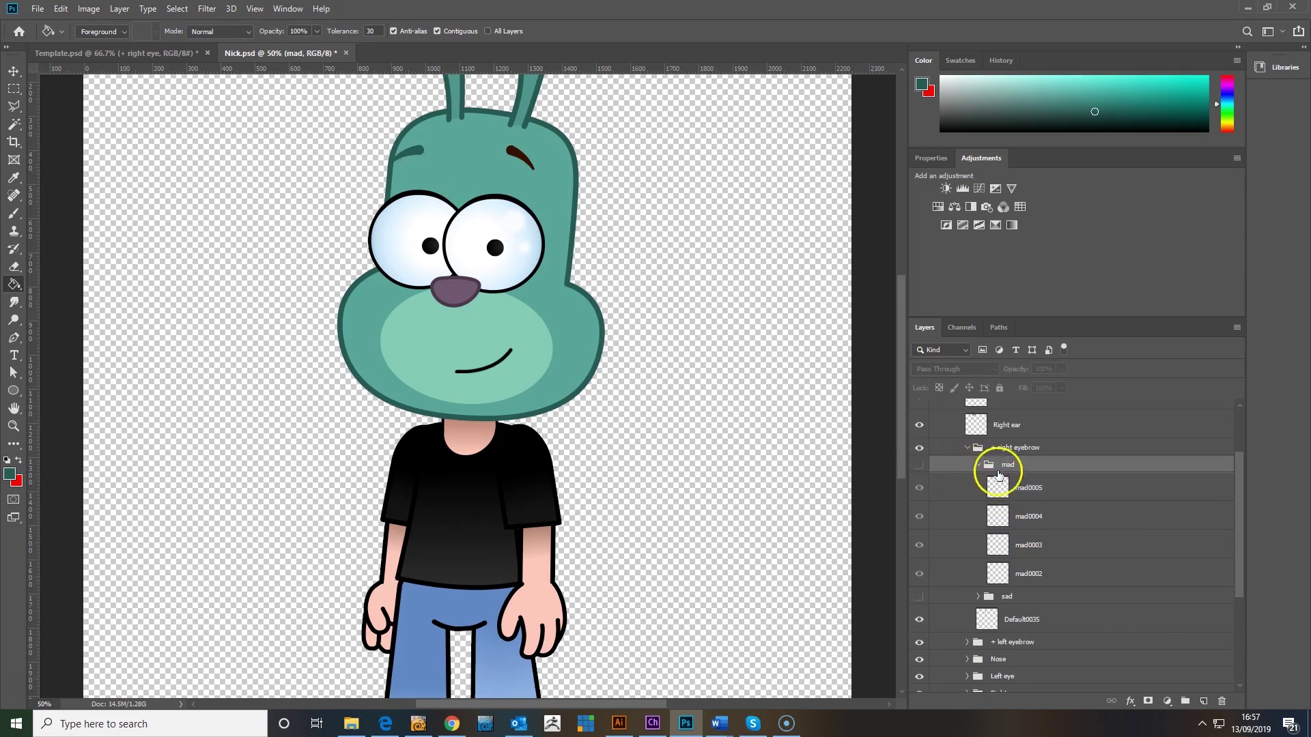
left_click(978, 465)
Rasterize the Default0034 layer in the + left eyebrow group and fill that eyebrow with the dark teal
left_click(967, 448)
left_click(966, 465)
right_click(1041, 521)
left_click(1092, 371)
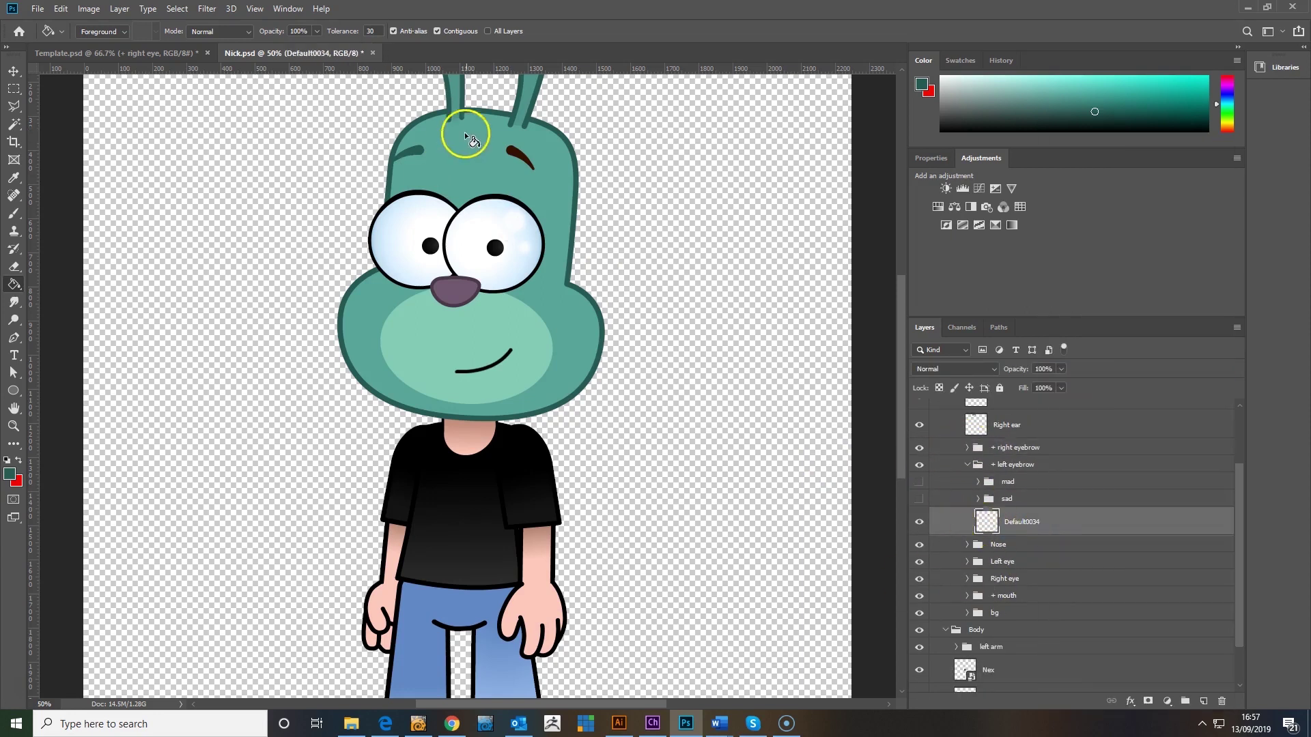
left_click(516, 155)
Make the left eyebrow's sad group visible and rasterize its layers sad0002 to sad0005
left_click(977, 498)
left_click(919, 499)
left_click(1037, 523)
left_click(1041, 607, "shift")
right_click(1057, 580)
key("Escape")
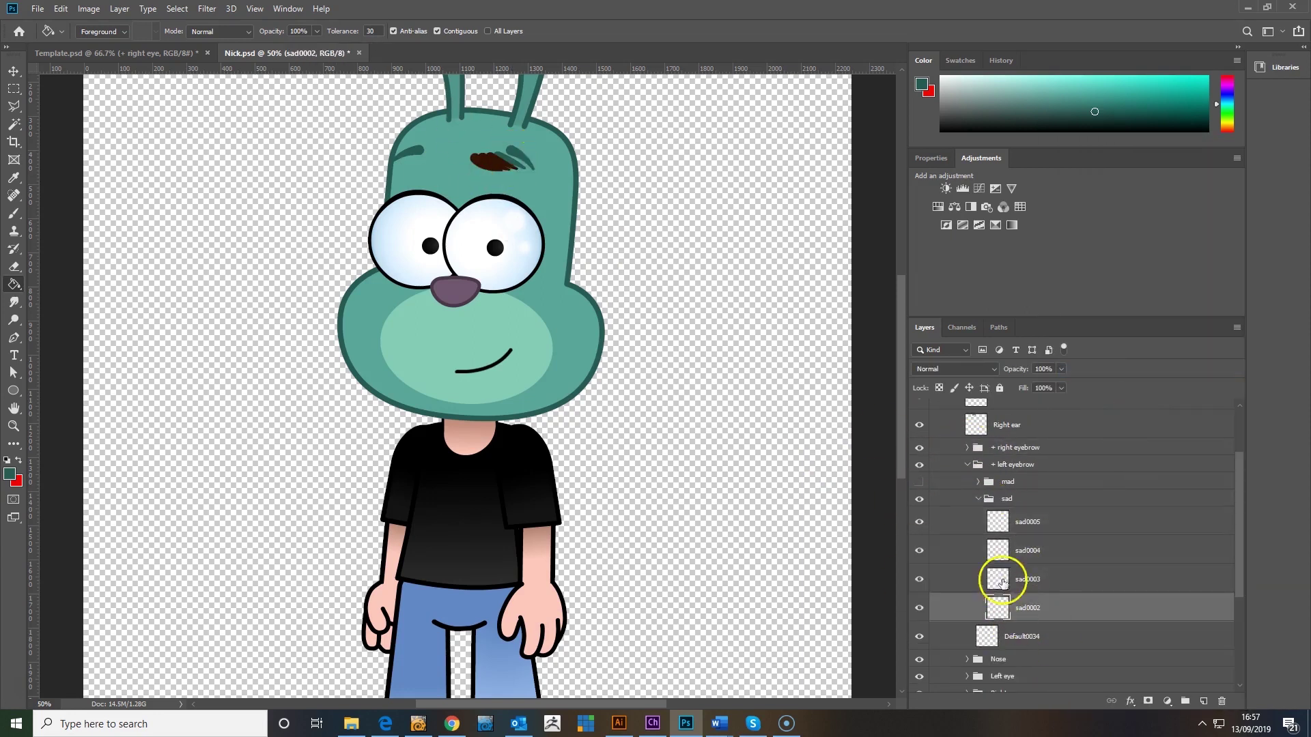
Fill the brows on the left eyebrow's sad layers with the dark teal and hide the sad group
left_click(1003, 580)
left_click(1014, 546)
left_click(978, 498)
left_click(919, 499)
Make the left eyebrow's mad group visible and rasterize its layers mad0002 to mad0005
left_click(919, 481)
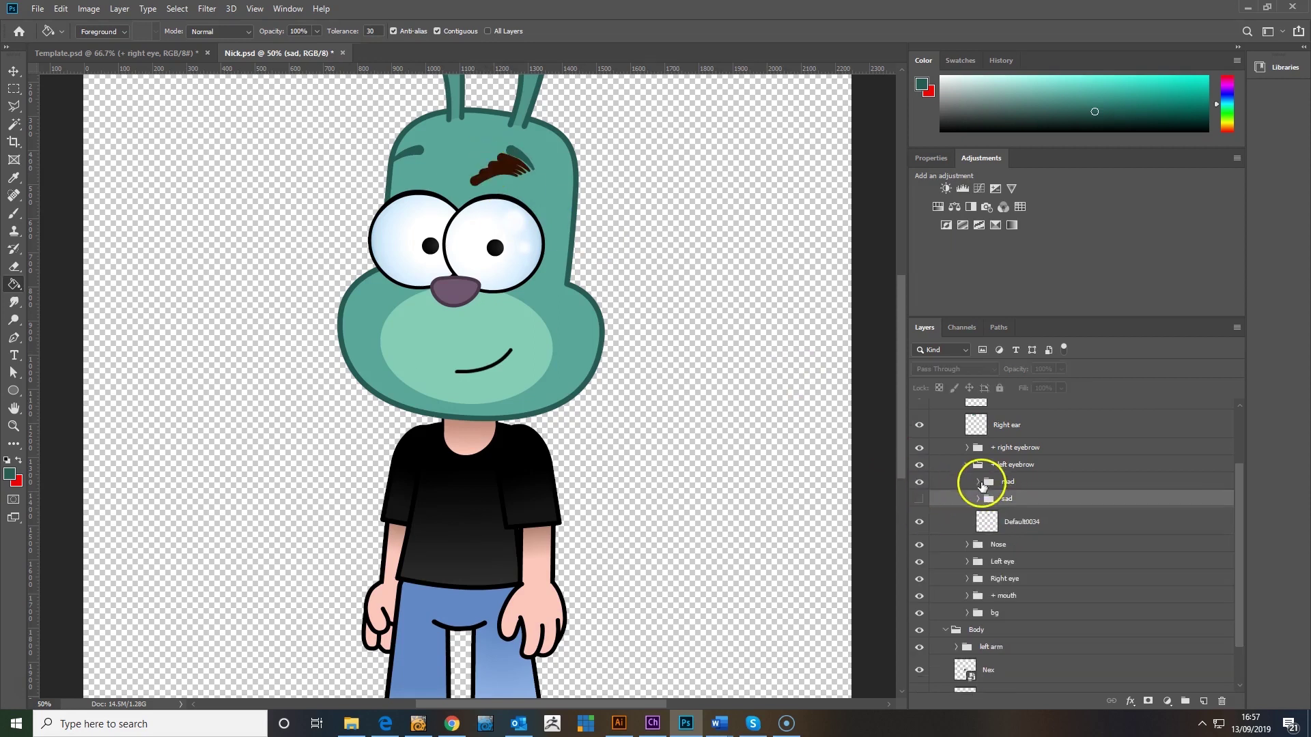
left_click(978, 481)
left_click(1037, 504)
left_click(1045, 591, "shift")
right_click(1047, 591)
left_click(1093, 371)
Fill the brow on the left eyebrow's layers mad0002 to mad0005 with the dark teal and hide the mad group
left_click(1034, 590)
left_click(507, 159)
left_click(1031, 561)
left_click(496, 166)
left_click(1029, 533)
left_click(485, 172)
left_click(1027, 504)
left_click(480, 184)
left_click(1034, 482)
left_click(919, 481)
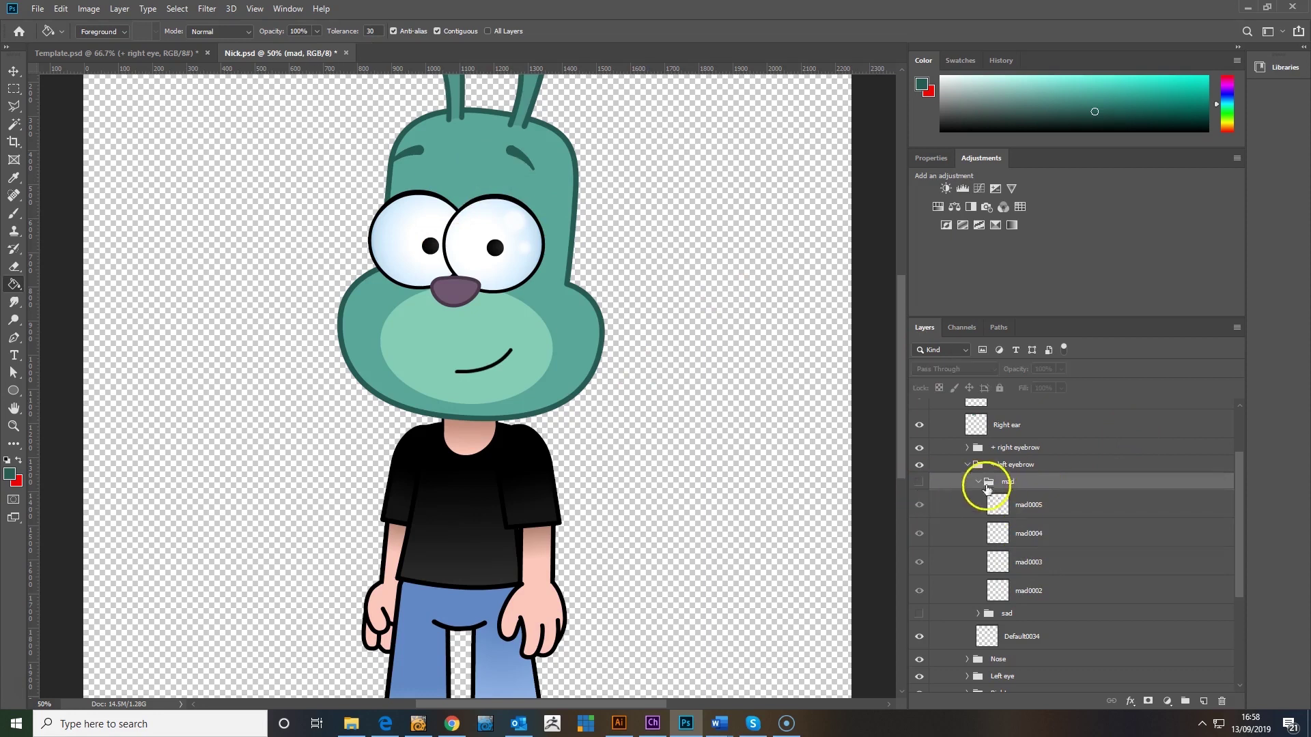
Collapse the + Frontal group and rasterize the Nex layer in the Body group
left_click(979, 481)
left_click(1012, 465)
scroll(1021, 512, "up", 2)
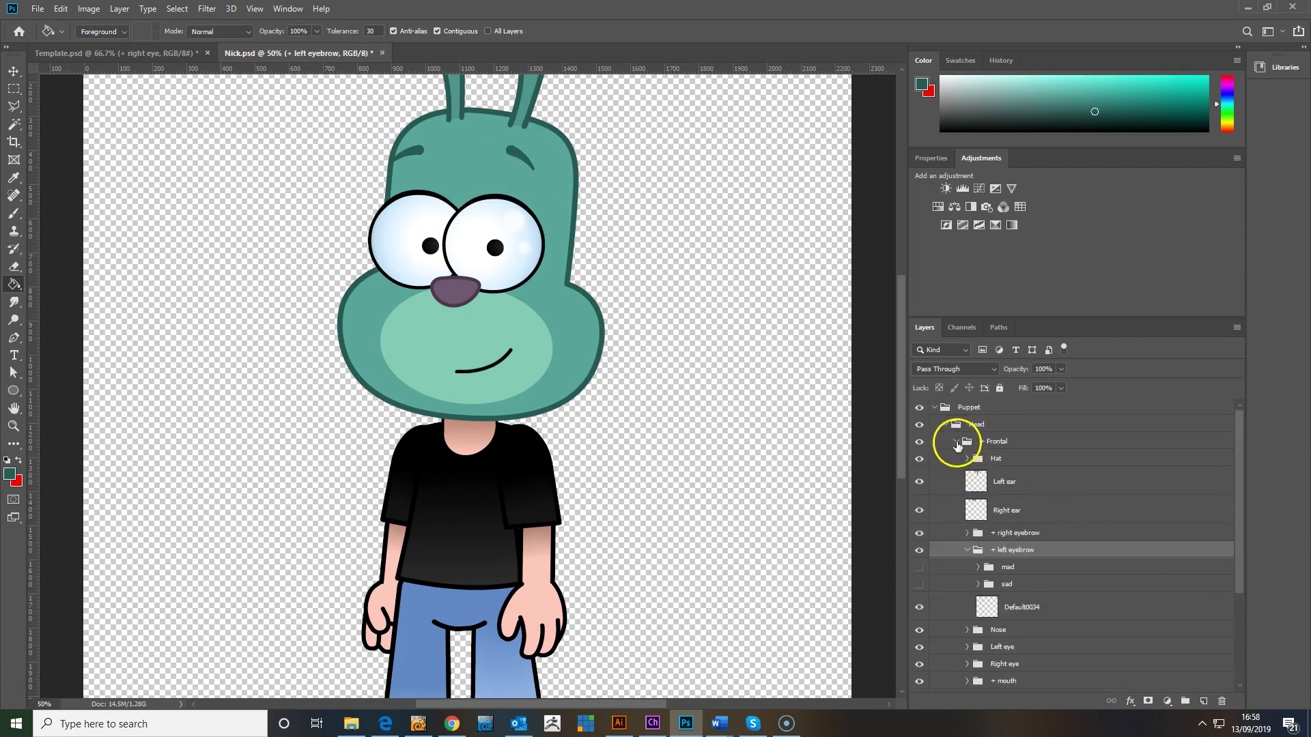
left_click(956, 441)
scroll(570, 520, "up", 3)
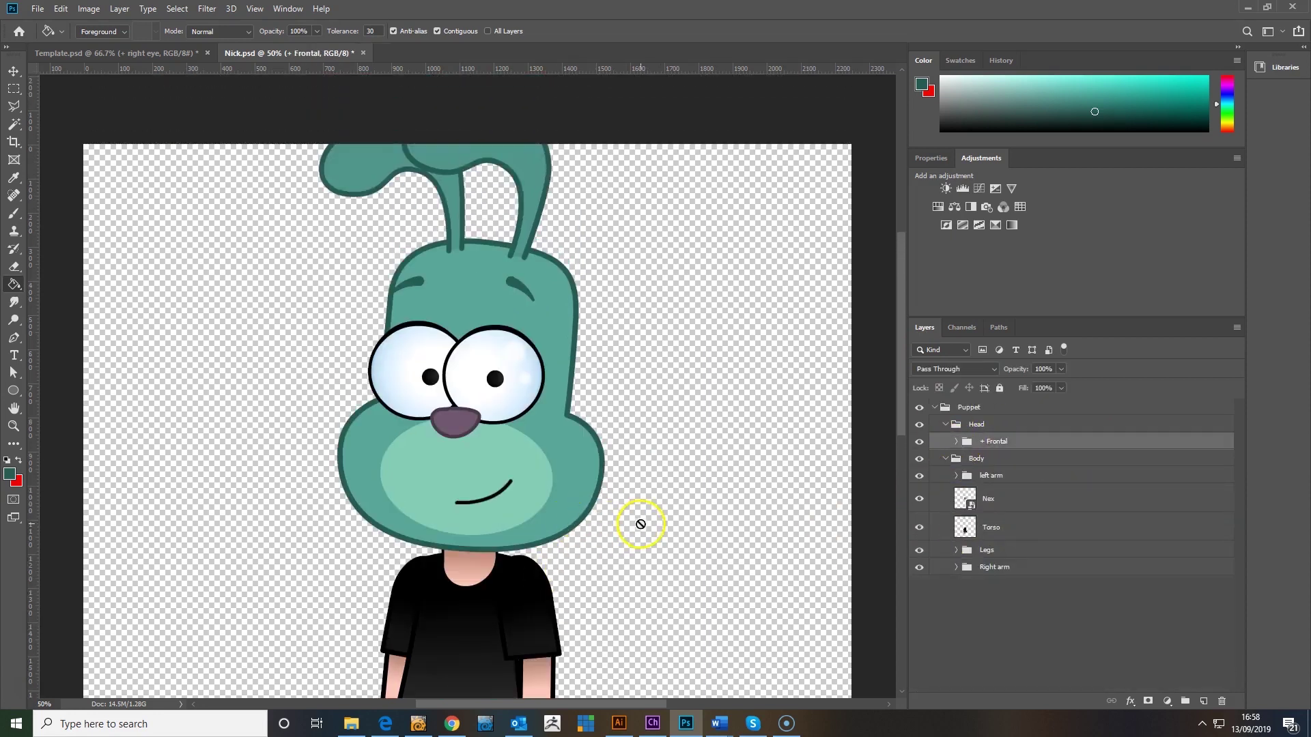
key("ctrl+minus")
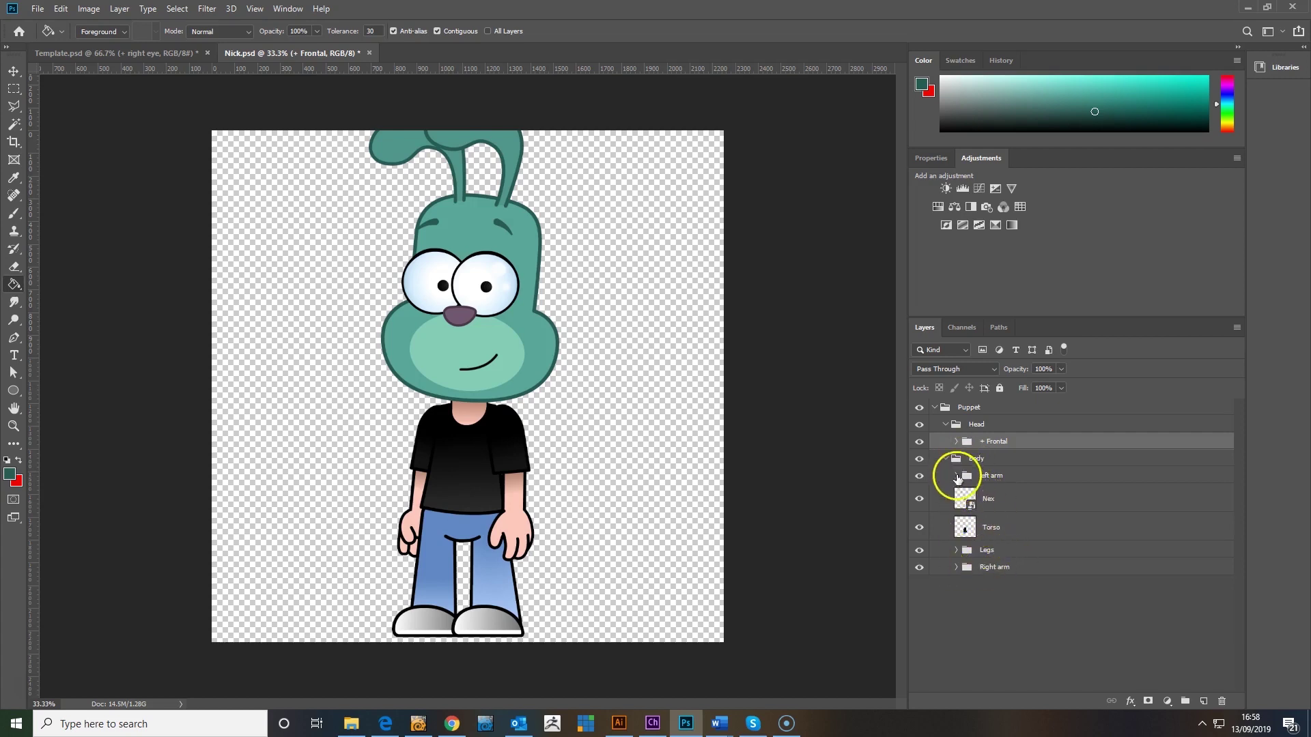
right_click(995, 498)
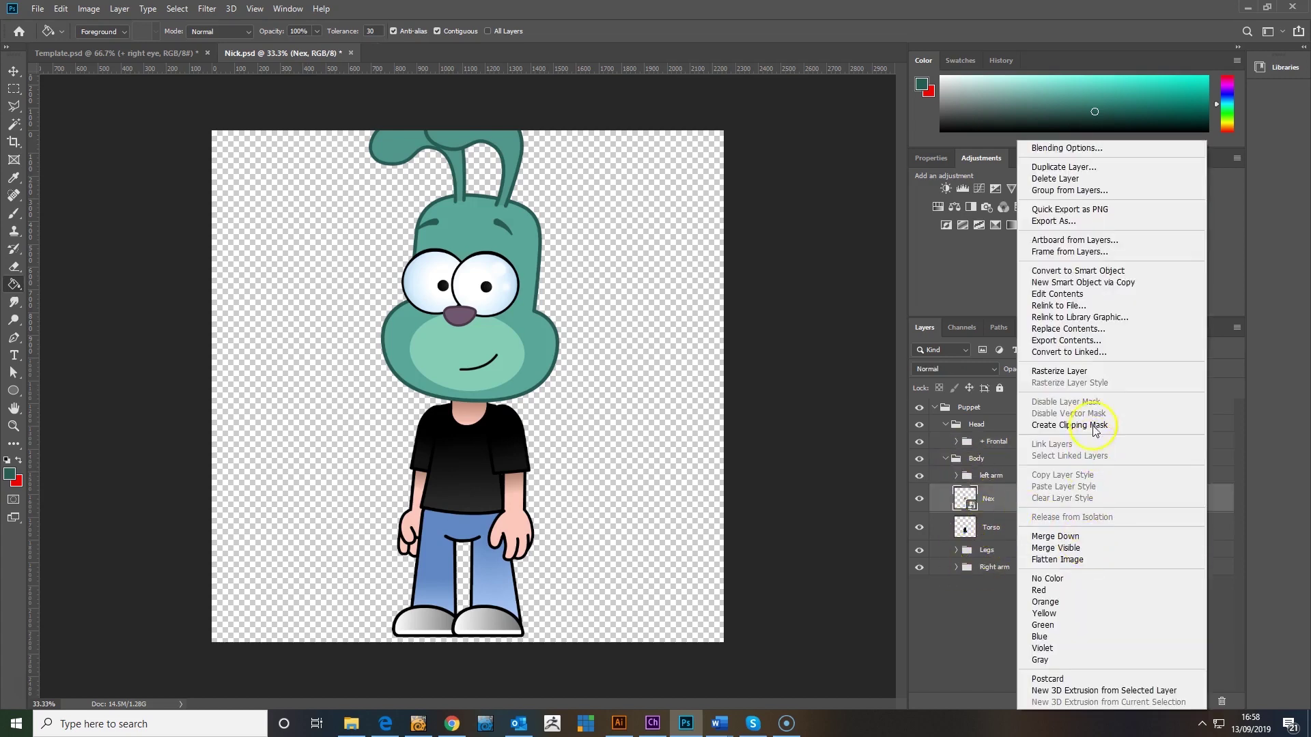
left_click(1092, 371)
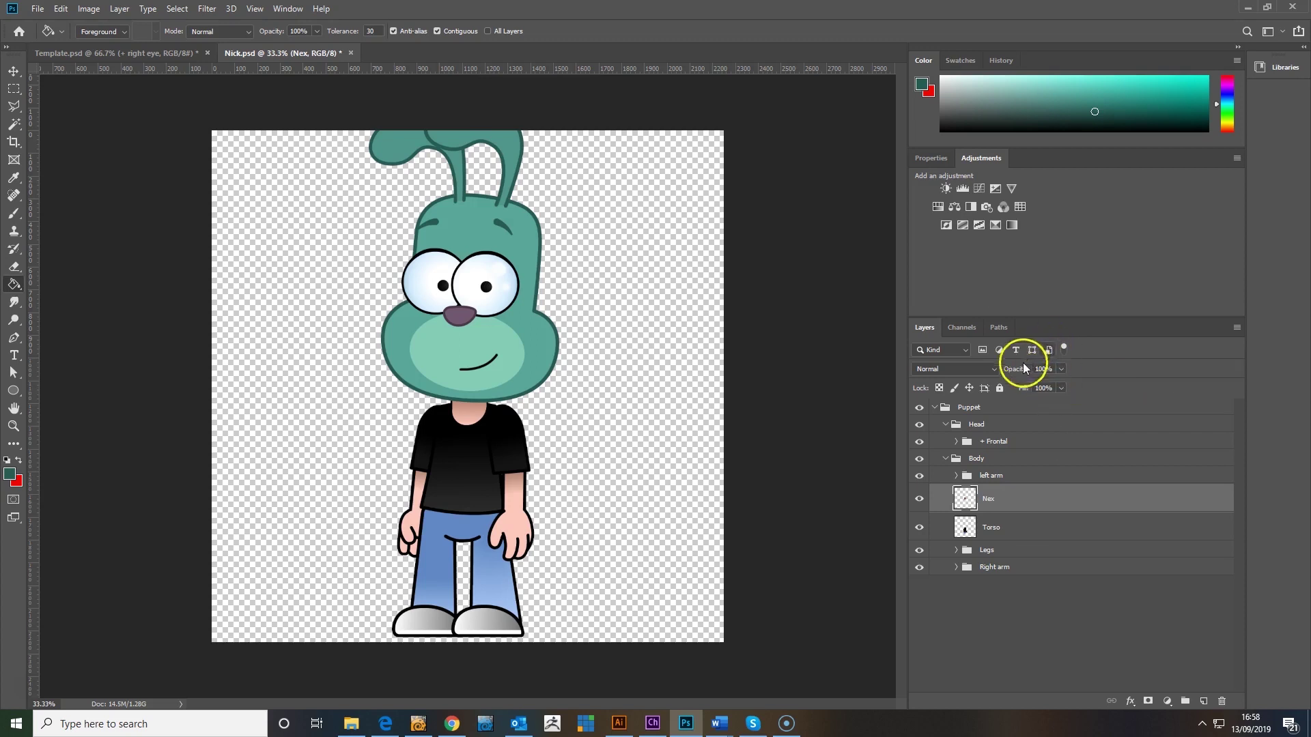
Filter the layers to smart objects only and rasterize the long range of layers starting at Default0036
left_click(1048, 350)
left_click(1045, 410)
scroll(1130, 502, "down", 15)
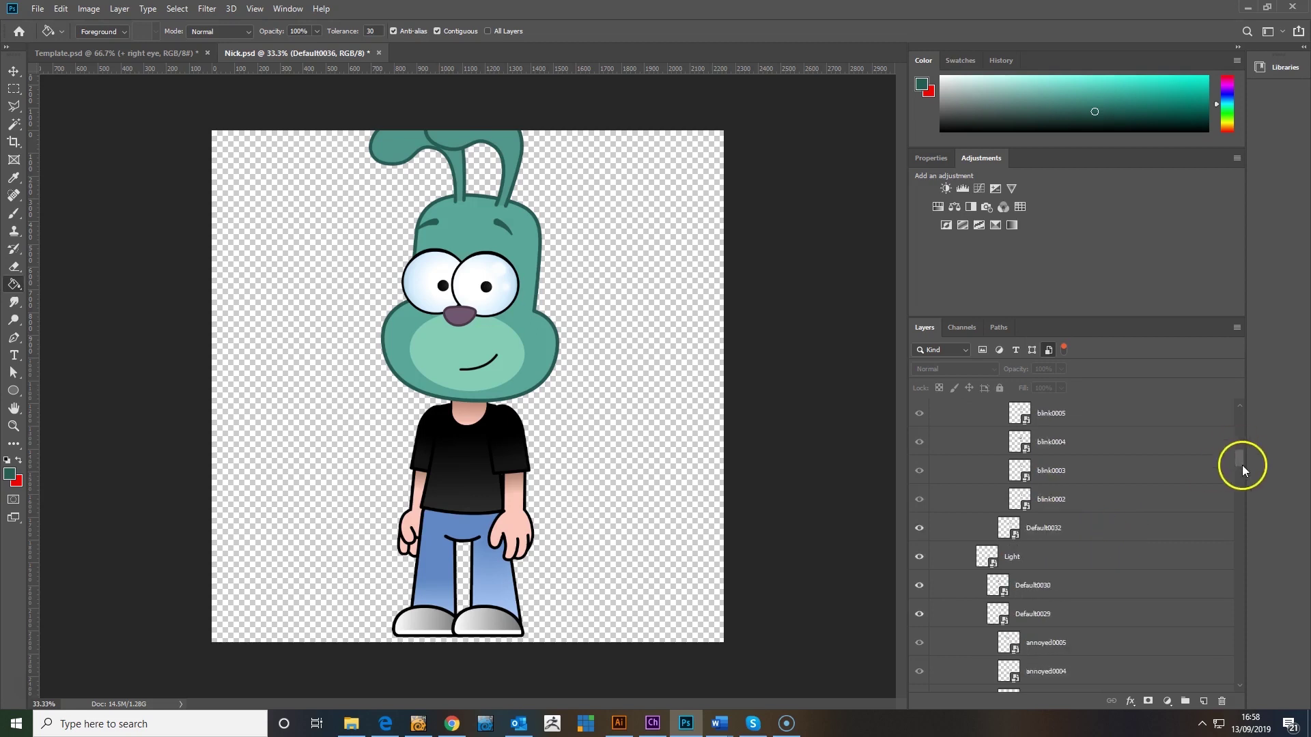
left_click(1018, 680, "shift")
right_click(1027, 588)
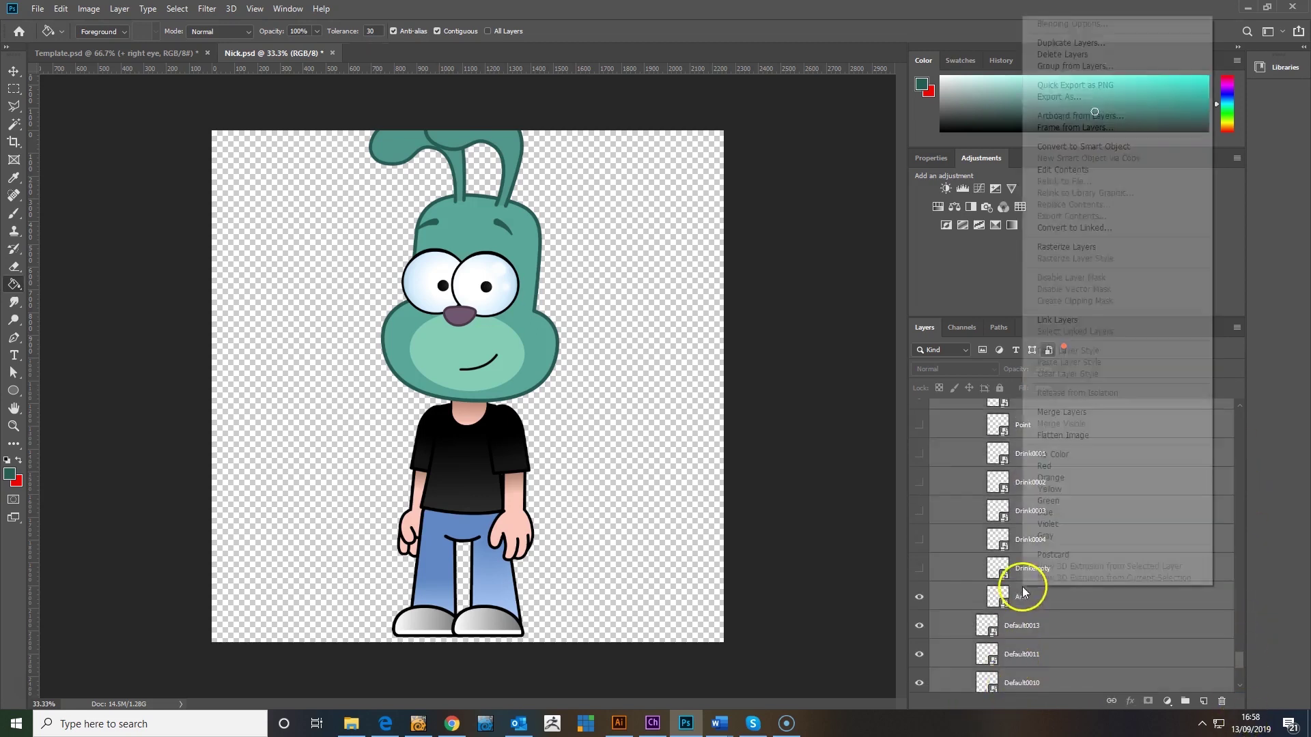
left_click(1080, 247)
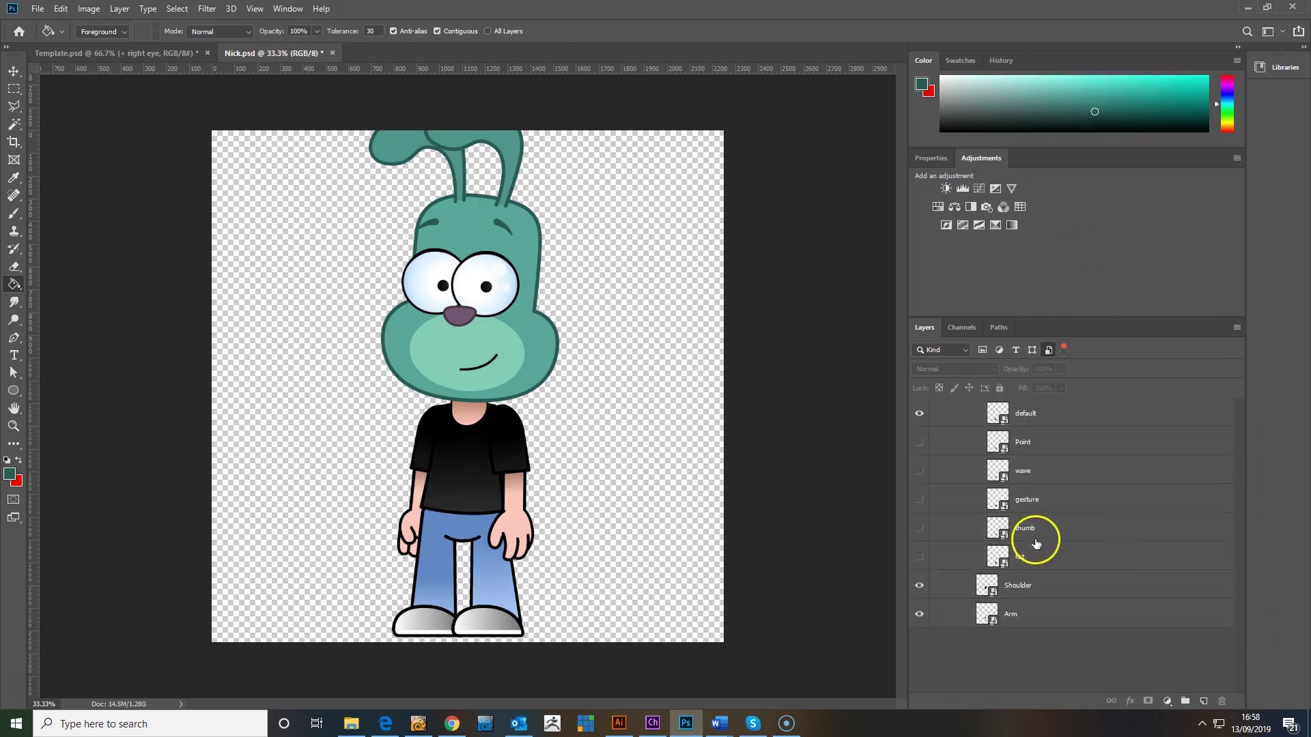
Rasterize the remaining smart object layers from default down to Arm and turn off the smart object filter
left_click(1066, 415)
left_click(1099, 615)
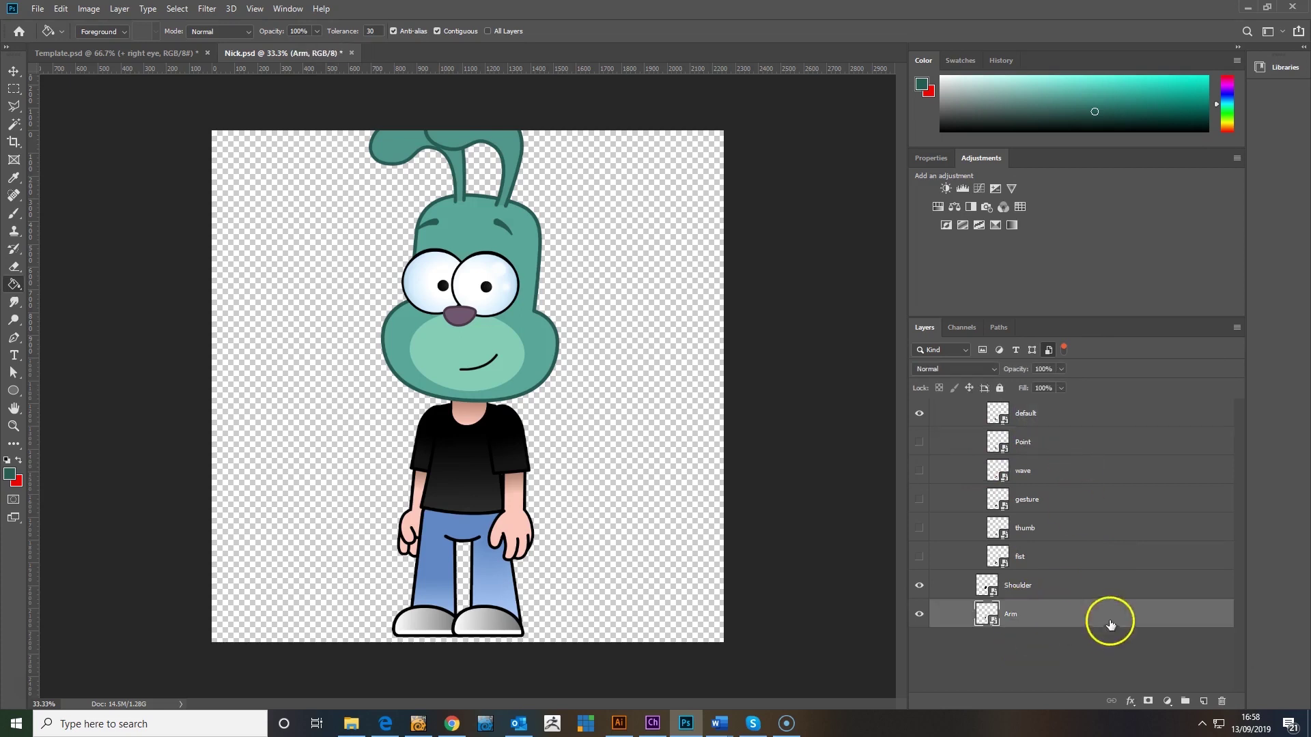
left_click(1047, 416, "shift")
right_click(1050, 416)
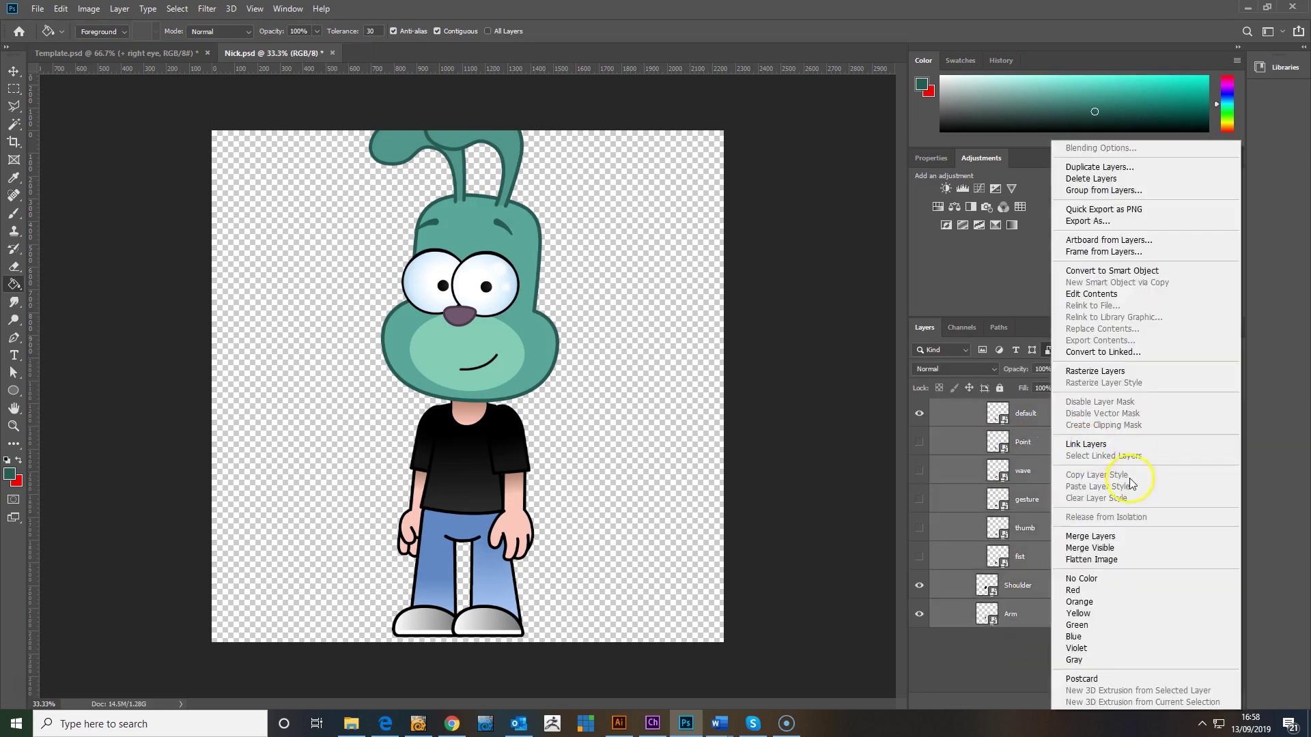
left_click(1126, 371)
left_click(1049, 351)
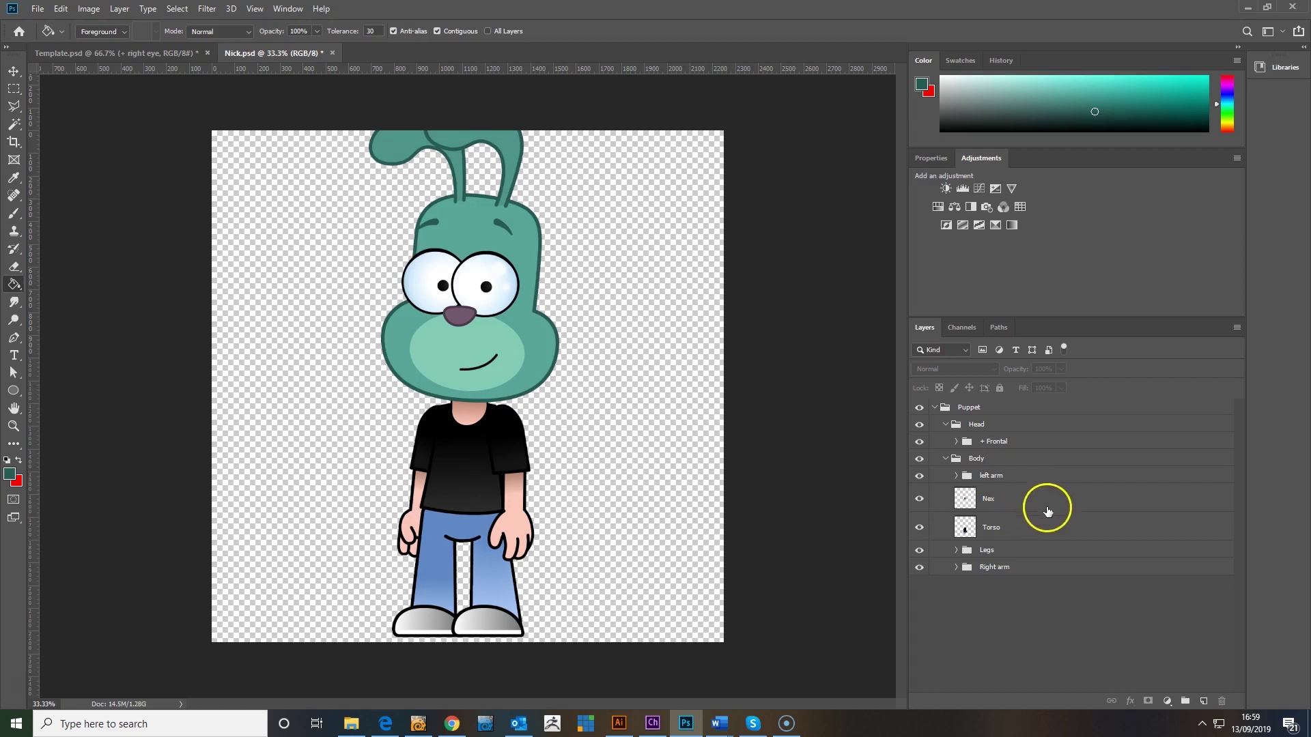
Copy the neck artwork from the Nex layer and paste it onto the artboard of Untitled-3 in Illustrator
left_click(973, 505)
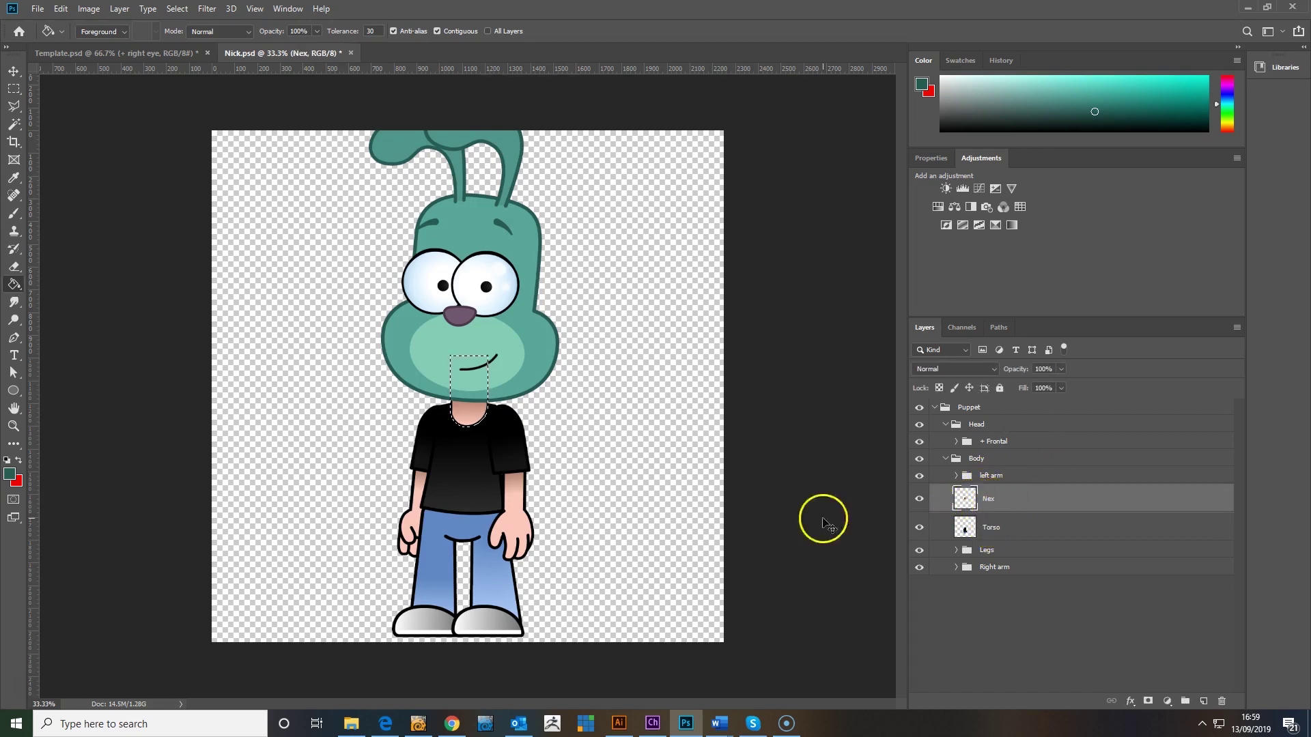
left_click(619, 723)
left_click(708, 535)
left_click_drag(430, 96, 140, 387)
key("ctrl+v")
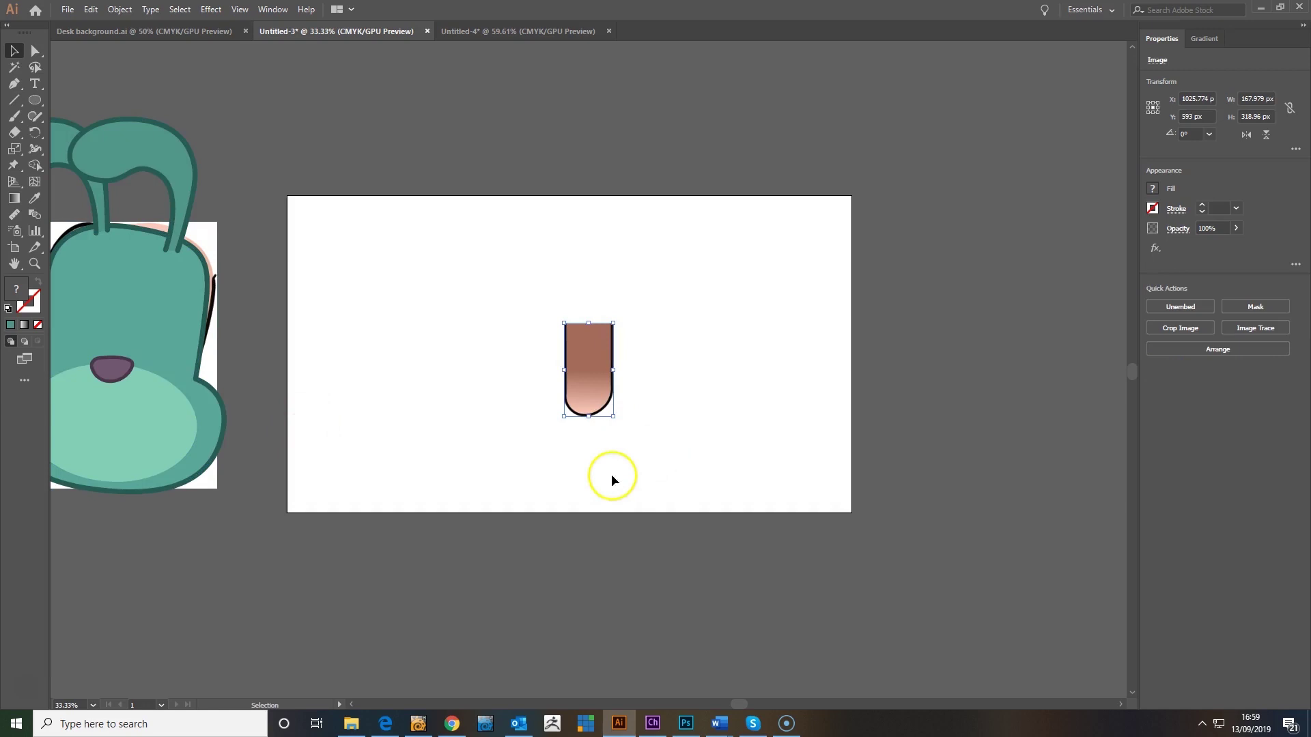
left_click(611, 478)
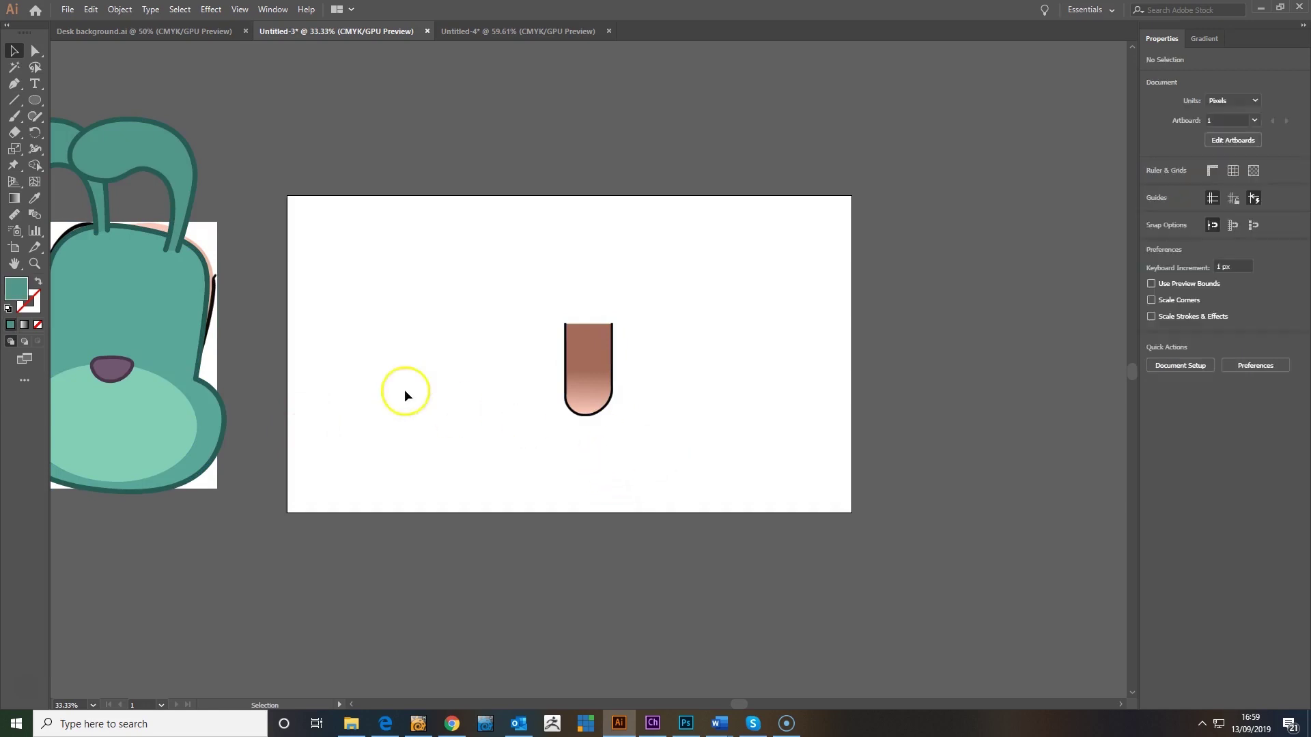
Trace the pasted neck artwork with the Pen tool as a U-shaped path left open across its upper edge
left_click(15, 84)
left_click(563, 323)
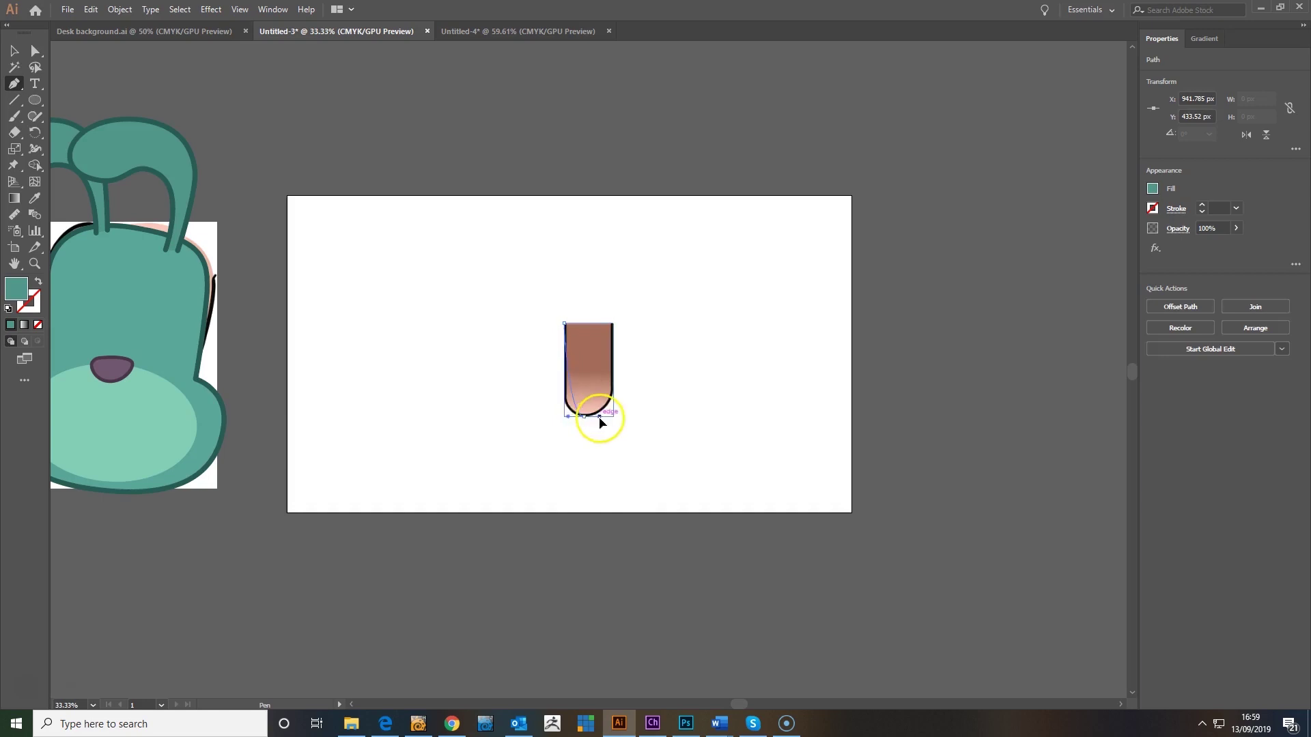
left_click_drag(623, 421, 569, 399)
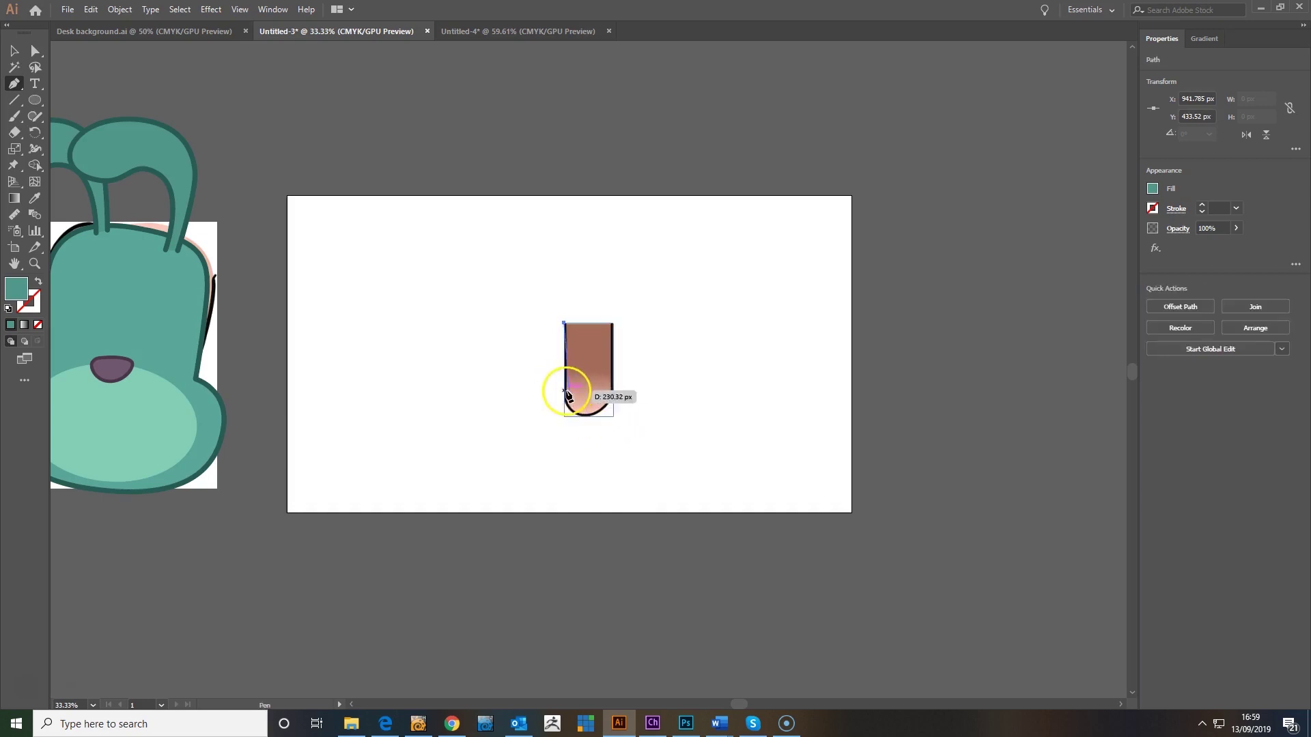
left_click_drag(585, 416, 572, 379)
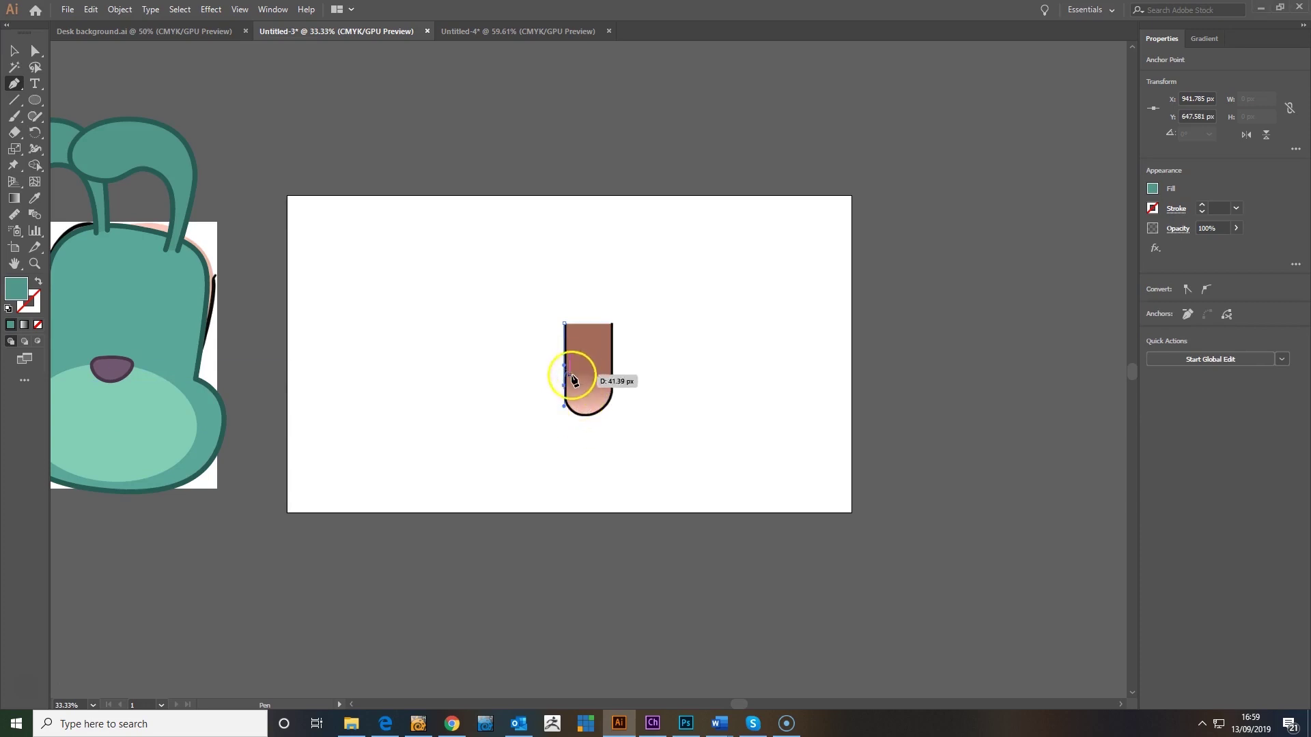
key("ctrl+z")
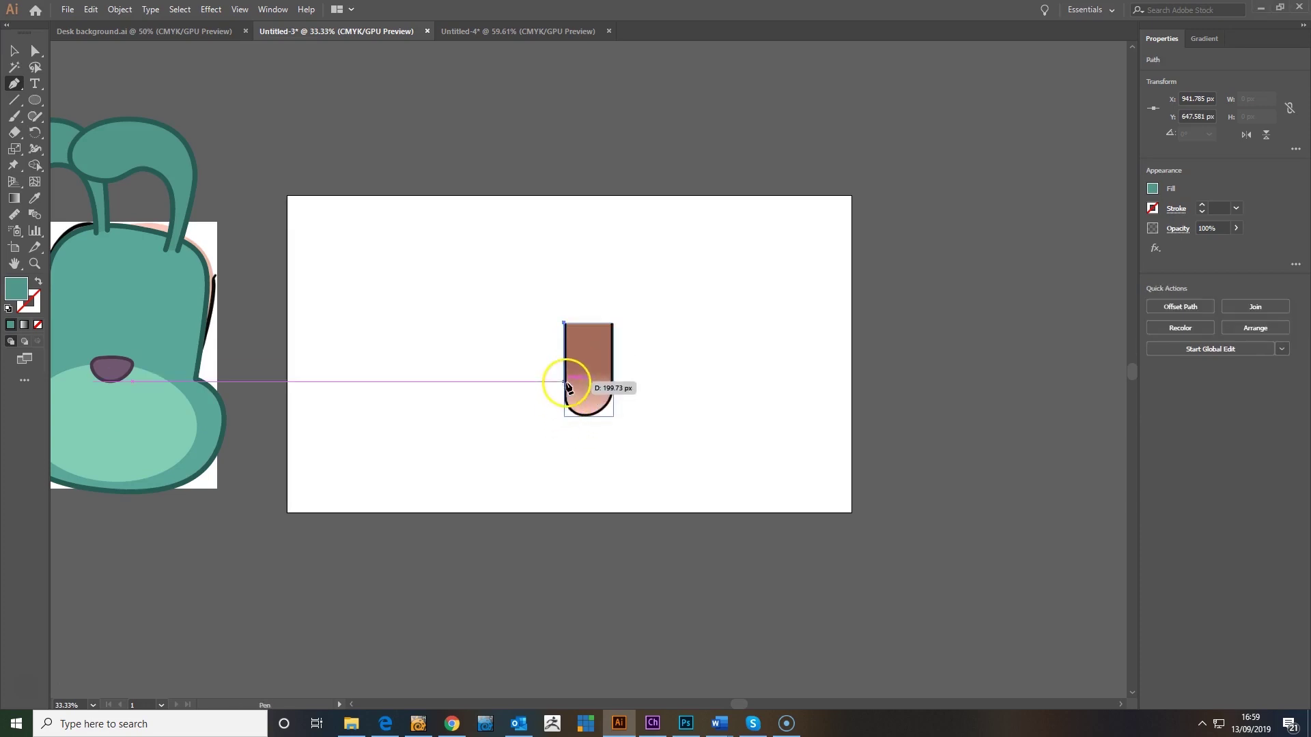
left_click_drag(566, 416, 617, 325)
left_click(614, 325)
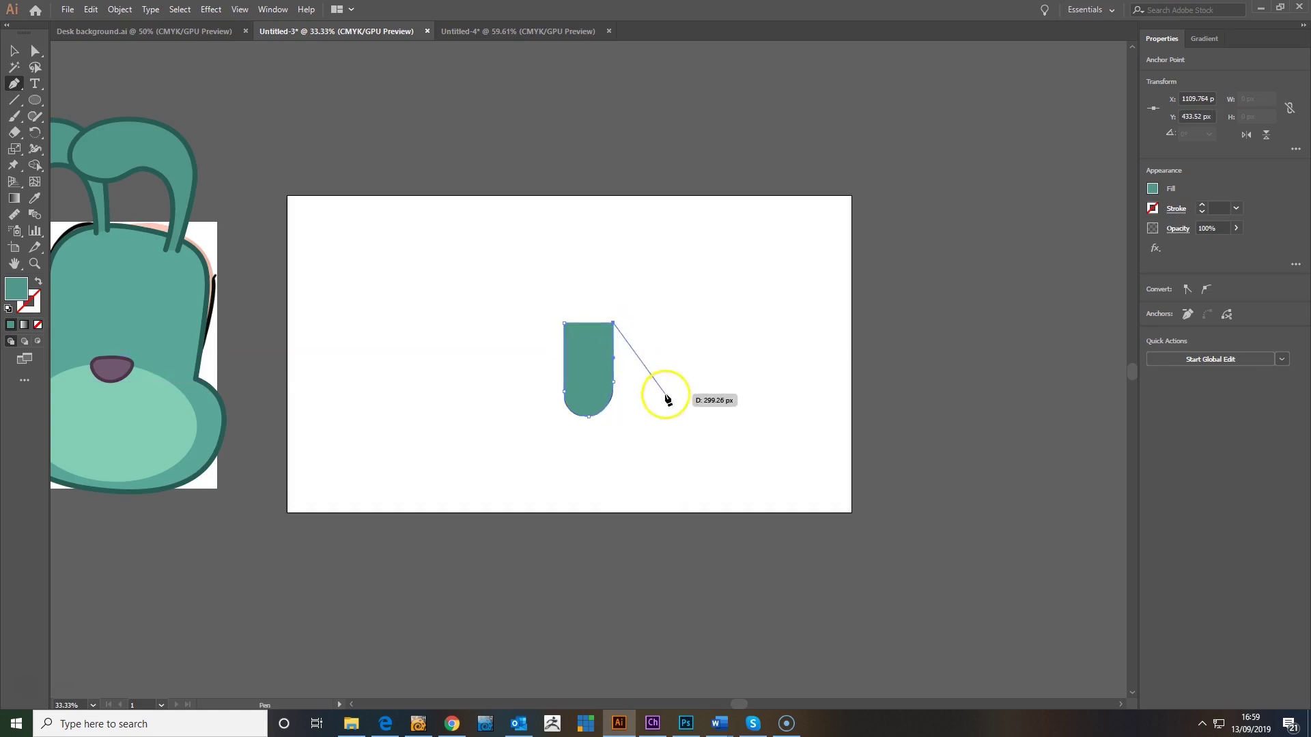
Copy the head's teal fill and dark outline onto the neck shape with the Eyedropper and adjust its lower curve
left_click(34, 198)
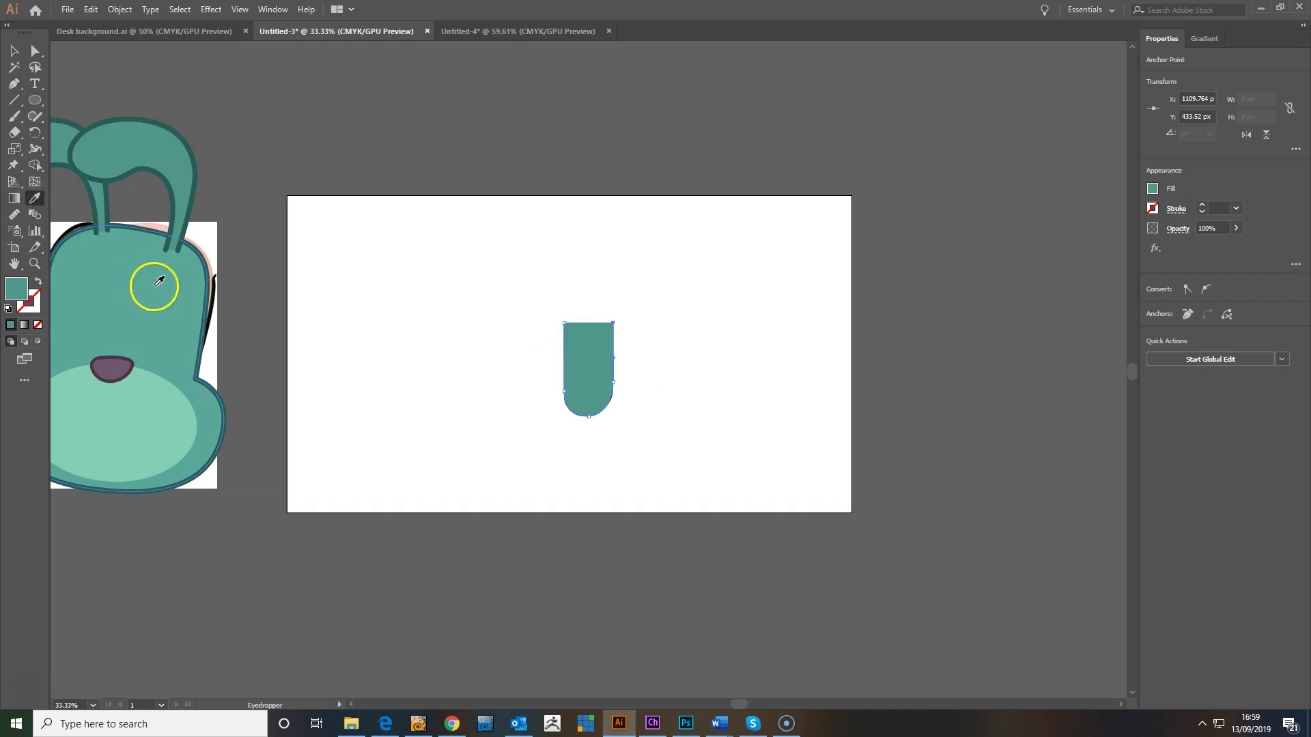
left_click(155, 284)
left_click(35, 51)
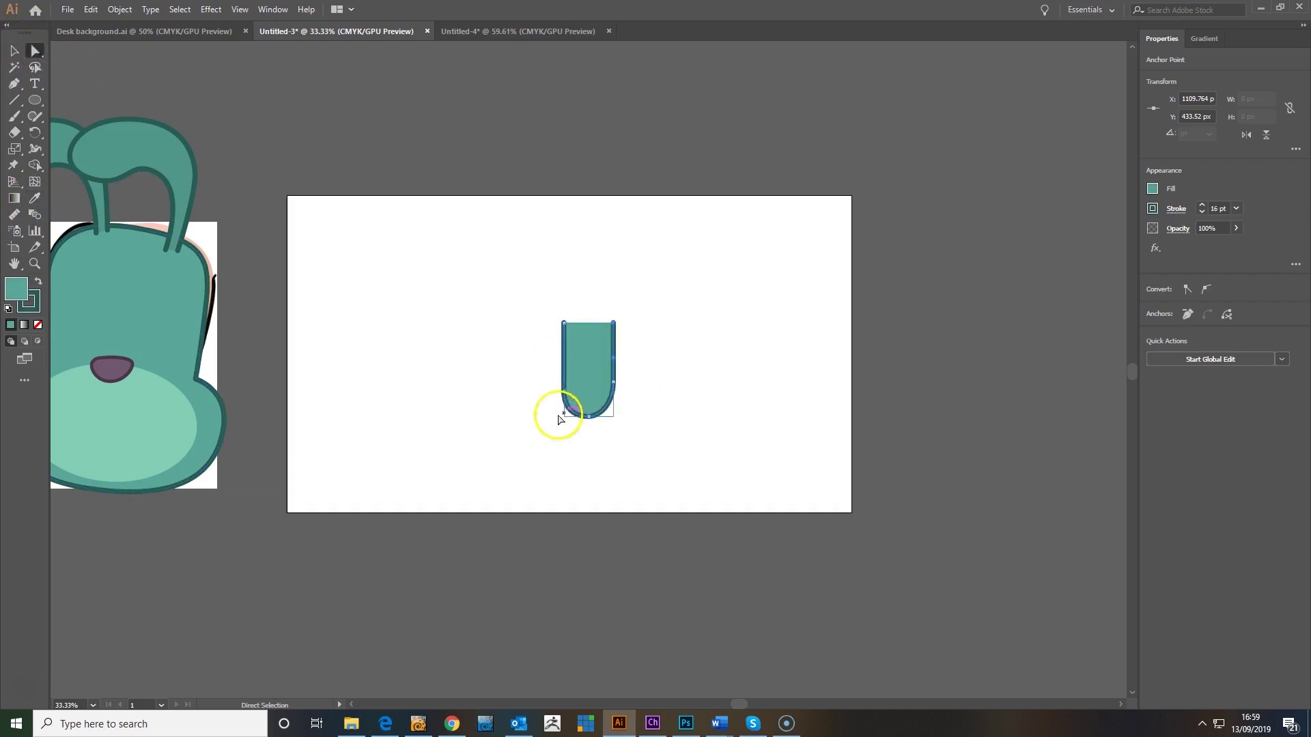
left_click(613, 386)
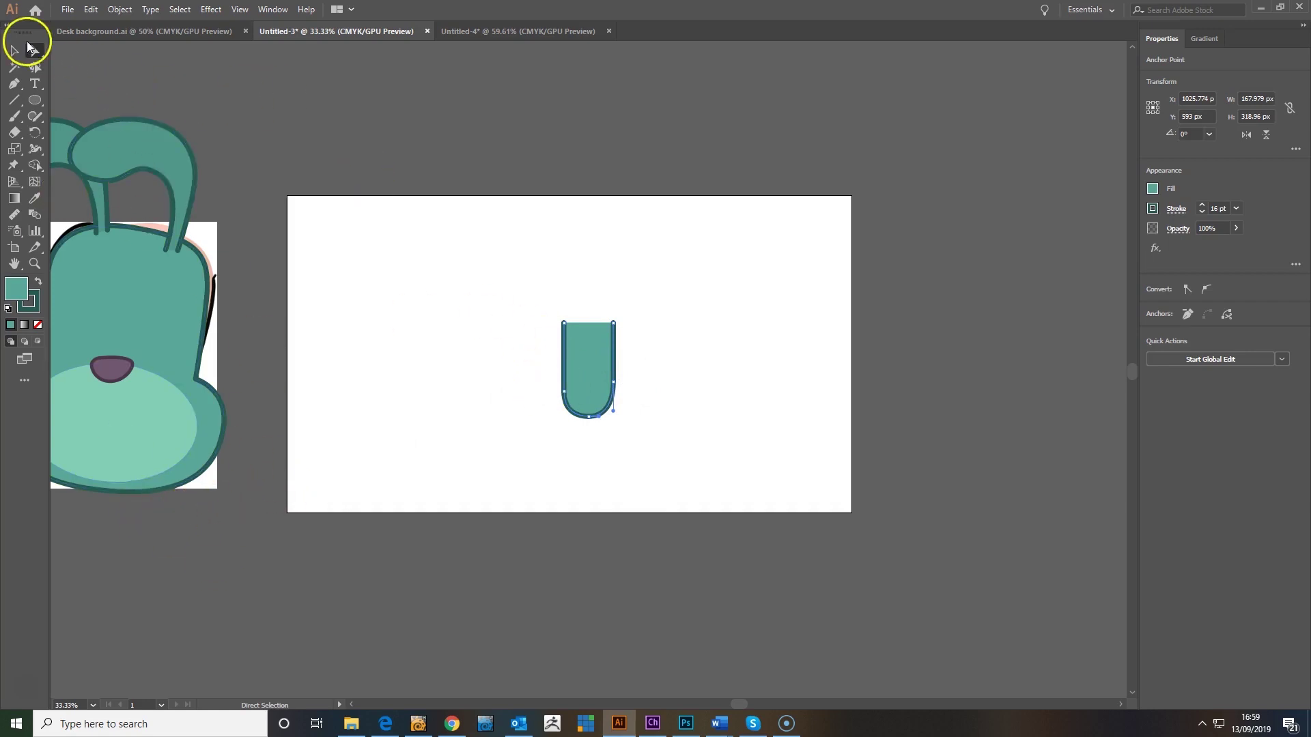
left_click(627, 444)
Copy the redrawn neck and paste it as pixels above the Nex layer in the Photoshop document Nick.psd
left_click(576, 375)
key("a")
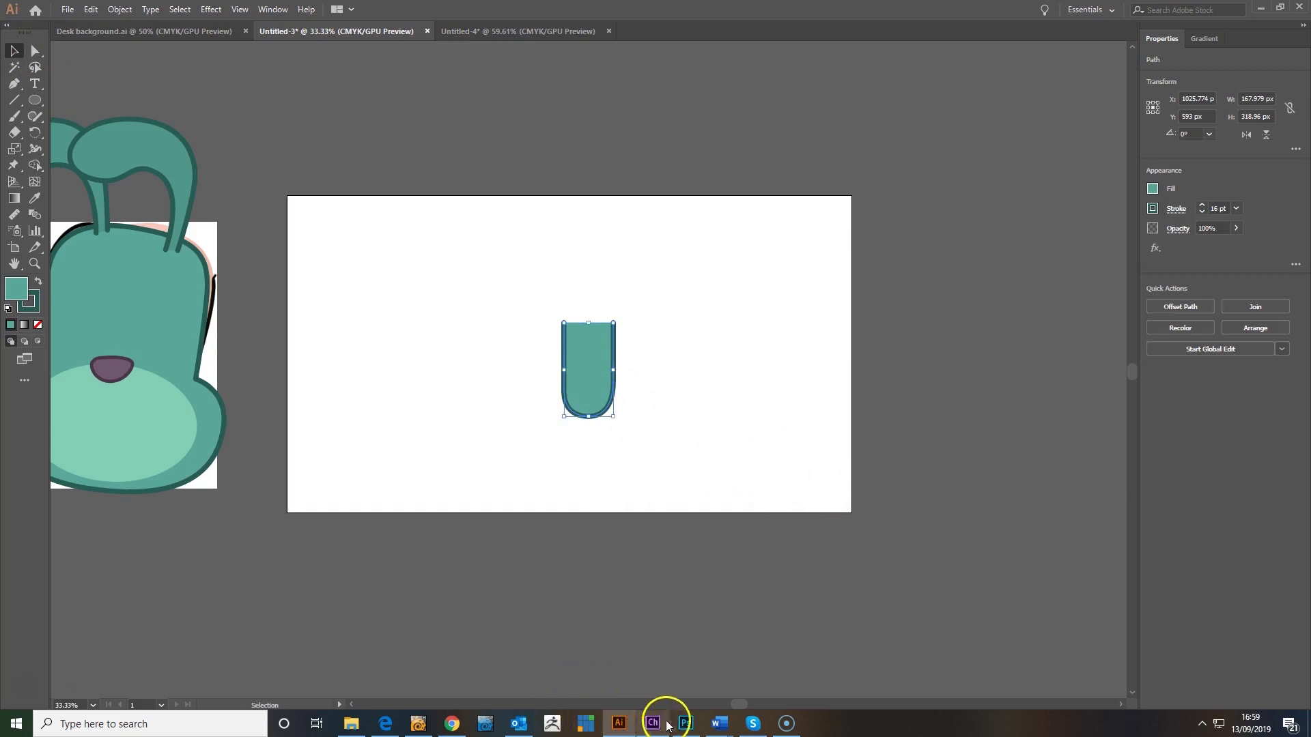
left_click(683, 723)
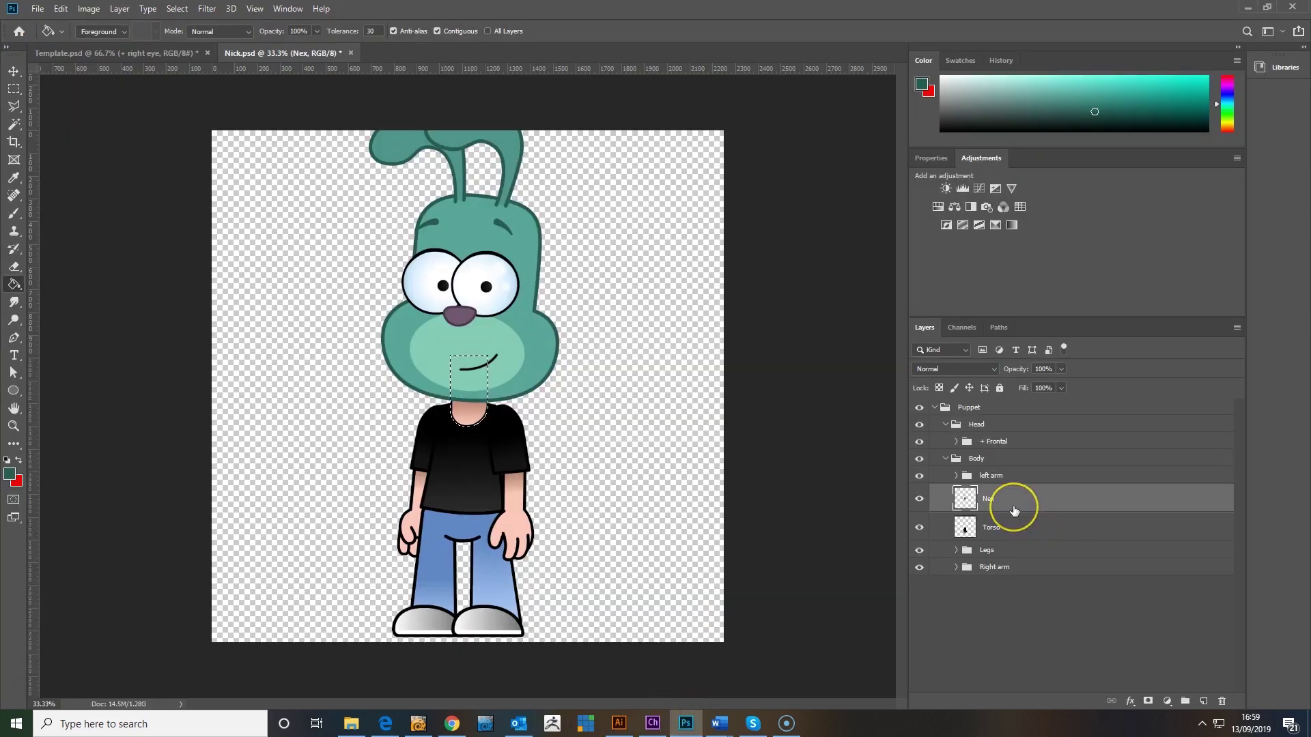
key("ctrl+v")
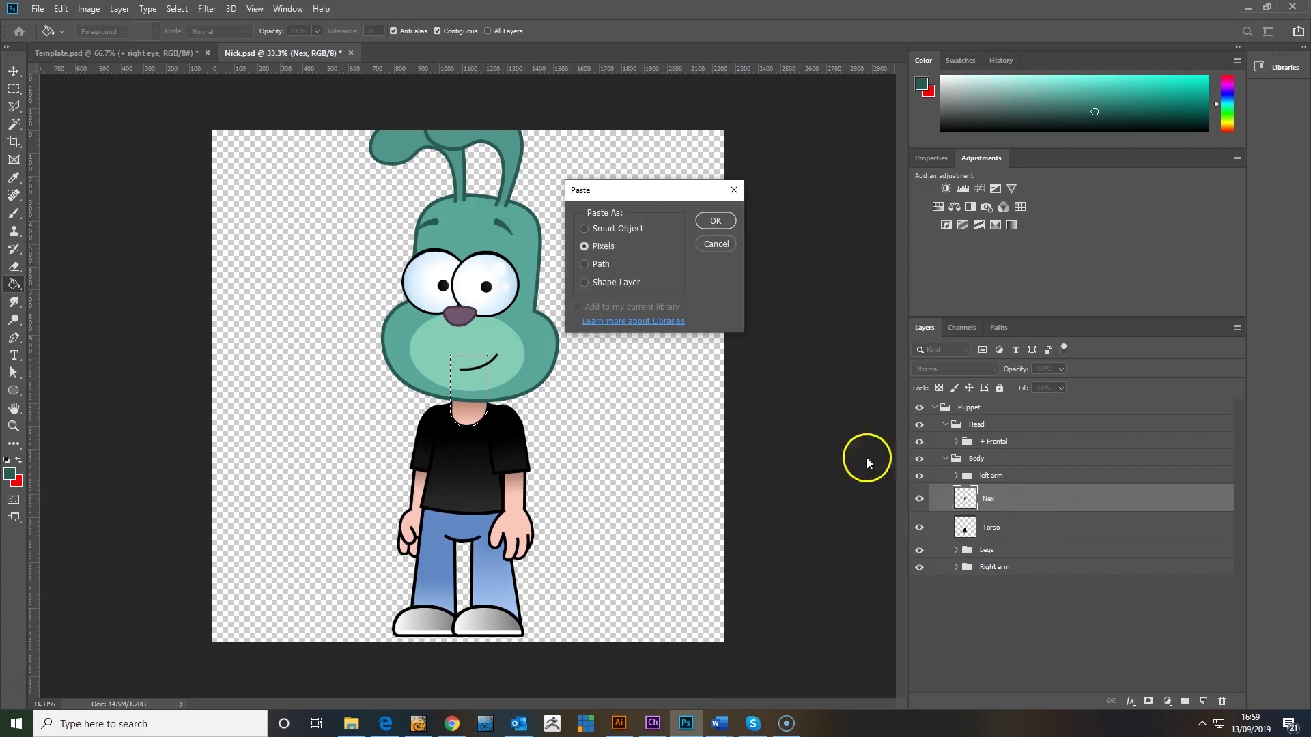
left_click(714, 220)
left_click(517, 31)
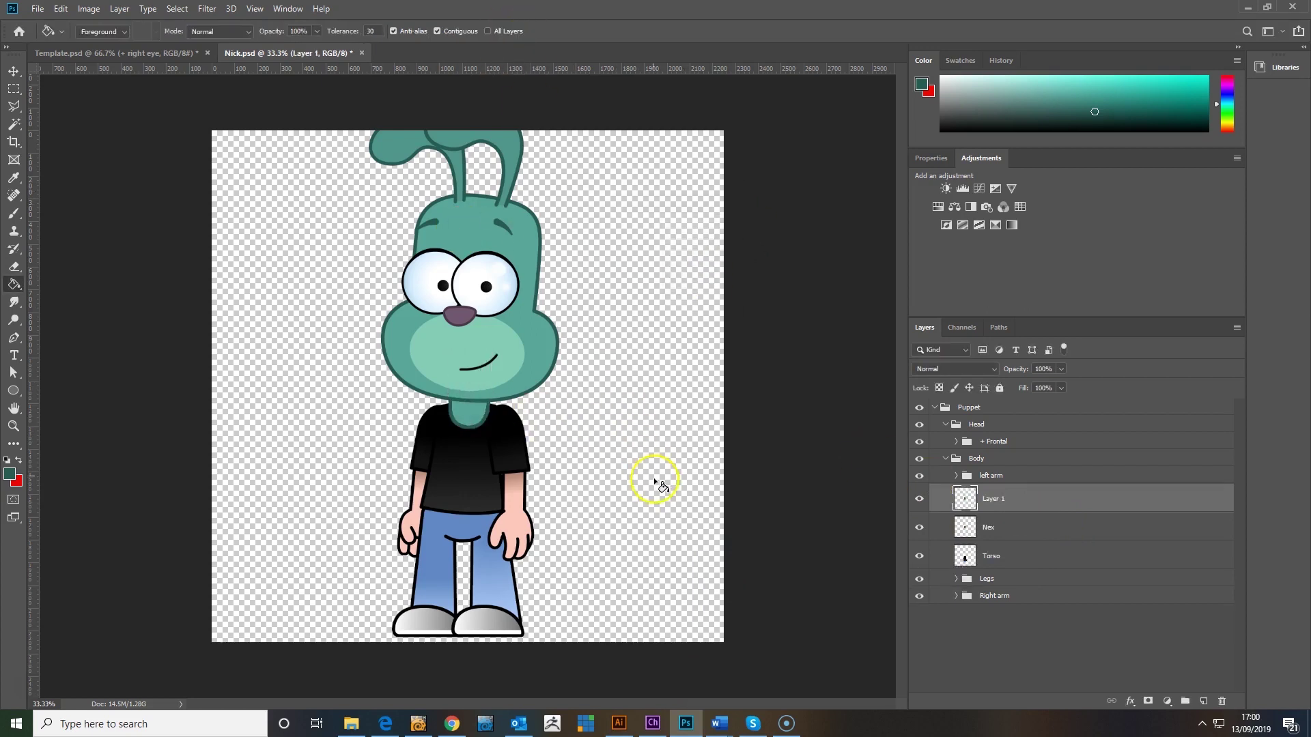
Scale down the old neck on the Nex layer so it sits hidden behind the new teal neck
key("ctrl+plus")
key("ctrl+plus")
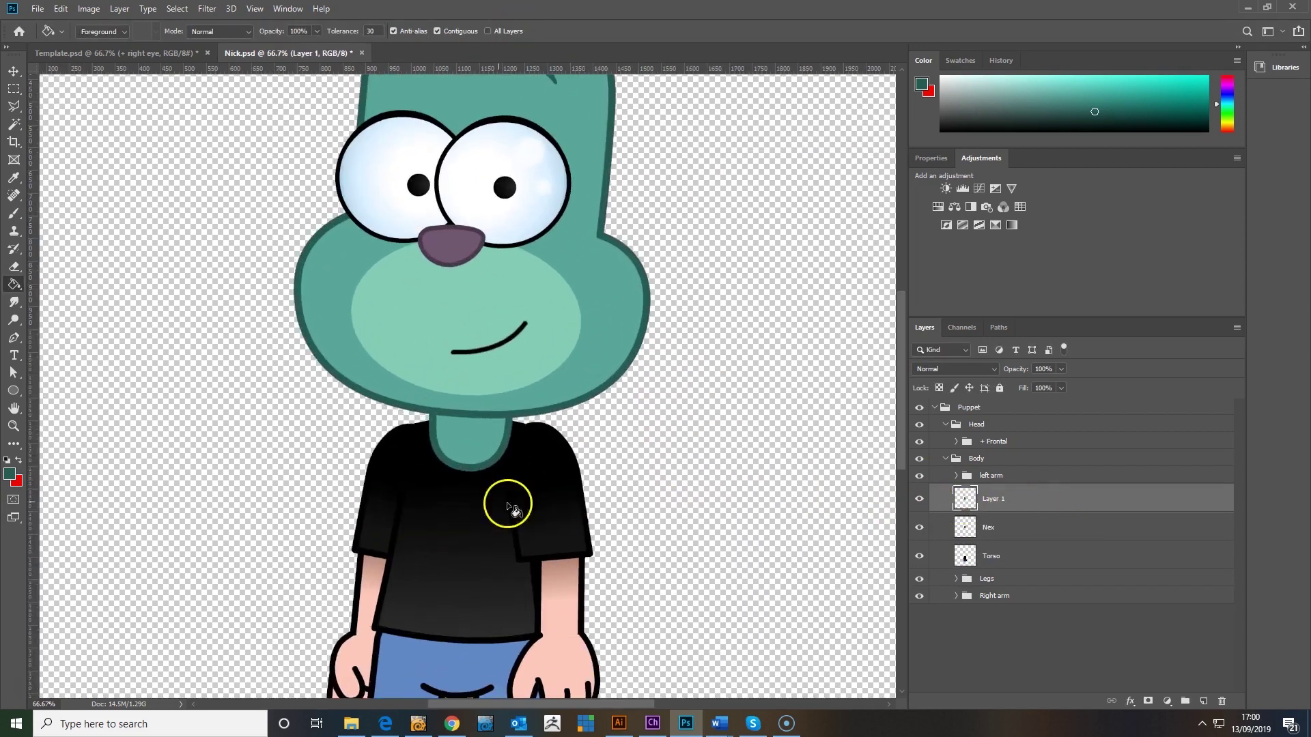
left_click(994, 527)
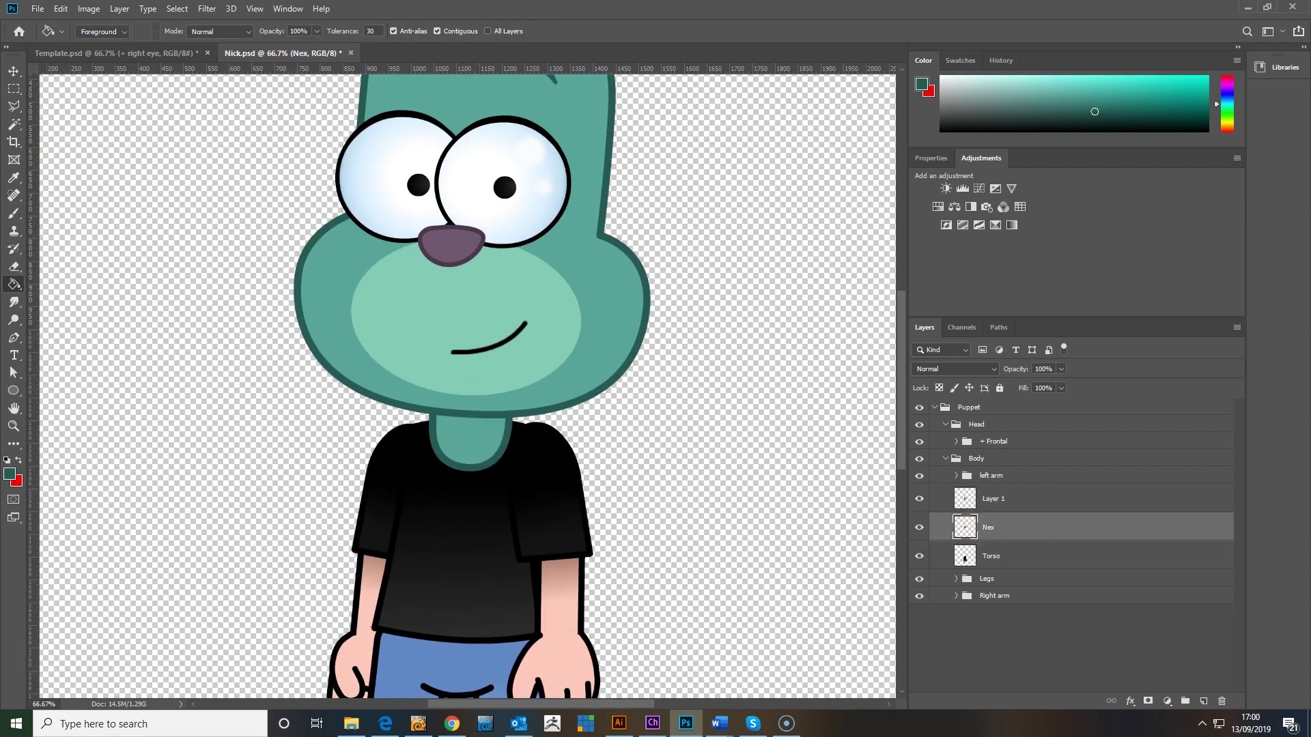
left_click(14, 69)
key("ctrl+t")
left_click_drag(506, 469, 494, 445)
key("Return")
left_click(655, 31)
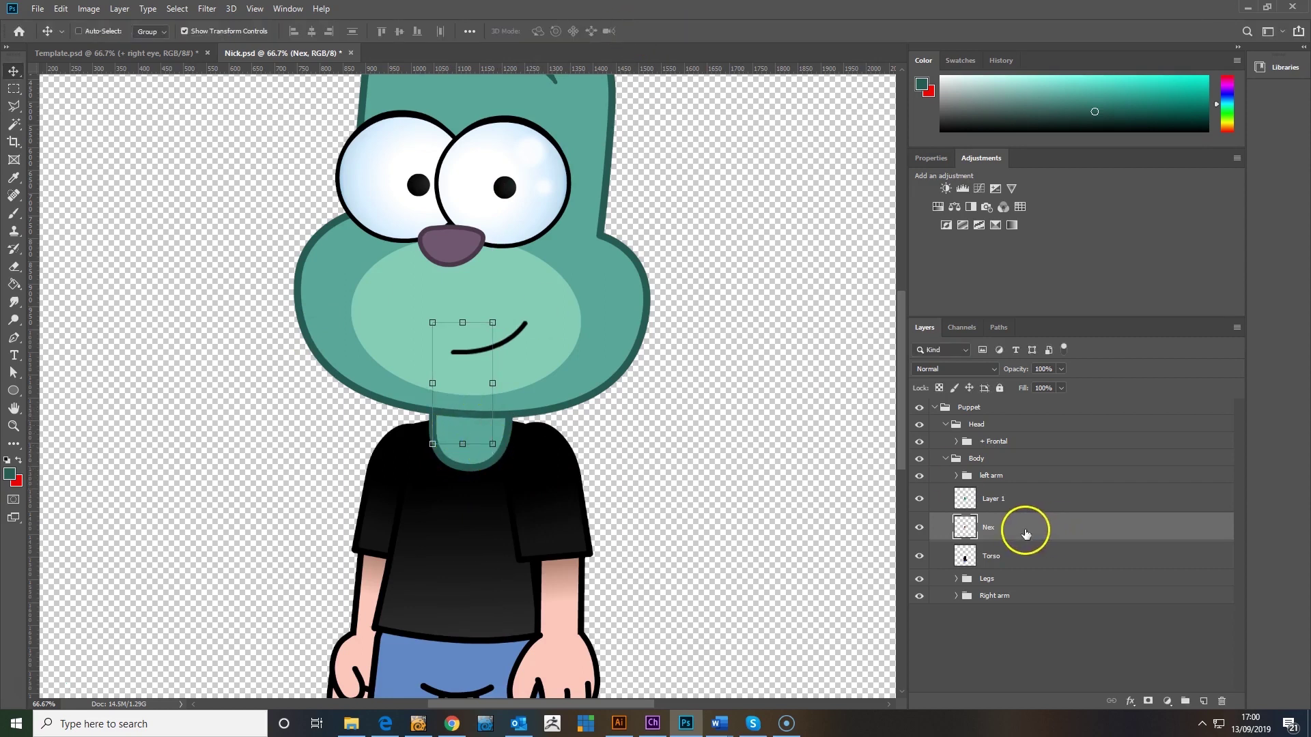
Merge the Nex layer with the pasted Layer 1 and rename the merged layer Neck
left_click(994, 498, "shift")
key("ctrl+e")
double_click(995, 496)
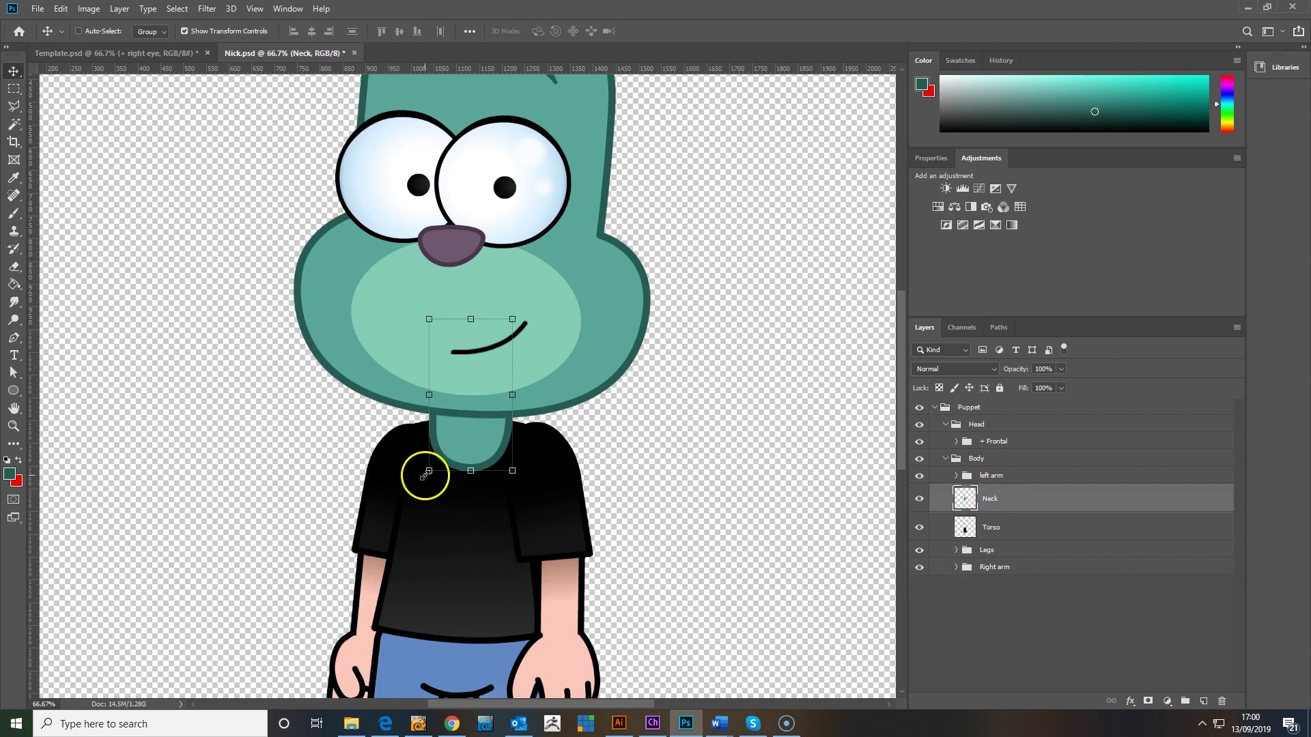
Scale the Neck layer to about 83% width and 92% height, centred beneath the head
left_click_drag(429, 470, 466, 450)
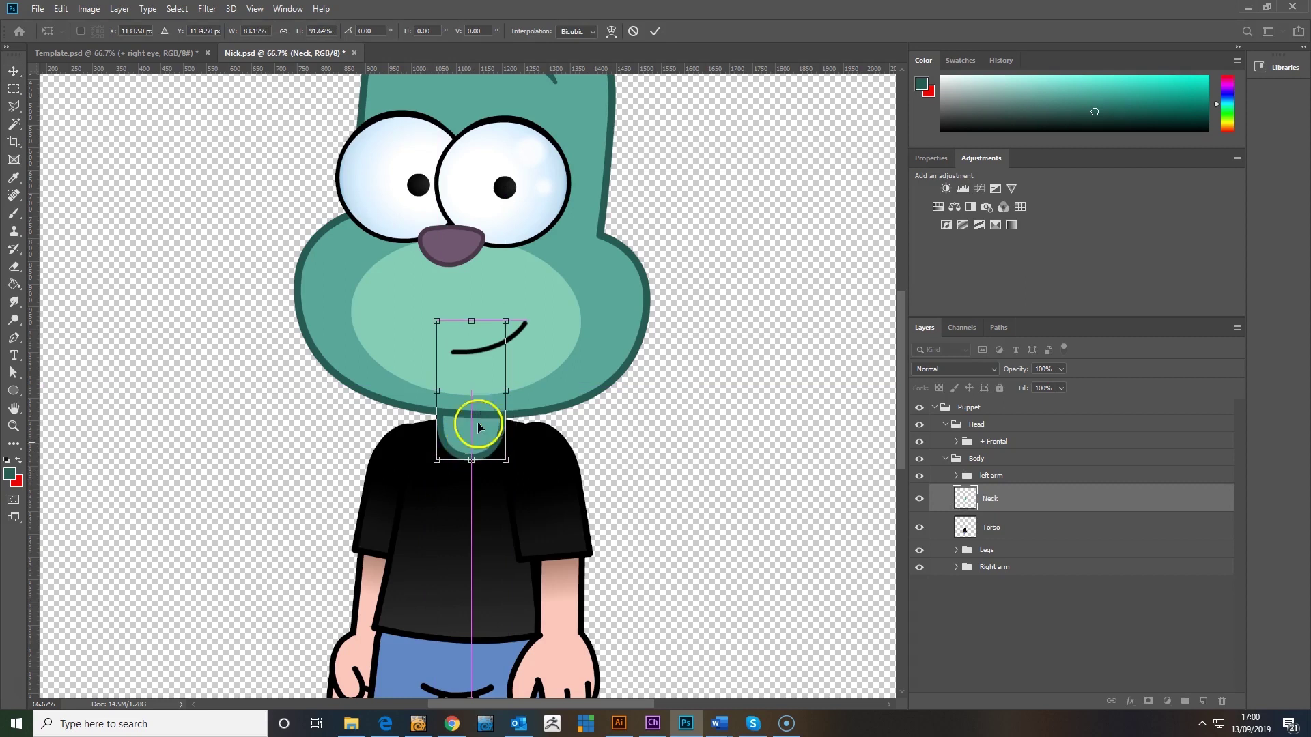
left_click(654, 30)
Expand the left arm group, identify the Arm layer by toggling its visibility, and select it
key("ctrl+minus")
key("ctrl+minus")
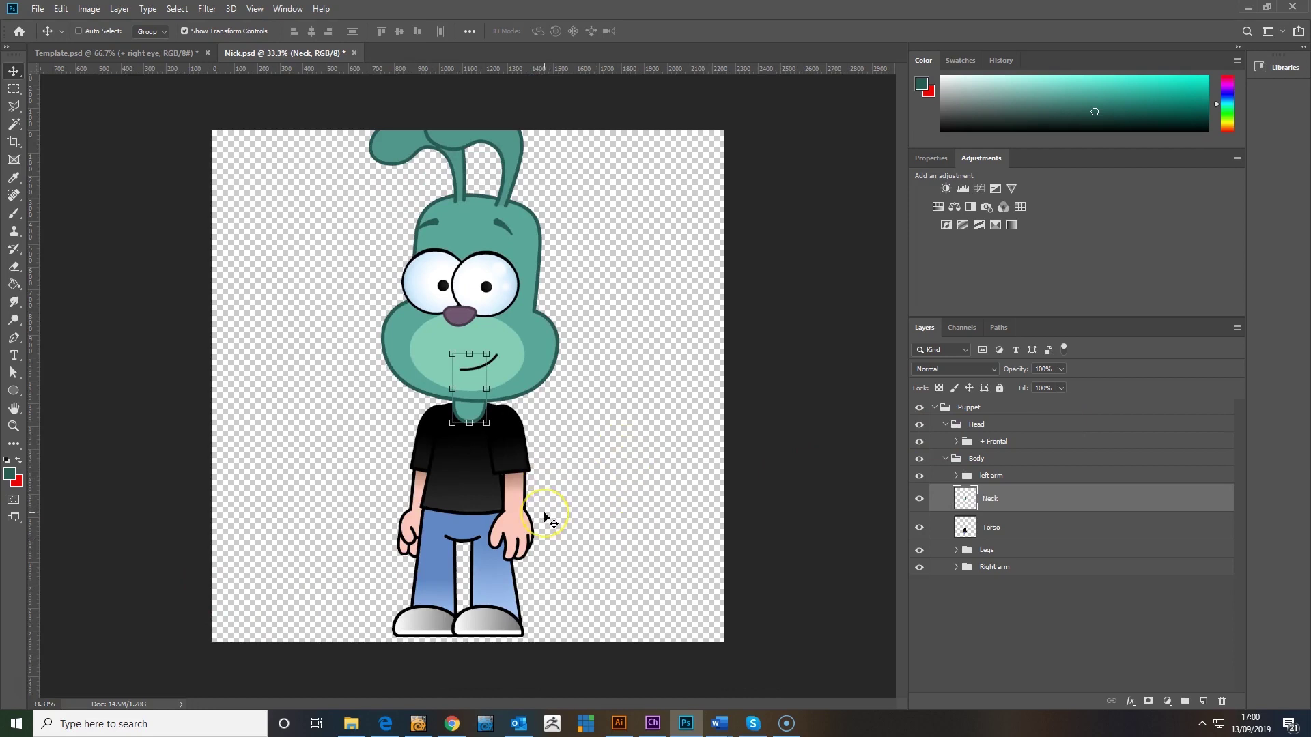
key("ctrl+plus")
scroll(493, 528, "down", 3)
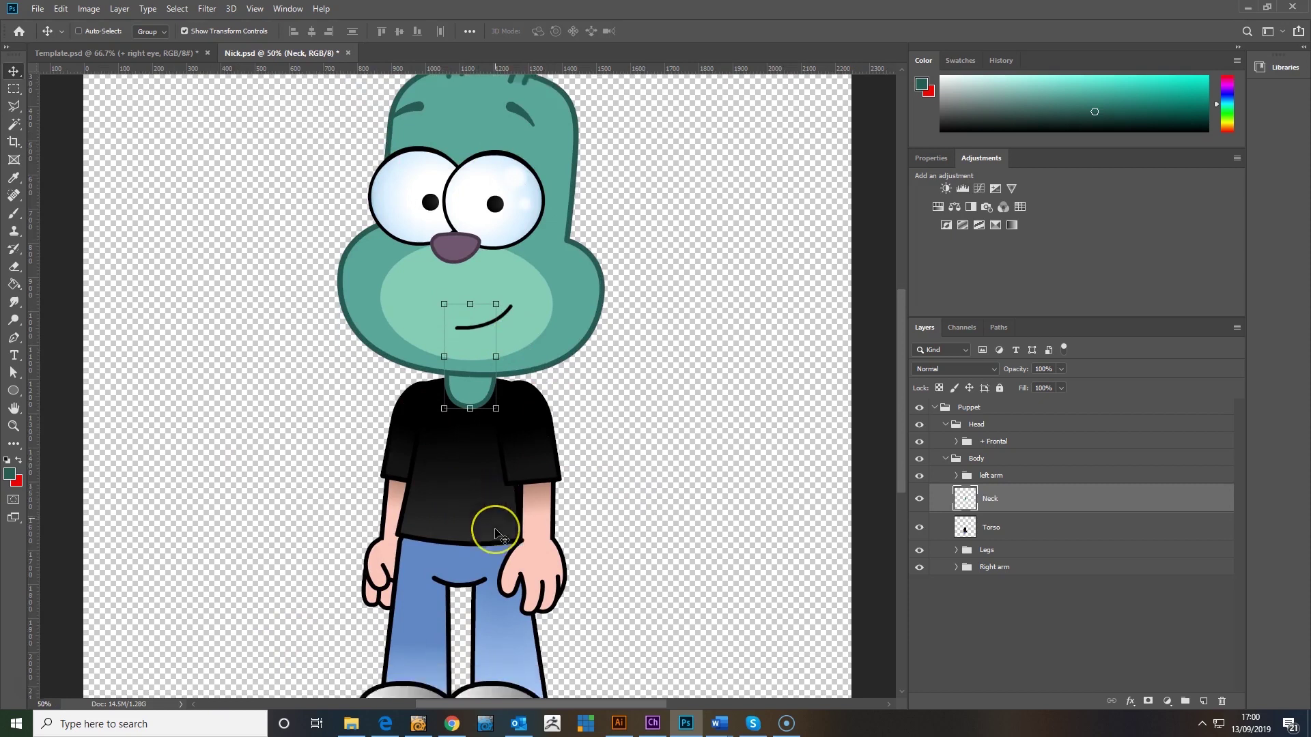
scroll(521, 283, "up", 2)
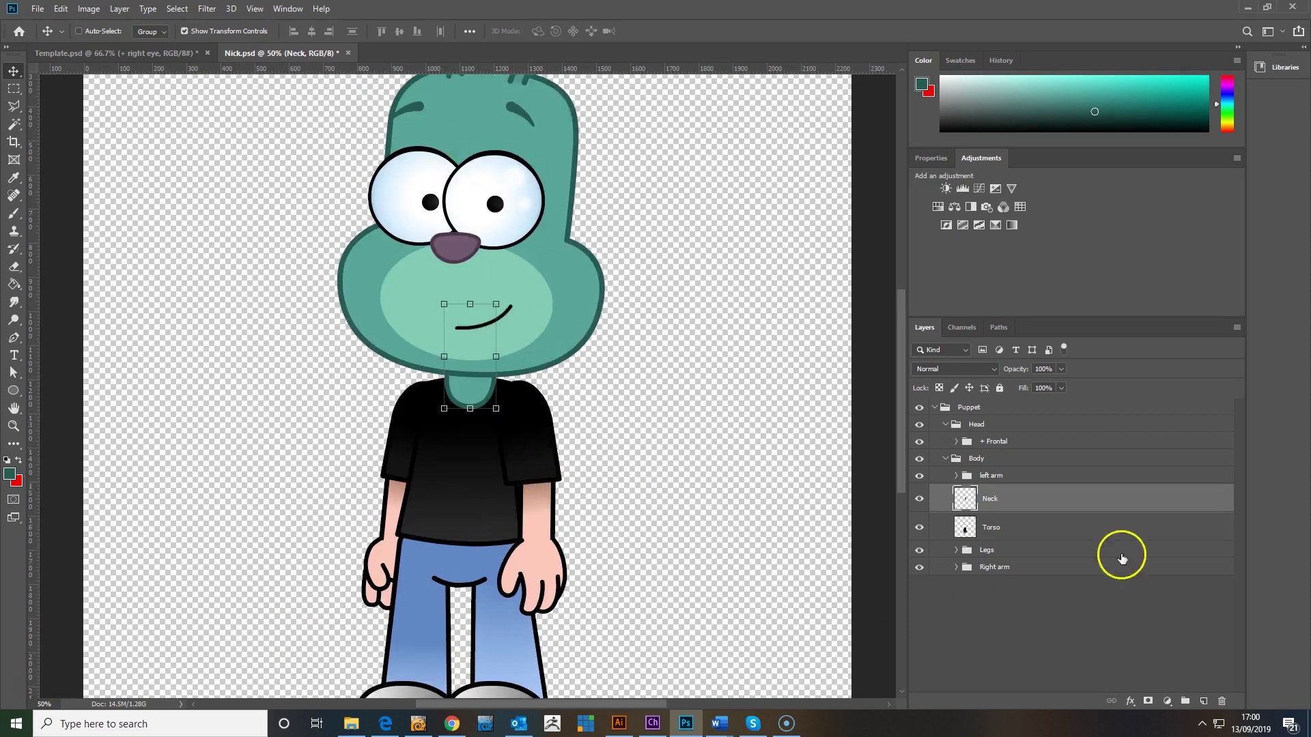
left_click(957, 476)
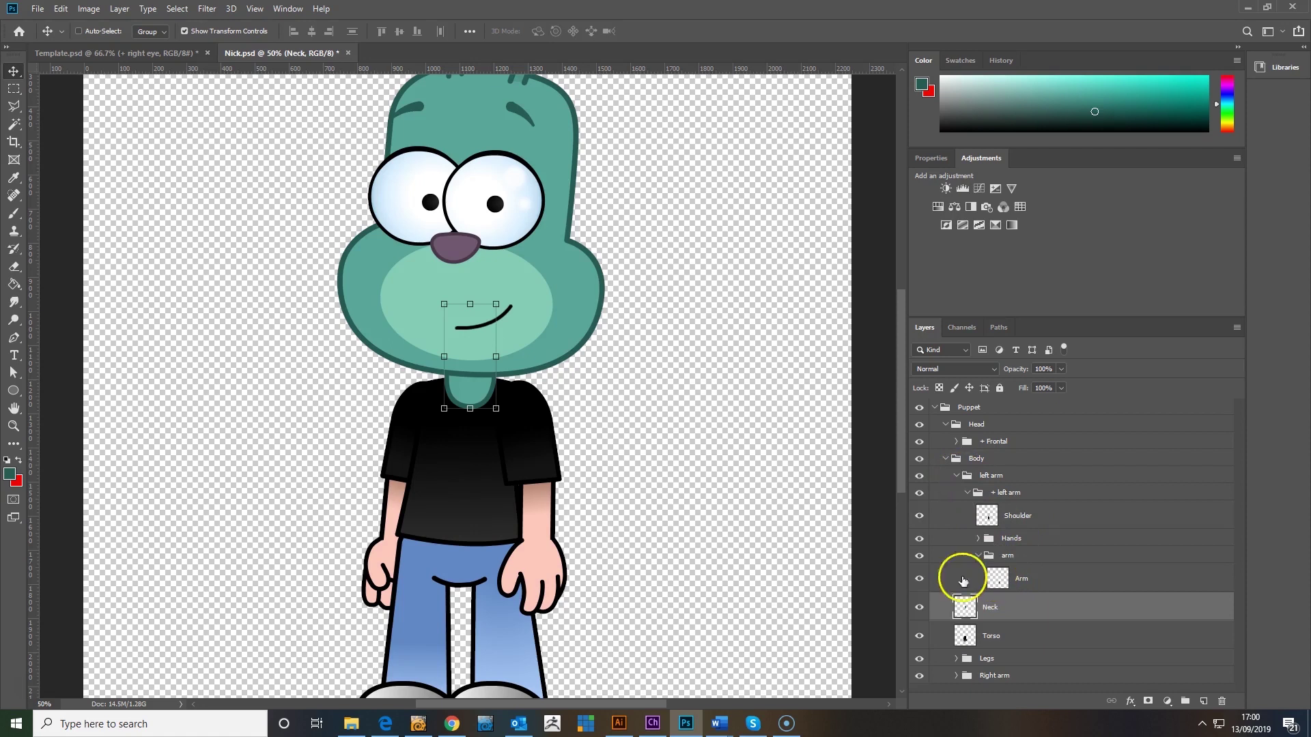
left_click(919, 579)
left_click(919, 579)
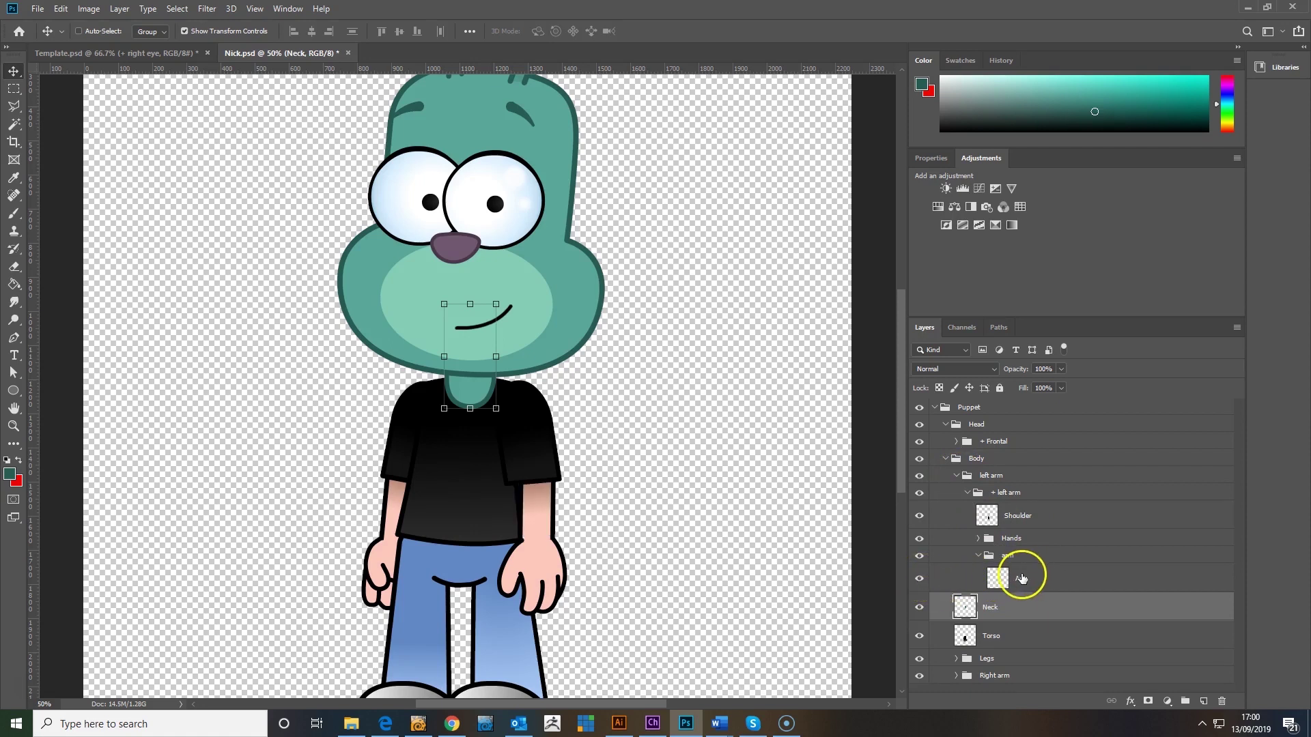
left_click(1022, 578)
Recolour the outline on the left arm's Arm layer with dark teal 275c54 using the Paint Bucket
scroll(594, 547, "down", 3)
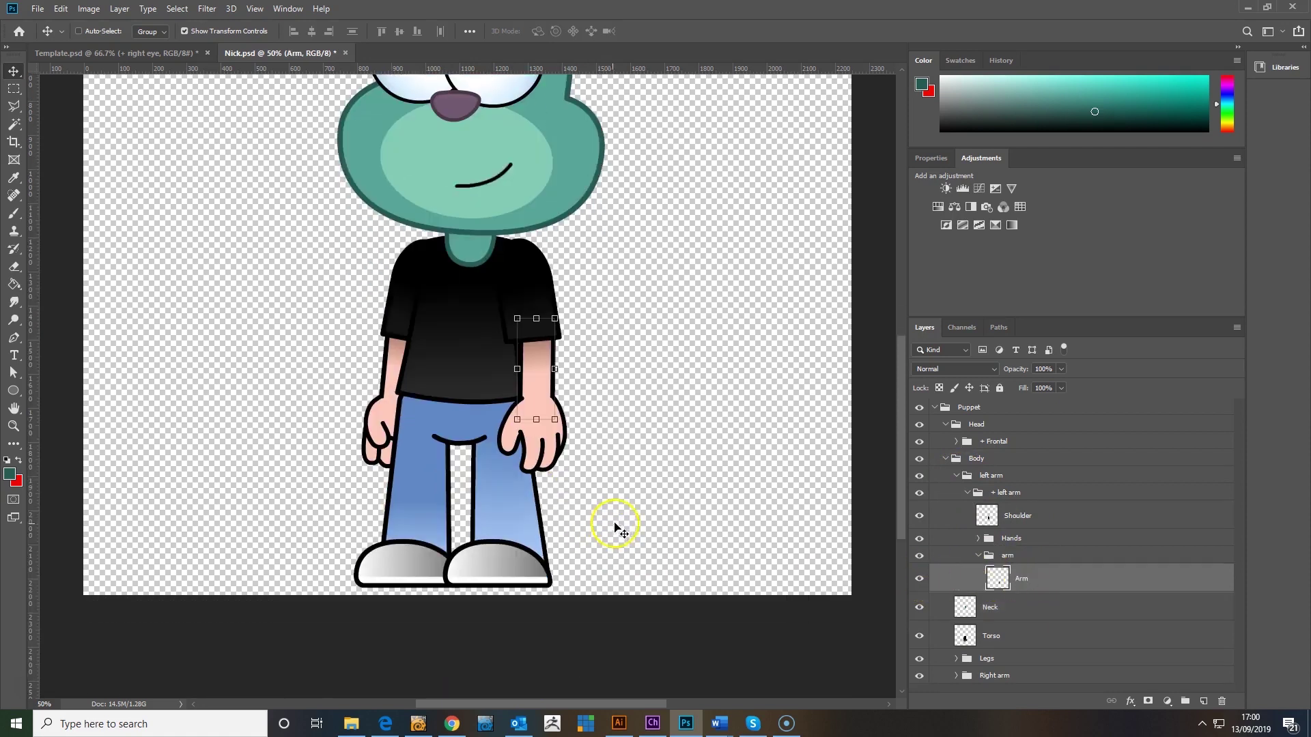
scroll(667, 521, "up", 1)
scroll(678, 447, "up", 3)
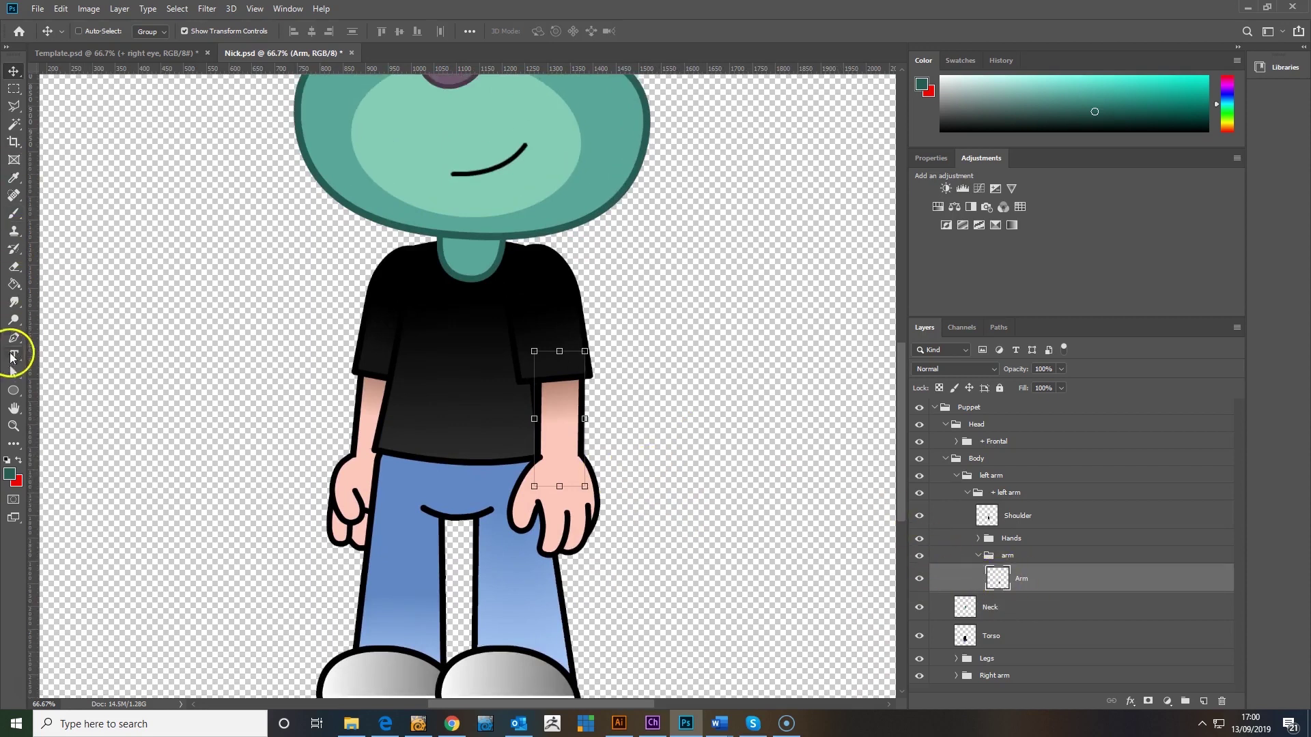
left_click(11, 474)
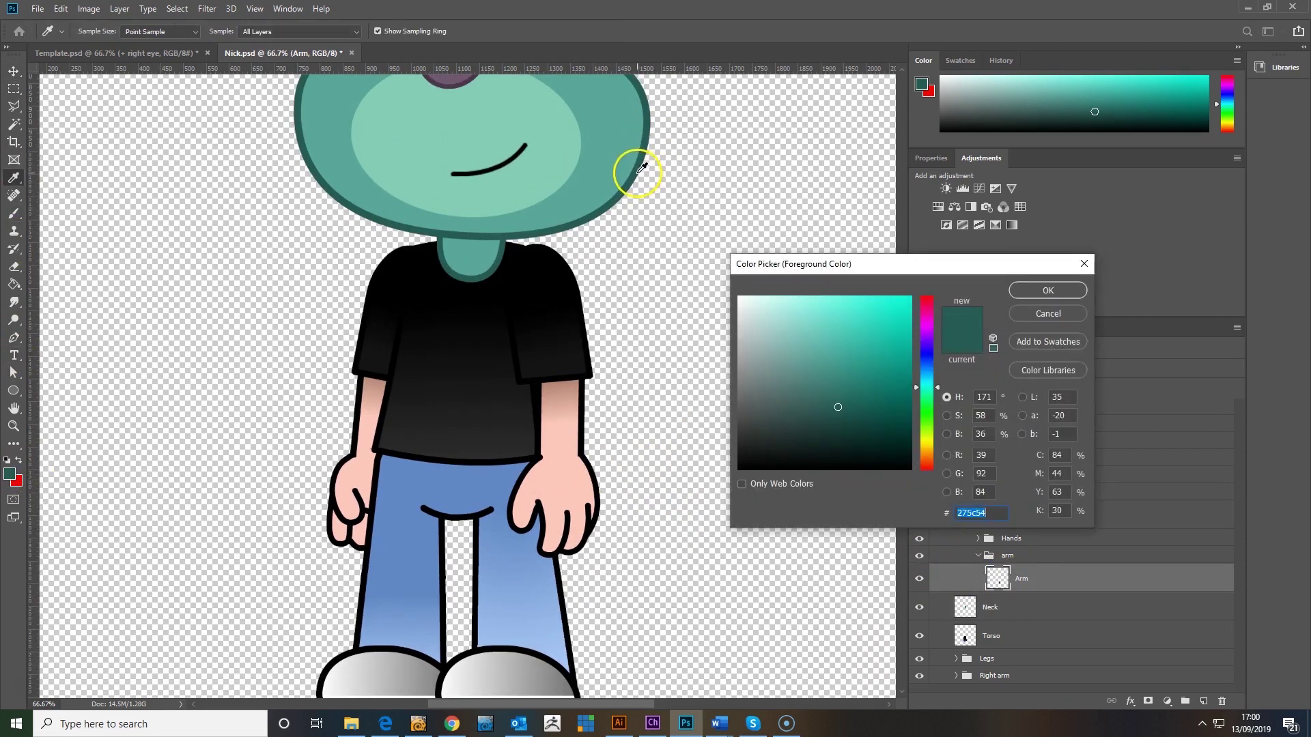
left_click(1065, 291)
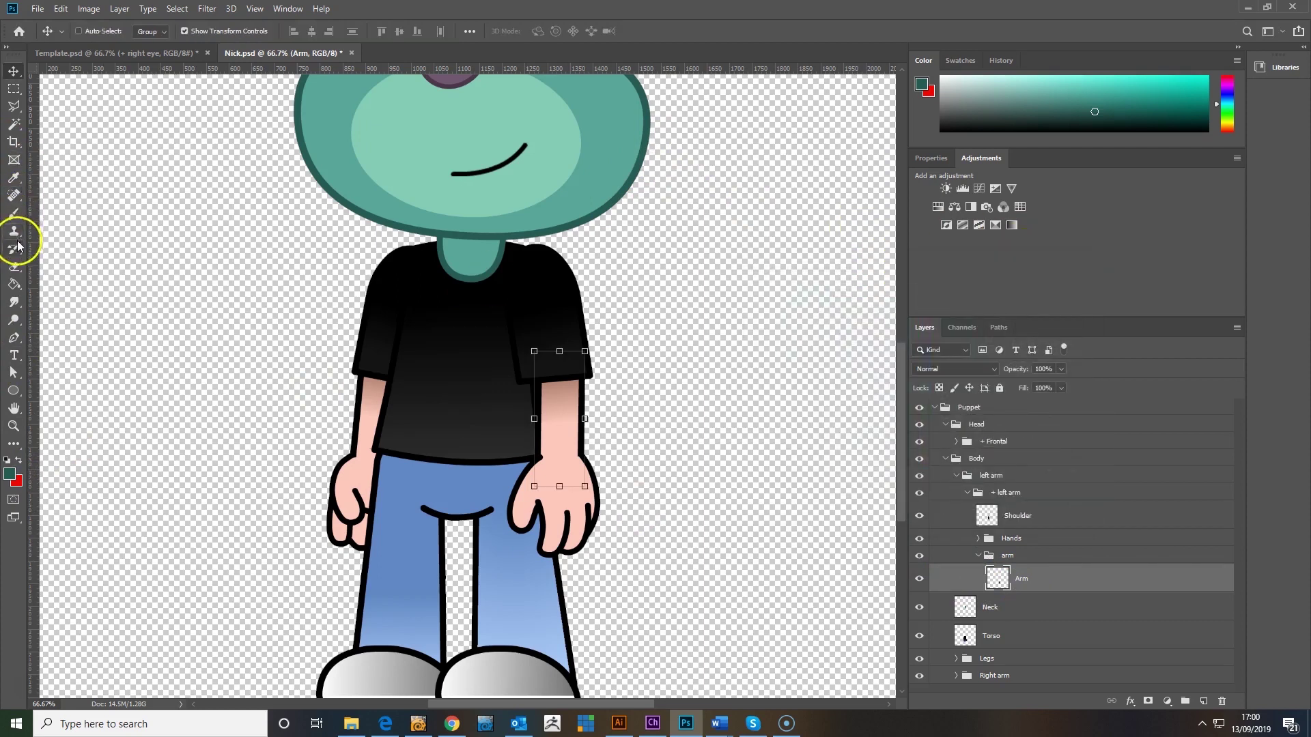
left_click(13, 284)
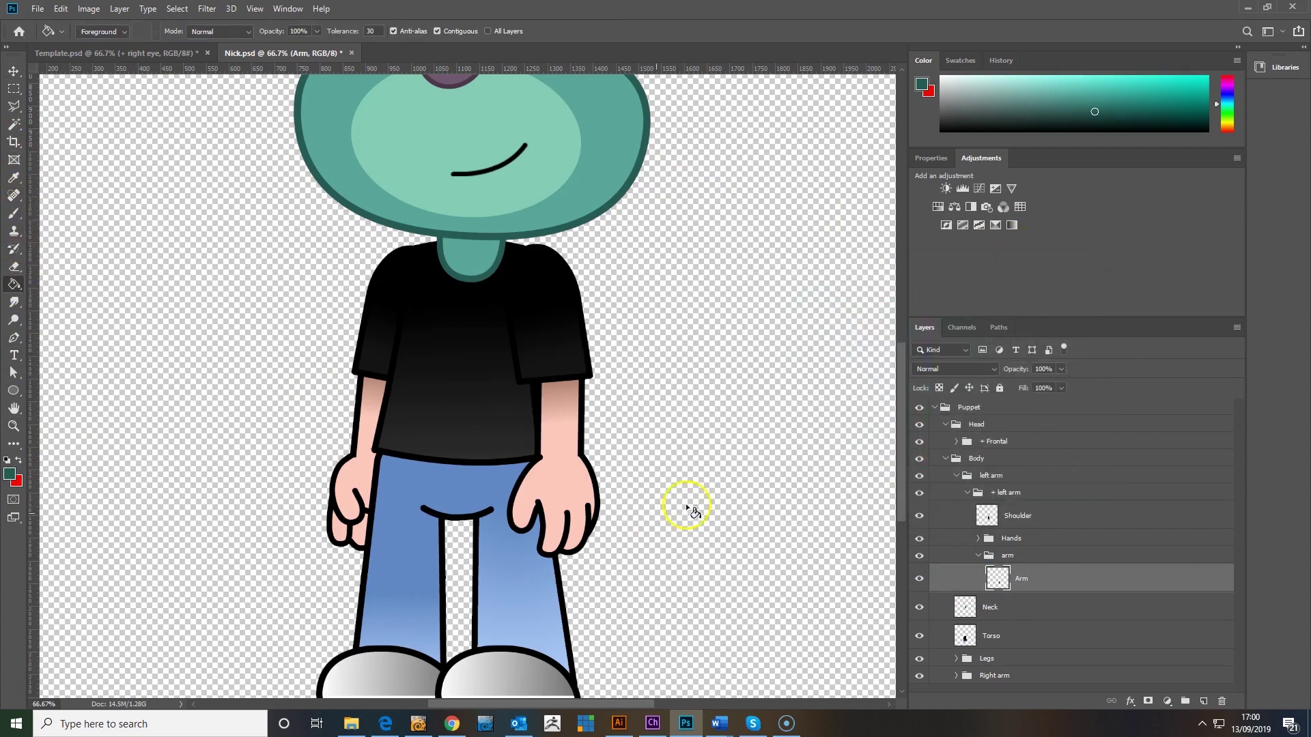
left_click(582, 431)
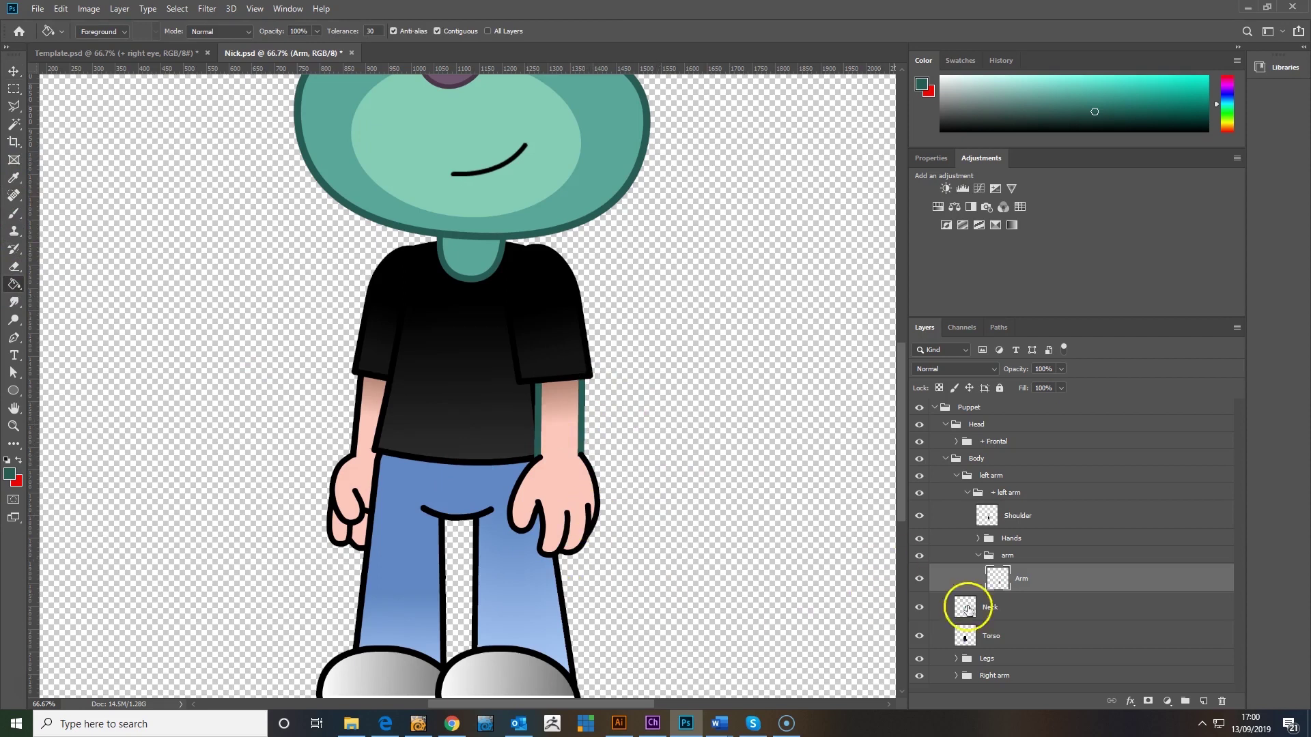
Sample the head's teal as the foreground colour and fill the skin areas of the Arm layer with it
left_click(13, 478)
left_click(638, 141)
left_click(1061, 287)
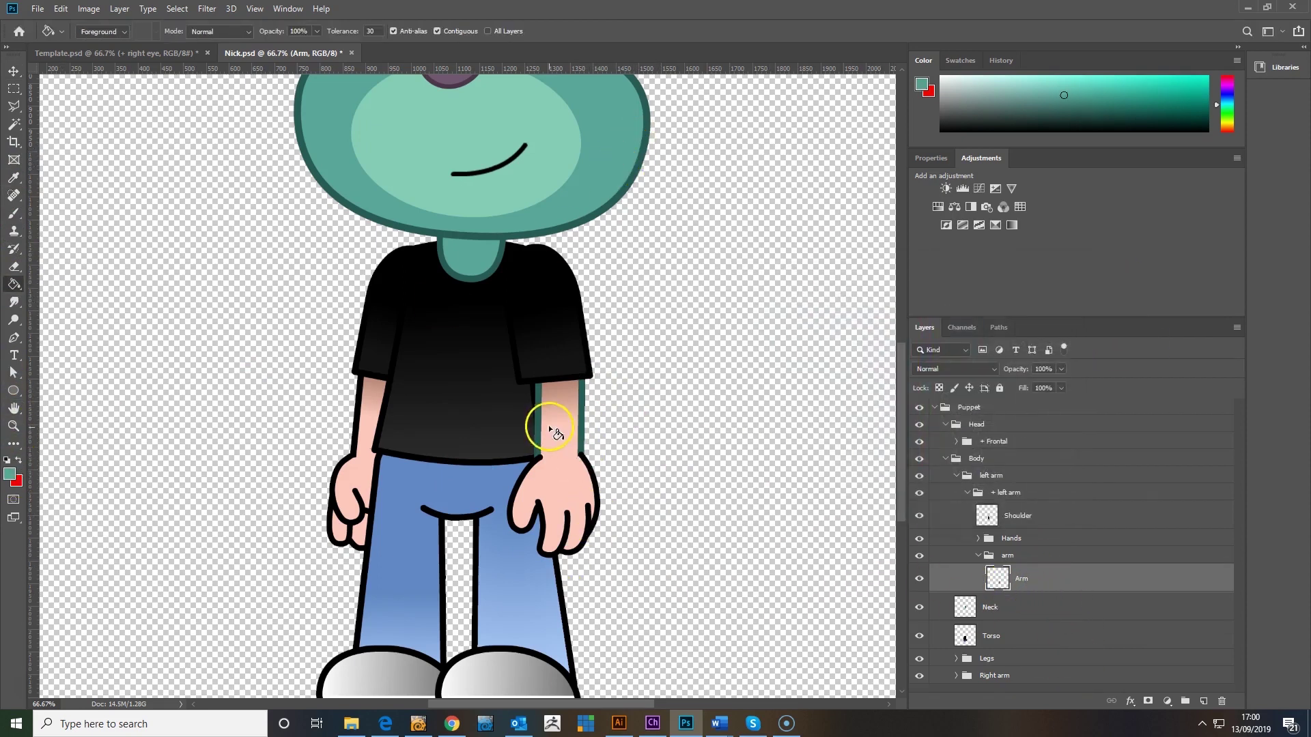
left_click(551, 430)
left_click(572, 399)
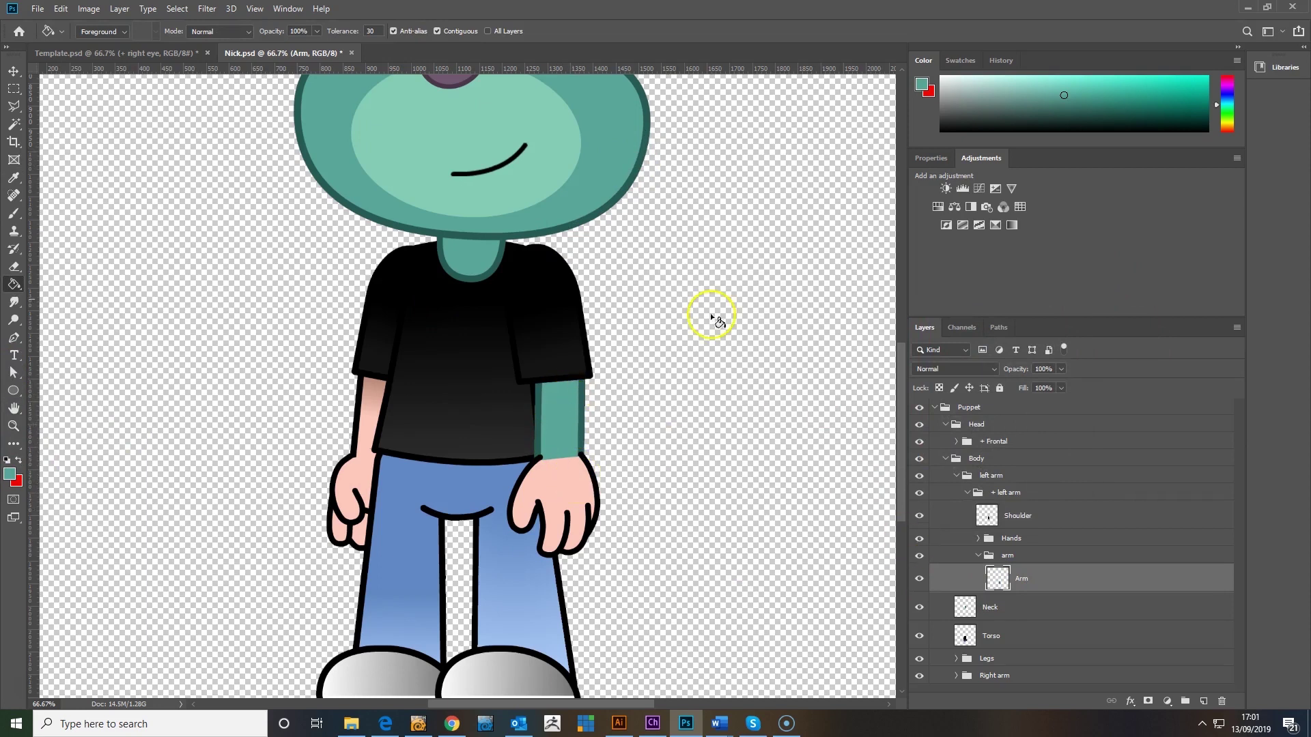
Expand the Hands group and fill the skin of the Default hand layer with the head's teal
left_click(978, 539)
scroll(1017, 461, "down", 3)
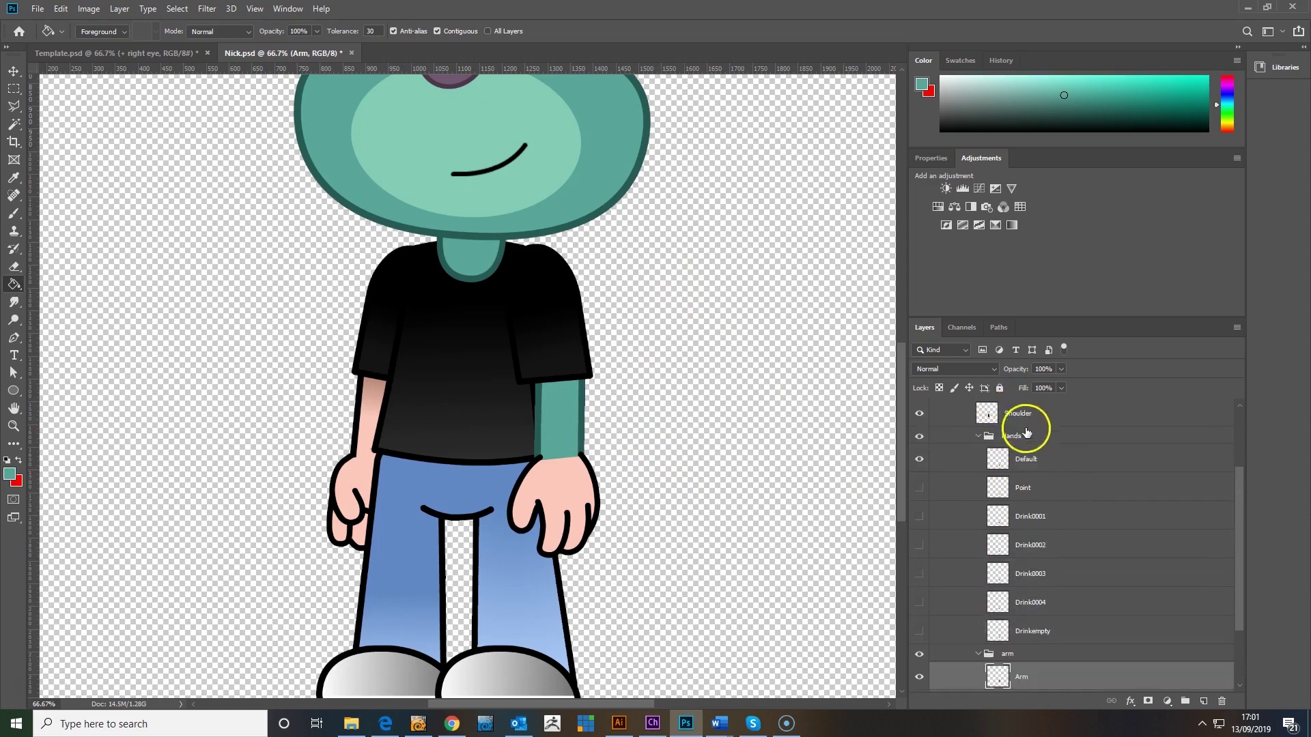
left_click(1026, 465)
left_click(554, 480)
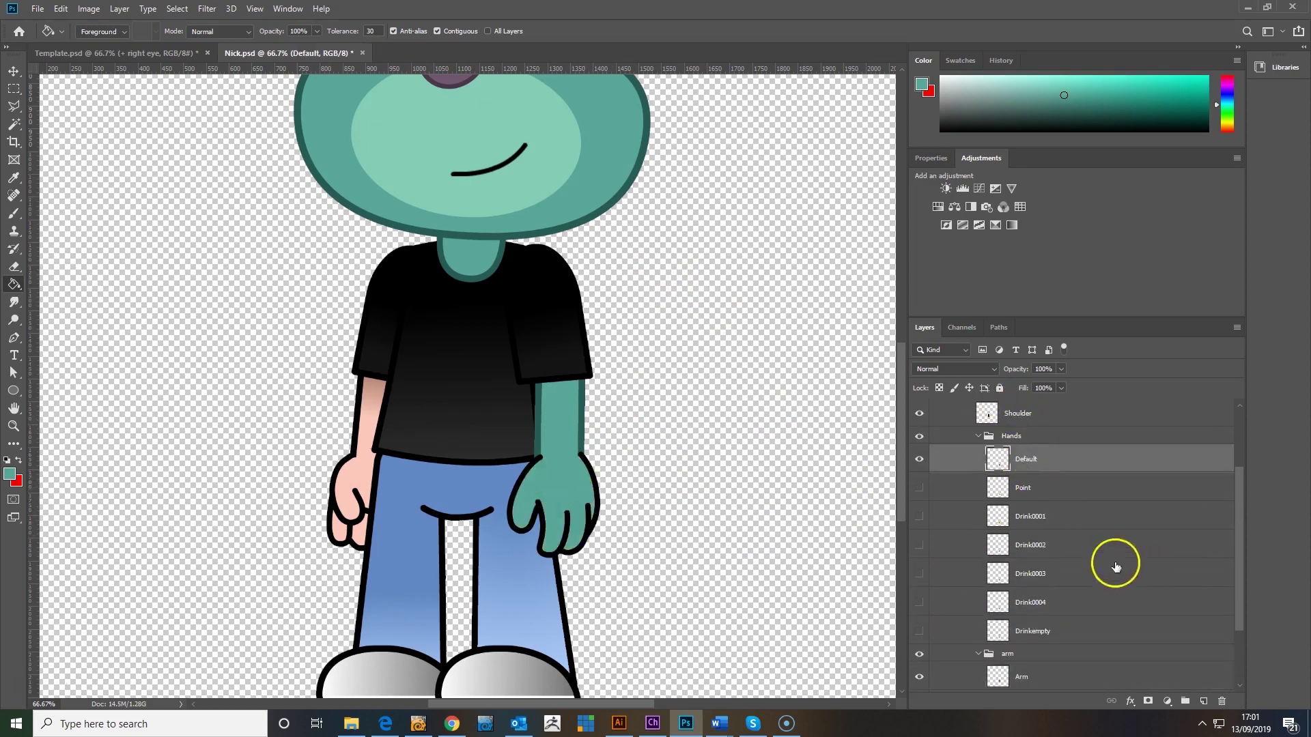
Show the Point hand layer instead of Default and fill its skin with teal
left_click(918, 458)
left_click(919, 487)
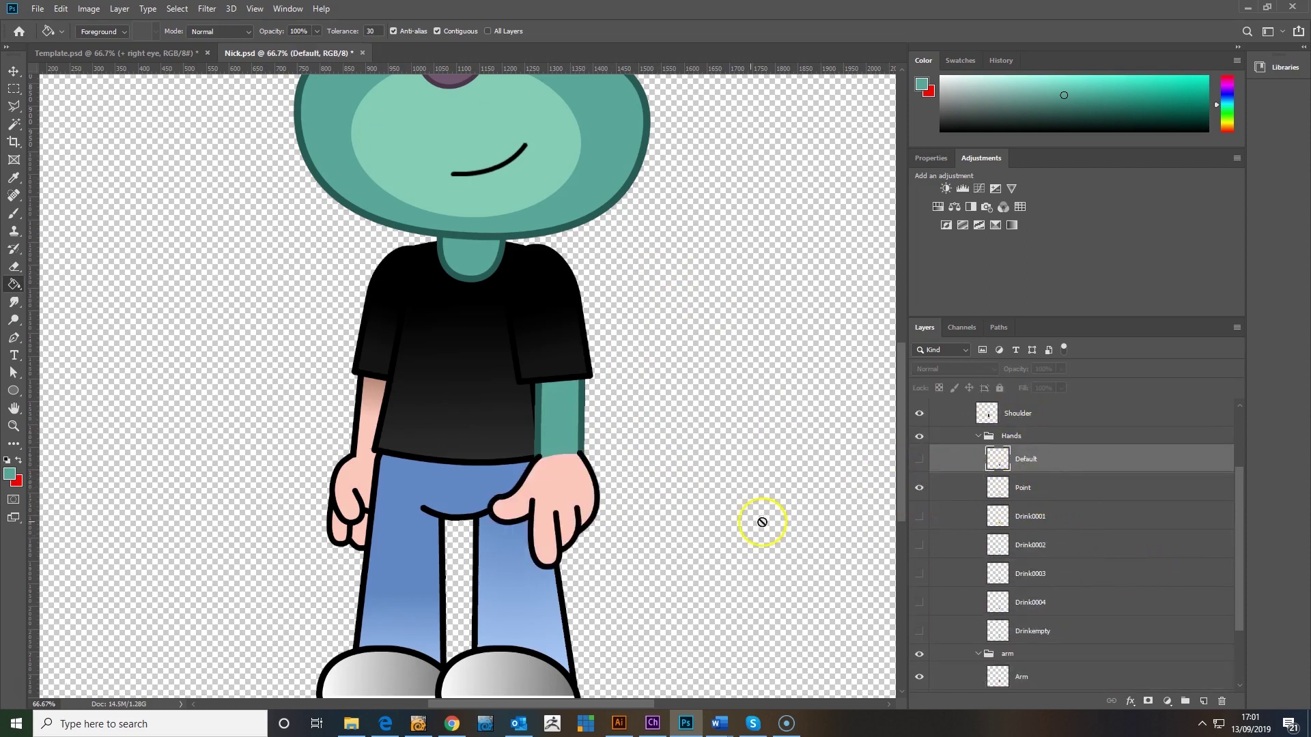
left_click(572, 491)
left_click(634, 269)
left_click(998, 489)
left_click(567, 488)
Show the Drink0001 hand layer instead of Point and fill its skin with teal
left_click(919, 487)
left_click(919, 516)
left_click(998, 516)
left_click(582, 487)
Show the Drink0002 and Drink0003 hand layers in turn and fill the skin on each with teal
left_click(919, 516)
left_click(919, 544)
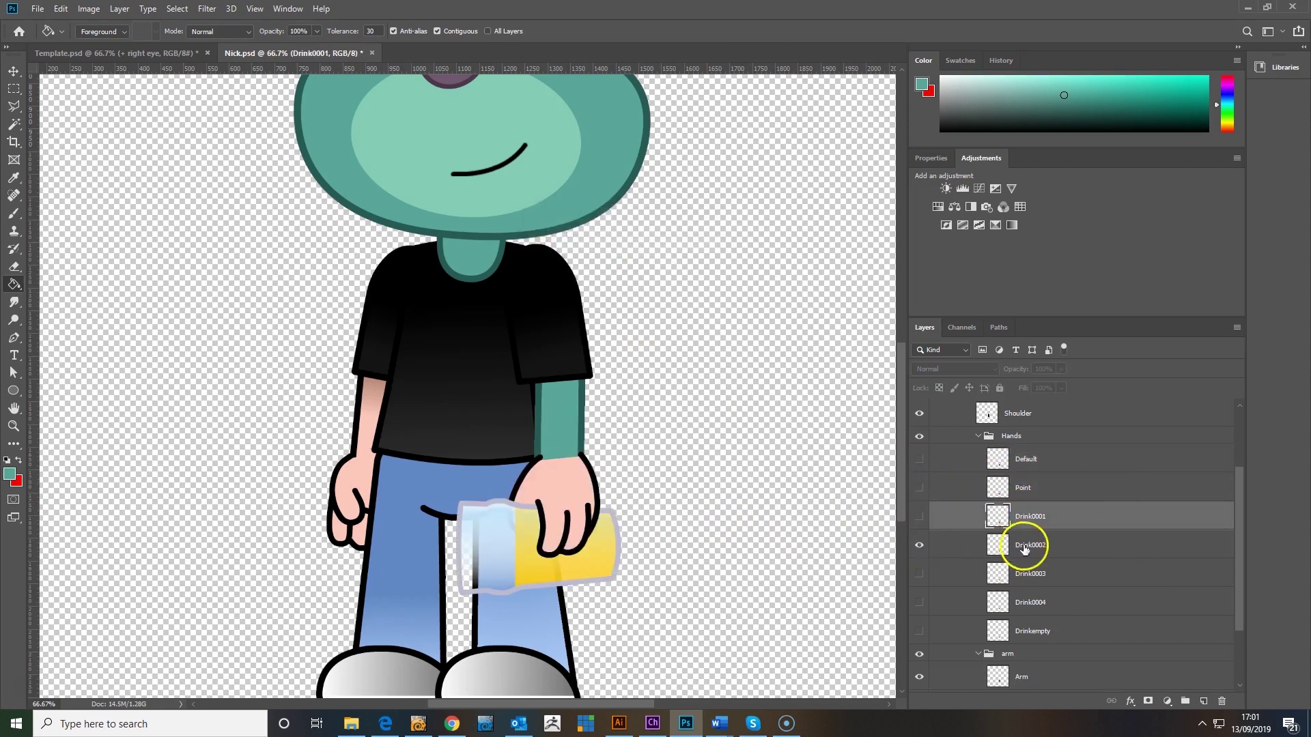
left_click(1021, 543)
left_click(919, 574)
left_click(998, 573)
left_click(583, 484)
Show the Drink0004 and Drinkempty hand layers in turn and fill the skin on each with teal
left_click(919, 573)
left_click(919, 602)
left_click(998, 602)
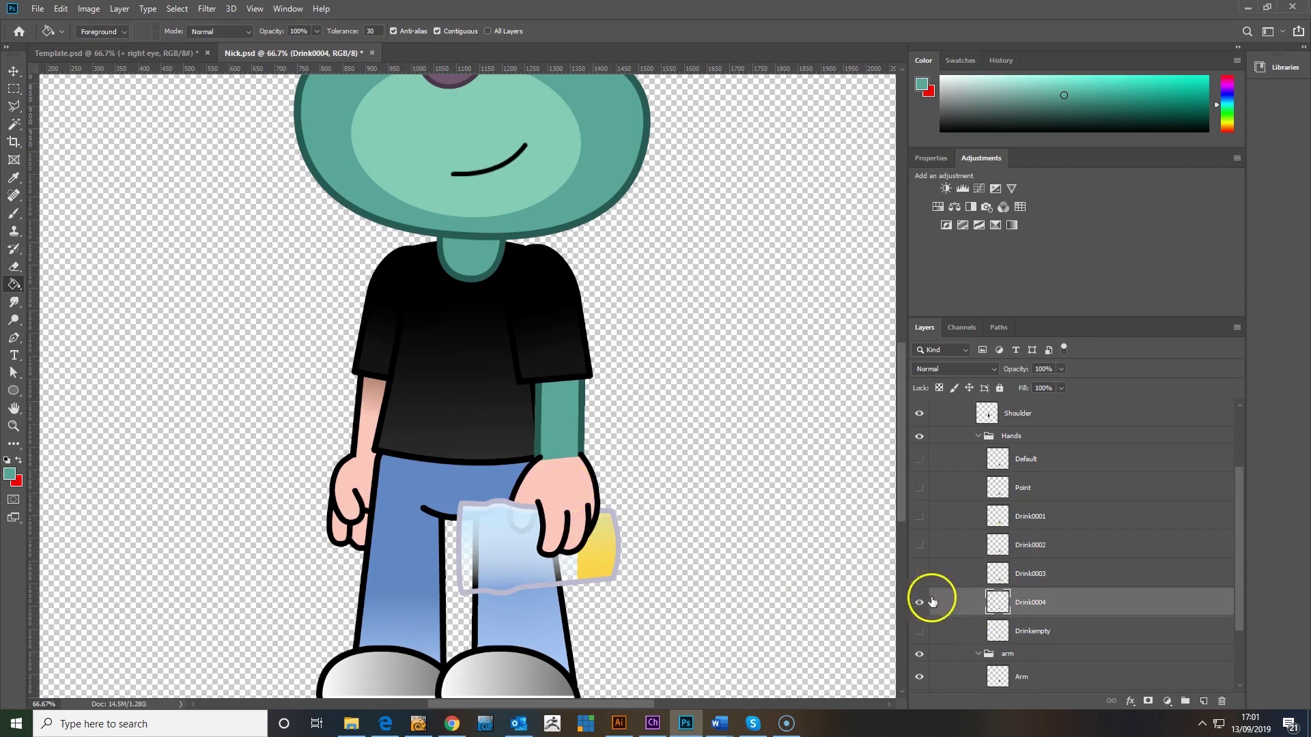
left_click(581, 484)
left_click(919, 602)
left_click(919, 631)
left_click(1058, 631)
left_click(568, 499)
Sample the dark teal of the arm's outline and fill the outlines of the Drinkempty and Drink0004 hands with it
left_click(10, 473)
left_click(581, 423)
left_click(1044, 292)
left_click(595, 489)
left_click(919, 631)
left_click(919, 602)
left_click(998, 602)
left_click(595, 505)
Show the Drink0003 hand layer and fill its outline with dark teal and its skin with the arm's teal, 5aa798
left_click(919, 602)
left_click(919, 574)
left_click(998, 574)
left_click(595, 506)
left_click(10, 474)
left_click(560, 423)
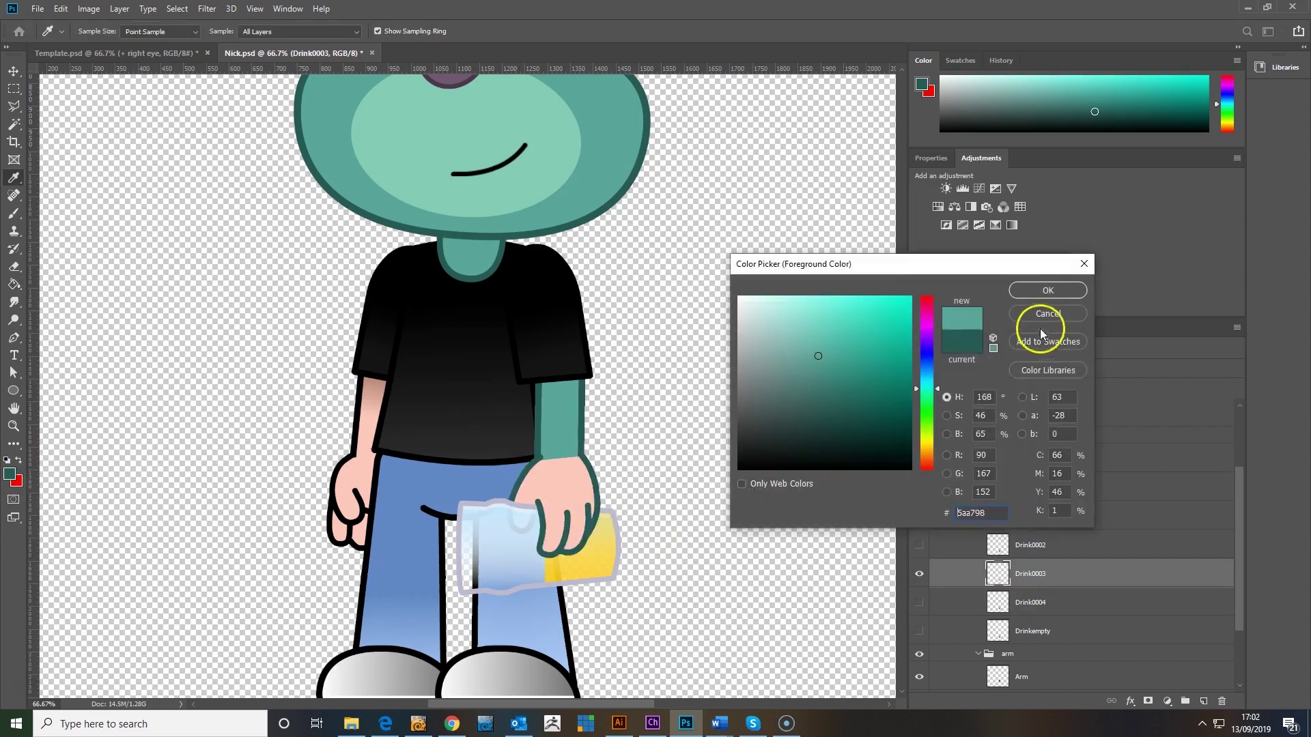
left_click(1045, 293)
left_click(563, 492)
Sample the arm's dark teal outline again and fill the outlines of the Drink0002 and Drink0001 hands with it
left_click(918, 574)
left_click(919, 545)
left_click(998, 545)
left_click(10, 473)
left_click(582, 427)
left_click(1045, 293)
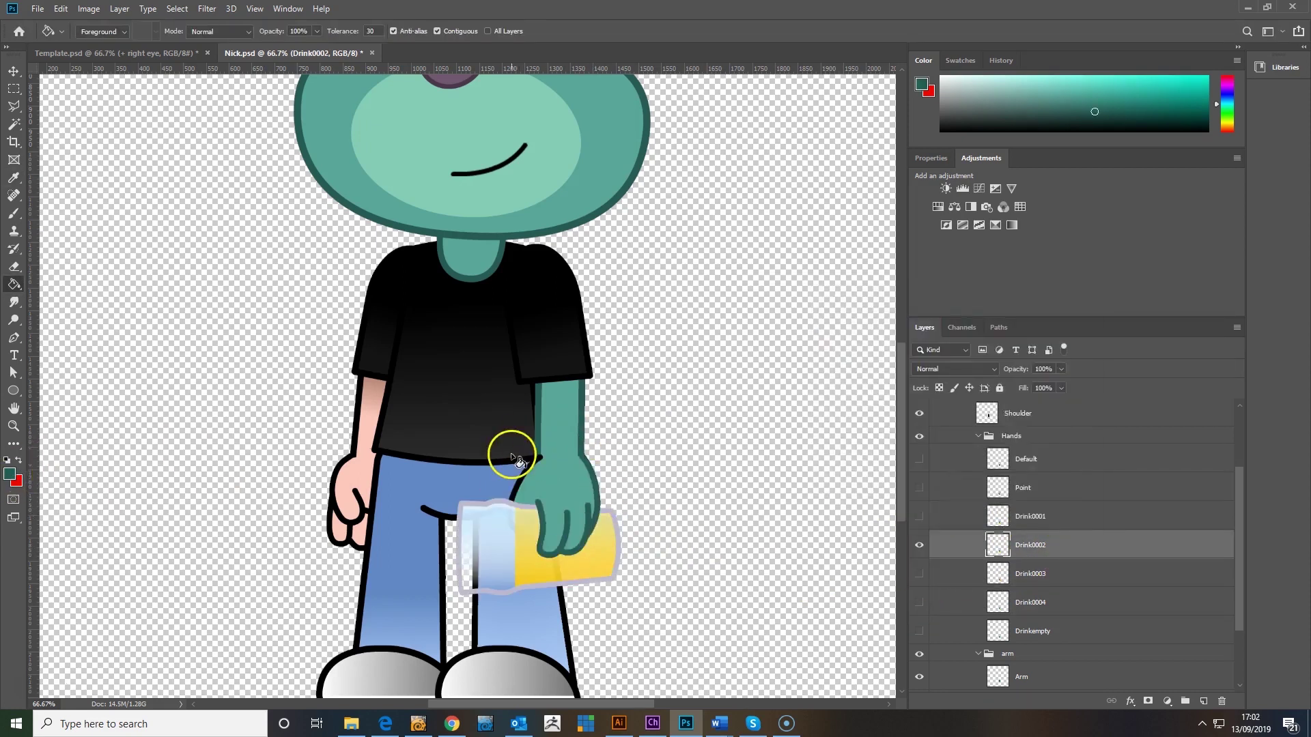
left_click(1053, 516)
Show the left arm's Point and Default hand layers in turn and fill the outline on each with dark teal
left_click(919, 545)
left_click(919, 487)
left_click(998, 487)
left_click(587, 546)
scroll(956, 512, "up", 1)
left_click(919, 539)
left_click(918, 510)
left_click(998, 510)
left_click(589, 526)
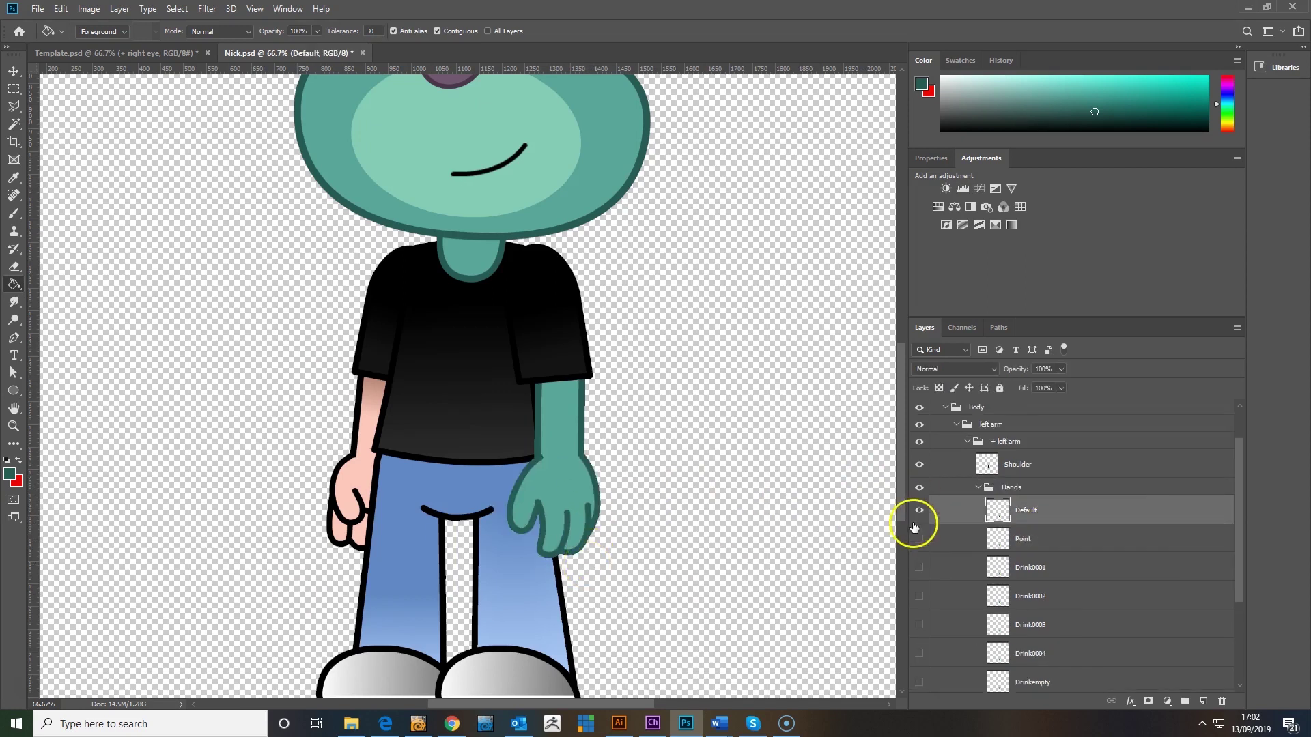
Collapse the Hands group and hide the Torso layer and the Legs group
left_click(978, 487)
left_click(918, 635)
left_click(918, 658)
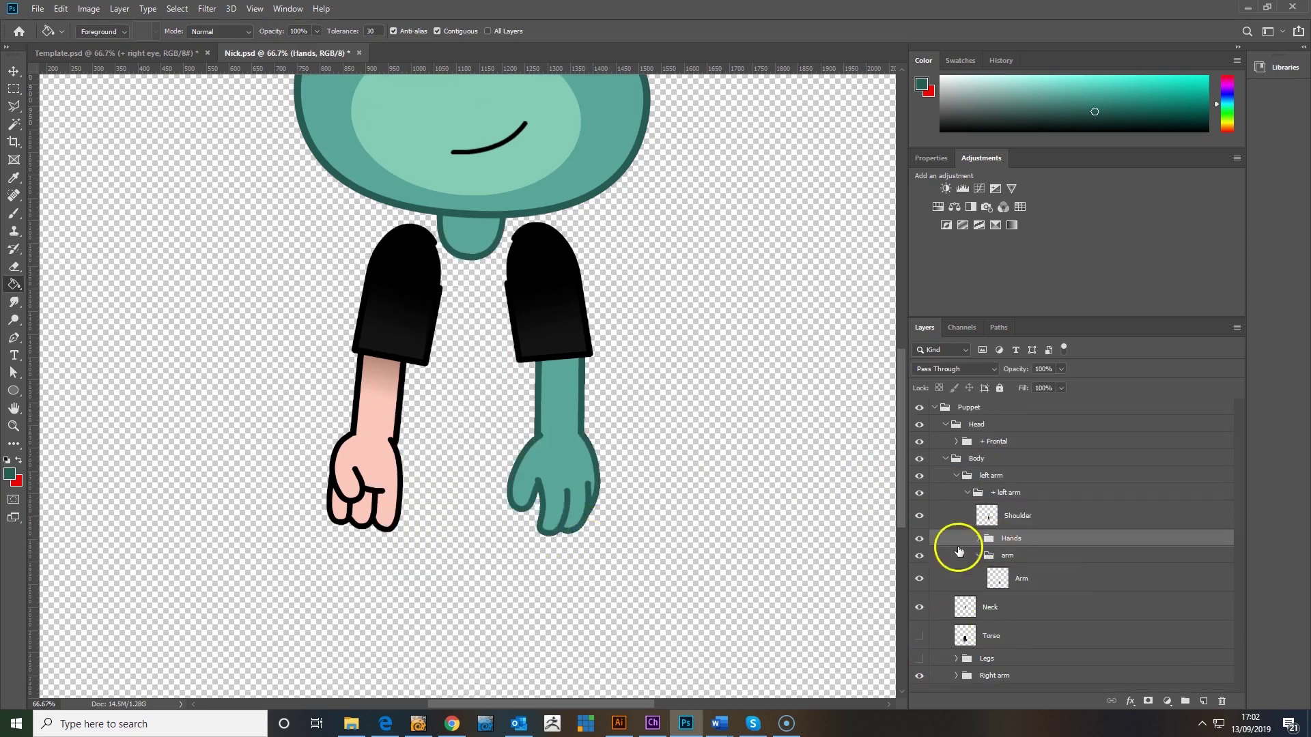
Expand the Right arm group and fill the outline of its Arm layer with dark teal
scroll(959, 552, "down", 1)
left_click(956, 675)
scroll(998, 646, "down", 2)
left_click(983, 676)
left_click(397, 377)
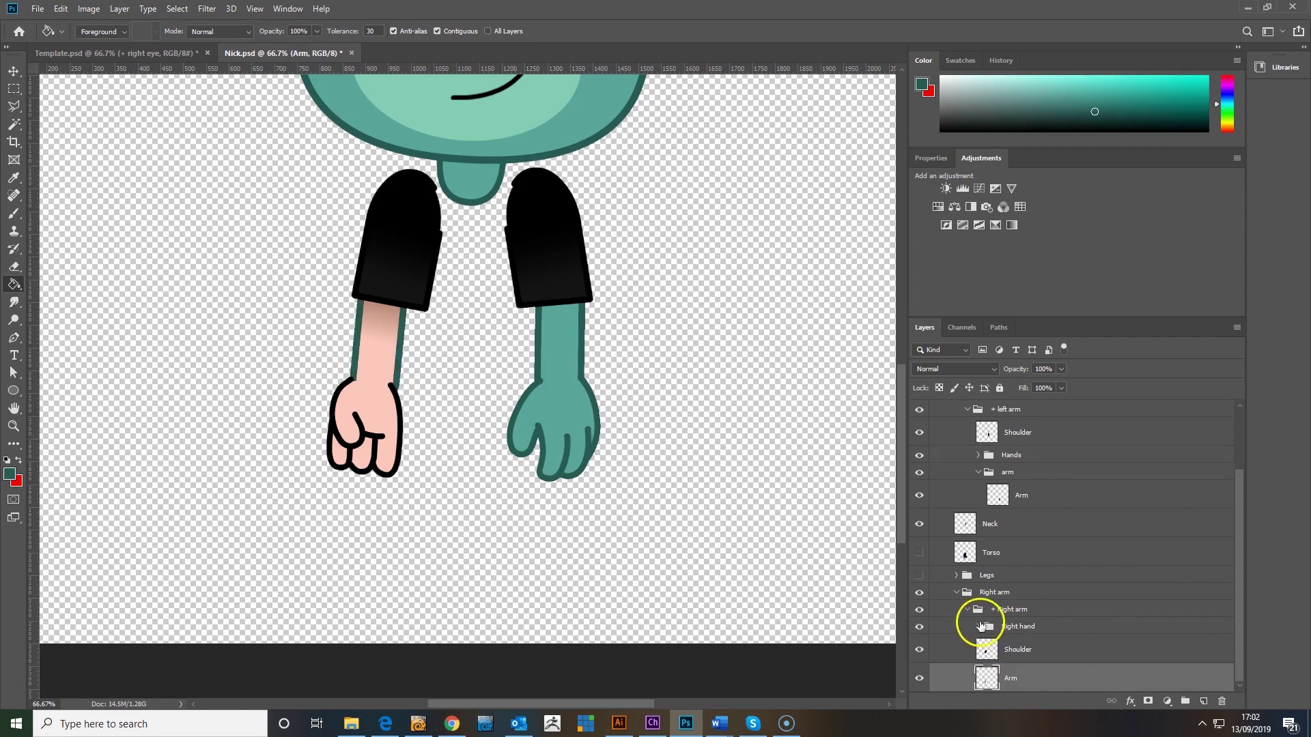
Expand the Right hand group and fill the outlines of the default and Point hands with dark teal
left_click(978, 625)
scroll(983, 614, "down", 3)
left_click(997, 530)
left_click(400, 464)
left_click(919, 530)
left_click(919, 559)
left_click(998, 559)
left_click(393, 418)
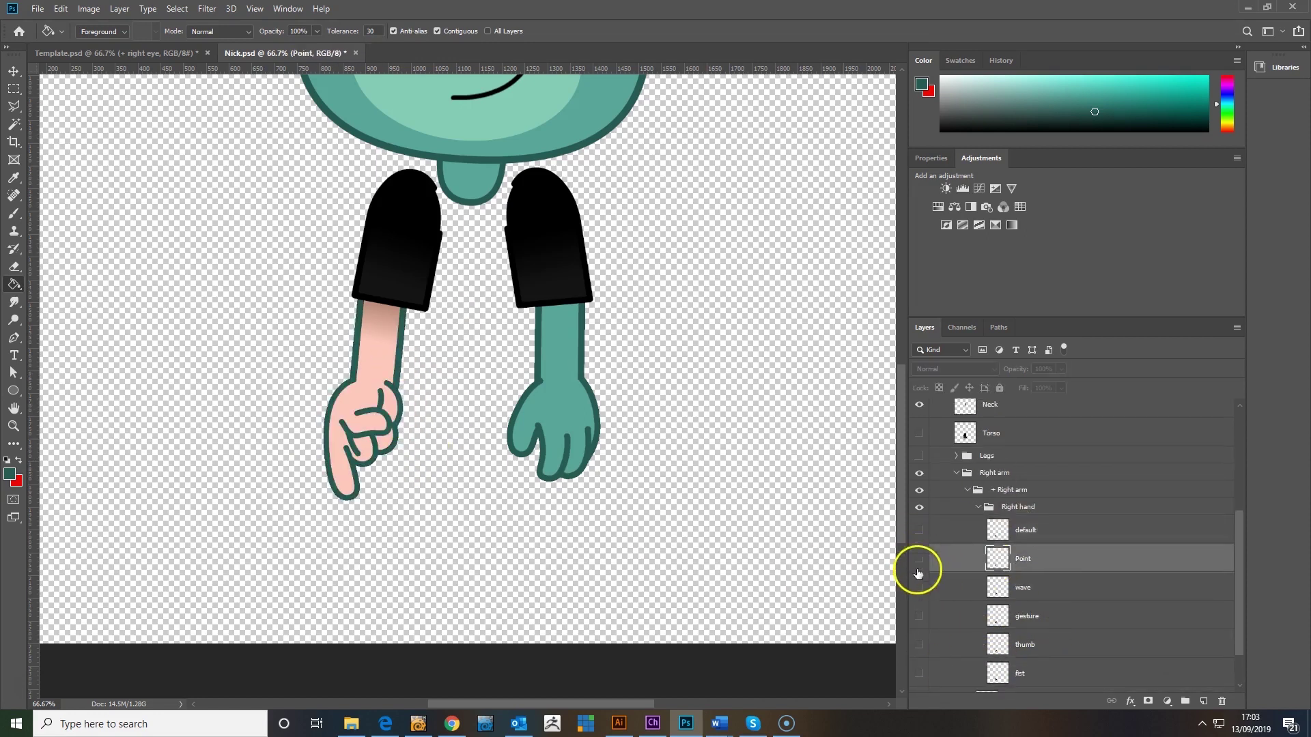
Show the wave and gesture hand layers in turn and fill the outline on each with dark teal
left_click(919, 587)
left_click(998, 587)
left_click(396, 424)
left_click(919, 587)
left_click(919, 616)
left_click(976, 616)
left_click(403, 421)
Hide the gesture hand, show the fist layer and fill its outline with dark teal
left_click(919, 616)
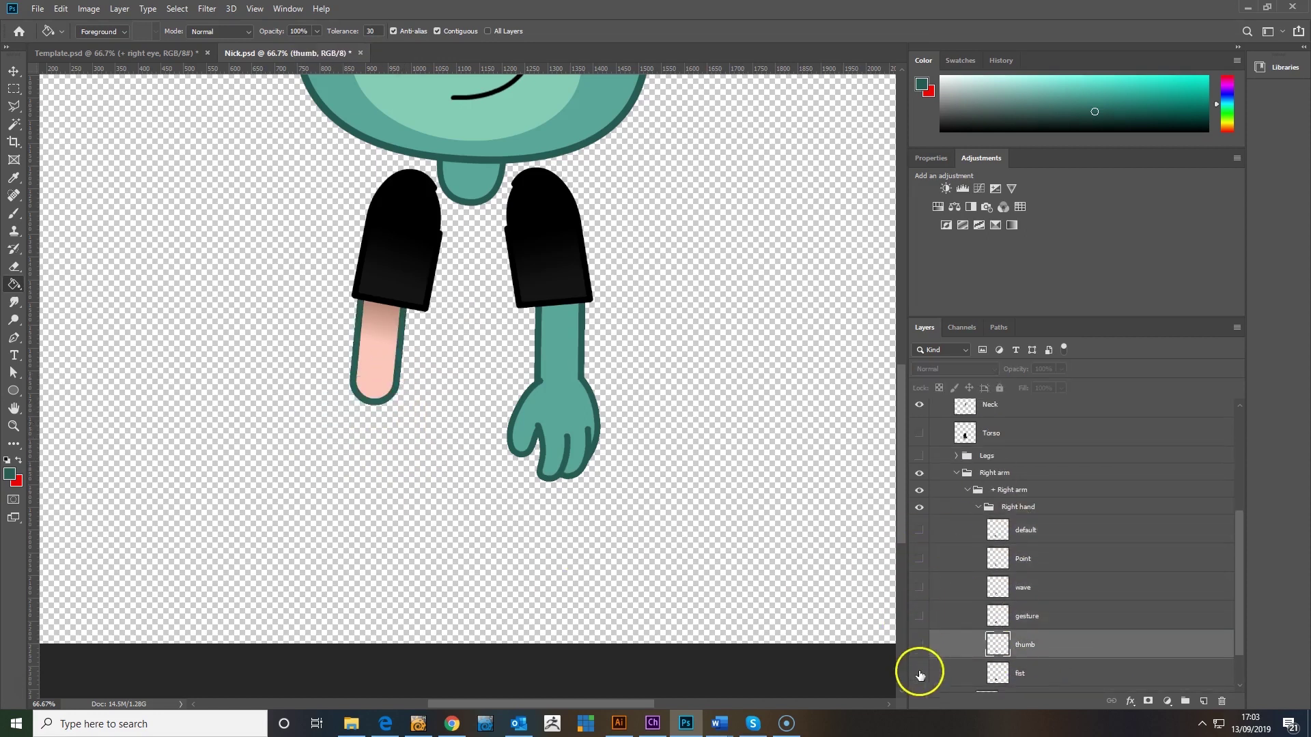
left_click(918, 673)
left_click(998, 673)
left_click(399, 426)
Set the foreground colour back to the lighter skin teal and fill the skin of the fist hand with it
scroll(768, 518, "down", 1)
scroll(982, 614, "down", 2)
left_click(10, 476)
left_click(1047, 290)
left_click(361, 359)
Show the thumb hand layer instead of fist and fill all of its skin areas with teal
left_click(919, 620)
left_click(919, 592)
left_click(1024, 592)
left_click(351, 365)
left_click(351, 386)
left_click(389, 382)
Show the right hand's gesture and wave layers in turn and fill the skin on each with teal
left_click(919, 592)
left_click(919, 563)
left_click(1026, 563)
left_click(362, 358)
left_click(365, 397)
left_click(919, 563)
left_click(919, 534)
left_click(1022, 534)
left_click(384, 386)
Show the right hand's default layer instead of Point, and fill its skin and the right Arm layer's skin with teal
left_click(918, 506)
left_click(919, 477)
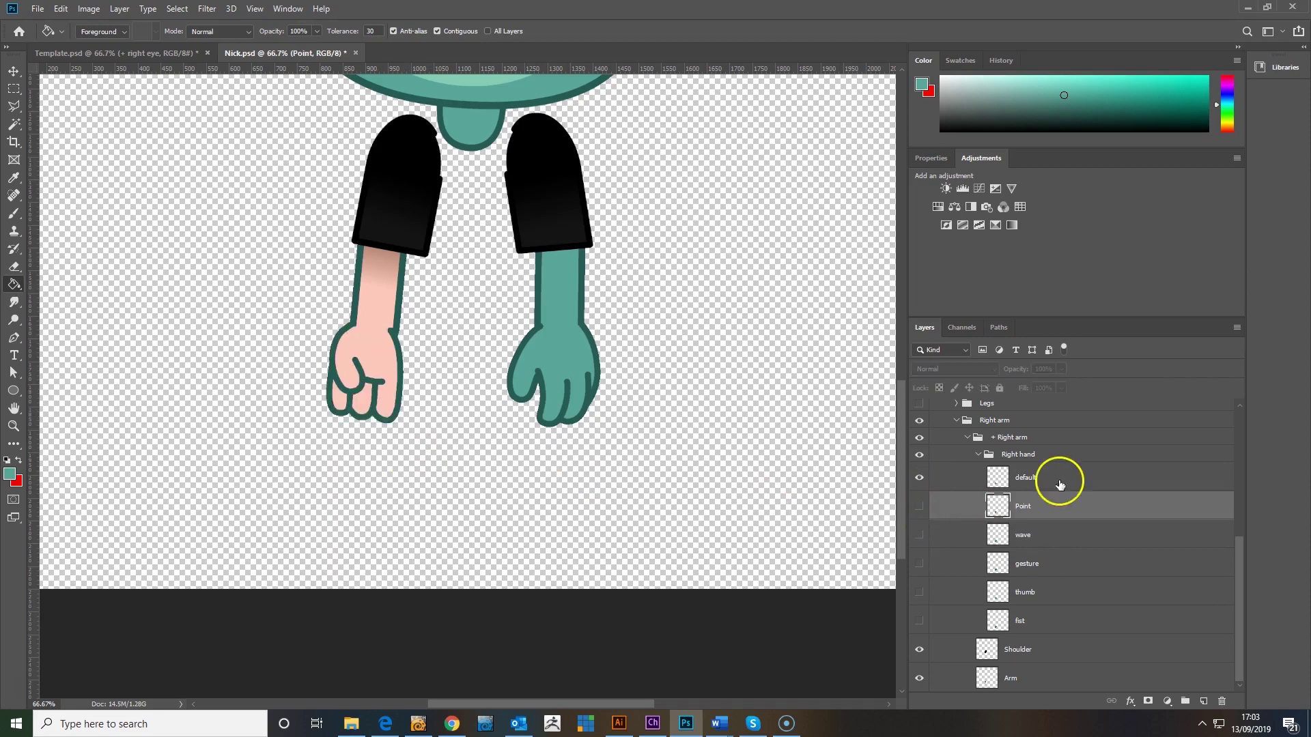
left_click(1044, 479)
left_click(362, 405)
left_click(1026, 676)
left_click(380, 262)
Collapse the Right arm group, show the Legs group and Torso layer again, and collapse the Body group
scroll(956, 472, "up", 3)
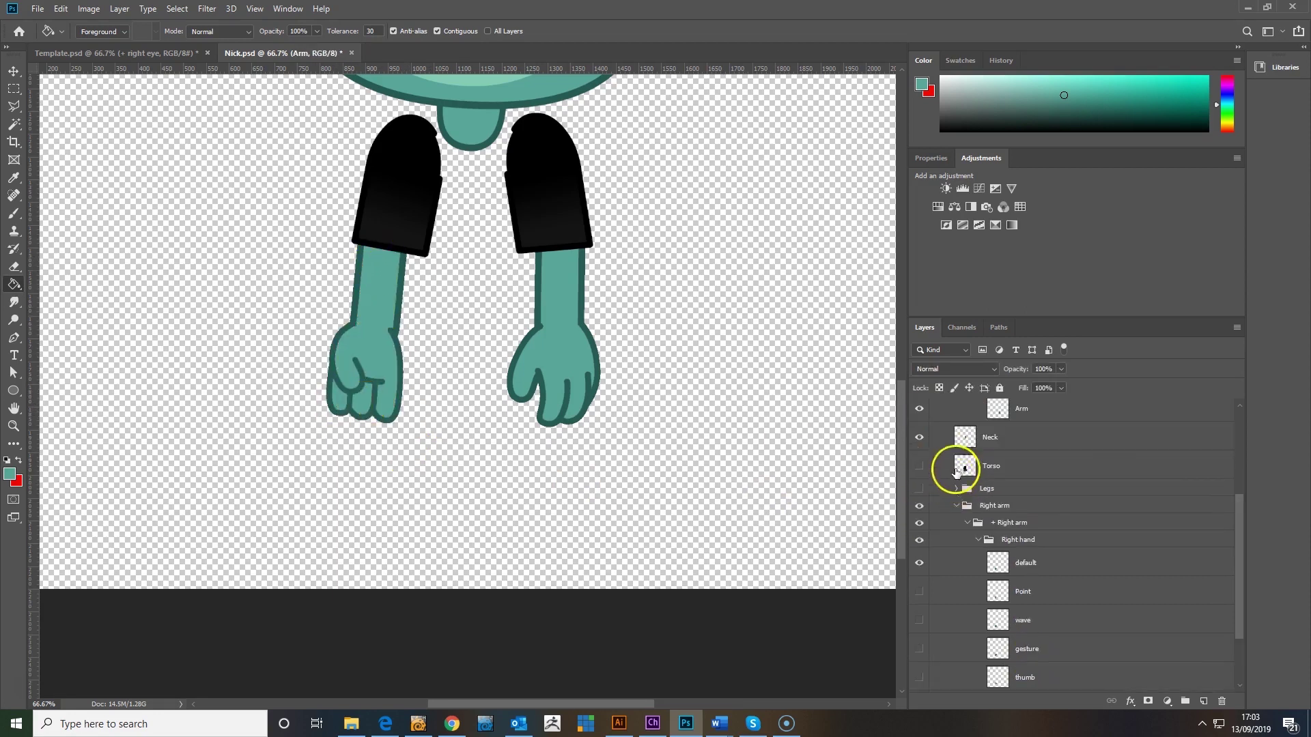
left_click(960, 508)
left_click(919, 658)
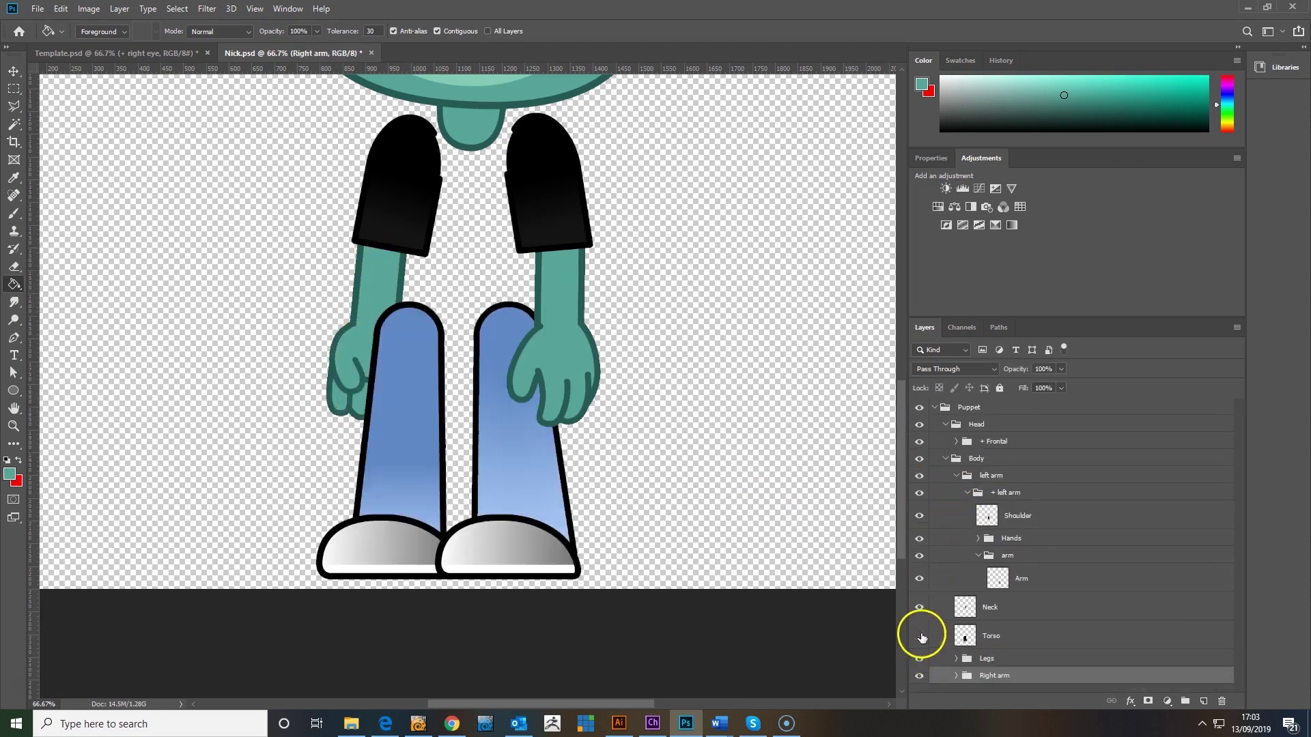
left_click(918, 635)
scroll(636, 358, "up", 2)
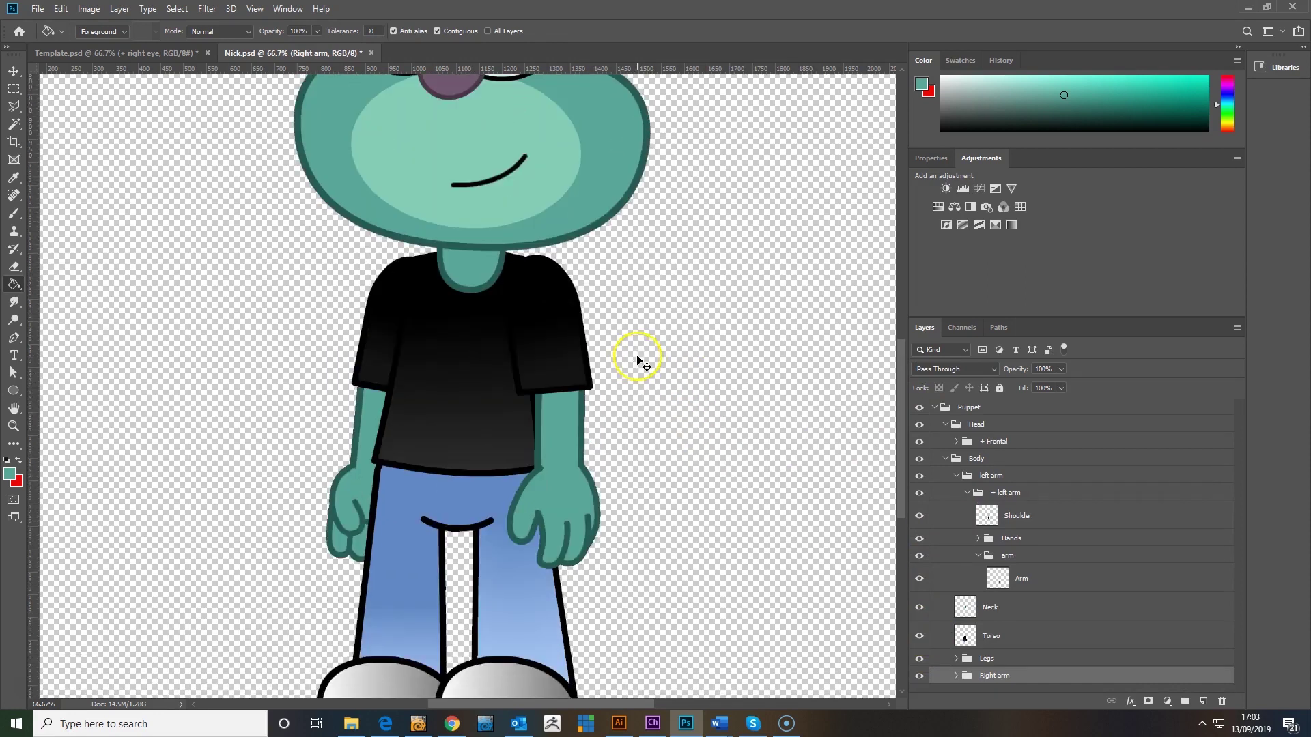
key("ctrl+minus")
key("ctrl+minus")
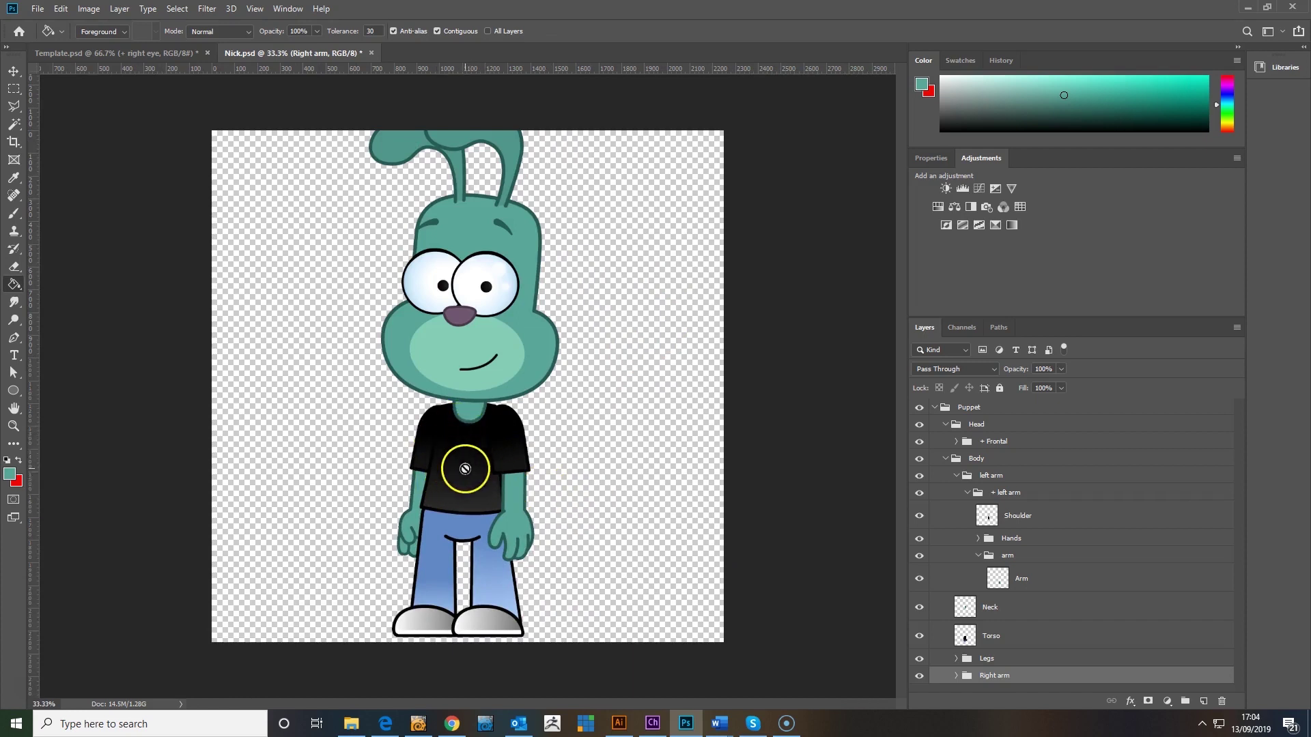
left_click(946, 458)
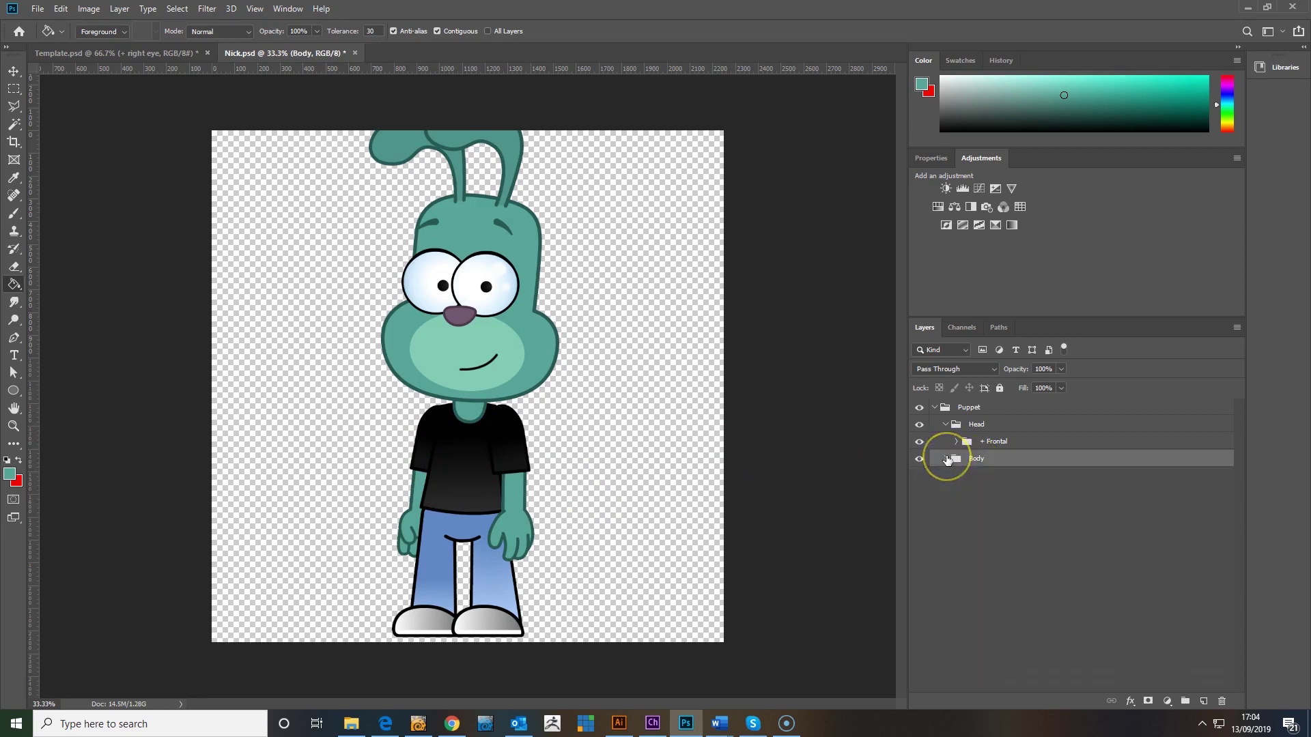
Switch to Illustrator and copy the SHOW LOGO HERE badge from Desk background.ai
left_click(618, 722)
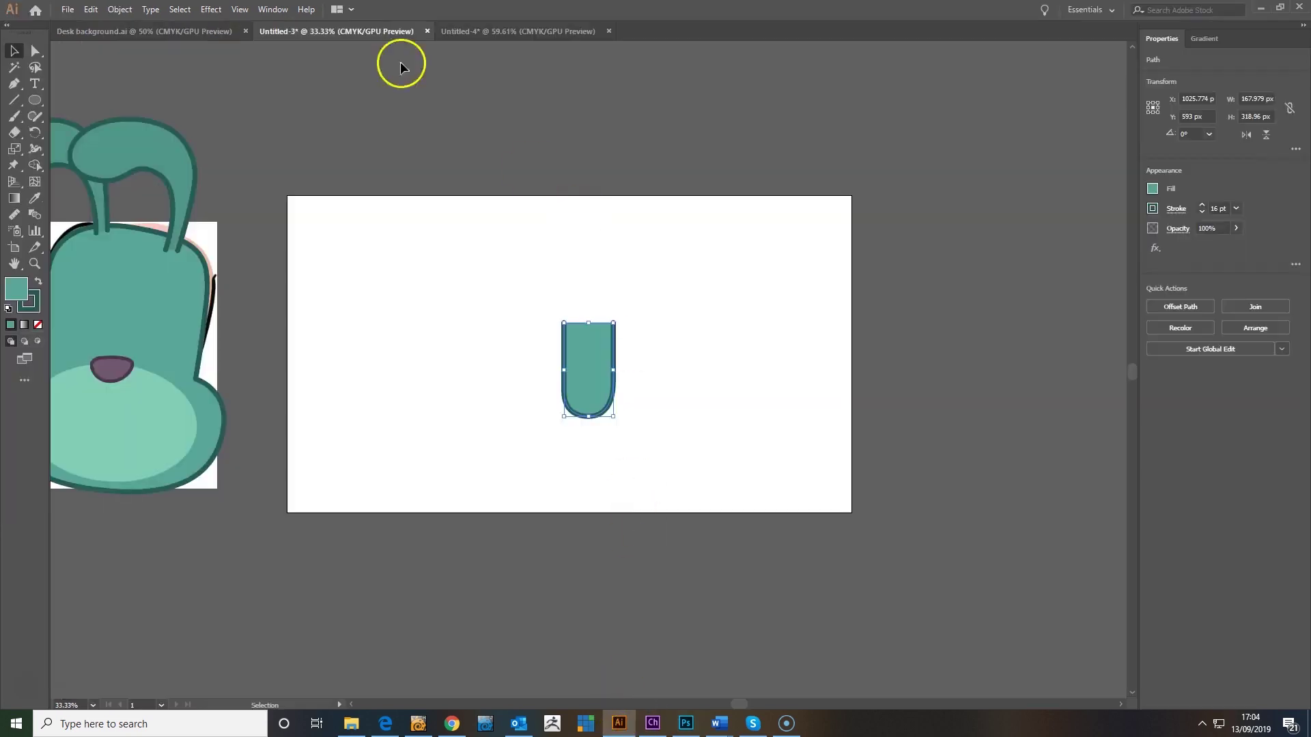
left_click(134, 32)
left_click(316, 254)
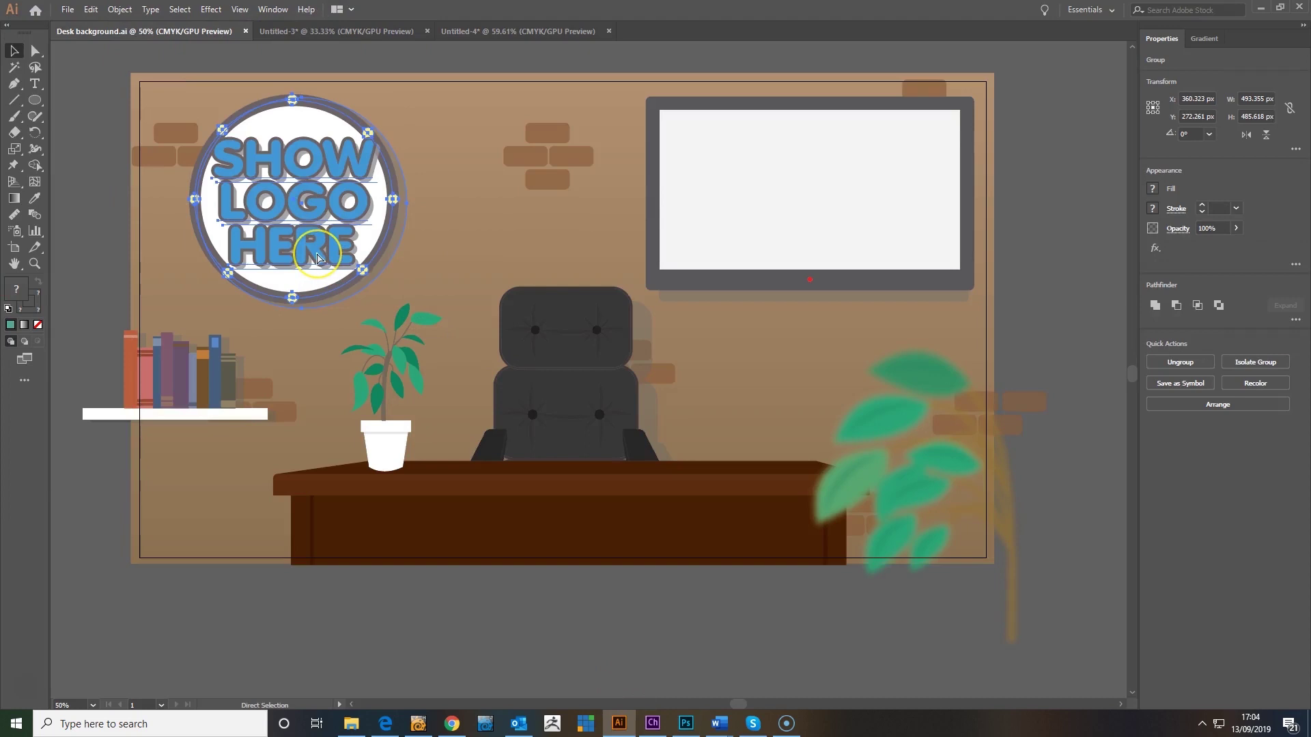
Switch back to Photoshop, expand the Body group and select the Torso layer
left_click(684, 726)
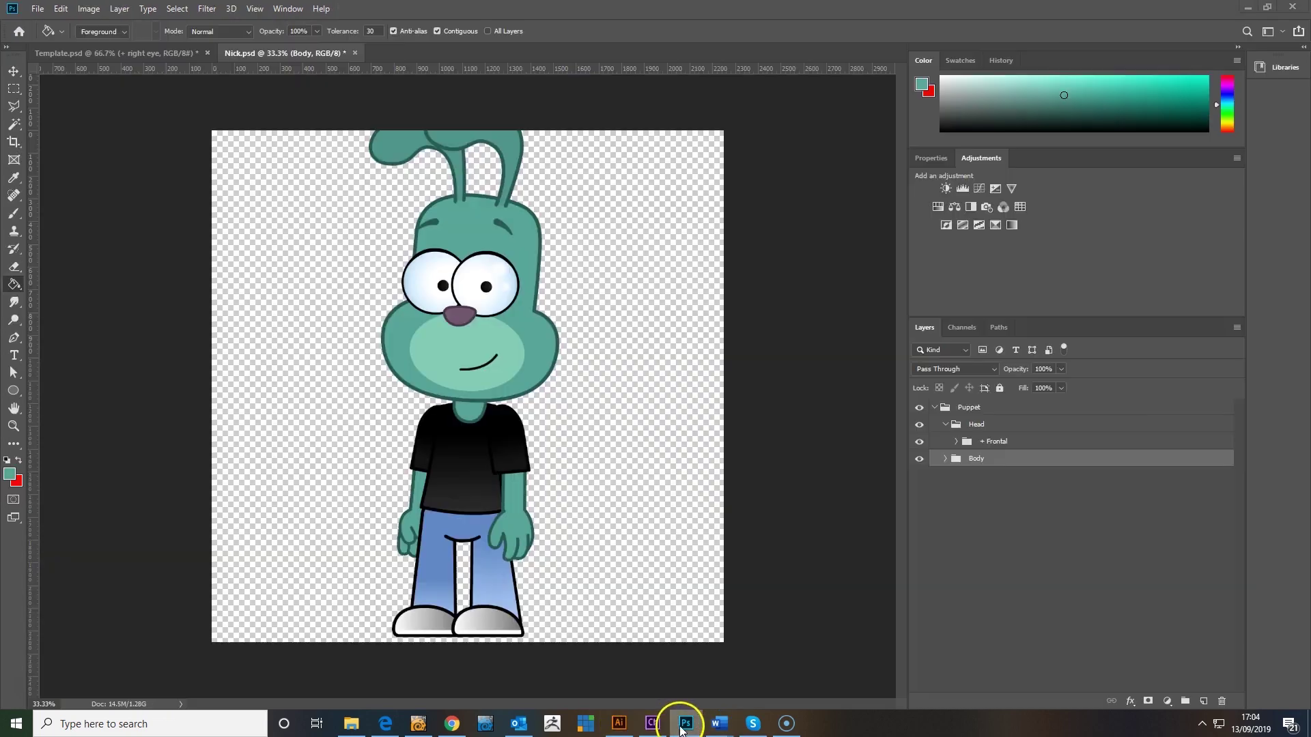
left_click(946, 459)
left_click(1010, 635)
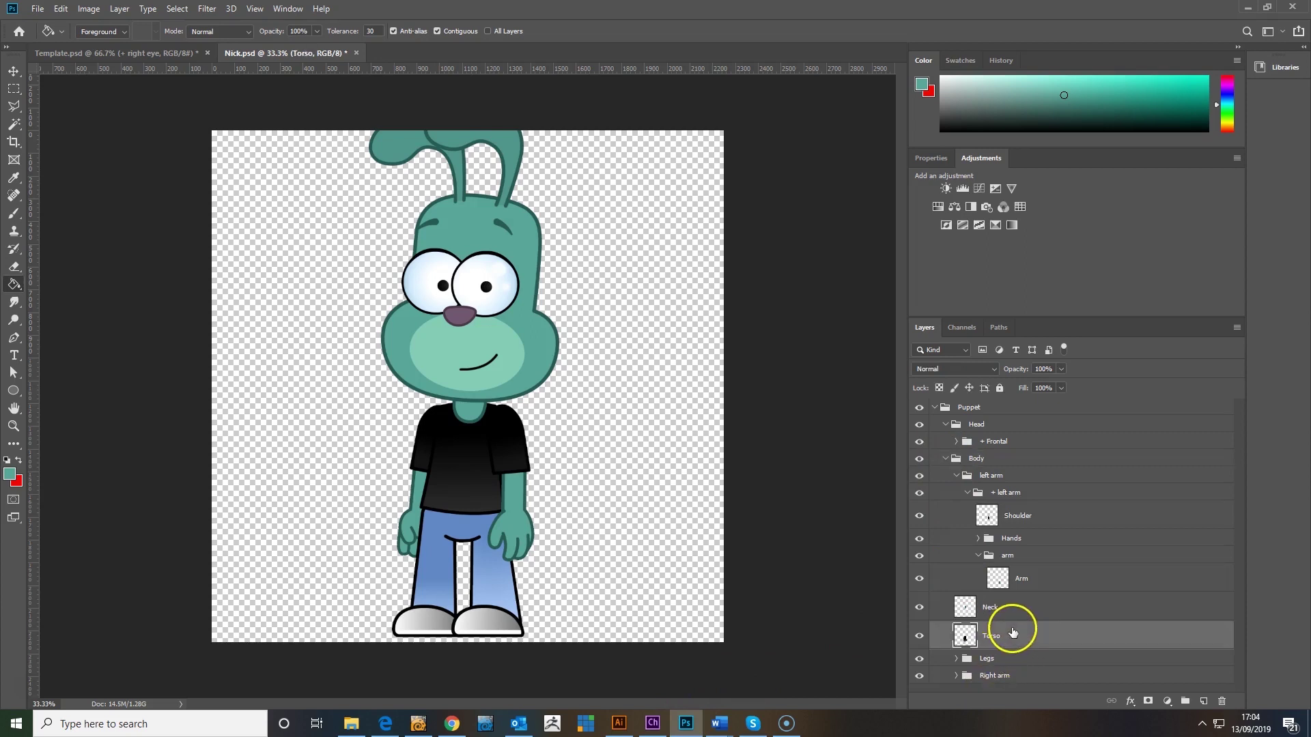
key("ctrl+v")
left_click(722, 217)
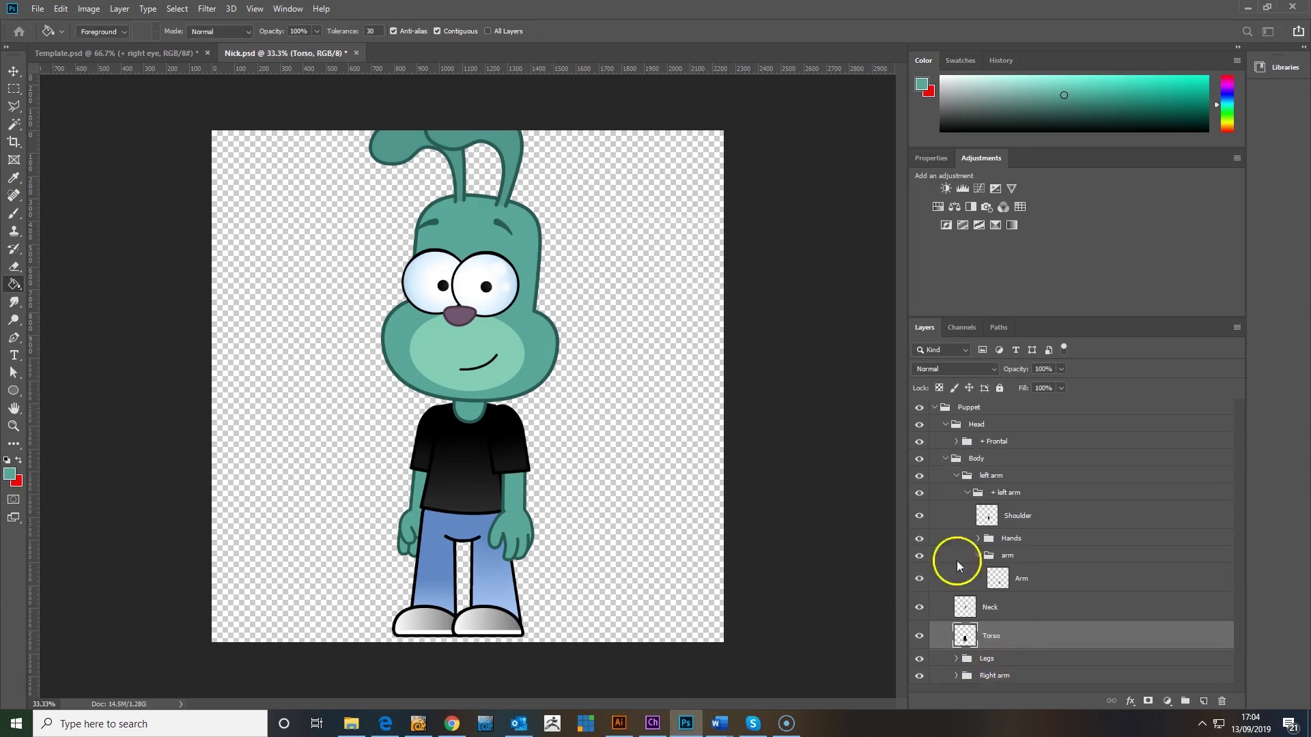
left_click_drag(525, 346, 462, 372)
left_click(520, 31)
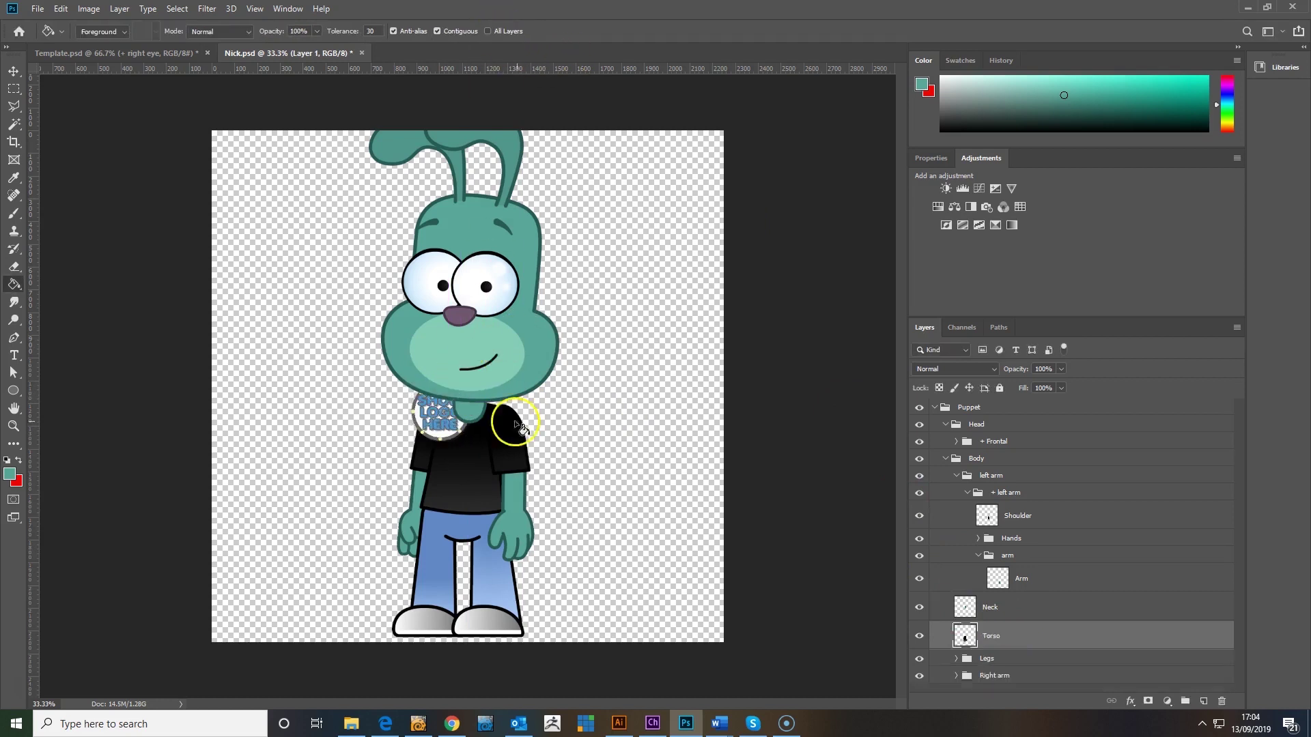
key("Delete")
key("g")
Paste the badge as pixels above the Torso layer, scaled to about 36% on the shirt's chest, and rename its layer Logo
key("ctrl+v")
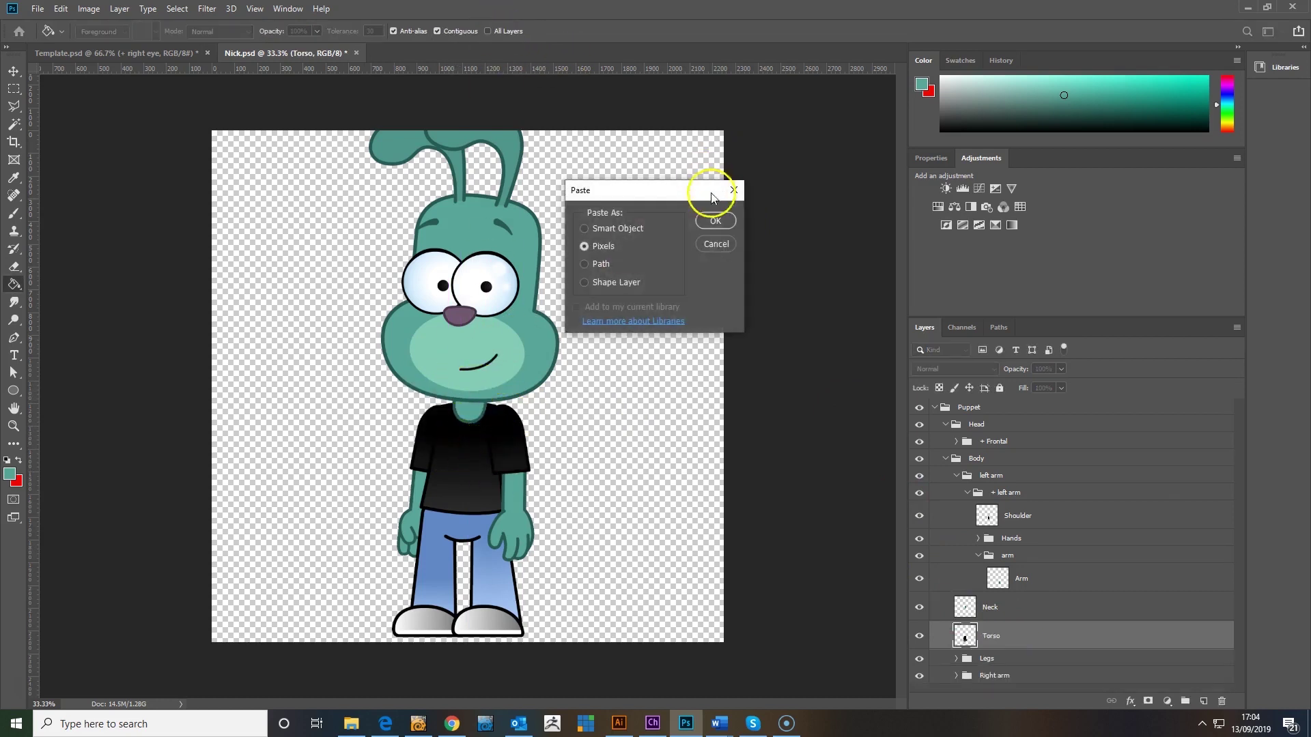
left_click(714, 219)
left_click_drag(527, 331, 466, 456)
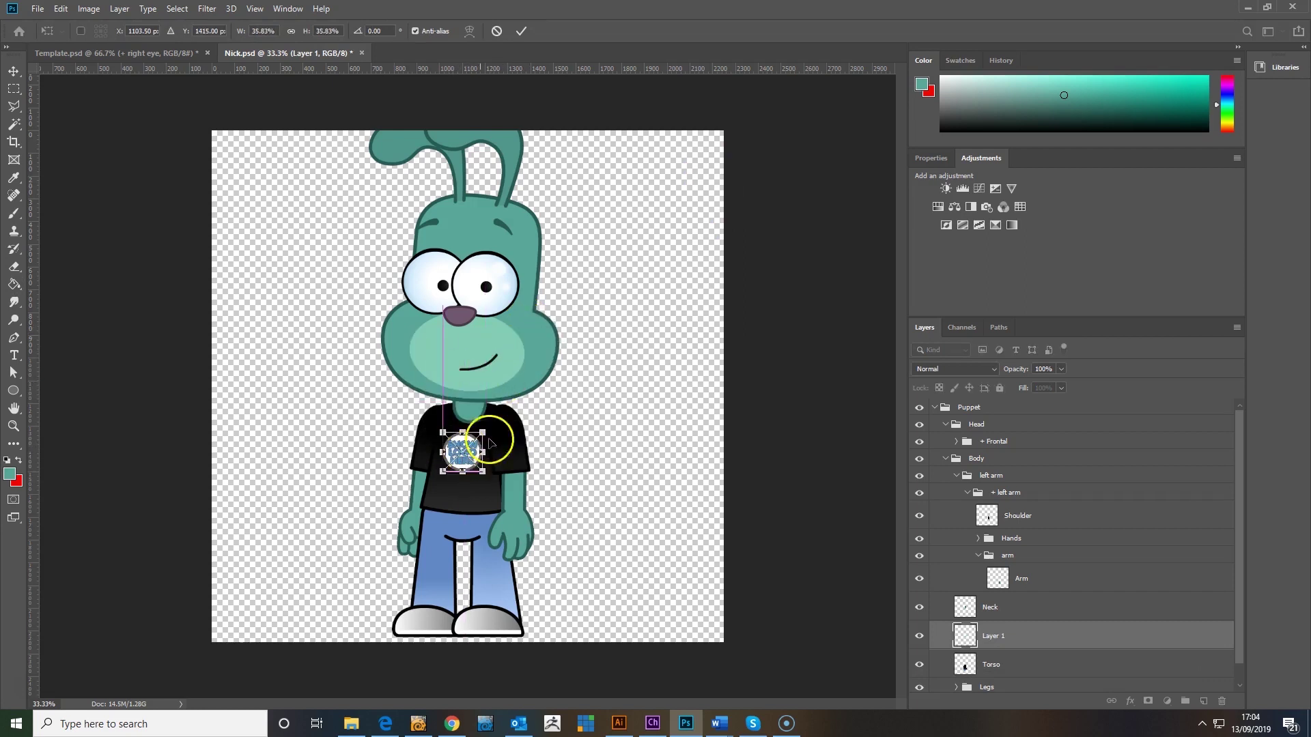
left_click(520, 31)
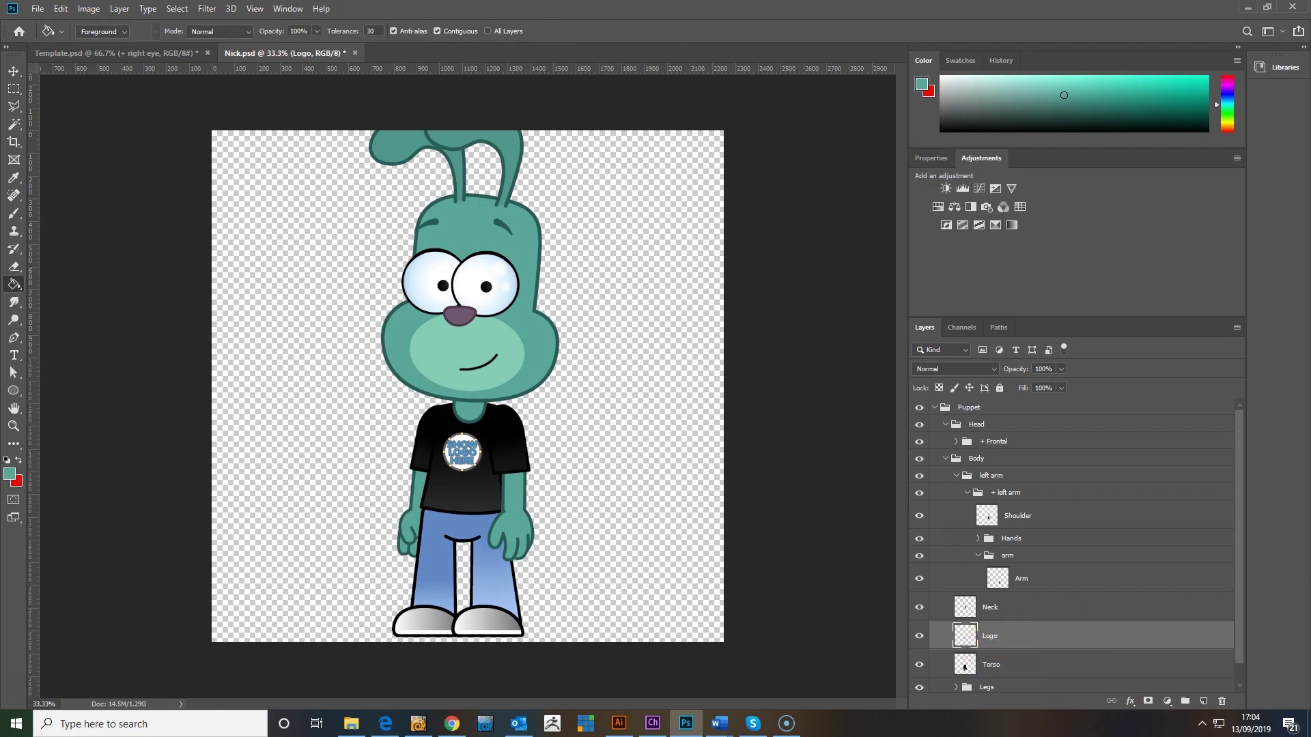
Save Nick.psd and collapse the left arm and Body groups
left_click(33, 9)
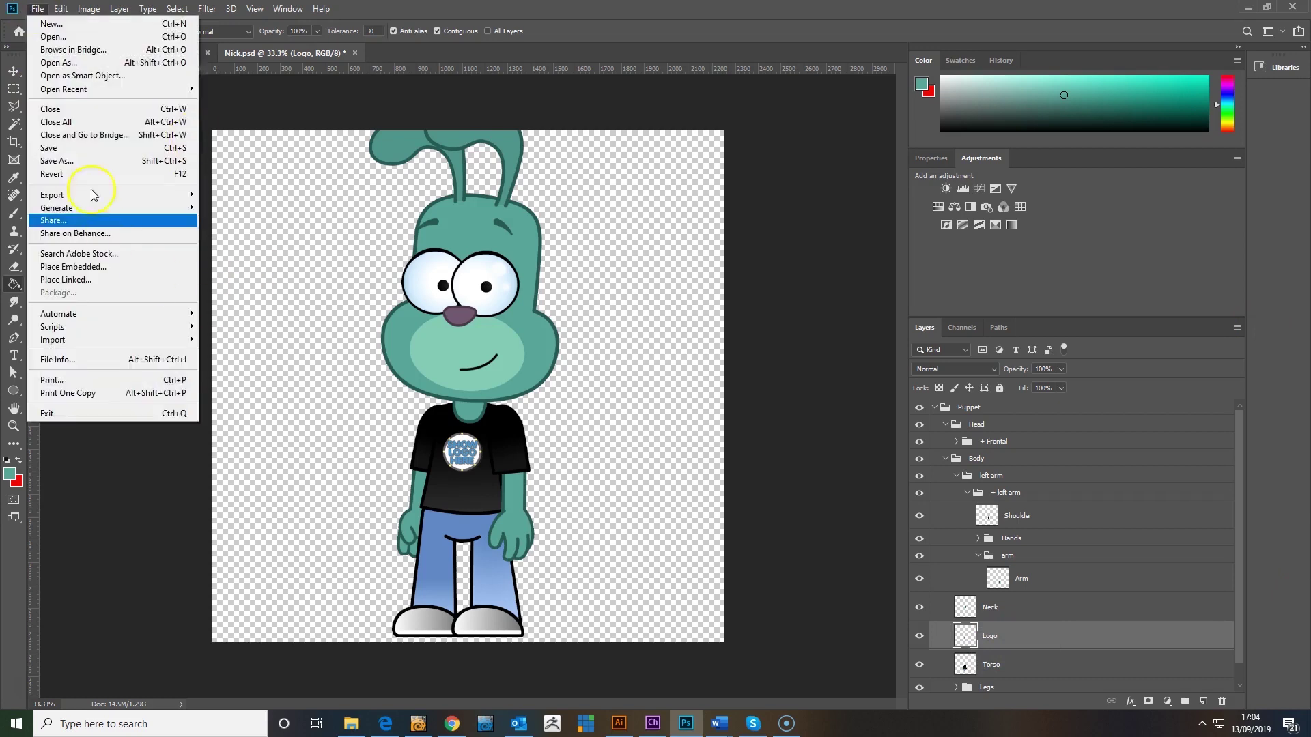
left_click(93, 142)
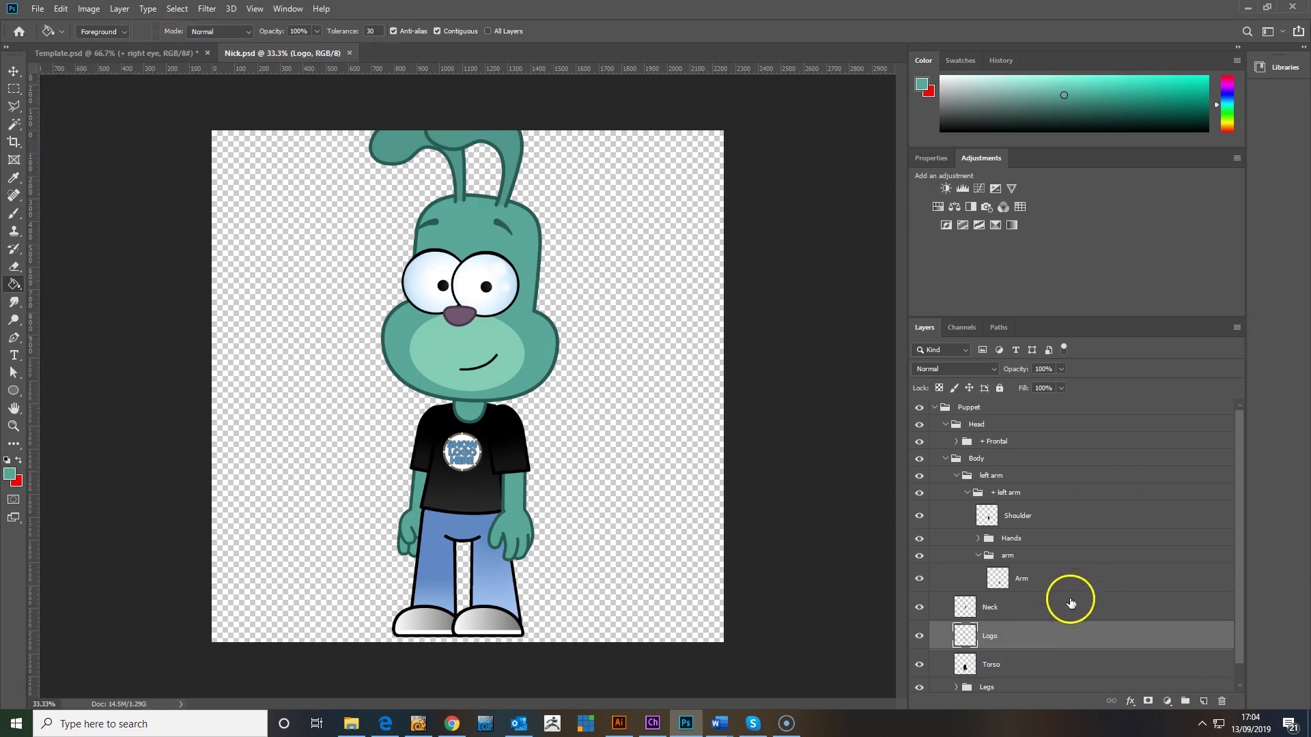
left_click(956, 475)
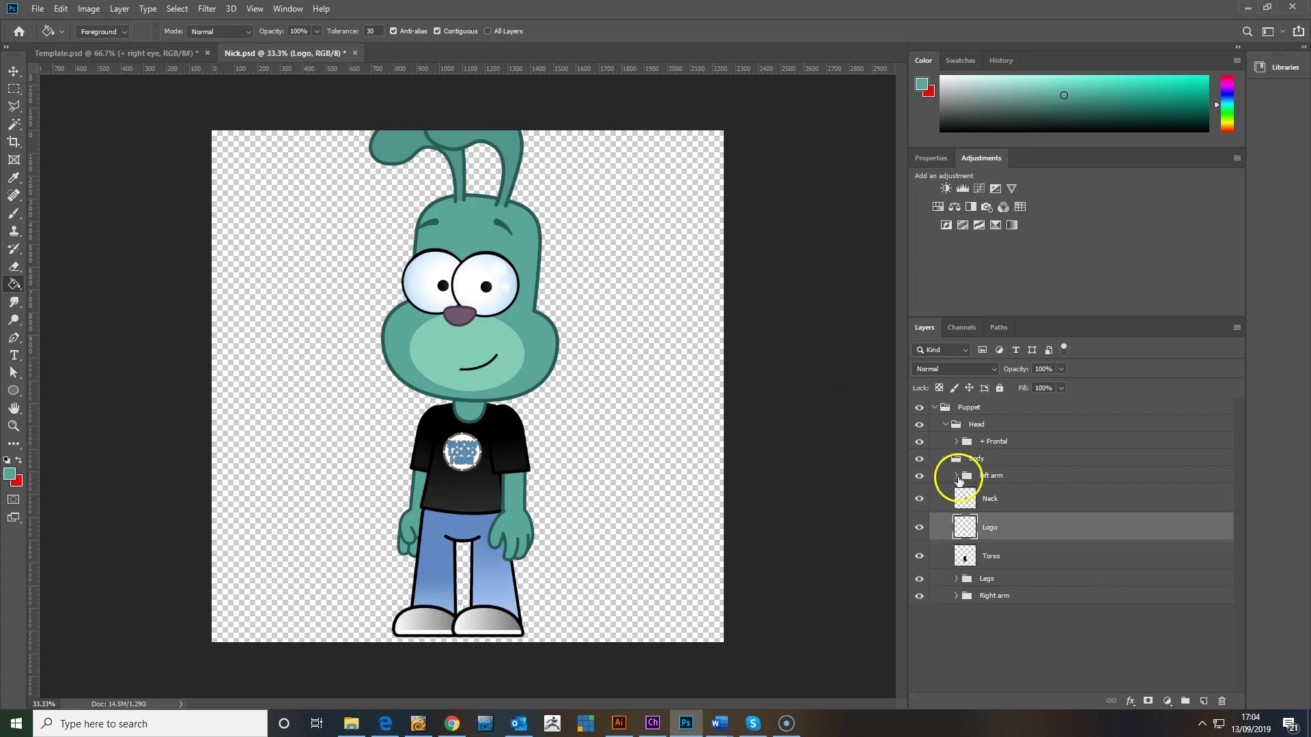
left_click(948, 459)
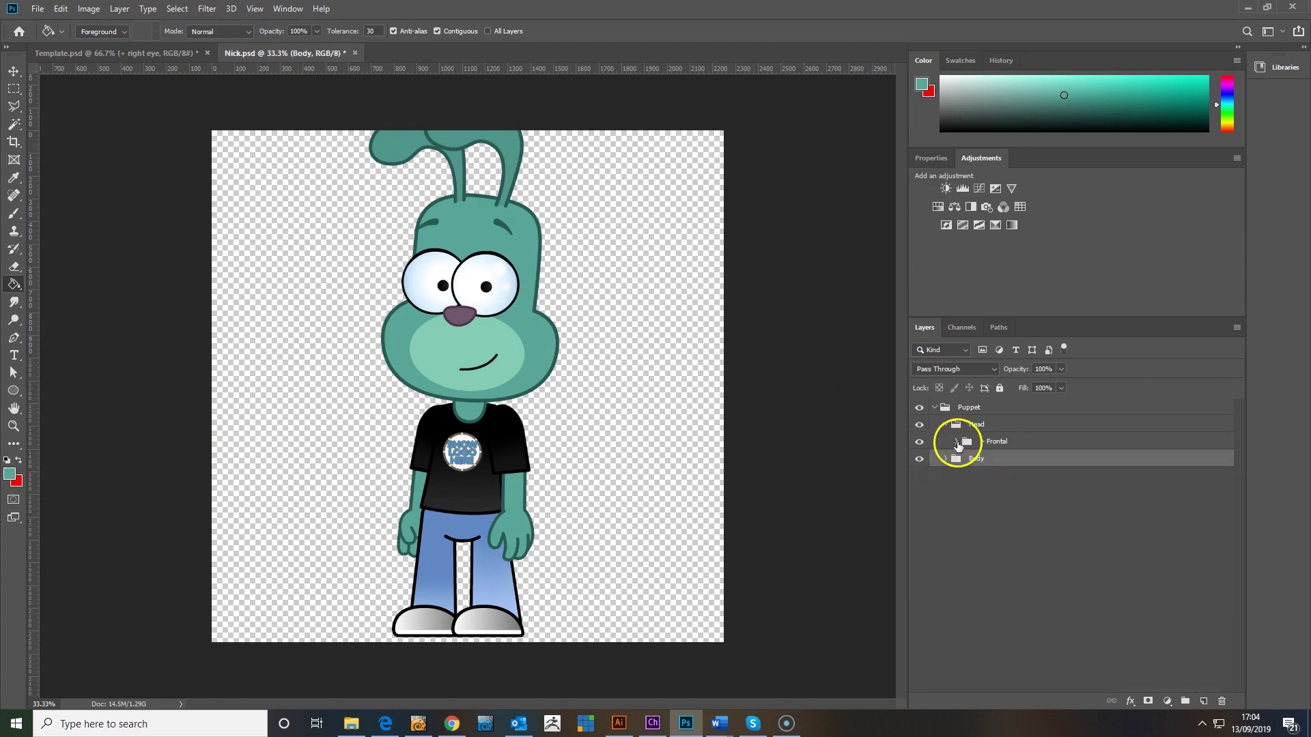
Expand the + Frontal and Left eye groups and examine the left eyeball layer and the + left pupil group
left_click(956, 443)
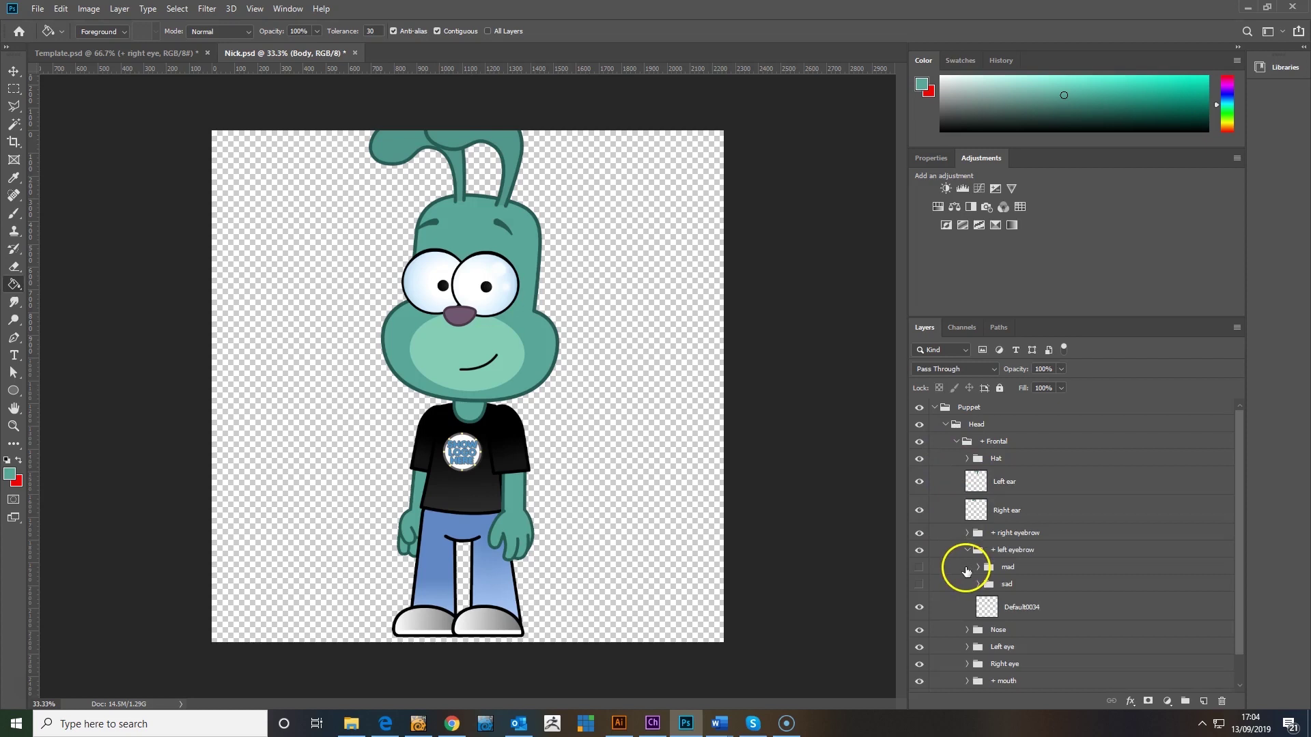
scroll(968, 560, "down", 1)
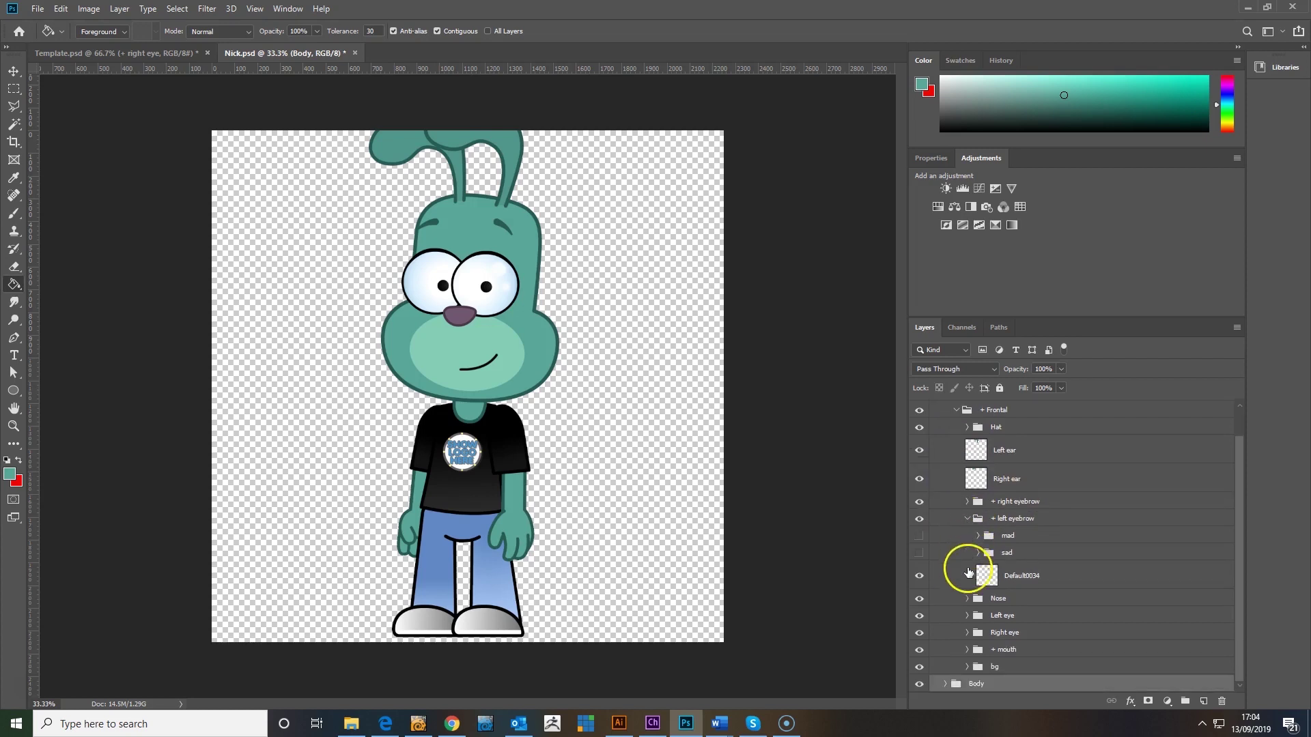
left_click(967, 617)
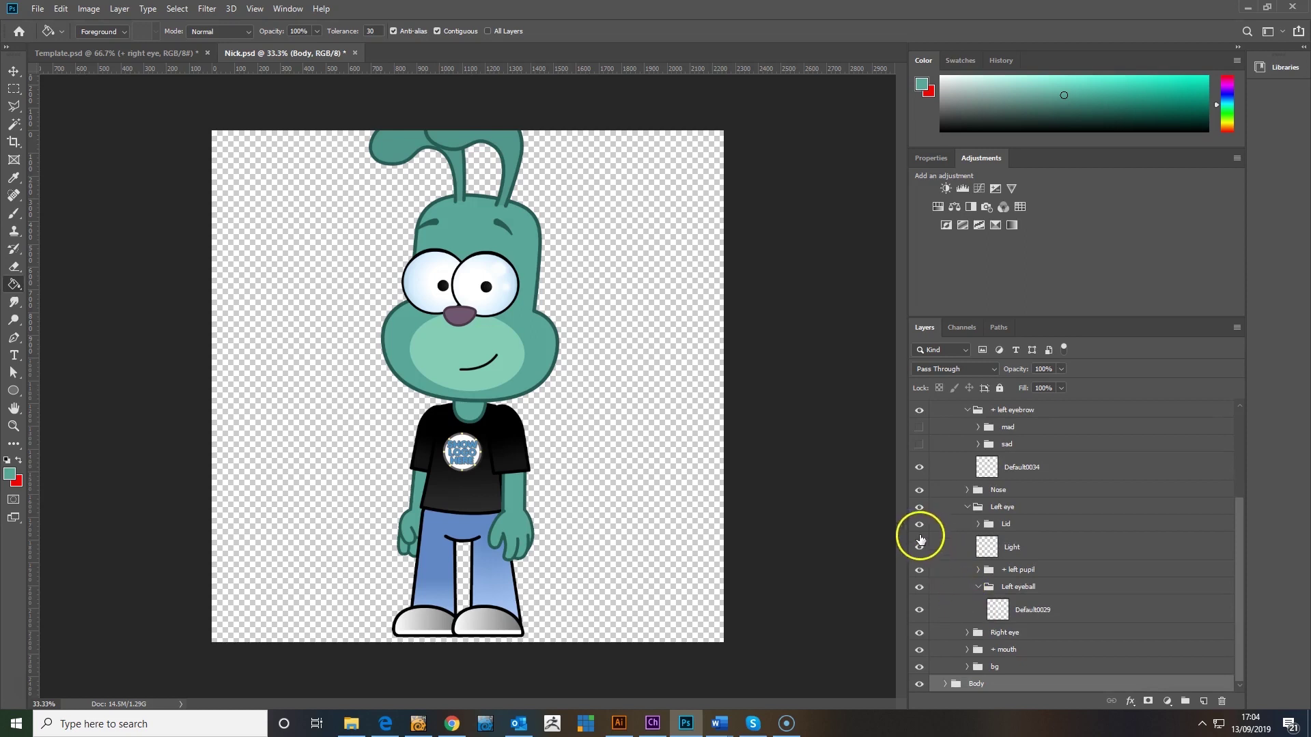
left_click(920, 610)
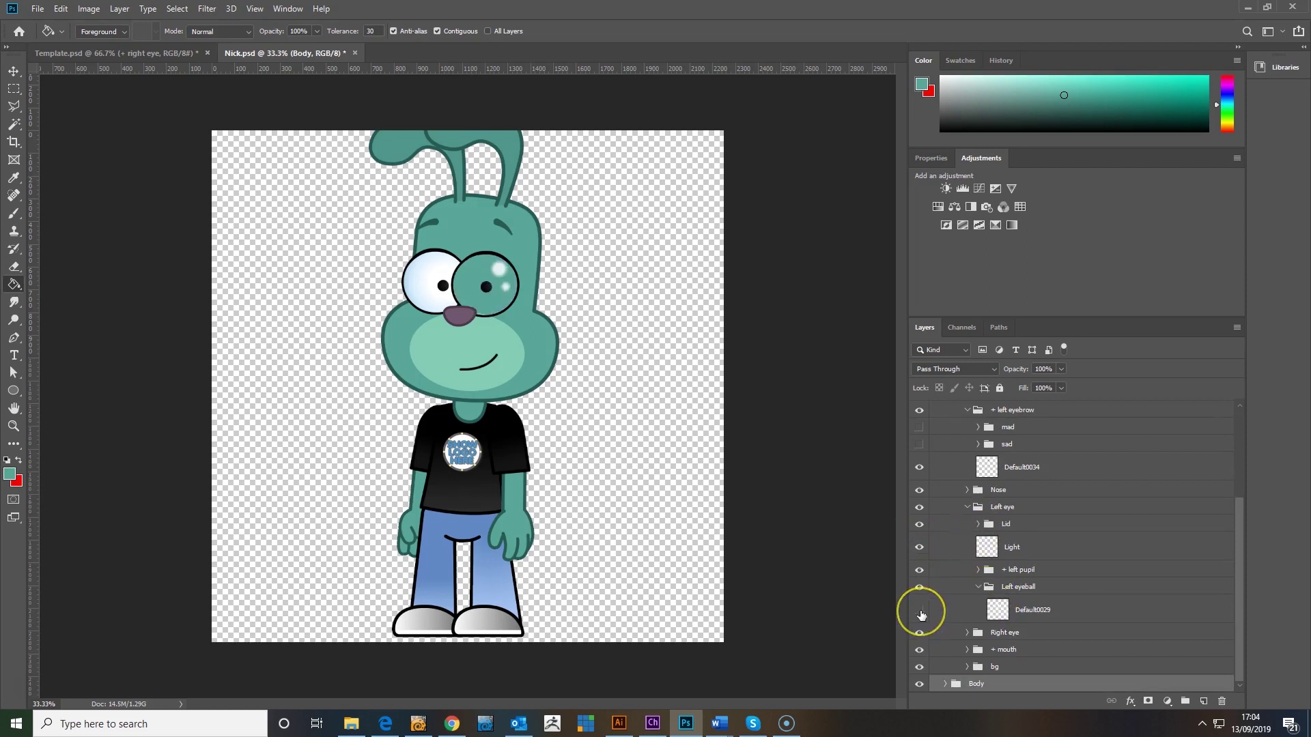
left_click(919, 610)
key("ctrl+plus")
key("ctrl+plus")
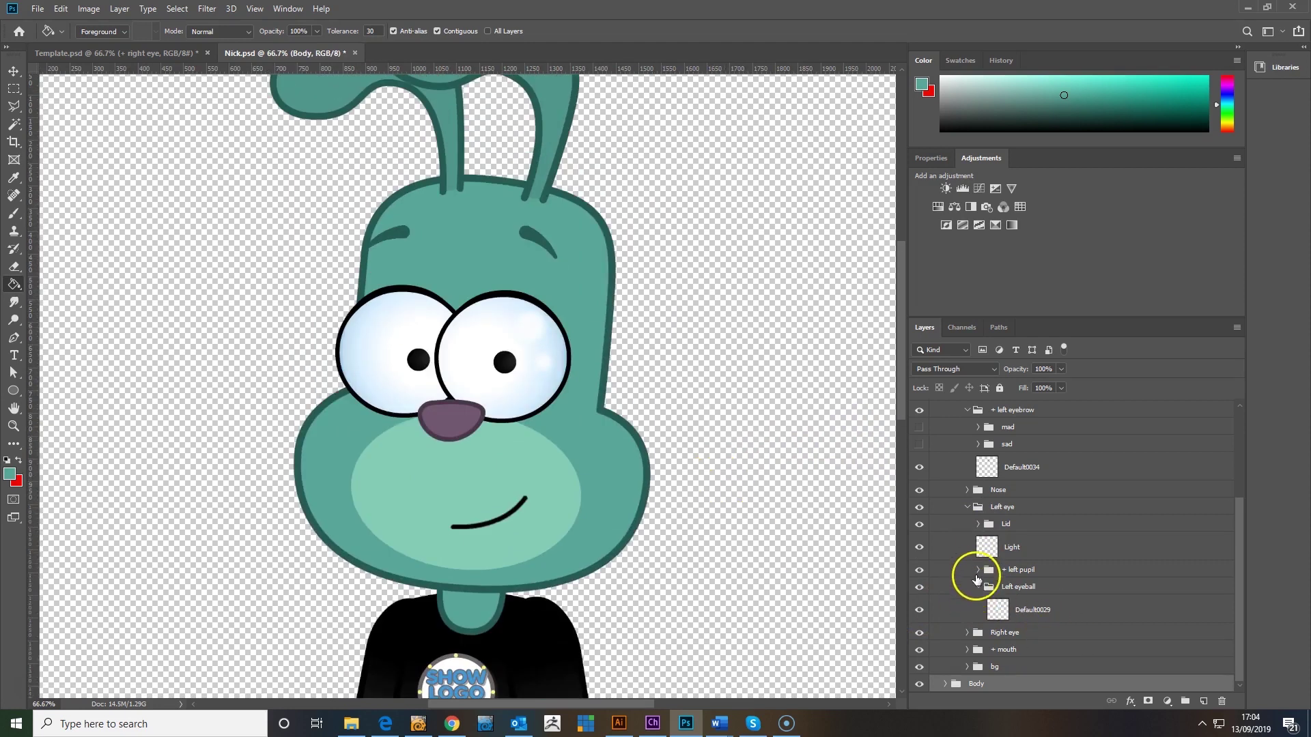
left_click(977, 571)
left_click(977, 570)
Expand the left eye's Lid group, collapse its expression subgroups and show the left blink group under Default
left_click(977, 524)
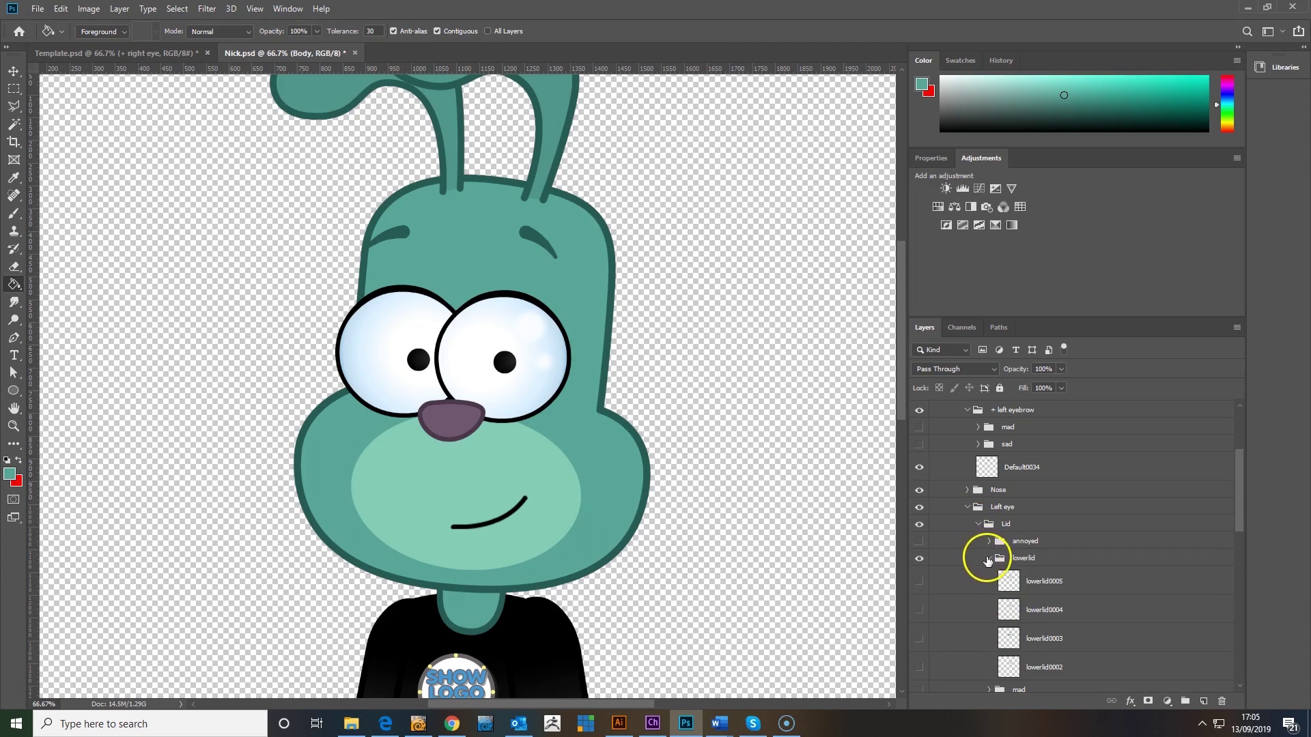
left_click(987, 559)
scroll(953, 618, "down", 3)
left_click(989, 541)
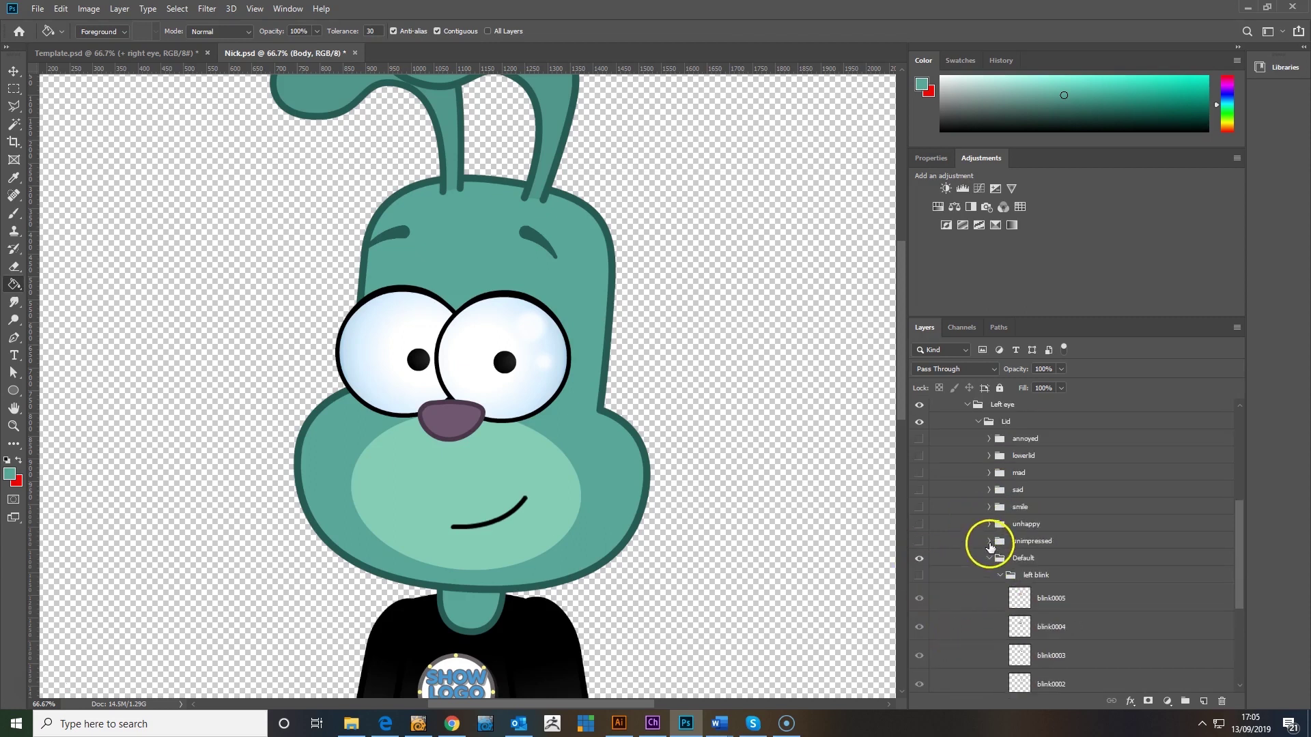
left_click(920, 581)
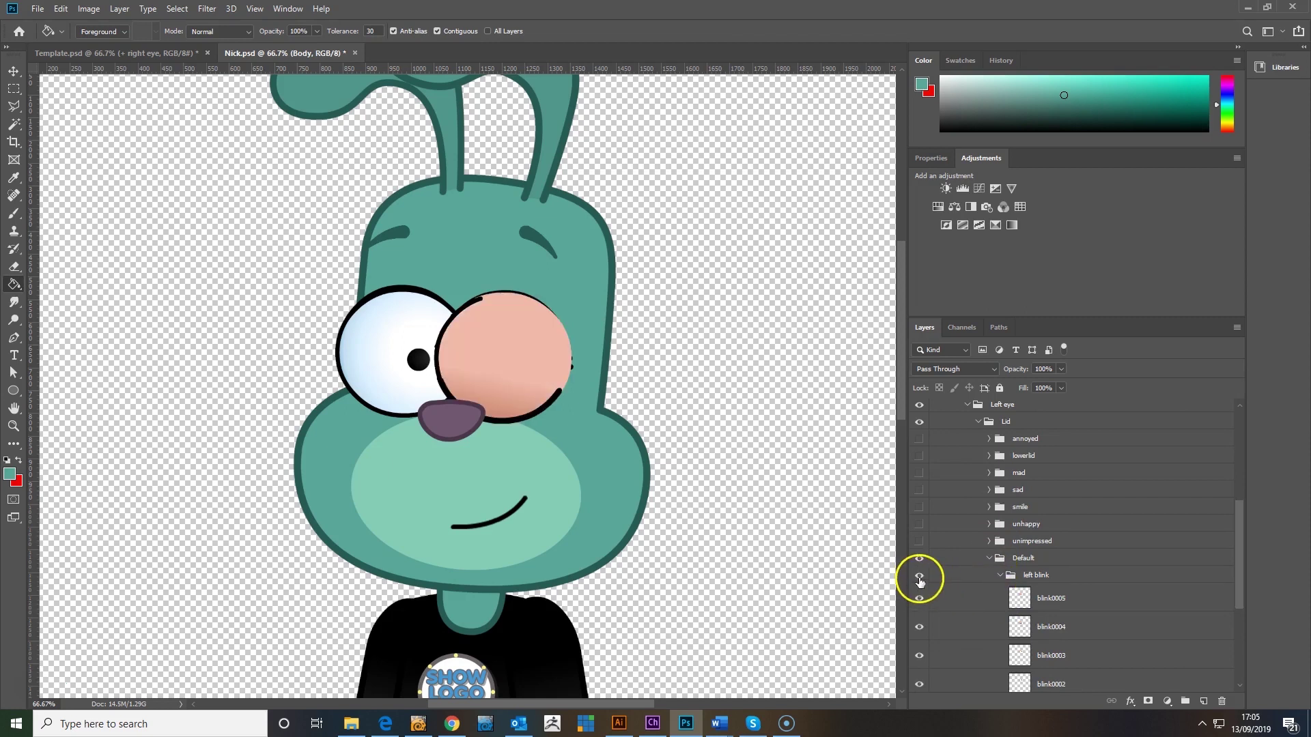
Fill the left eye's blink0005 lid with teal, hide that layer, and fill the blink0004 lid with the same colour
key("ctrl+plus")
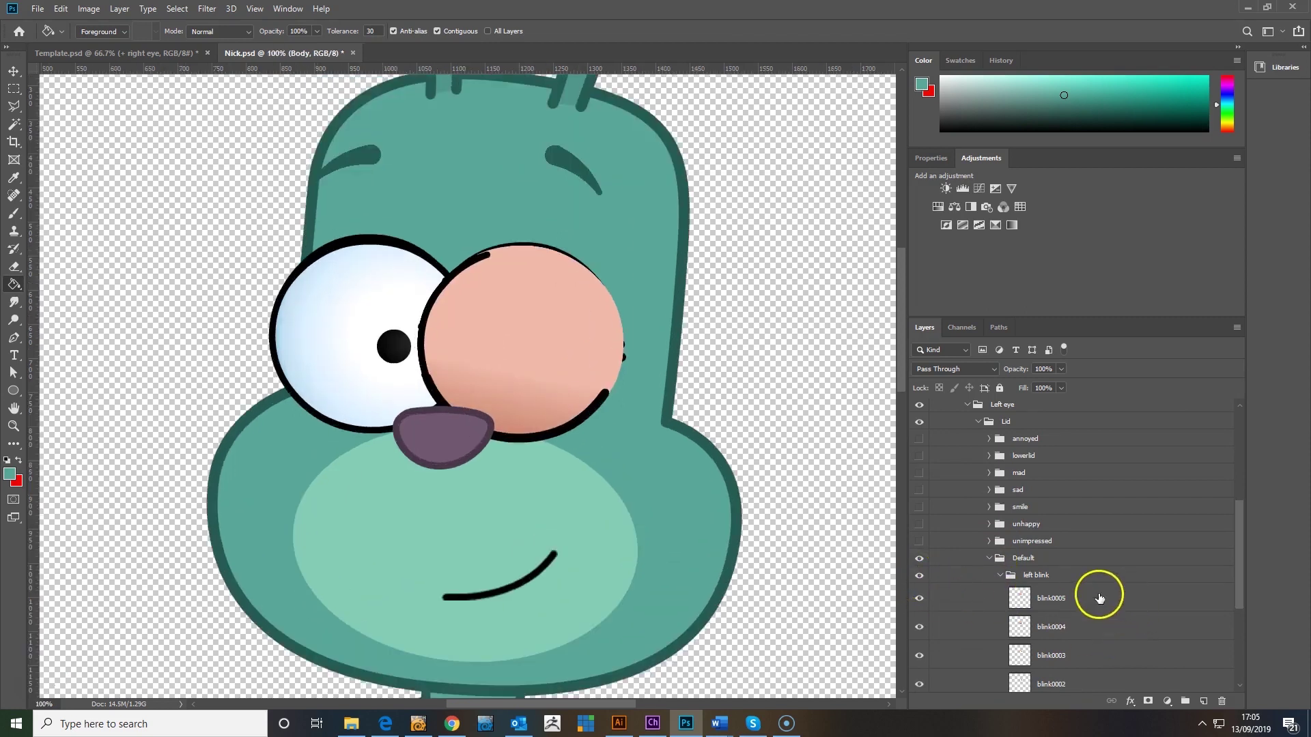
scroll(1099, 598, "down", 2)
left_click(1074, 531)
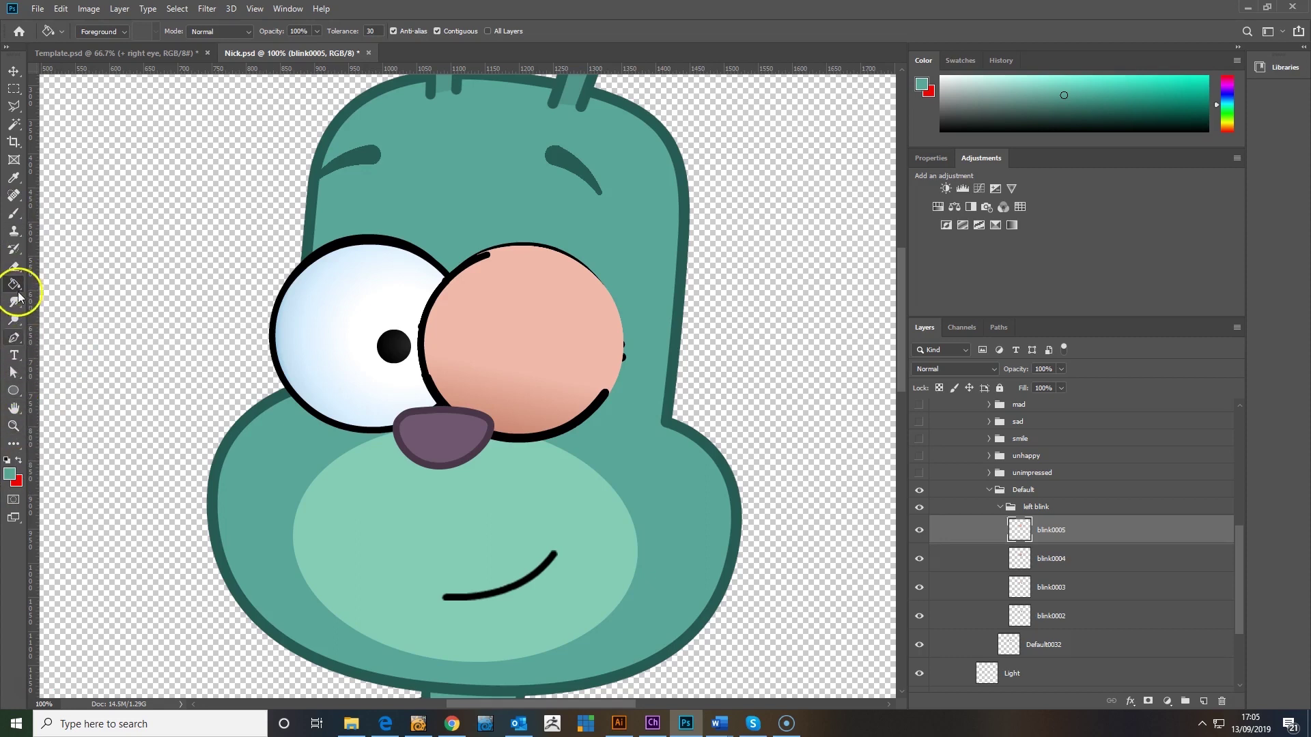
left_click(524, 400)
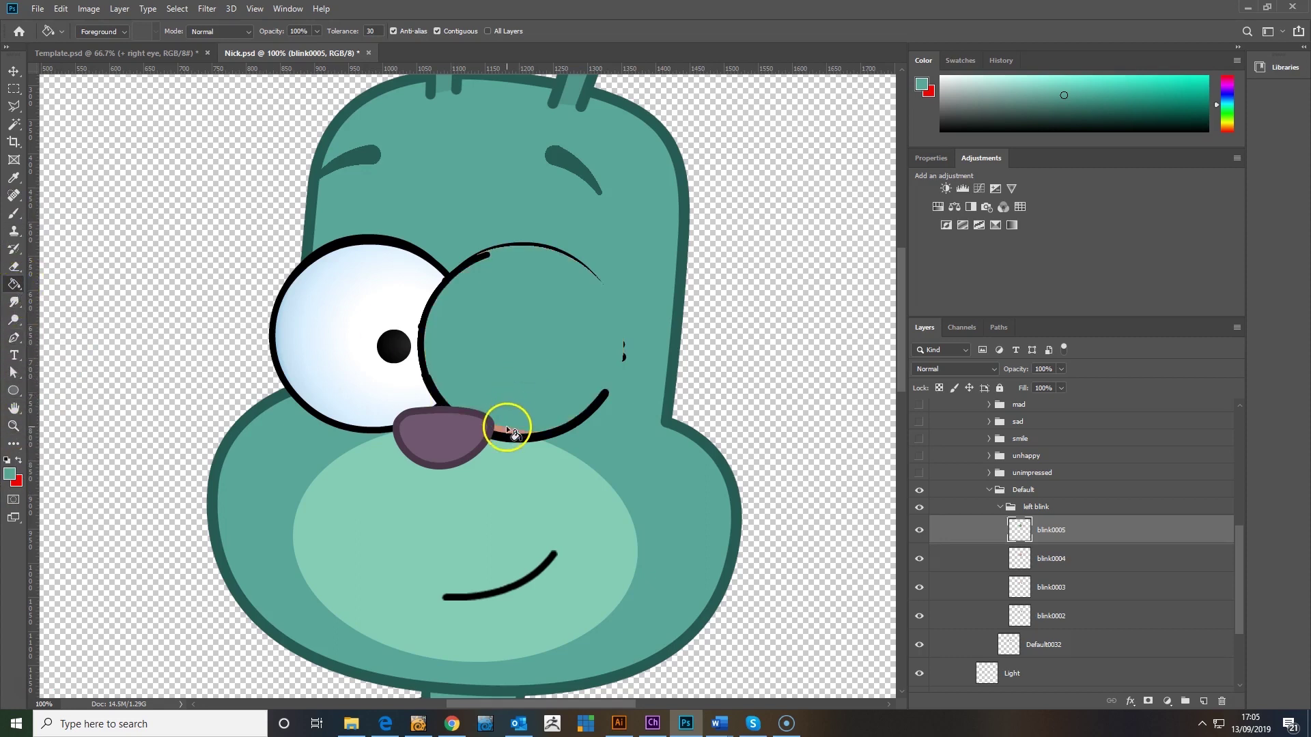
left_click(920, 533)
left_click(1044, 572)
left_click(527, 361)
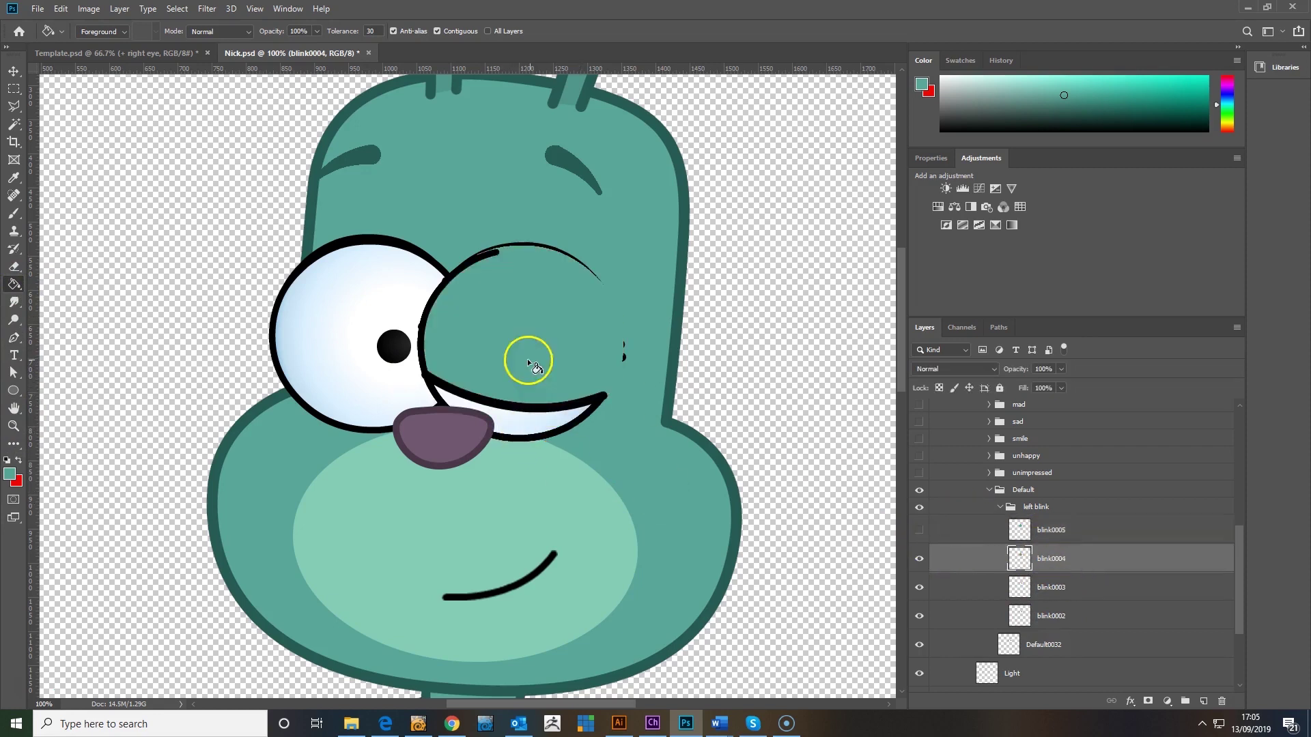
Fill the blink0003 and blink0002 lids with teal, show all four blink layers again, and collapse the left blink group
left_click(919, 559)
left_click(1045, 587)
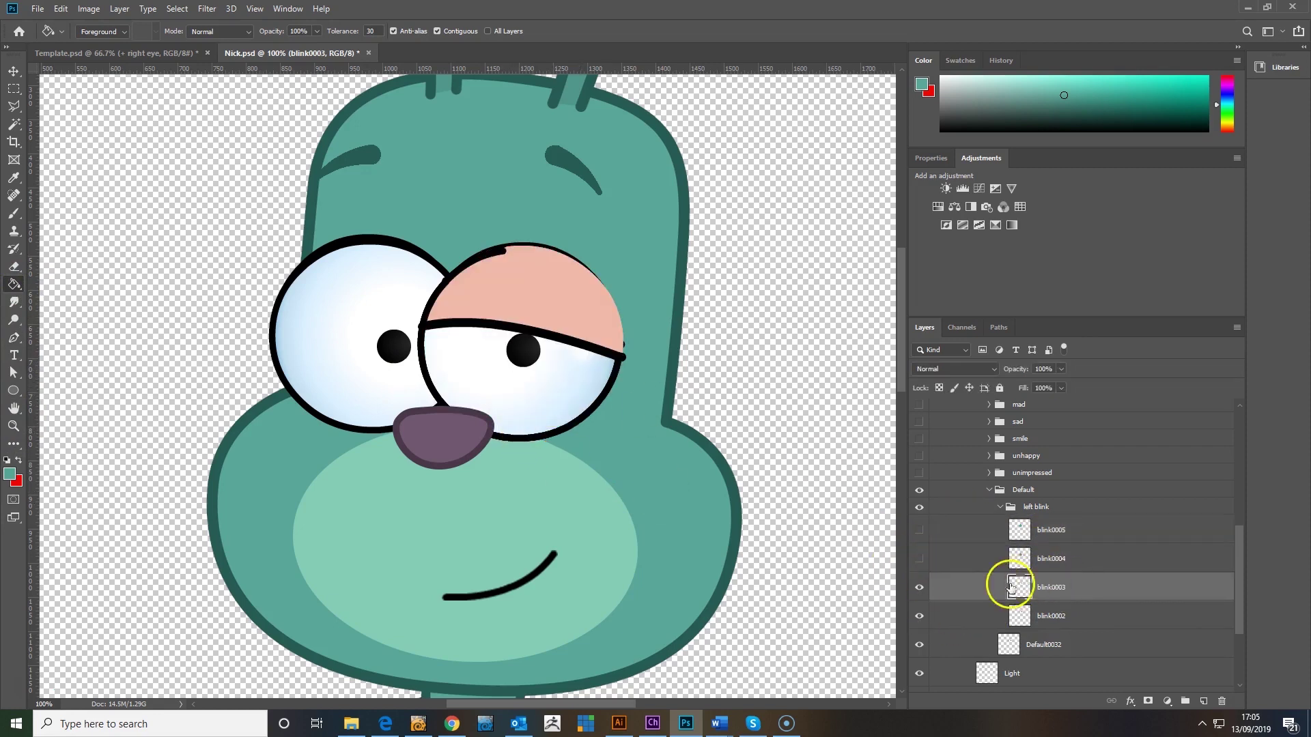
left_click(564, 317)
left_click(922, 587)
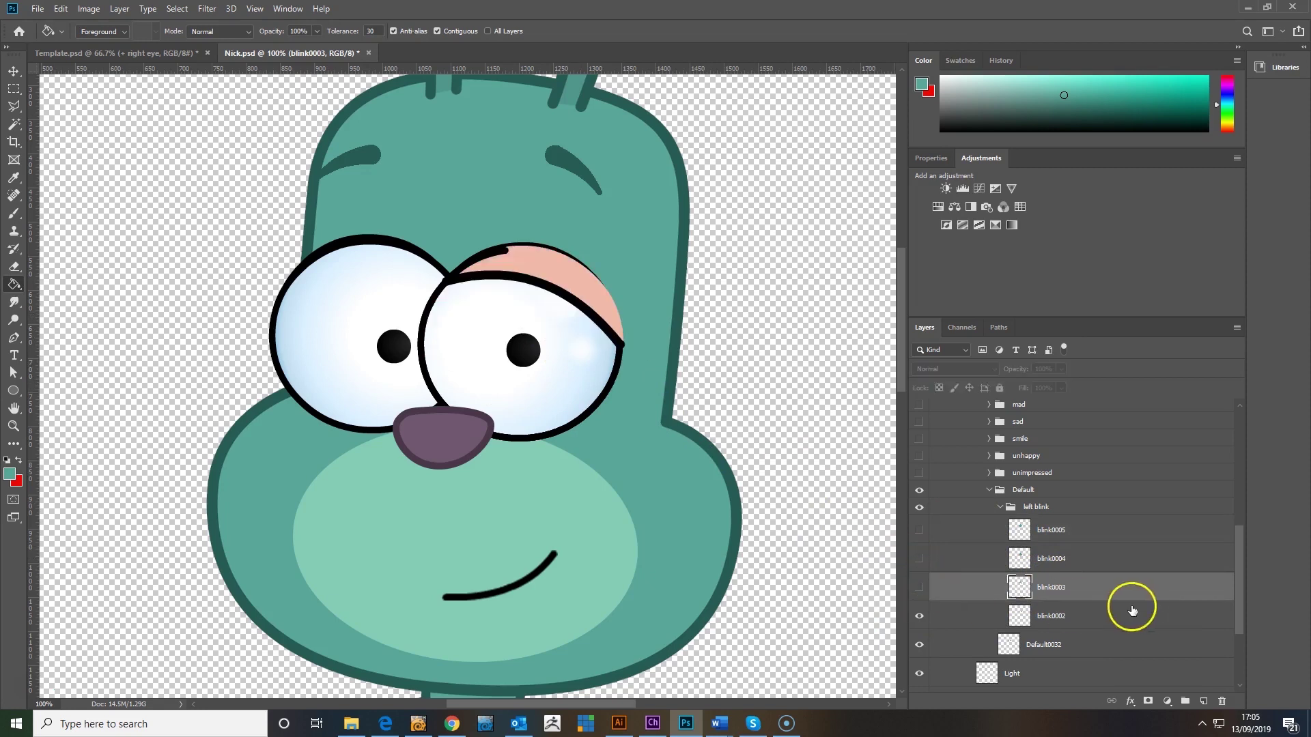
left_click(1133, 615)
left_click(543, 265)
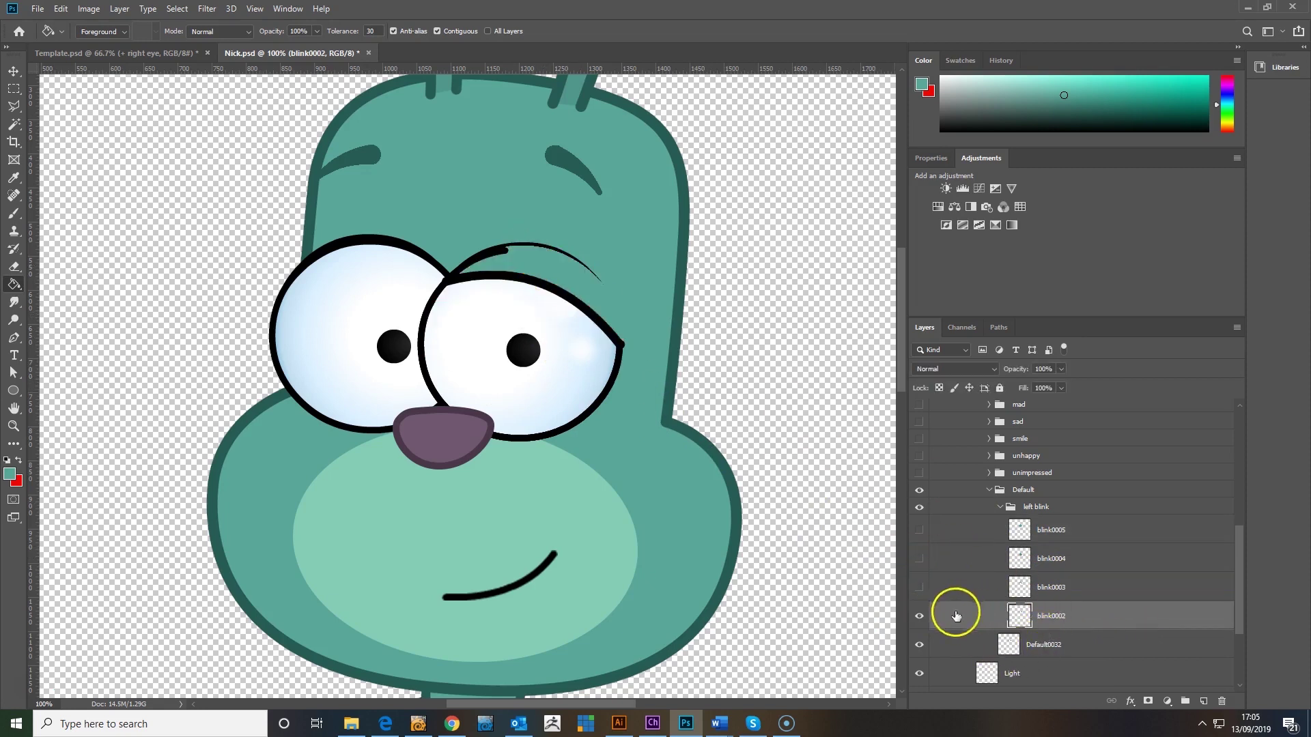
left_click_drag(922, 615, 946, 524)
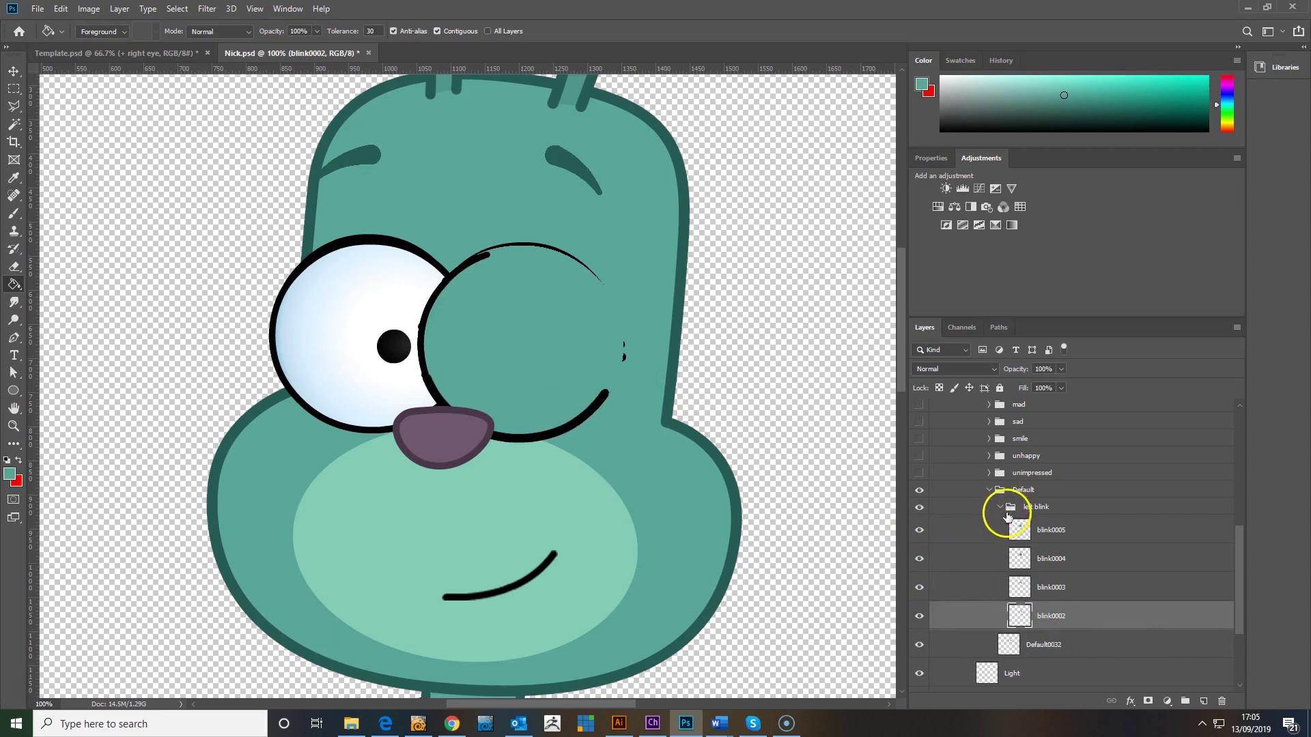
left_click(998, 510)
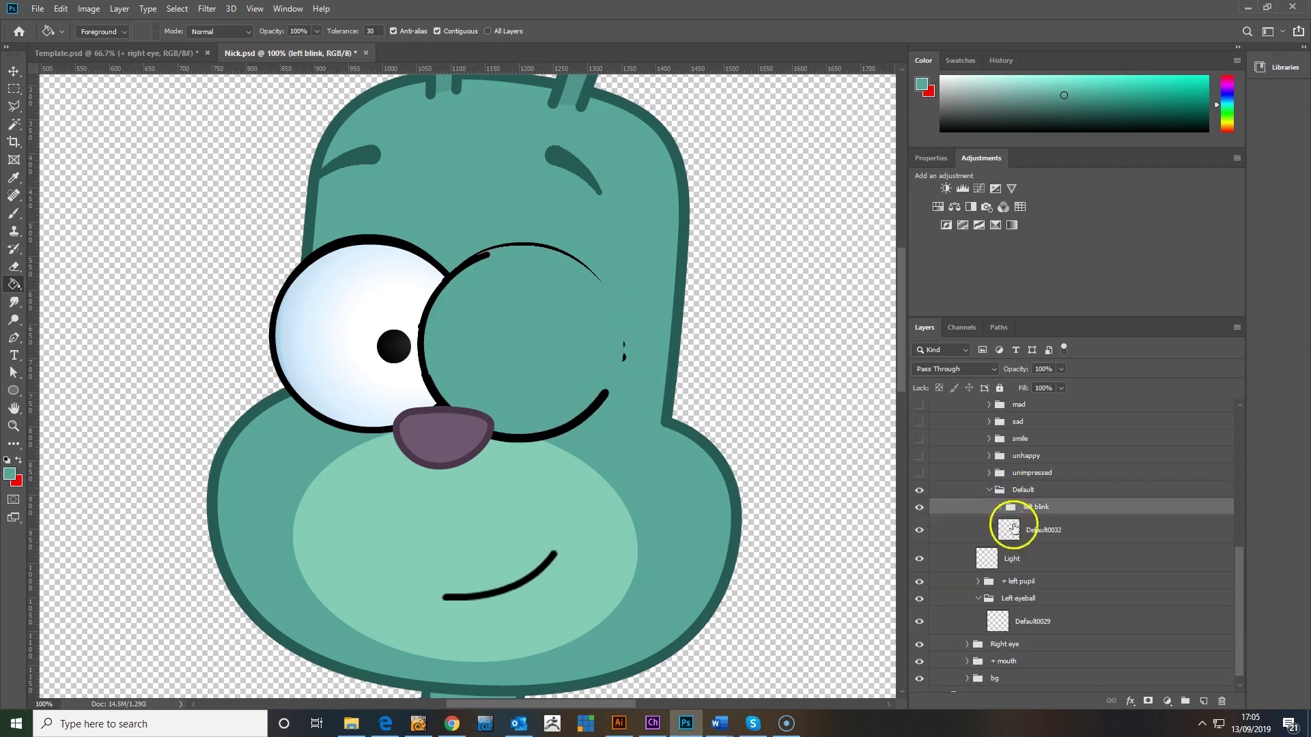
Recolour the lids in the left eye's unimpressed group, unimpressed0005 to unimpressed0002, with teal, leaving the group hidden and collapsed
left_click(993, 473)
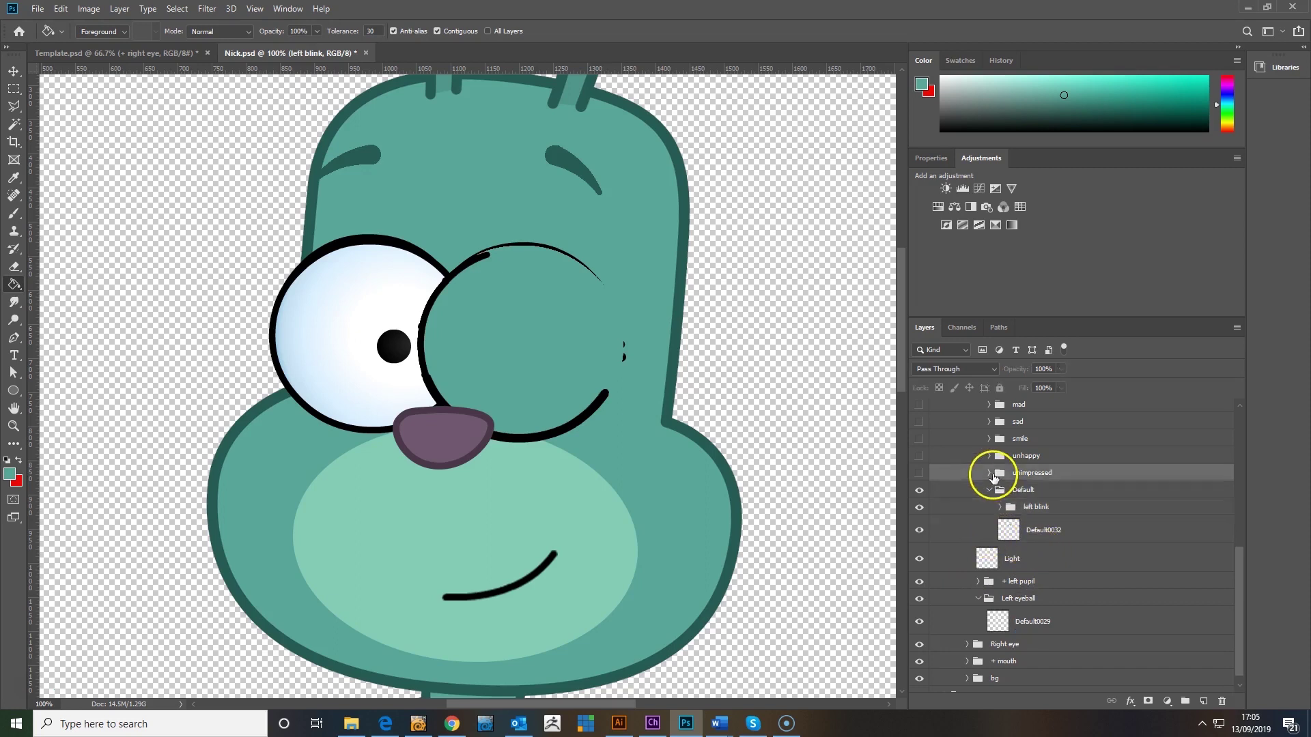
left_click(989, 472)
left_click(918, 472)
left_click(1029, 576)
left_click(996, 501)
left_click(919, 496)
left_click(1008, 524)
left_click(919, 524)
left_click(1008, 552)
left_click(919, 553)
left_click(1017, 582)
left_click(919, 472)
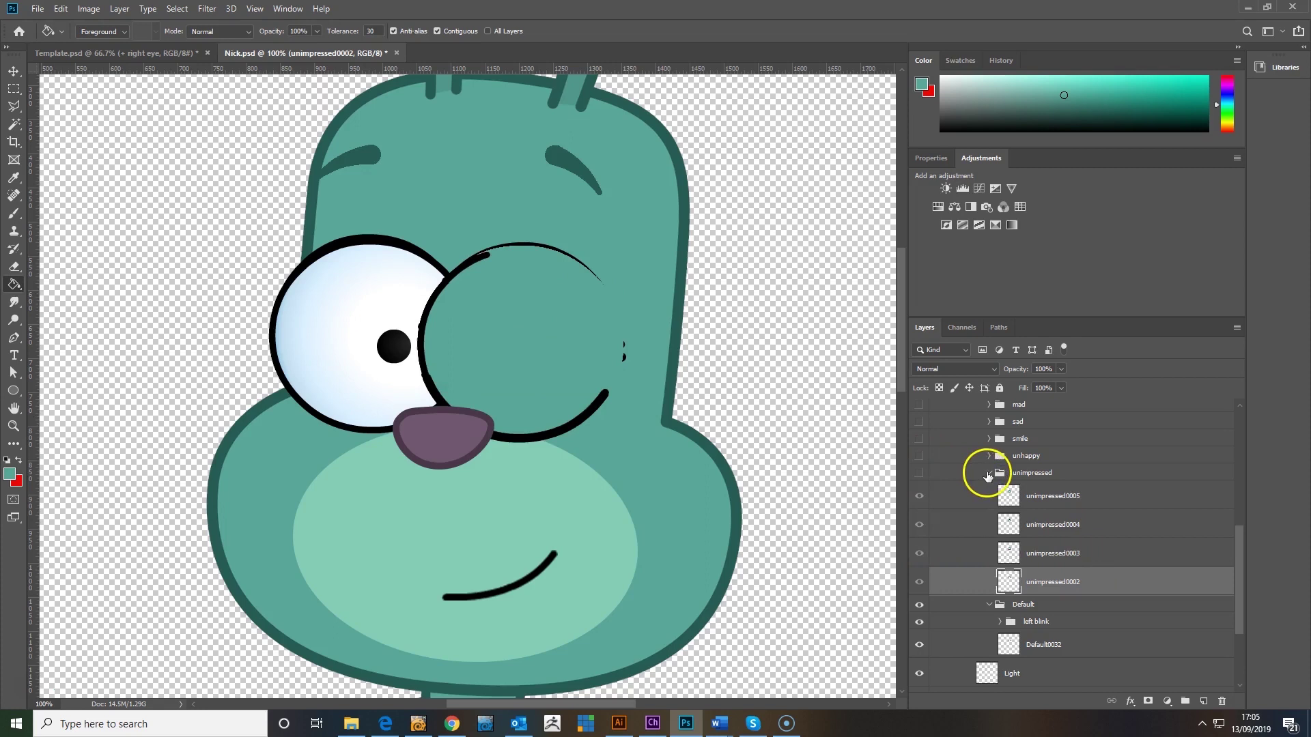
left_click(988, 472)
Recolour the lids in the left eye's unhappy group, unhappy0005 to unhappy0002, with teal, leaving the group hidden and collapsed
left_click(919, 455)
left_click(988, 455)
left_click(1008, 479)
left_click(918, 479)
left_click(1009, 507)
left_click(919, 507)
left_click(1008, 535)
left_click(919, 536)
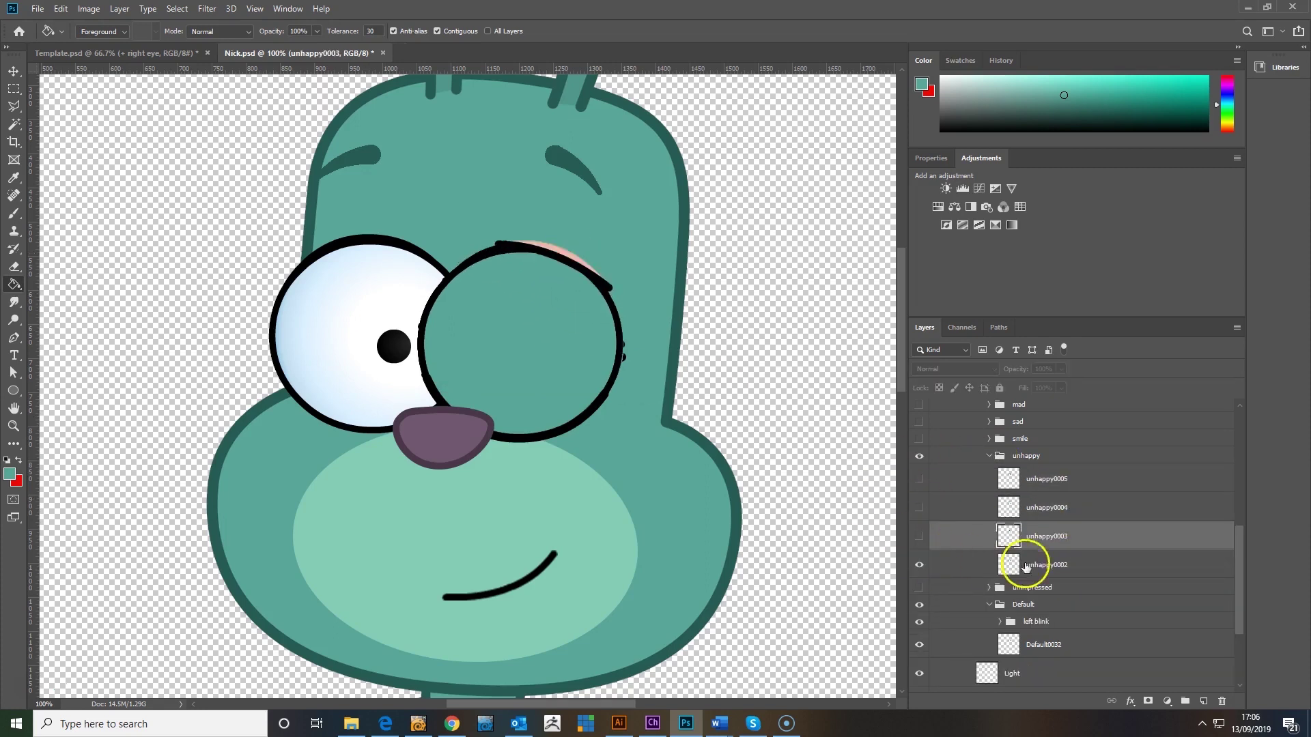
left_click(1023, 565)
left_click(562, 255)
left_click(989, 455)
left_click(919, 455)
Recolour the lids in the left eye's smile group, smile0005 to smile0002, with teal, leaving the group hidden and collapsed
left_click(918, 438)
left_click(989, 439)
left_click(918, 462)
left_click(919, 490)
left_click(919, 519)
left_click(956, 547)
left_click(919, 439)
left_click_drag(919, 518, 922, 468)
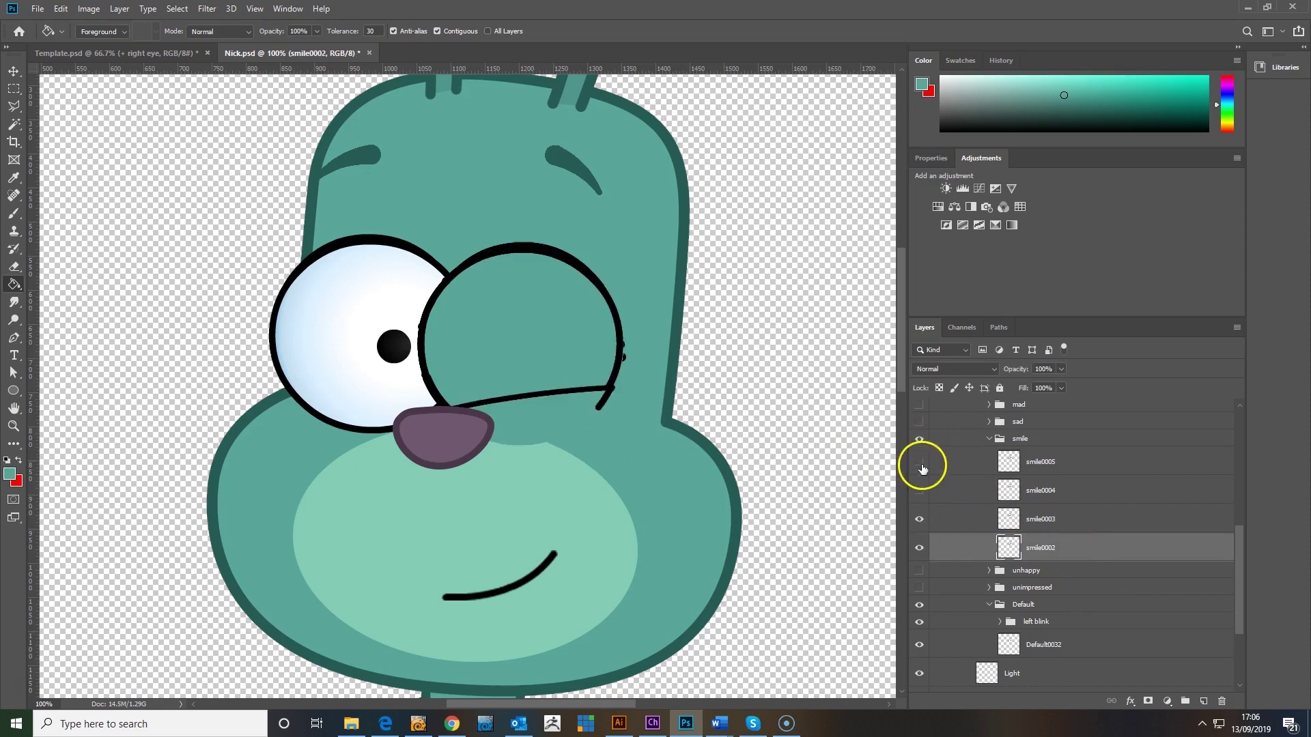
left_click(919, 438)
left_click(988, 438)
Show the left eye's sad group in place of left blink and fill the Sad0005 and Sad0004 lids with teal
left_click(919, 421)
left_click(988, 422)
left_click(919, 621)
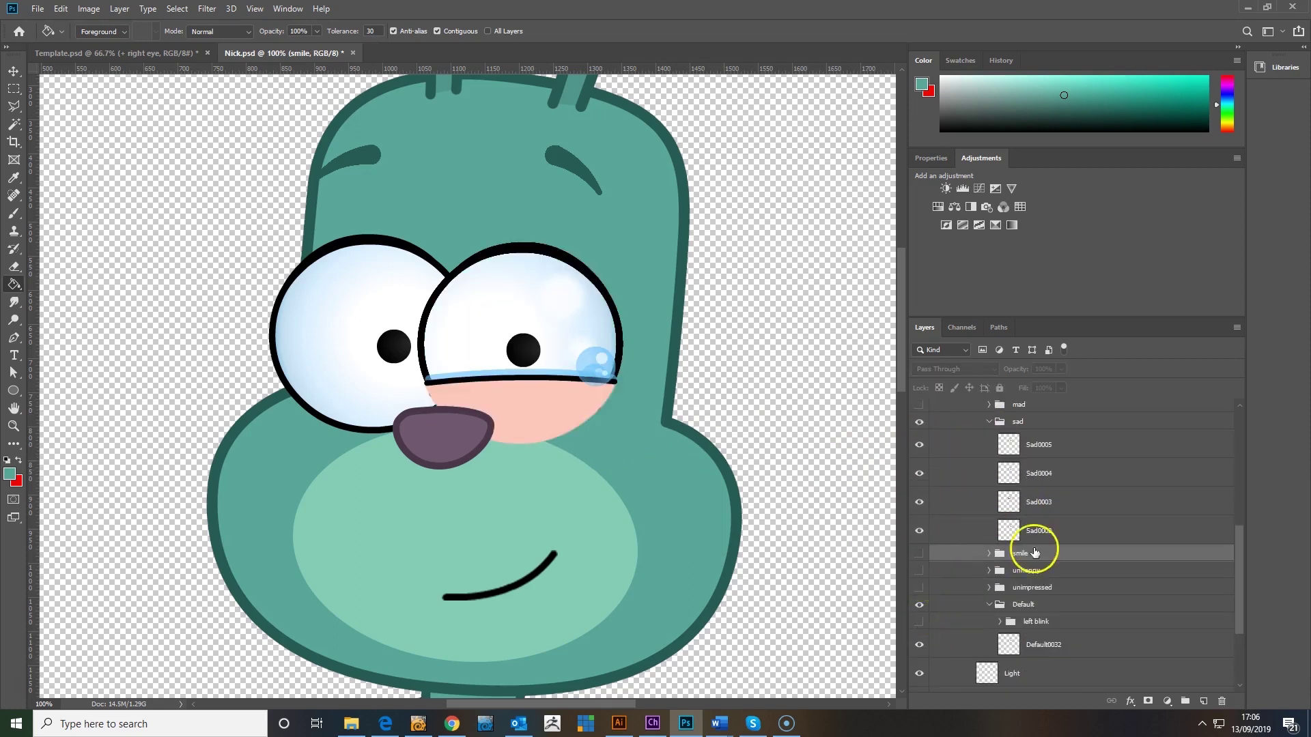
left_click(1027, 447)
left_click(526, 413)
left_click(919, 444)
left_click(1017, 473)
left_click(526, 417)
left_click(919, 473)
Fill the Sad0003 and Sad0002 lids with teal, show all the Sad layers again, and hide and collapse the group
left_click(993, 500)
left_click(918, 502)
left_click(1017, 530)
left_click(543, 433)
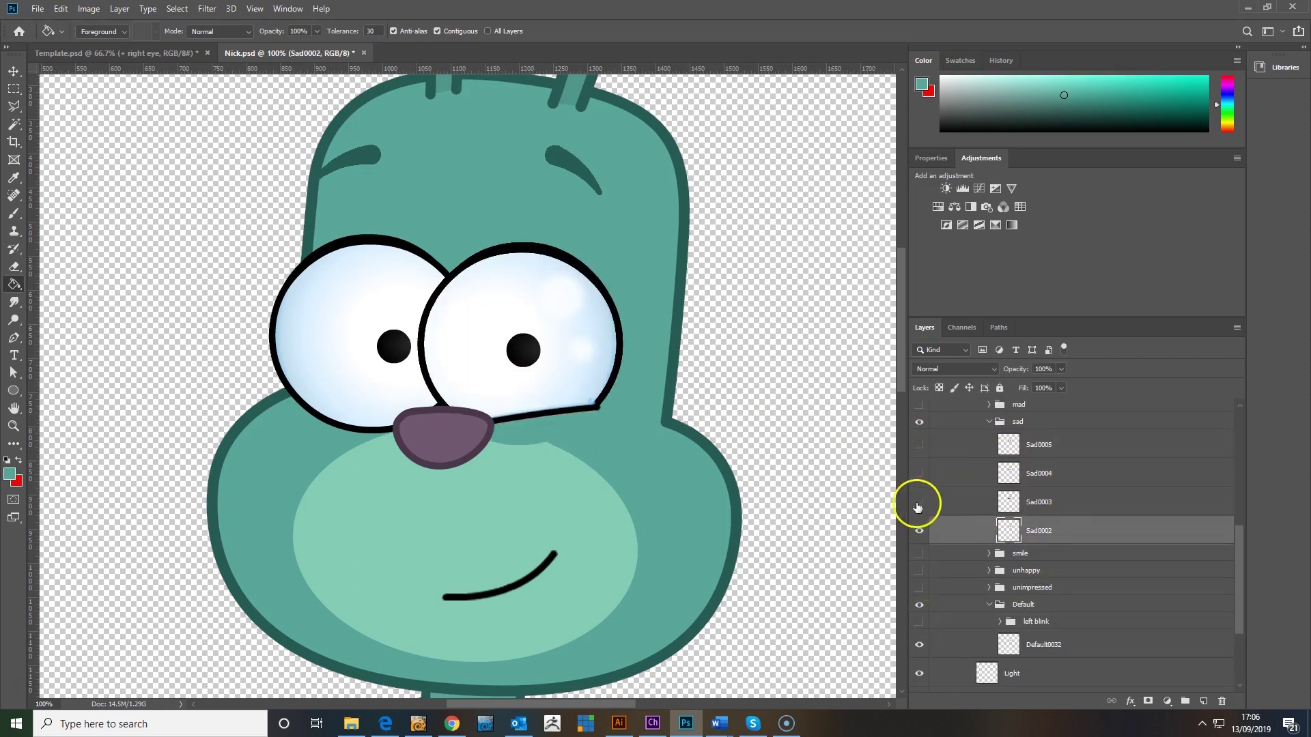
left_click_drag(919, 502, 919, 444)
left_click(919, 422)
left_click(988, 422)
Recolour the upper and lower lids of the left eye's mad0005 to mad0002 layers teal, leaving the mad group hidden and collapsed
left_click(919, 421)
left_click(995, 421)
left_click(918, 444)
left_click(956, 473)
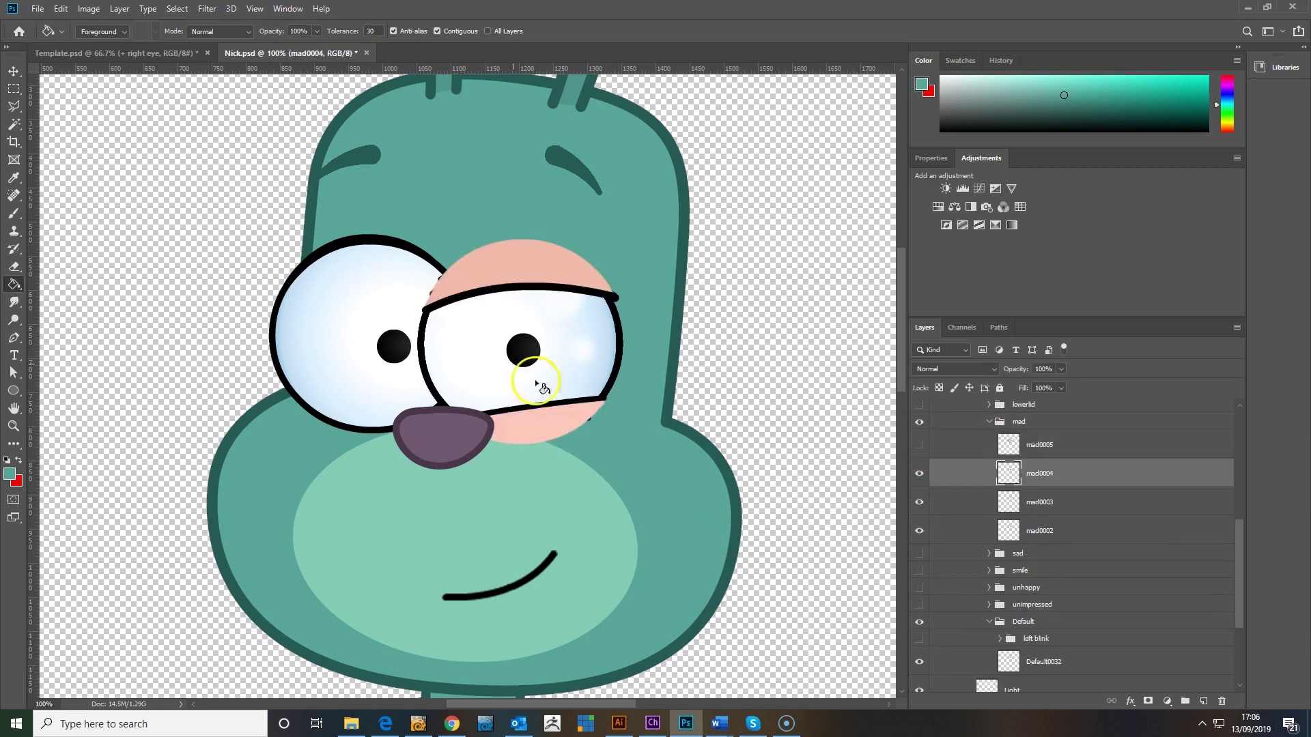
left_click(918, 473)
left_click(956, 502)
left_click(919, 502)
left_click(955, 530)
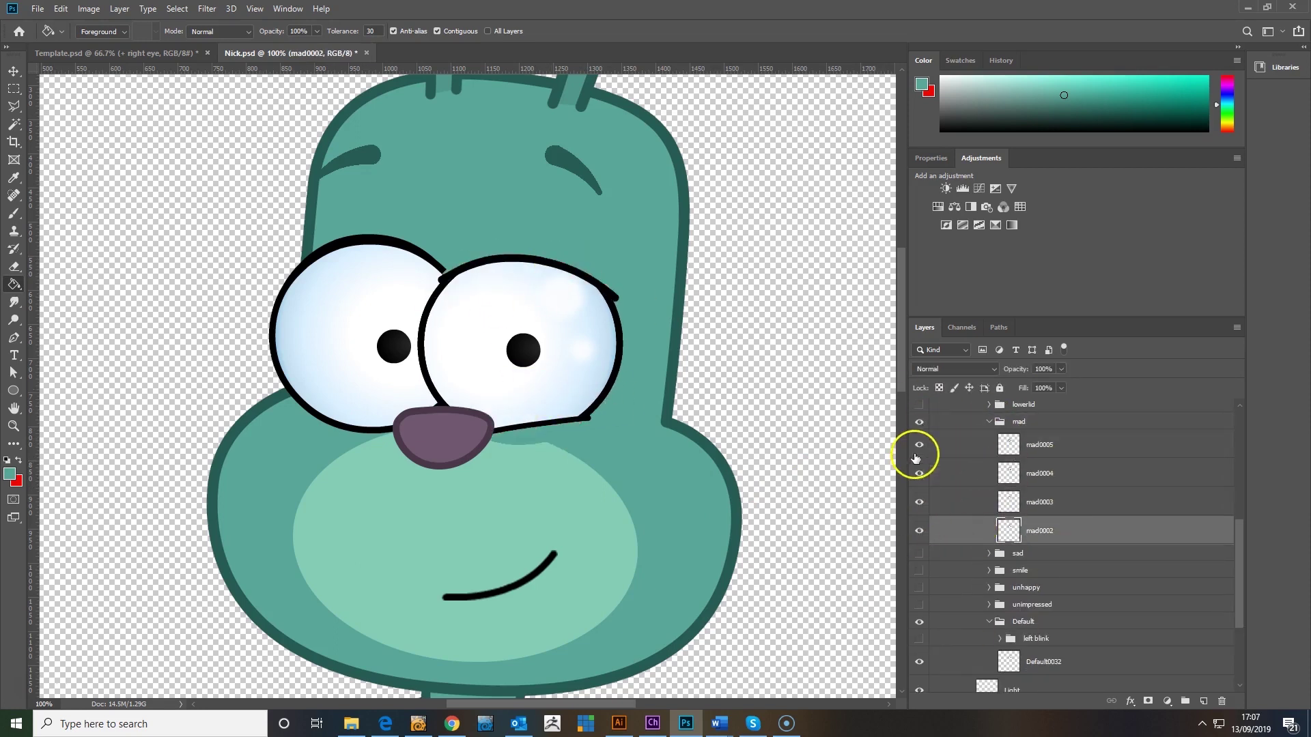
left_click(919, 421)
left_click(989, 422)
Show the left eye's lowerlid group and fill its lids with teal from lowerlid0005 down to lowerlid0003, hiding each finished layer
left_click(919, 489)
left_click(988, 490)
left_click(1021, 604)
left_click(919, 599)
left_click(955, 513)
left_click(564, 404)
left_click(919, 513)
left_click(955, 541)
left_click(918, 541)
left_click(955, 570)
left_click(568, 403)
left_click(919, 570)
left_click(919, 598)
Undo the last lower lid edits, then fill the lowerlid0002 lid with teal and hide that layer
key("ctrl+z")
key("ctrl+z")
key("ctrl+z")
key("ctrl+z")
left_click_drag(918, 570, 920, 509)
left_click(919, 598)
left_click(918, 598)
left_click(956, 599)
left_click(539, 433)
left_click(919, 599)
Recolour lowerlid0003 up to lowerlid0005 teal, make all the lowerlid layers visible, and hide and collapse the group
left_click(918, 570)
left_click(955, 570)
left_click(919, 541)
left_click(1045, 543)
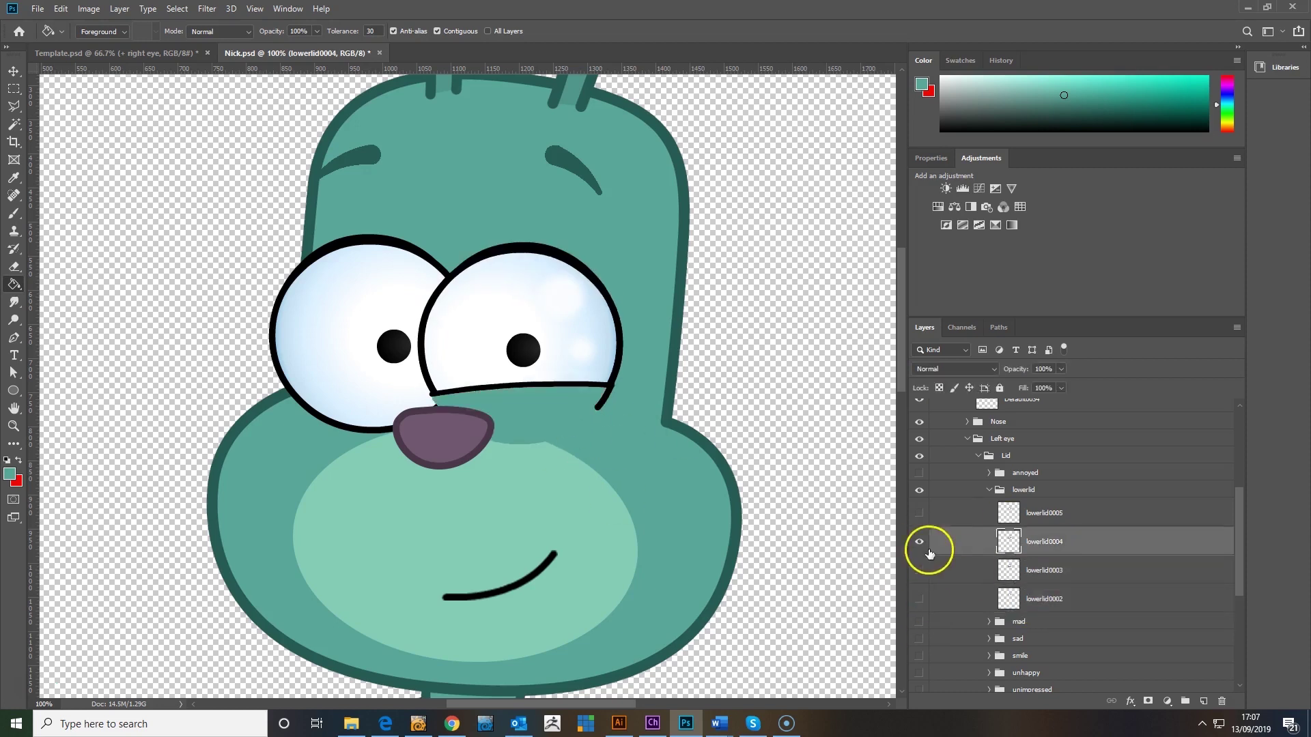
left_click(918, 512)
left_click(956, 513)
left_click_drag(919, 541, 921, 598)
left_click(919, 489)
left_click(989, 489)
Show the left eye's annoyed group and recolour the annoyed0005 and annoyed0004 lids teal, hiding both finished layers
left_click(919, 472)
left_click(990, 473)
left_click(1034, 494)
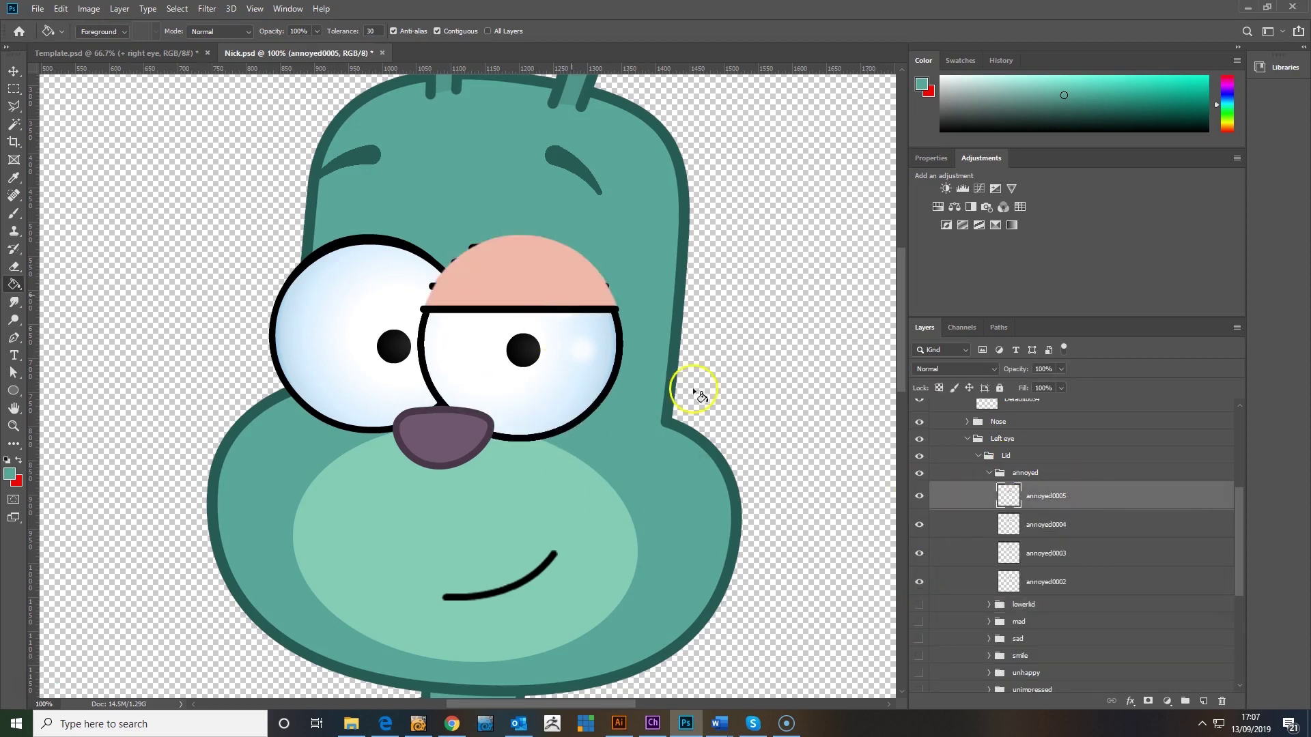
left_click(525, 276)
left_click(1038, 520)
left_click(919, 495)
left_click(919, 524)
Fill the annoyed0003 and annoyed0002 lids with teal, show all the annoyed layers again, and collapse and hide the group
left_click(1033, 550)
left_click(526, 273)
left_click(1110, 588)
left_click(529, 246)
left_click(919, 497)
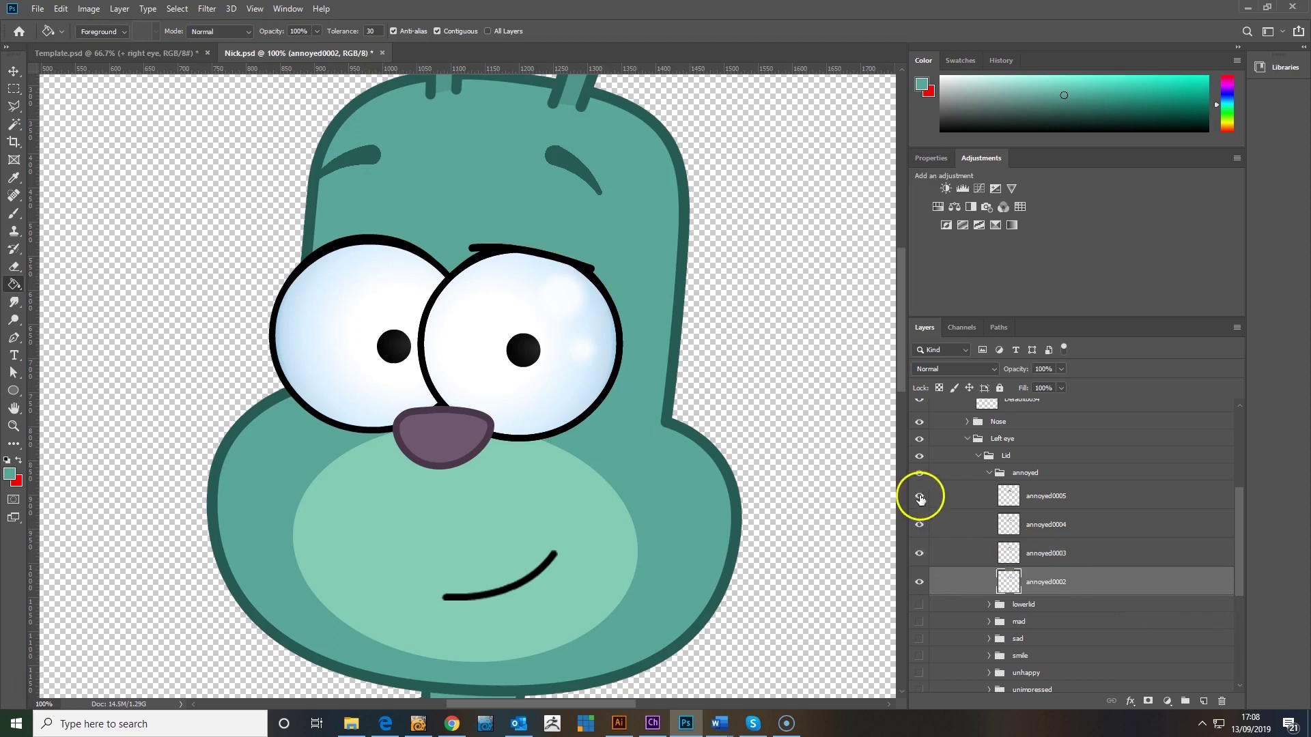
left_click(990, 473)
left_click(919, 473)
Collapse the left eye's Lid group, expand the Right eye group and its Lid group, and show the right eye's annoyed group
left_click(978, 456)
scroll(1058, 586, "up", 2)
left_click(966, 513)
left_click(967, 547)
left_click(972, 602)
left_click(978, 618)
scroll(983, 549, "down", 3)
scroll(988, 447, "down", 3)
left_click(918, 430)
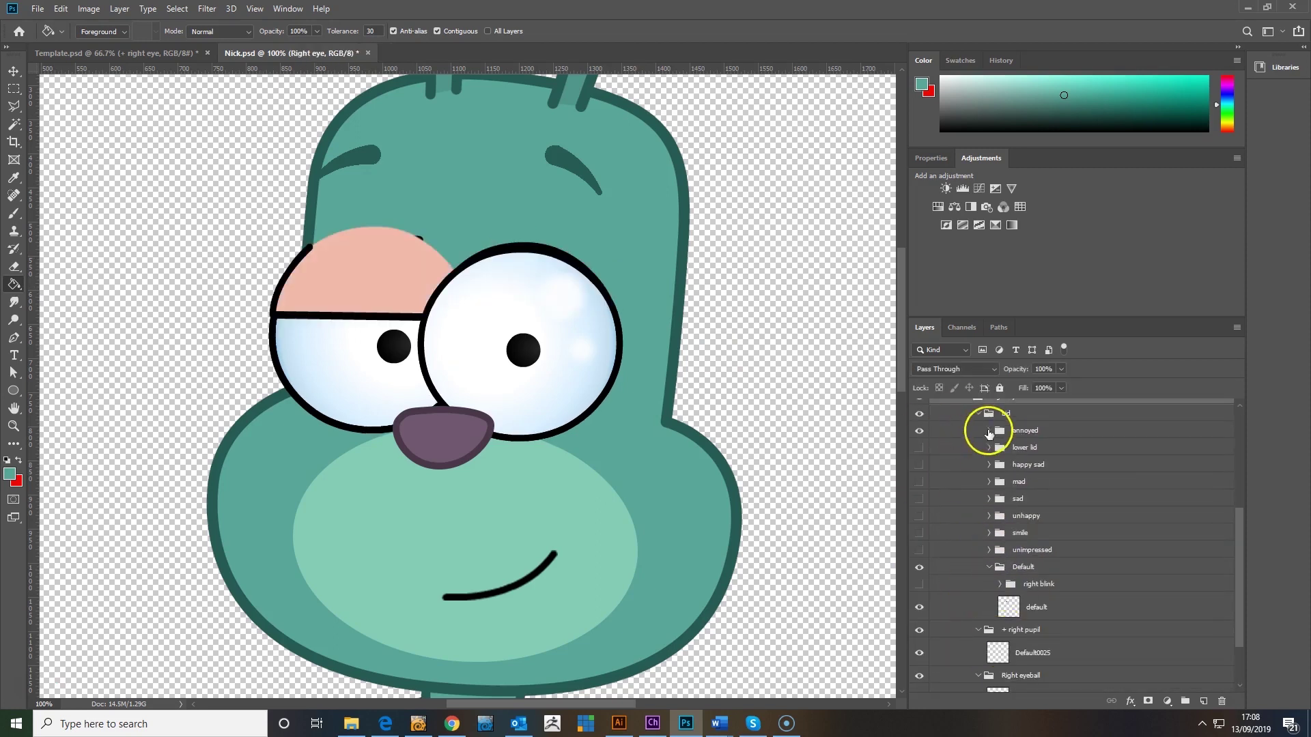
Expand the right eye's annoyed group and fill the annoyed0005 and annoyed0004 lids with teal, hiding each finished layer
left_click(989, 431)
left_click(1024, 453)
left_click(430, 290)
left_click(919, 453)
left_click(1024, 482)
left_click(387, 286)
left_click(919, 510)
Fill the right eye's annoyed0002 lid with teal, show the annoyed layers again, and hide and collapse the group
left_click(1045, 540)
left_click(358, 244)
left_click(919, 453)
left_click(919, 430)
left_click(990, 430)
Show and expand the right eye's lower lid group and recolour its lid layers teal, hiding each finished one
left_click(918, 448)
left_click(989, 447)
left_click(386, 393)
left_click(919, 499)
left_click(1062, 526)
left_click(368, 414)
left_click(919, 527)
left_click(1044, 556)
left_click(355, 422)
left_click(919, 556)
Fill the lids in the right eye's happy sad group with teal, hiding finished layers, and collapse the group
left_click(633, 270)
left_click(1048, 487)
left_click(355, 410)
left_click(919, 488)
left_click(1049, 516)
left_click(355, 409)
left_click(919, 516)
left_click(1065, 545)
left_click(988, 465)
Recolour the right eye's mad0005 down to mad0002 lids teal, hiding finished layers, and hide and collapse the mad group
left_click(919, 481)
left_click(988, 481)
left_click(1039, 505)
left_click(410, 402)
left_click(919, 504)
left_click(1039, 533)
left_click(382, 410)
left_click(919, 562)
left_click(1039, 591)
left_click(379, 252)
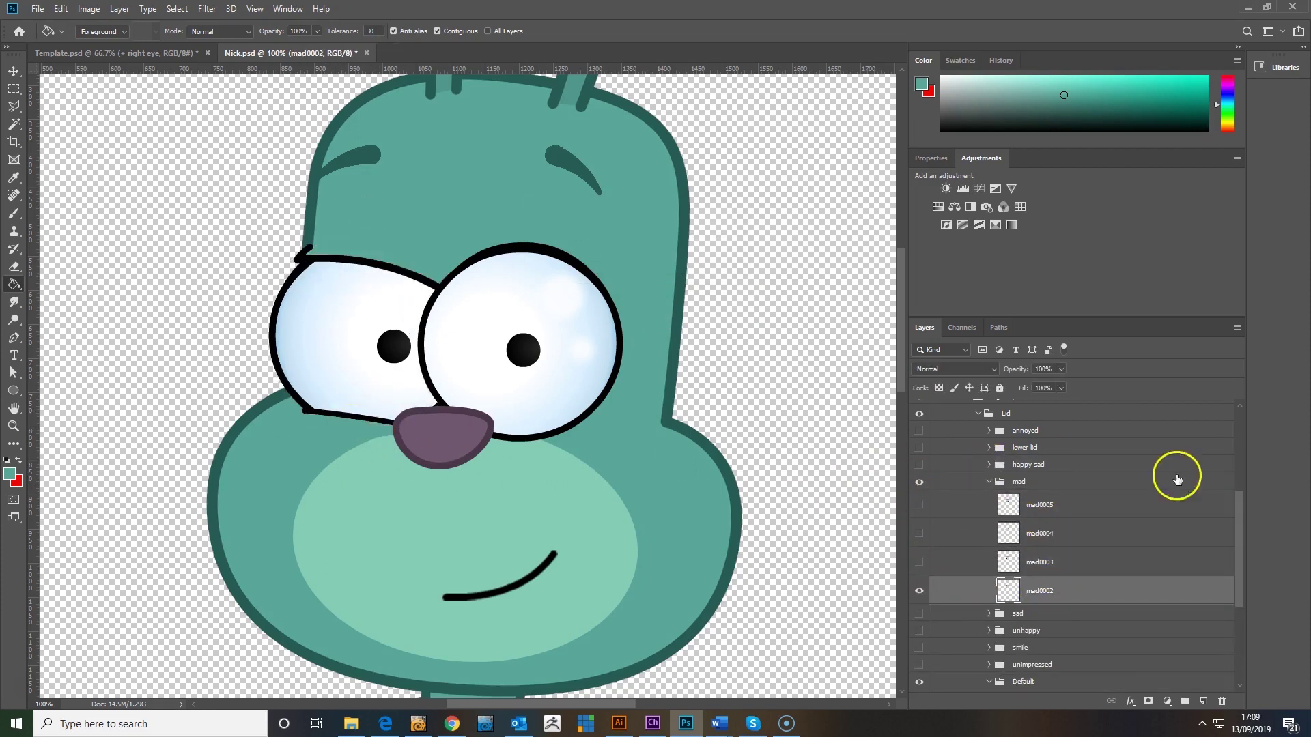
left_click(919, 482)
left_click(988, 481)
Show the right eye's sad group, work through its lid layers for the teal recolour, and hide and collapse the group
left_click(919, 498)
left_click(988, 498)
left_click(1031, 522)
mouse_move(919, 522)
left_mouse_down()
mouse_move(919, 551)
mouse_move(919, 522)
left_mouse_up()
left_click(1051, 580)
left_click(919, 579)
left_click(1022, 608)
left_click(919, 499)
left_click(988, 498)
Show and expand the right eye's unhappy group and recolour the unhappy0005 and unhappy0004 lids teal, hiding both finished layers
left_click(918, 516)
left_click(988, 516)
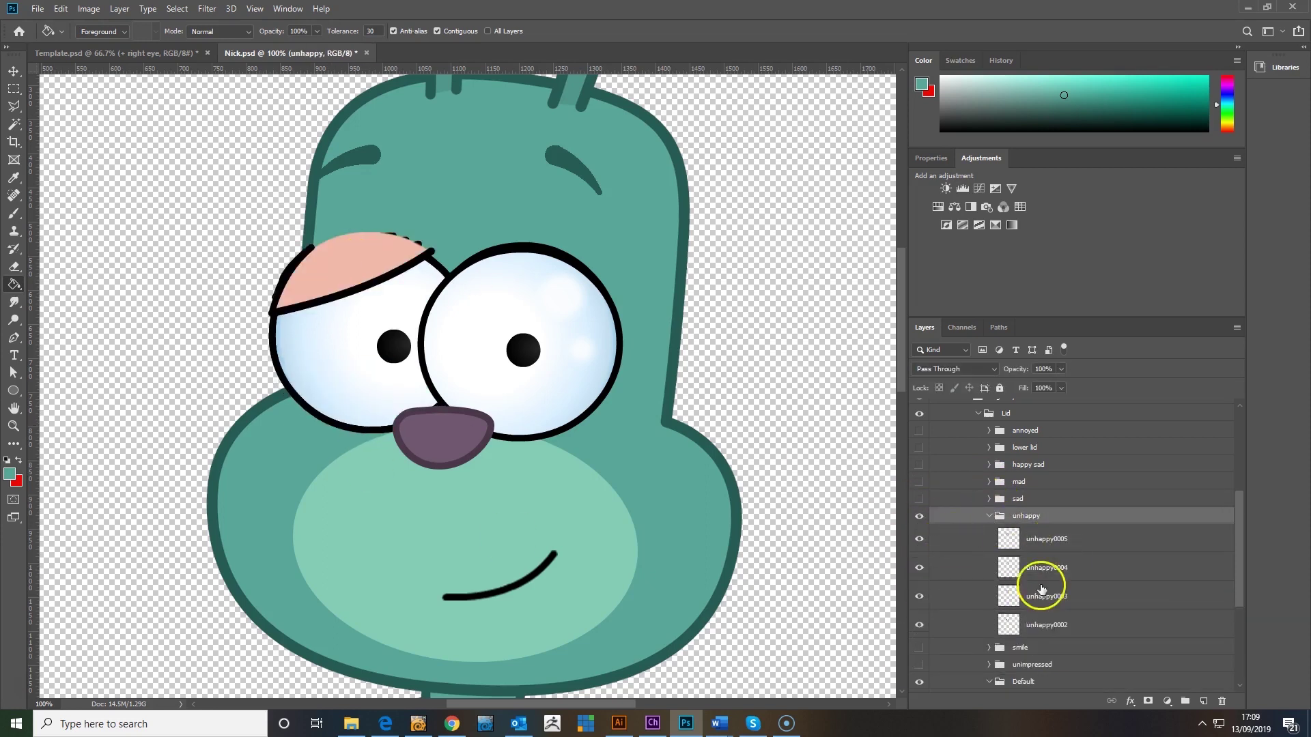
left_click(1045, 538)
left_click(919, 539)
left_click(1069, 571)
left_click(919, 568)
Recolour the unhappy0003 and unhappy0002 lids teal, show the unhappy layers again, and hide and collapse the group
left_click(1058, 595)
left_click(919, 596)
left_click(1006, 629)
left_click(340, 239)
left_click_drag(919, 540, 919, 596)
left_click(919, 516)
left_click(989, 516)
Show the right eye's smile group, fill its lid layers with teal one after another, and collapse the group
left_click(919, 532)
left_click(988, 533)
left_click(1058, 556)
left_click(368, 403)
left_click(919, 555)
left_click(1036, 584)
left_click(383, 402)
left_click(918, 585)
left_click(1038, 613)
left_click(398, 402)
left_click(989, 533)
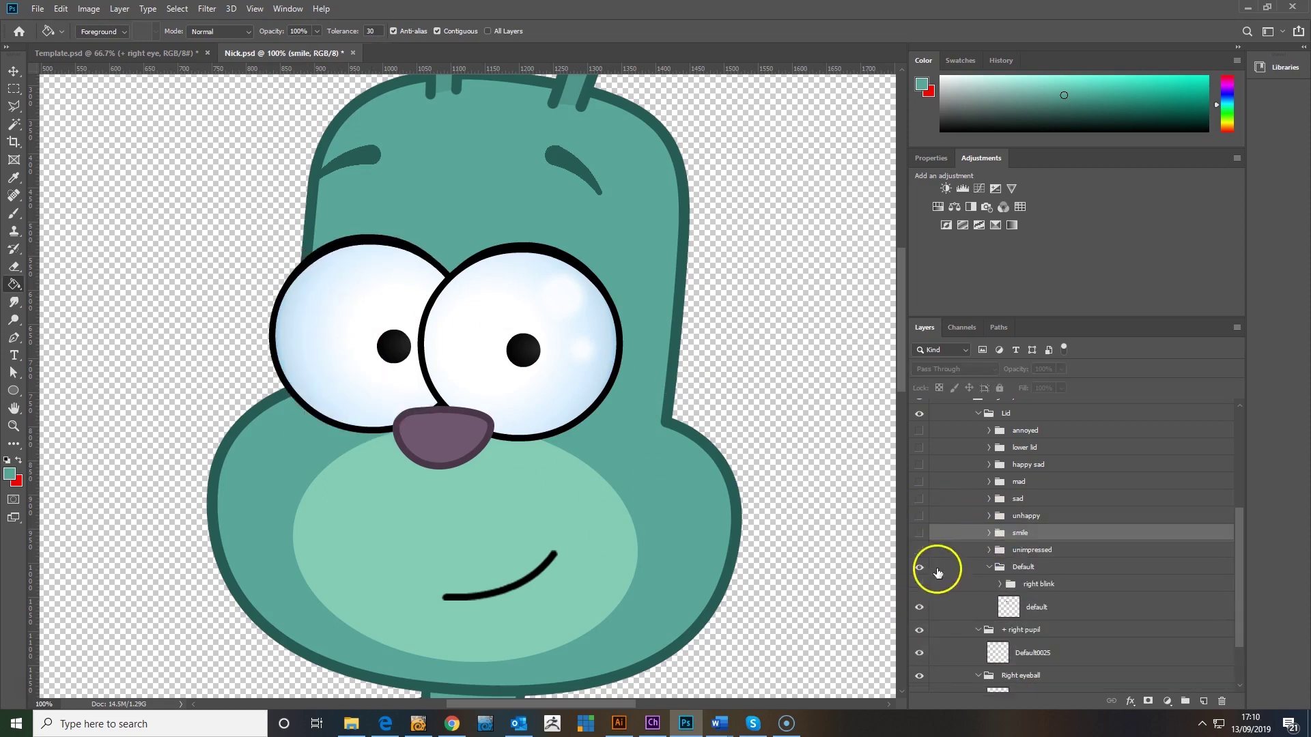
Show the right eye's unimpressed group and recolour the upper and lower lids of unimpressed0005 and unimpressed0004 teal, hiding both layers
left_click(919, 549)
left_click(989, 549)
left_click(1042, 572)
left_click(368, 273)
left_click(385, 403)
left_click(918, 572)
left_click(1044, 601)
left_click(919, 601)
Fill the upper and lower lids of unimpressed0003 and unimpressed0002 with teal, and hide and collapse the group
left_click(1030, 630)
left_click(362, 273)
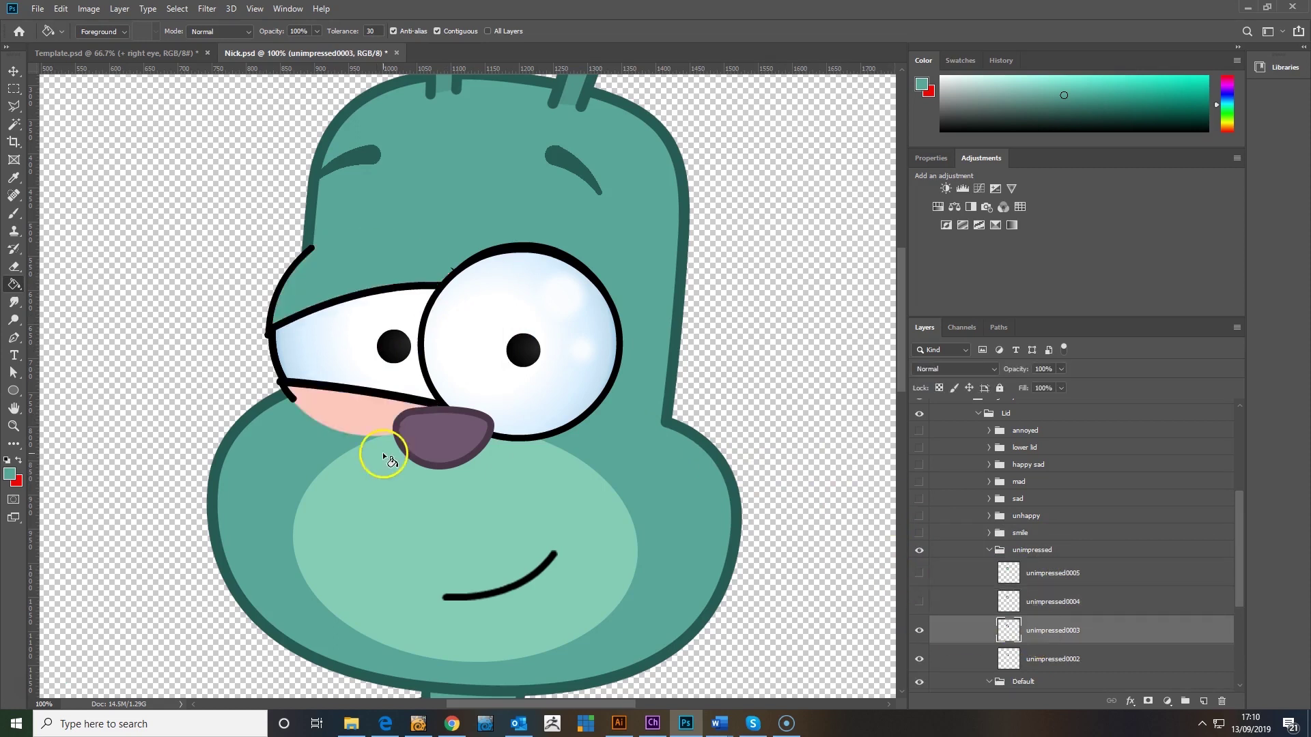
left_click(382, 417)
left_click(919, 630)
left_click(1011, 657)
left_click(351, 267)
left_click(372, 413)
Show the right blink group in Default and fill the blink0005 down to blink0002 lids with teal, hiding finished layers
left_click(1000, 583)
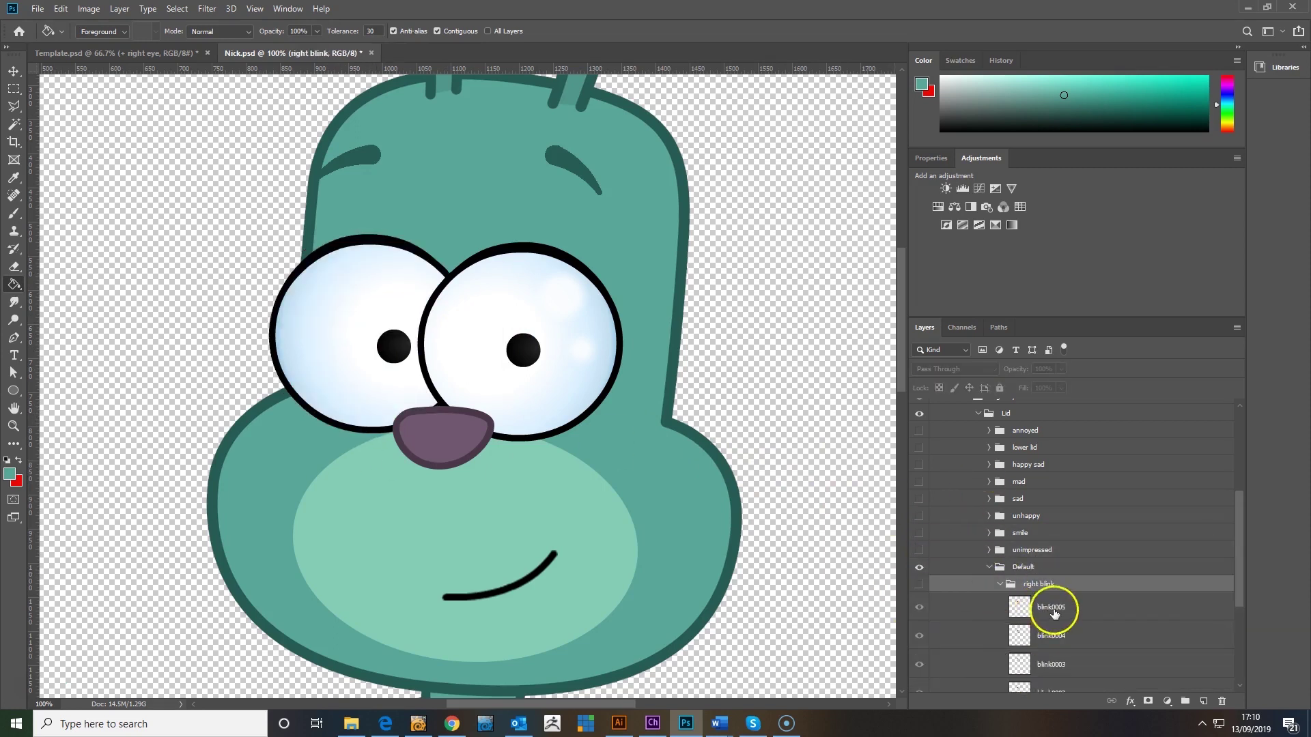
left_click(1051, 608)
left_click(919, 583)
left_click(362, 327)
scroll(919, 574, "down", 1)
left_click(919, 556)
left_click(1031, 585)
left_click(362, 345)
left_click(918, 613)
left_click(1091, 644)
left_click(369, 262)
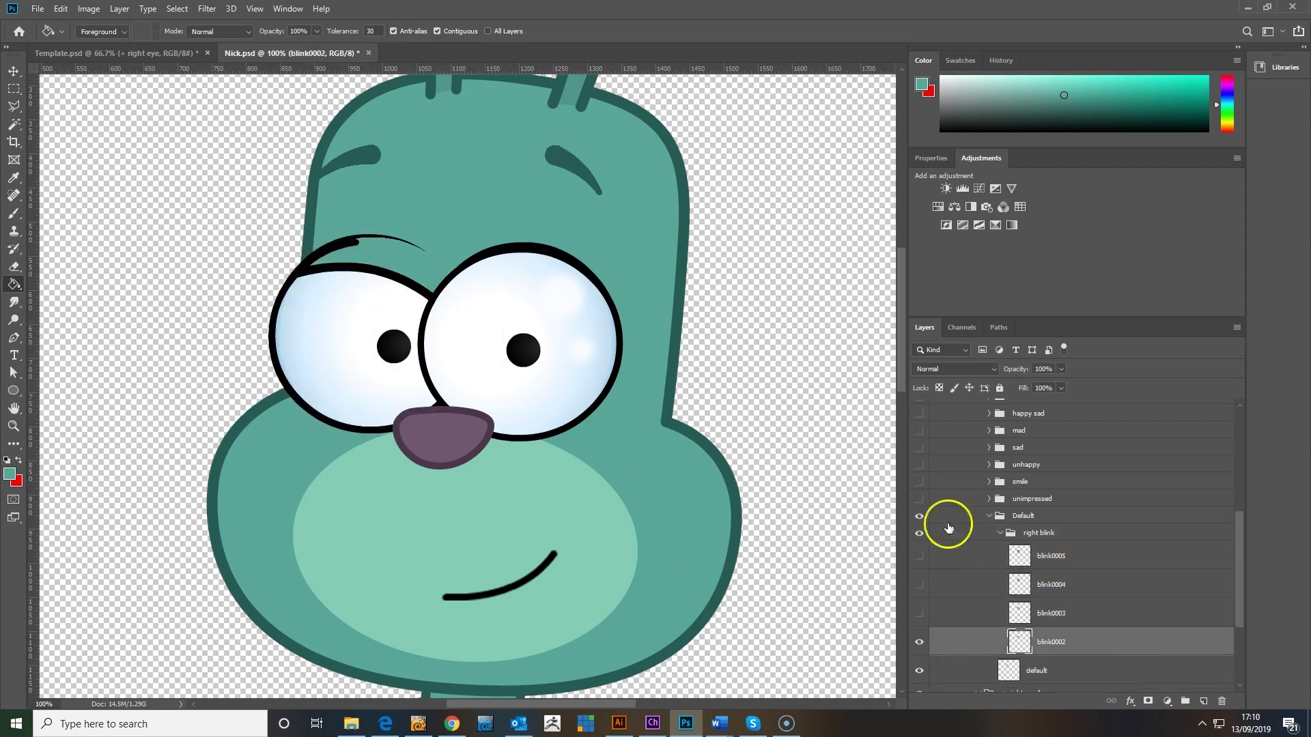
Make all the blink layers visible again, hide the right blink group, and collapse it and the Default group
left_click_drag(919, 556, 919, 613)
left_click(918, 533)
left_click(1000, 533)
left_click(989, 516)
Zoom out to show the whole character and save the puppet document
key("v")
key("ctrl+minus")
key("ctrl+minus")
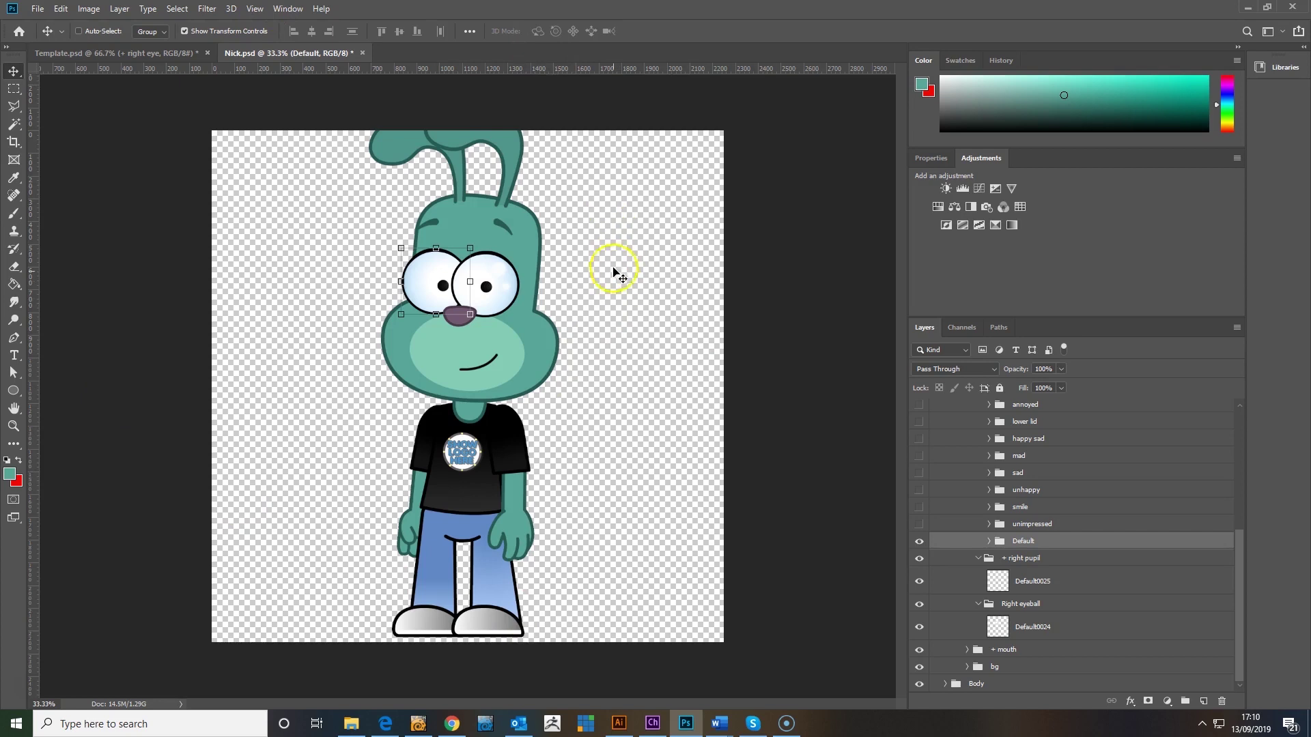
left_click(39, 9)
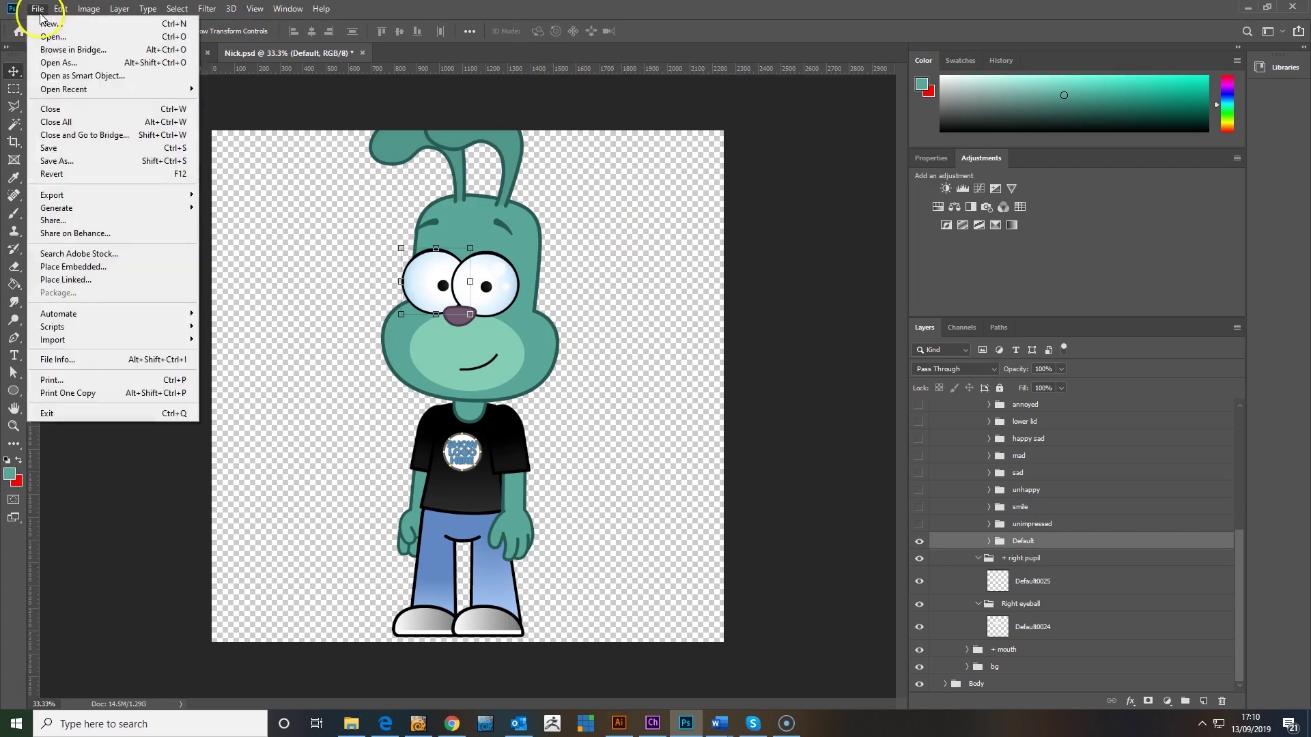
left_click(86, 155)
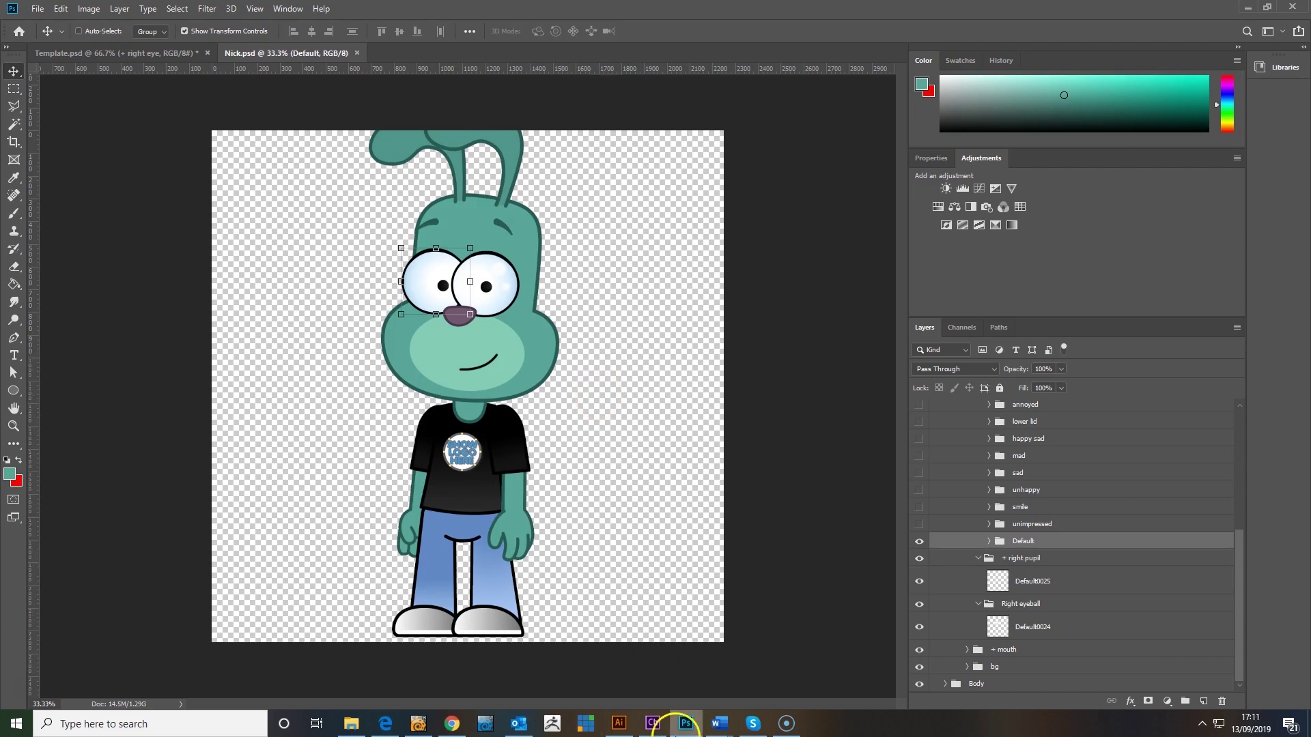
Switch to Character Animator, set the rest pose, and test the puppet's right arm by moving its hand
left_click(654, 723)
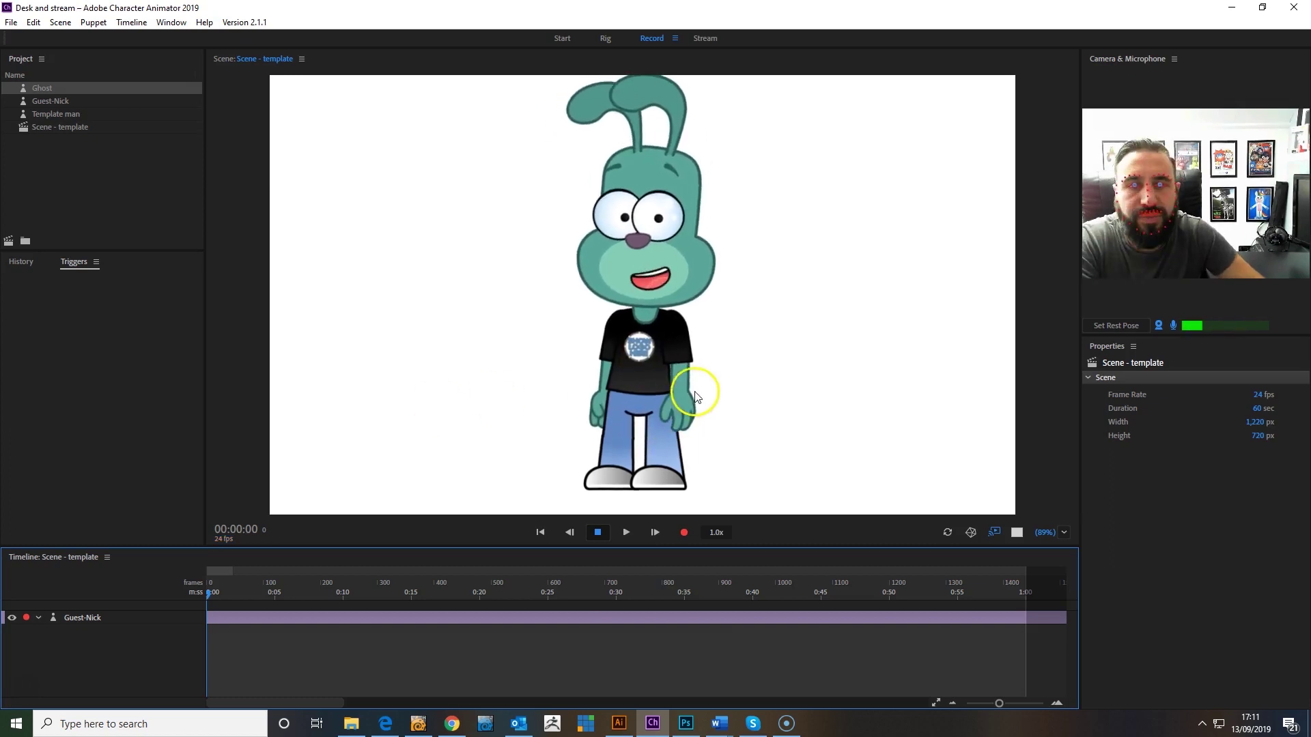
left_click(1117, 326)
left_click(606, 412)
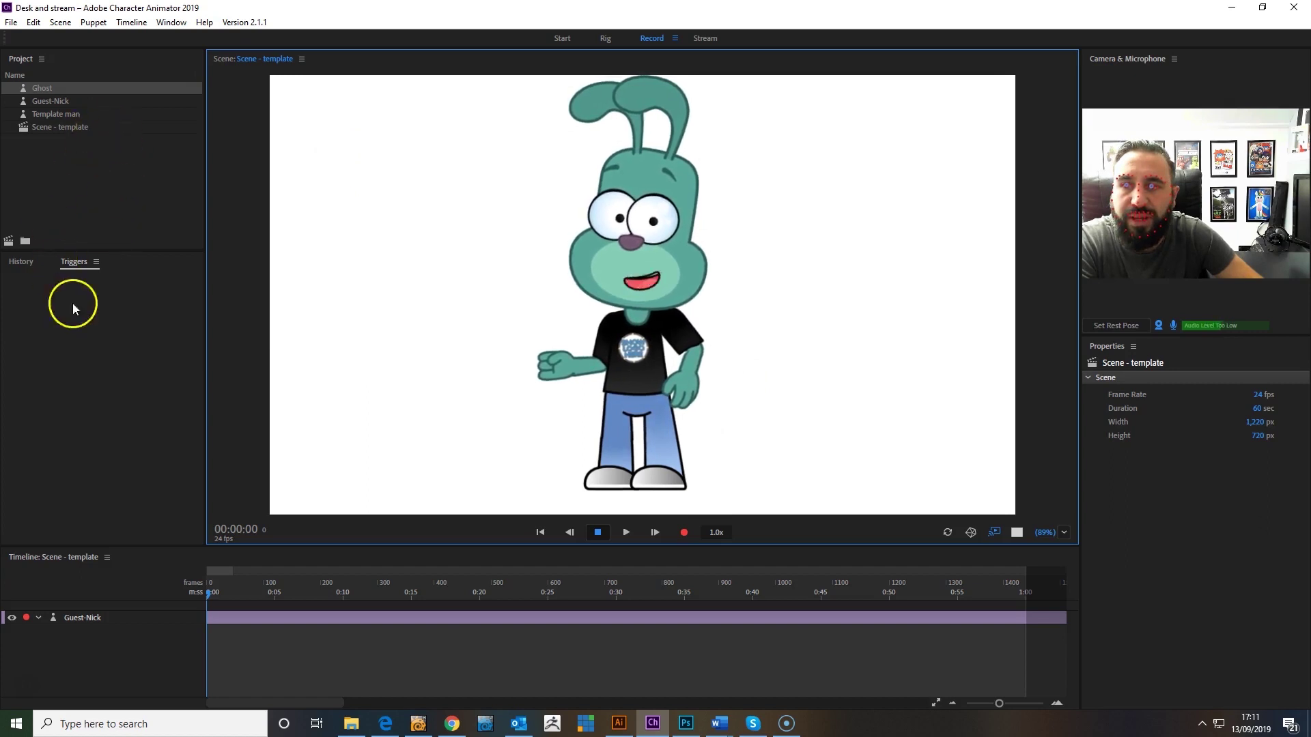
Select the puppet's track, turn off the microphone input, and move the puppet's left hand across its shirt
left_click(232, 617)
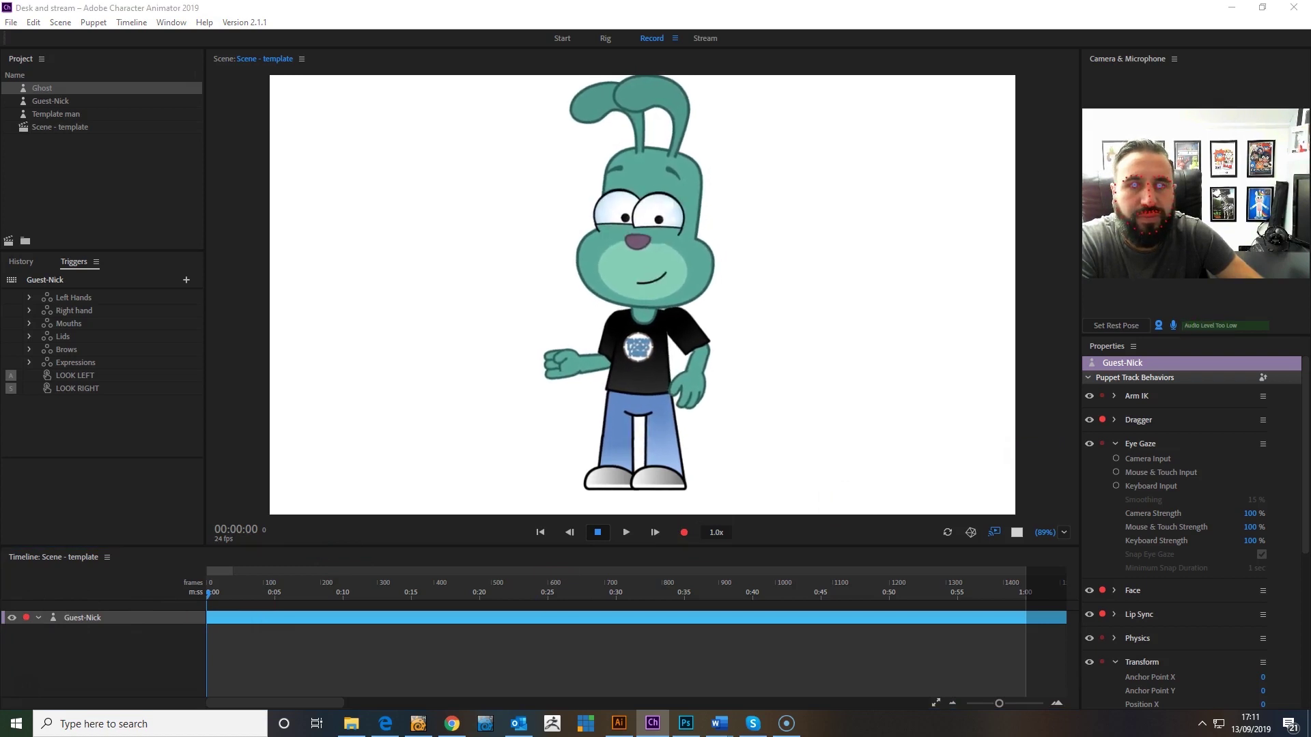
left_click(1174, 324)
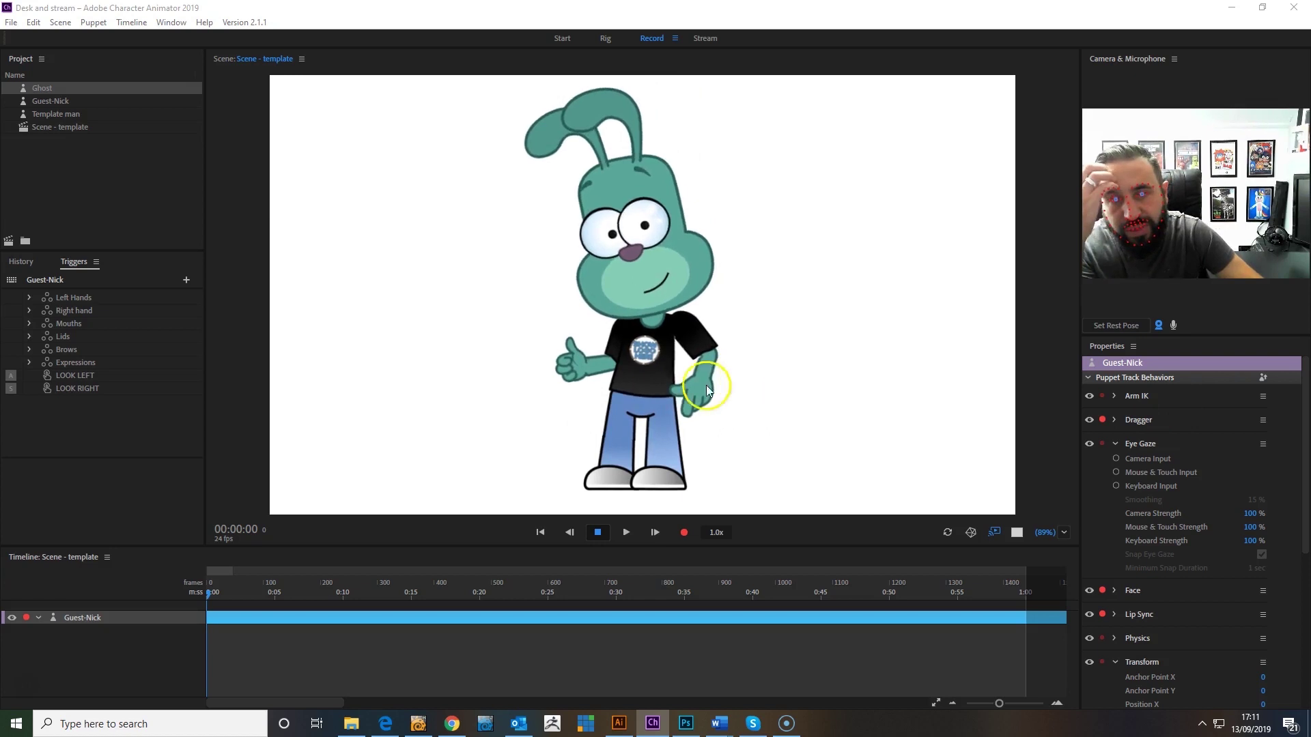
left_click_drag(686, 386, 642, 366)
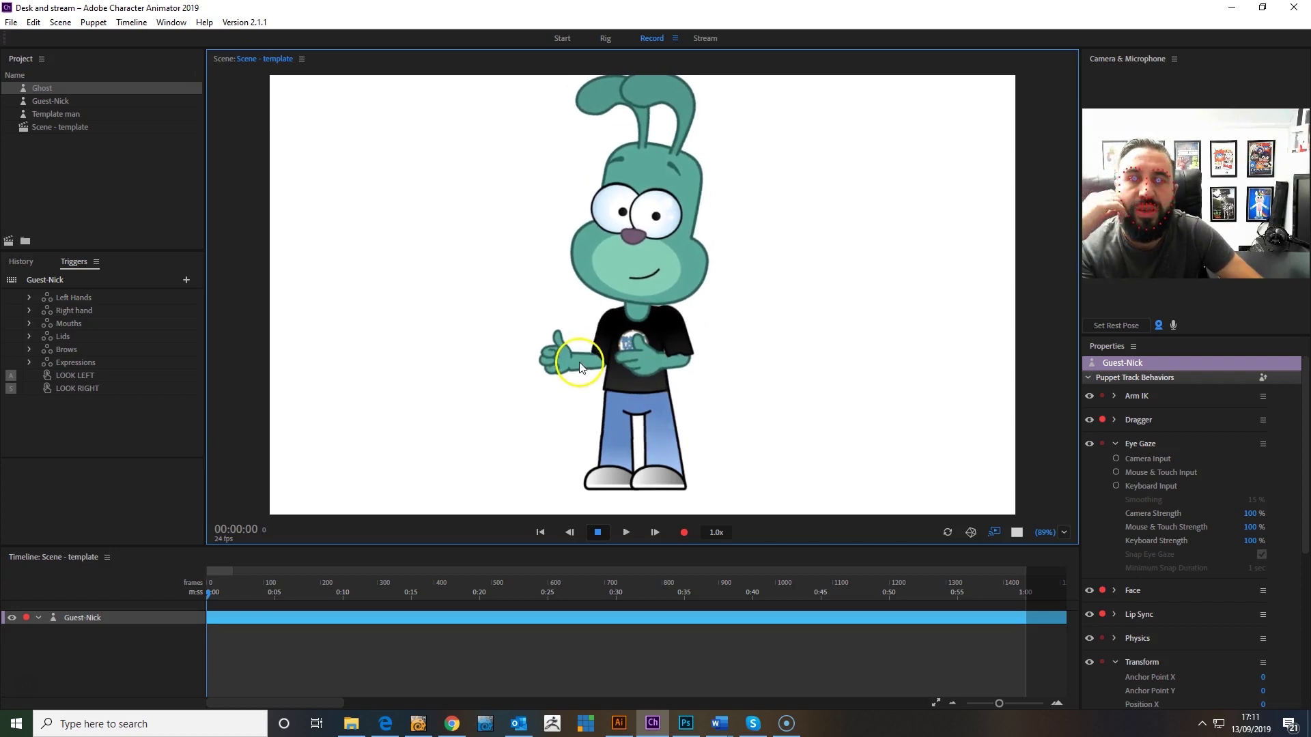
Open the puppet for rigging, expand the head's Frontal group, and place the left ear's origin at its base
left_click(611, 34)
left_click(610, 38)
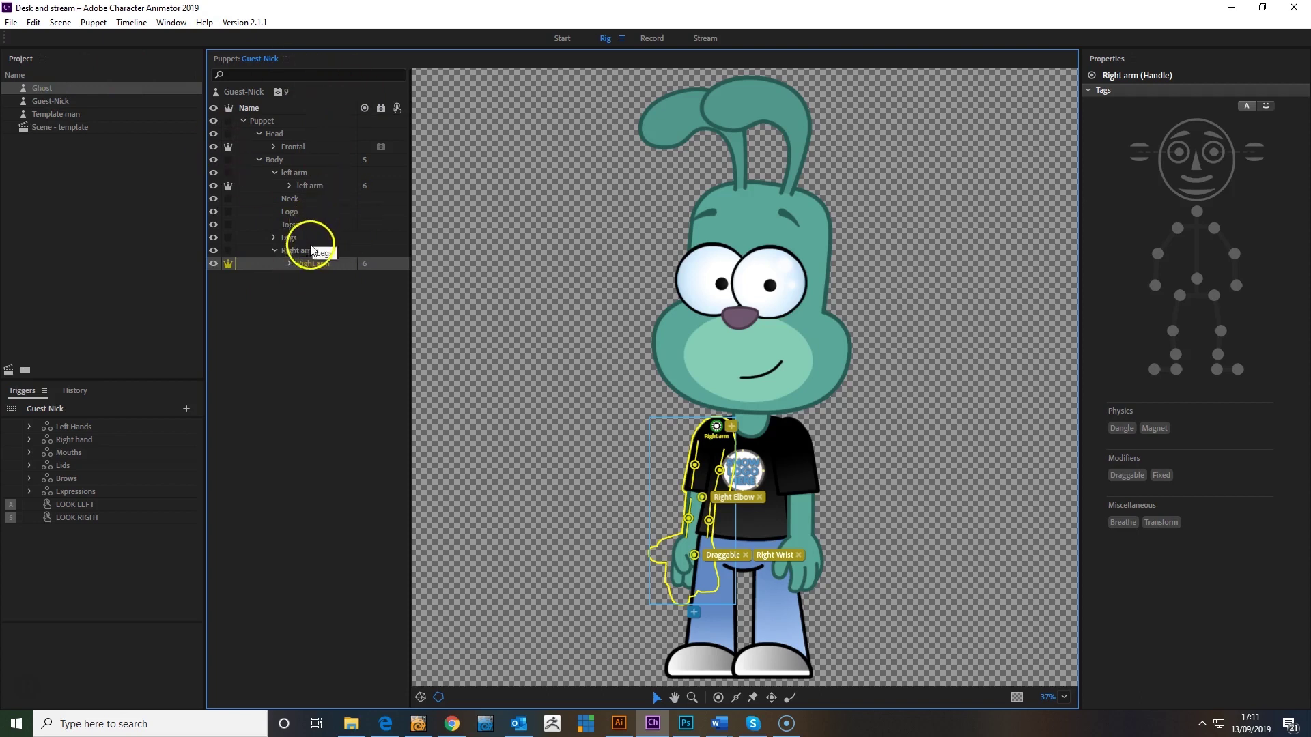
left_click(273, 146)
left_click(302, 171)
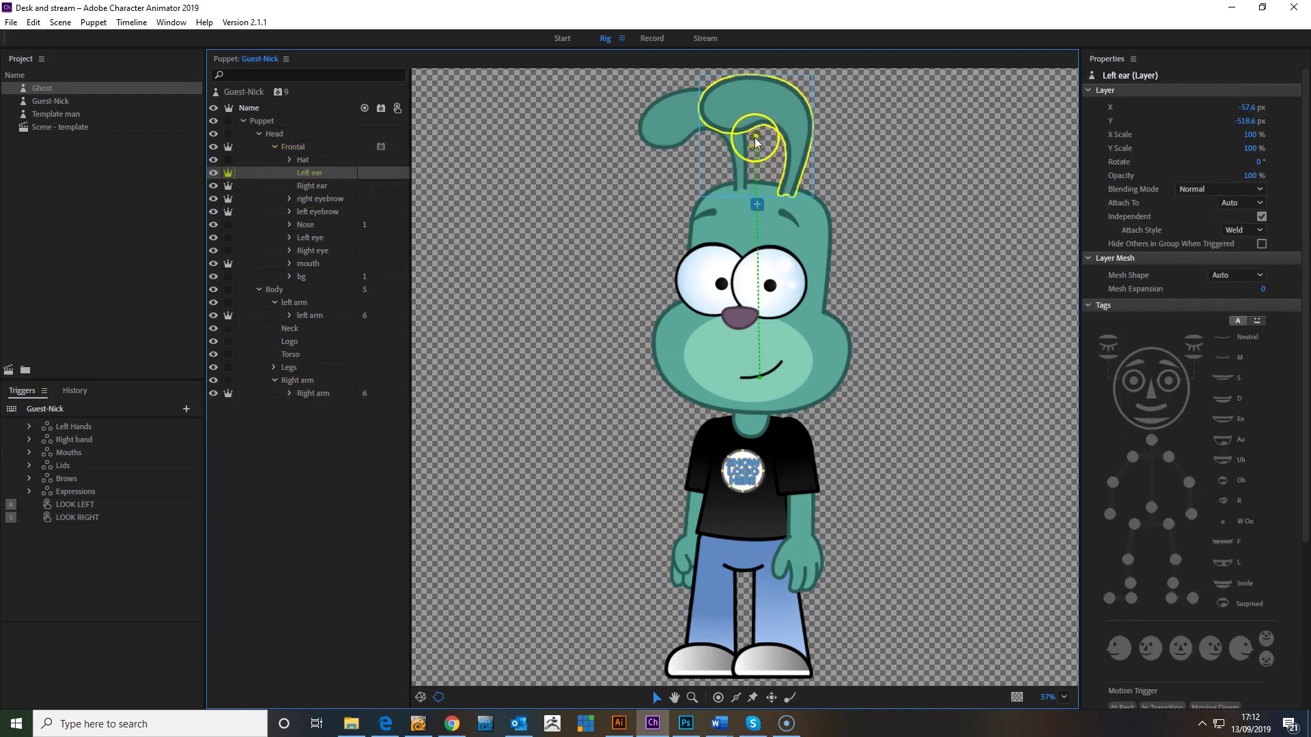
Place the right ear's origin at its base and add dangle handles to both ears
left_click(318, 188)
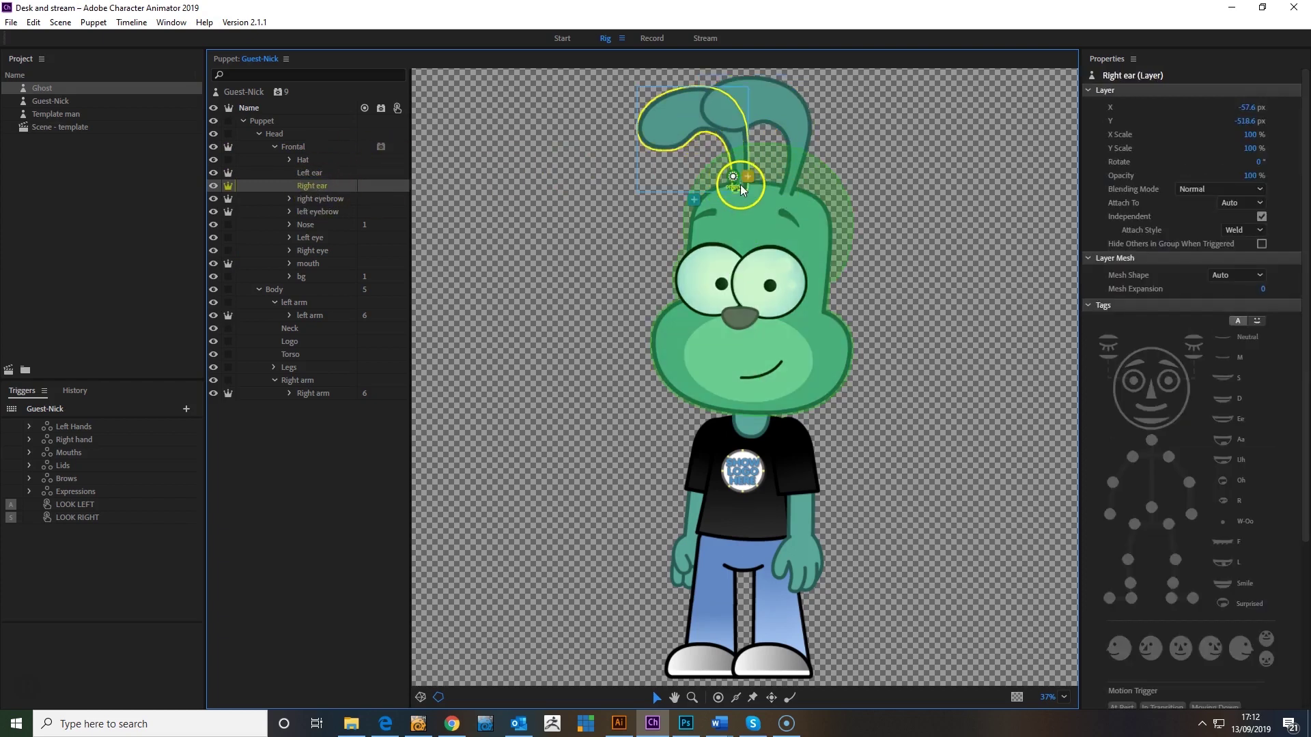
left_click(740, 186)
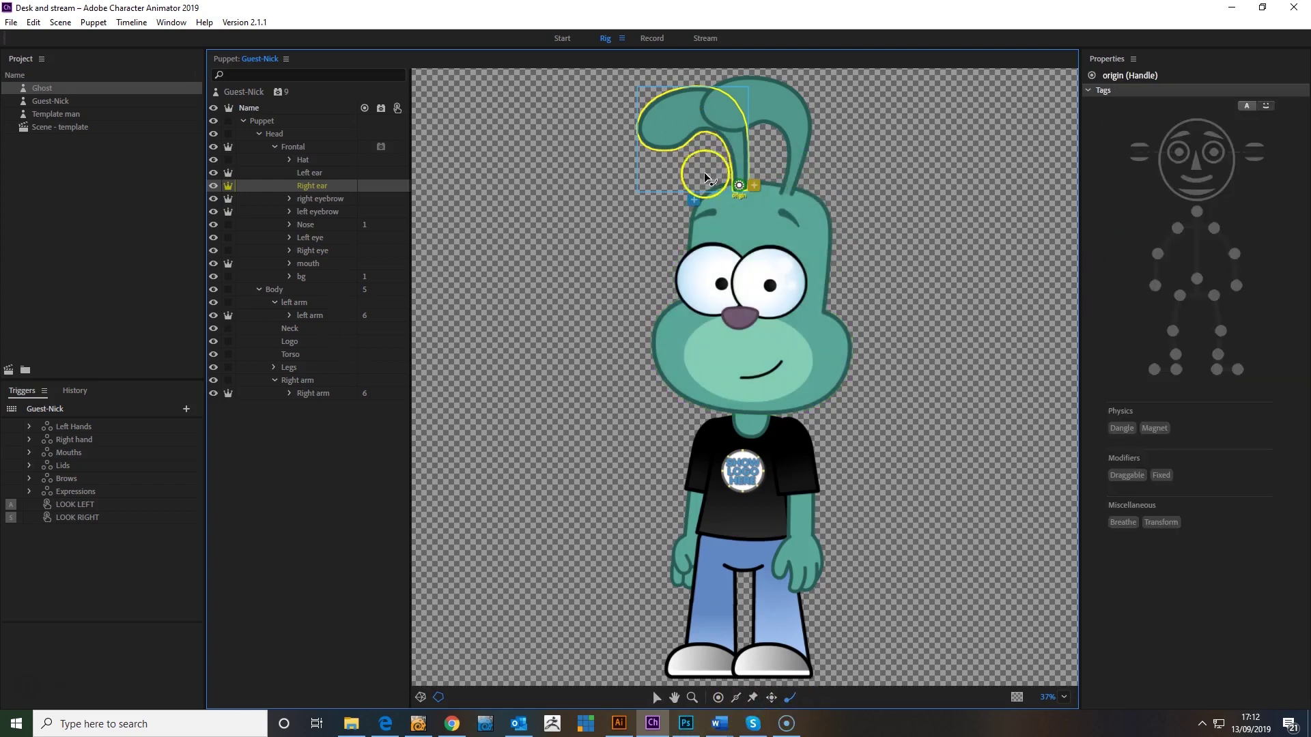
left_click(328, 174)
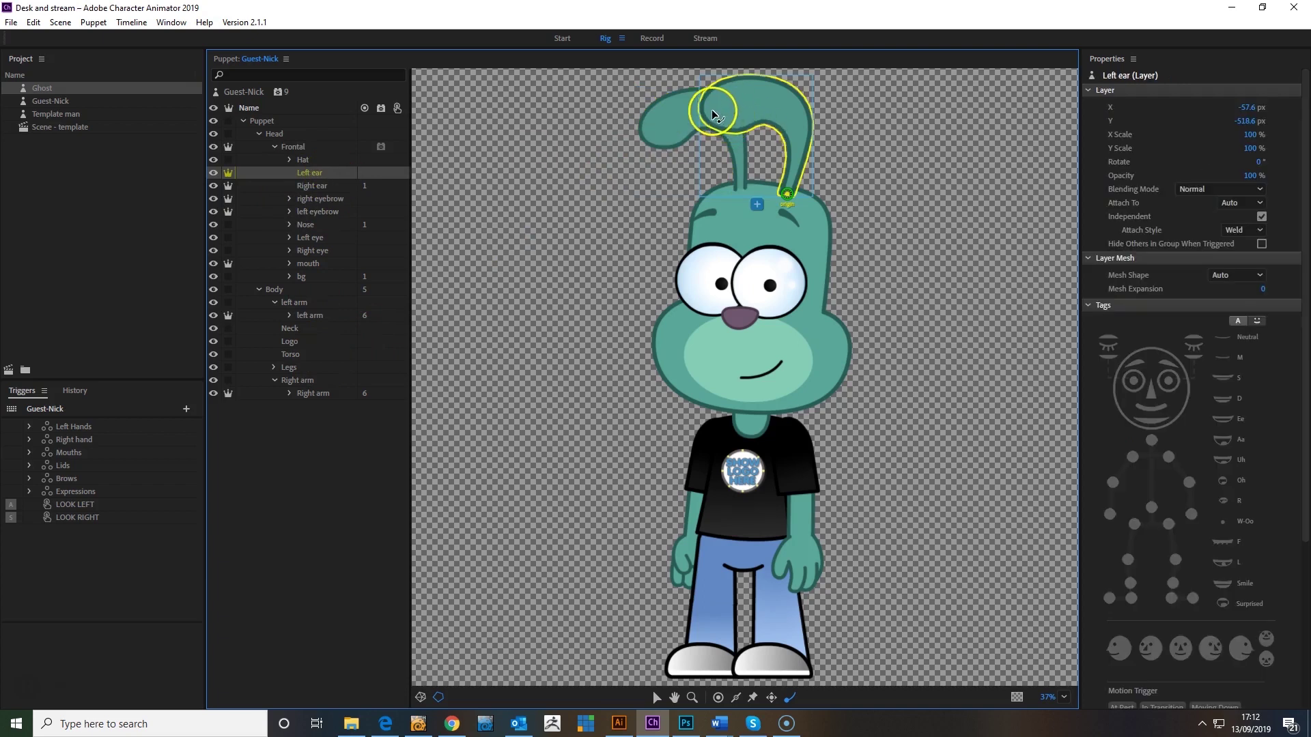
left_click(711, 111)
Return to the Record workspace and test the rigged puppet by raising its right hand
left_click(652, 39)
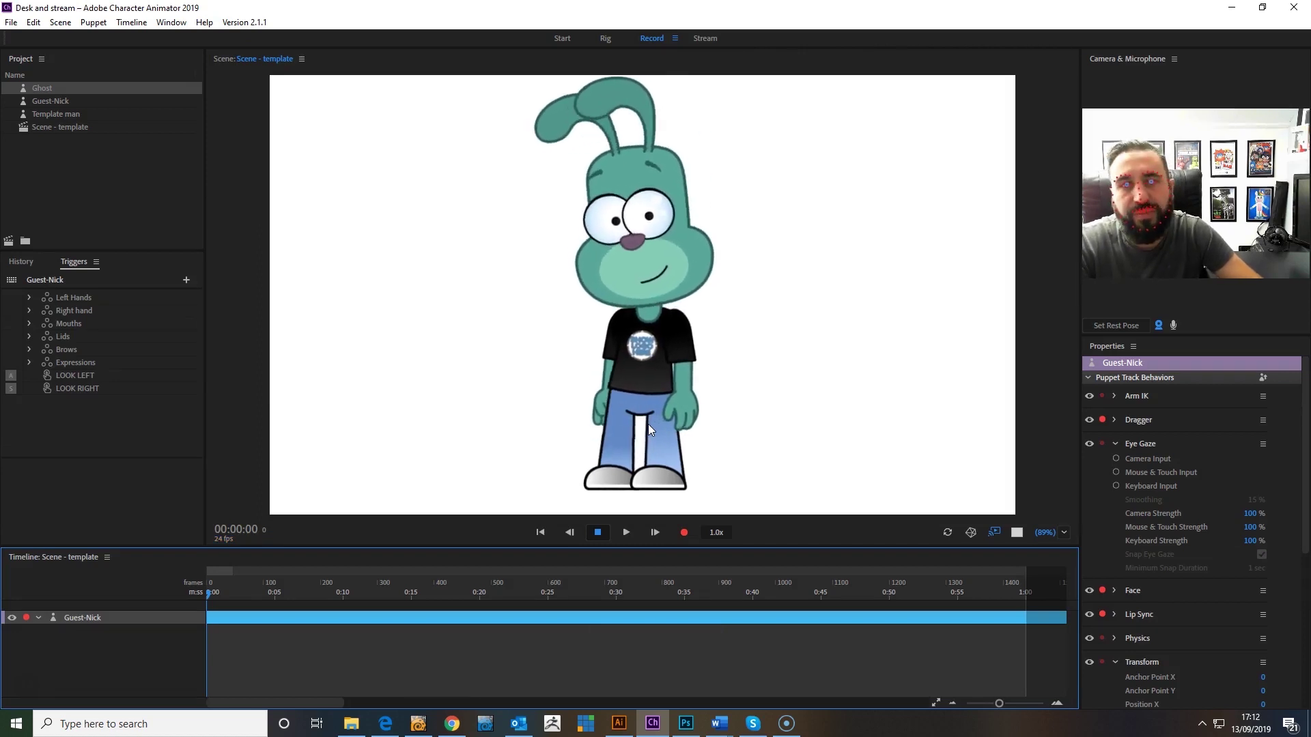
left_click(681, 351)
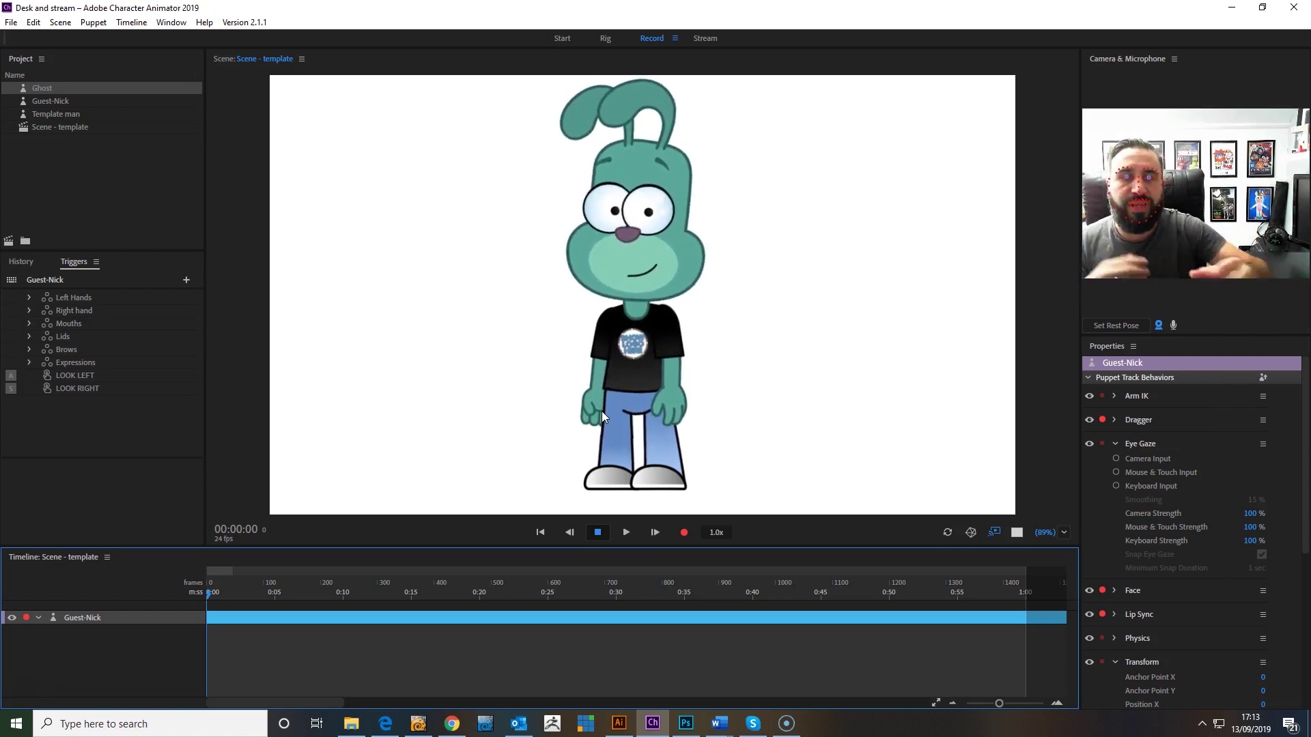
left_click_drag(602, 412, 567, 340)
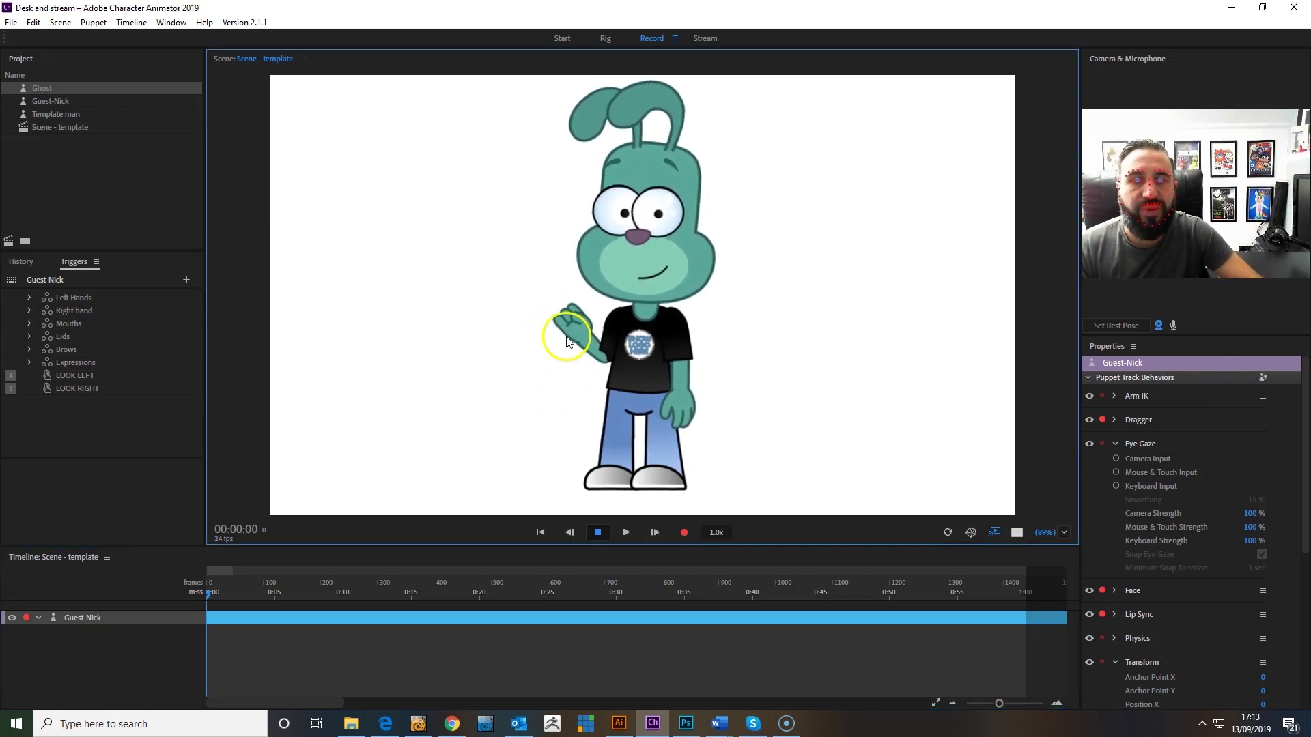